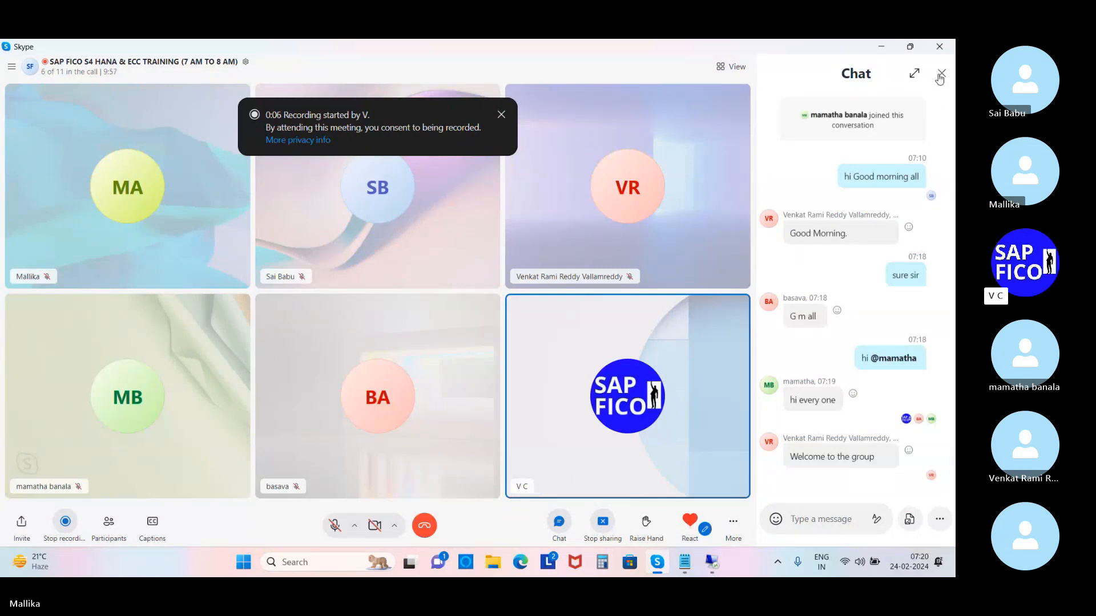
# Step: Put the call window out of the way and open the Finacial Closing Cockpit note from the desktop
pyautogui.click(940, 75)
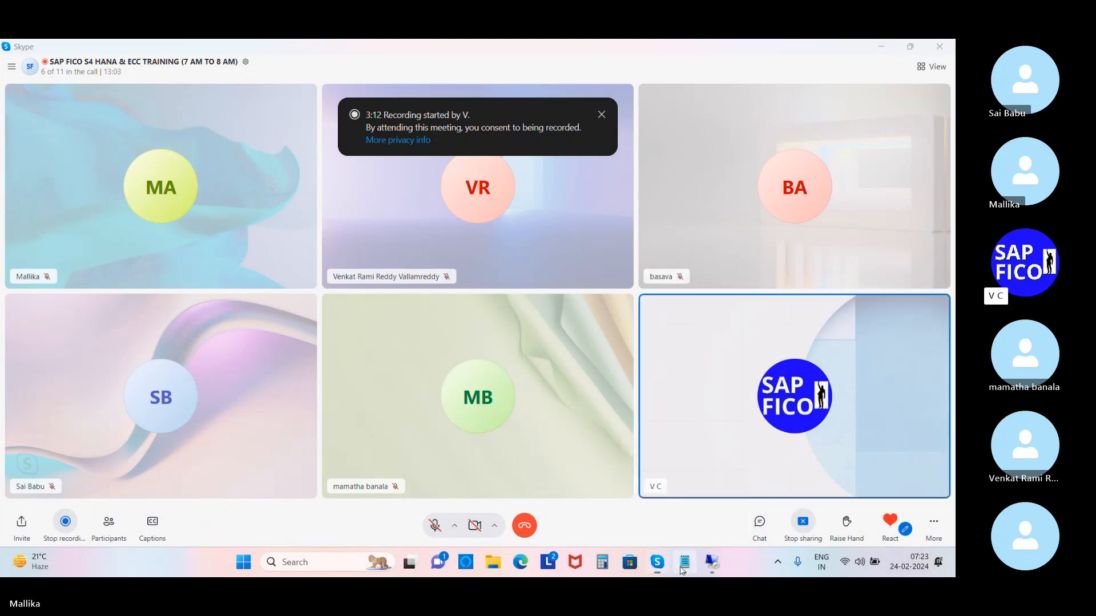
pyautogui.click(684, 566)
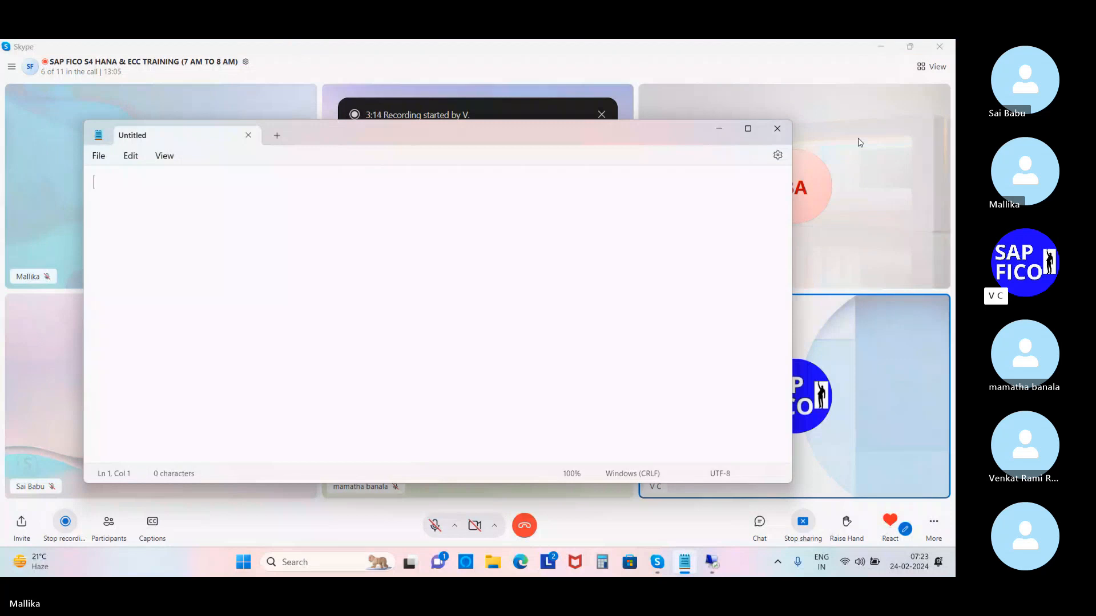
pyautogui.click(721, 131)
pyautogui.click(882, 46)
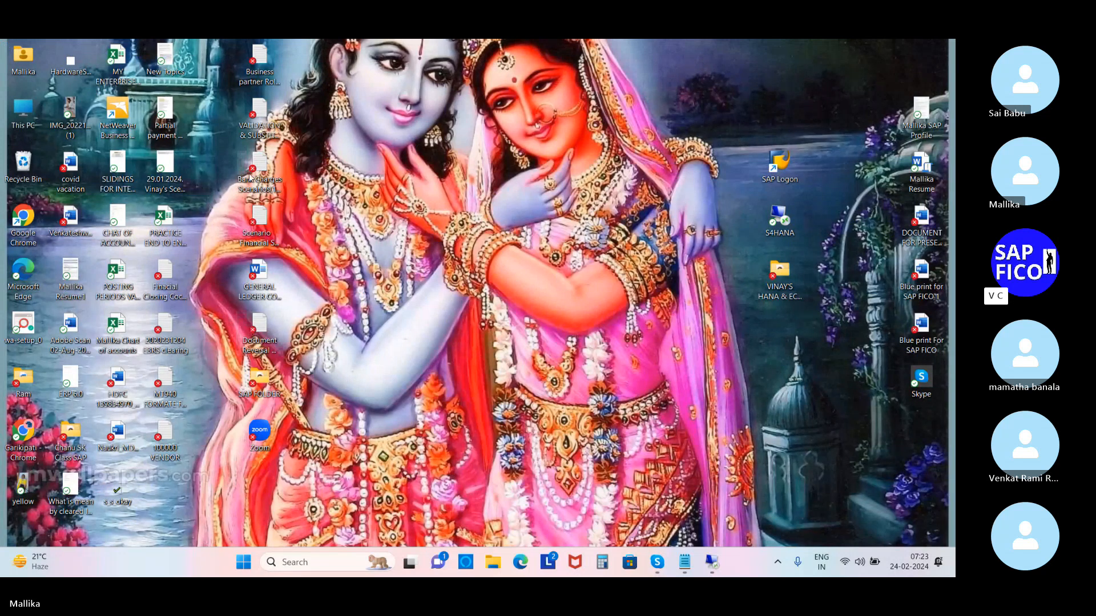
pyautogui.doubleClick(165, 277)
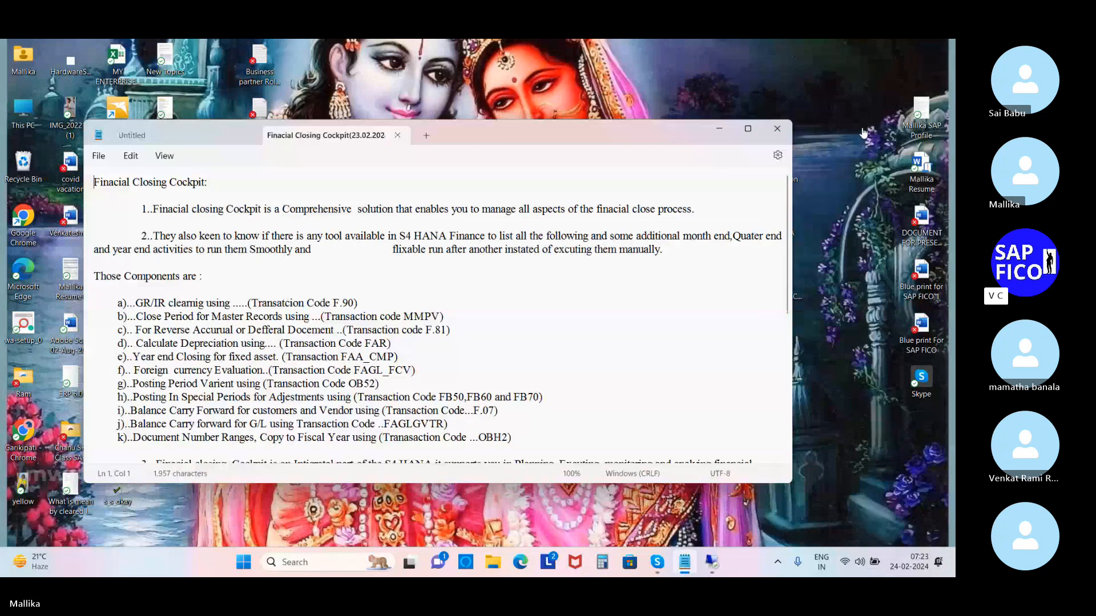
# Step: Close the empty Untitled document and maximize the Finacial Closing Cockpit note
pyautogui.click(207, 136)
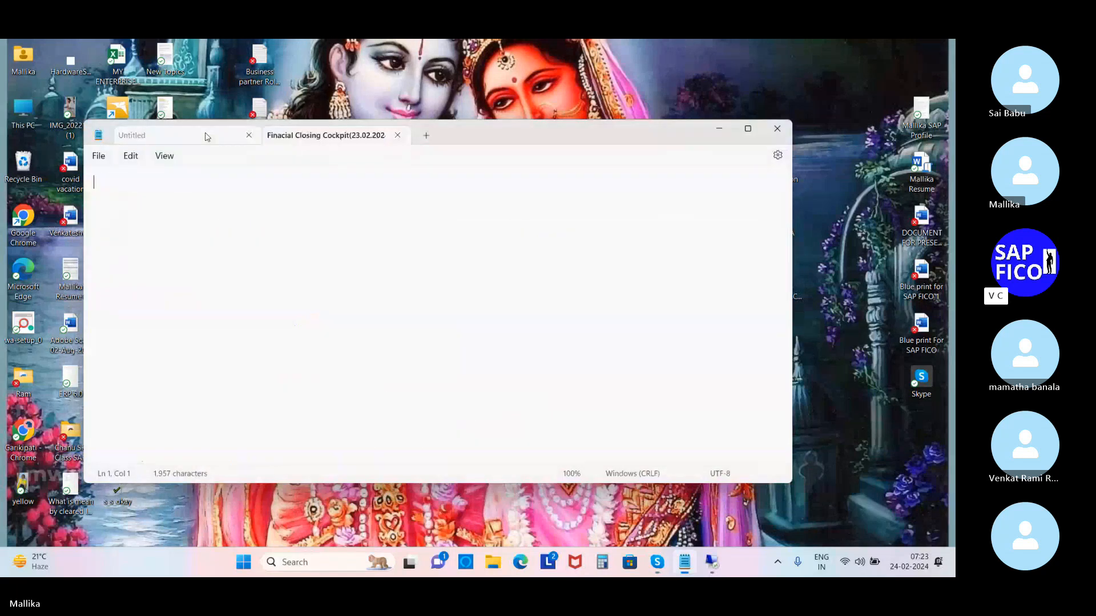
pyautogui.click(249, 135)
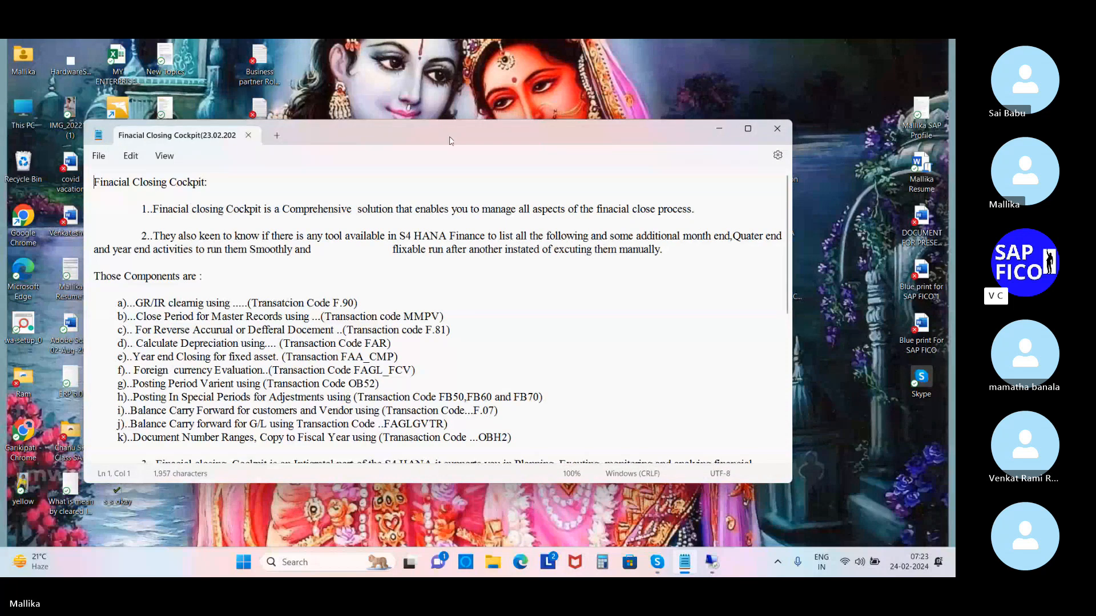
pyautogui.click(749, 130)
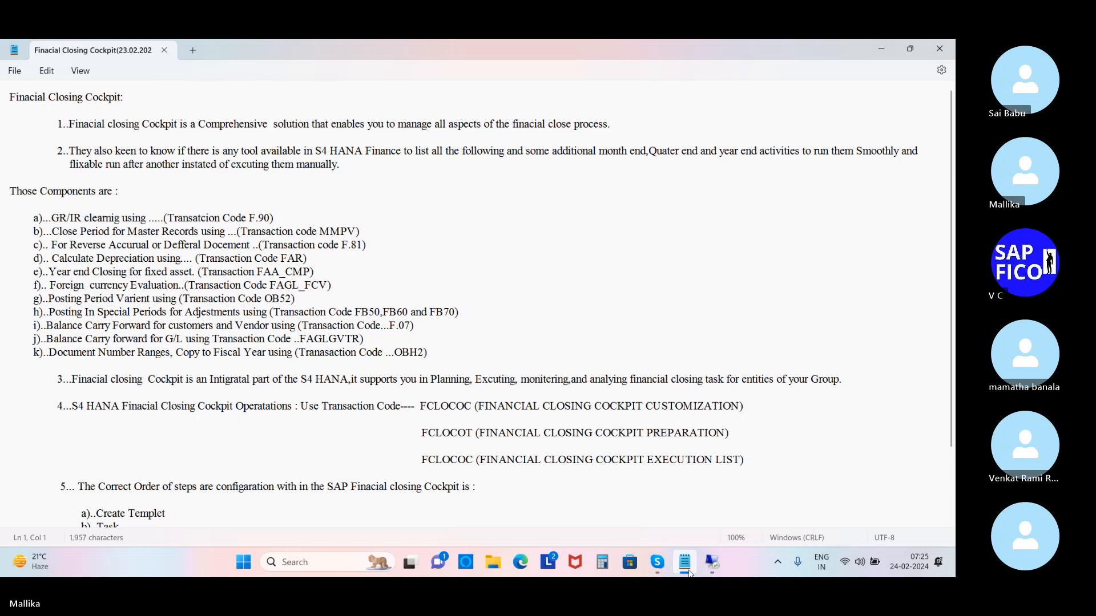
# Step: Switch to the SAP session and open transaction OB52 for posting period variant MAPZ
pyautogui.click(712, 564)
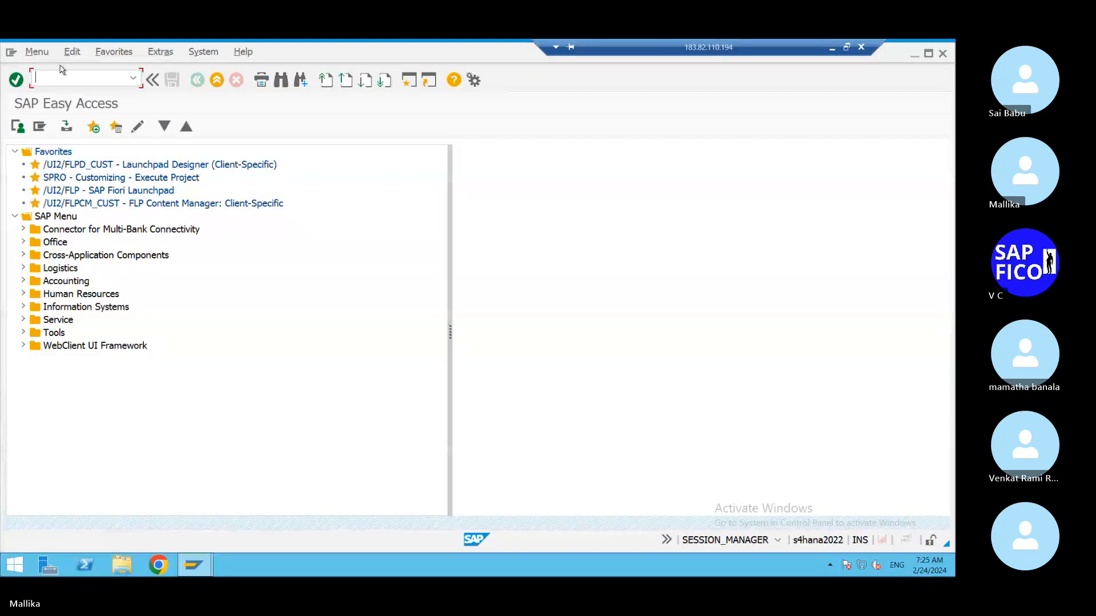
pyautogui.click(46, 76)
pyautogui.write('/')
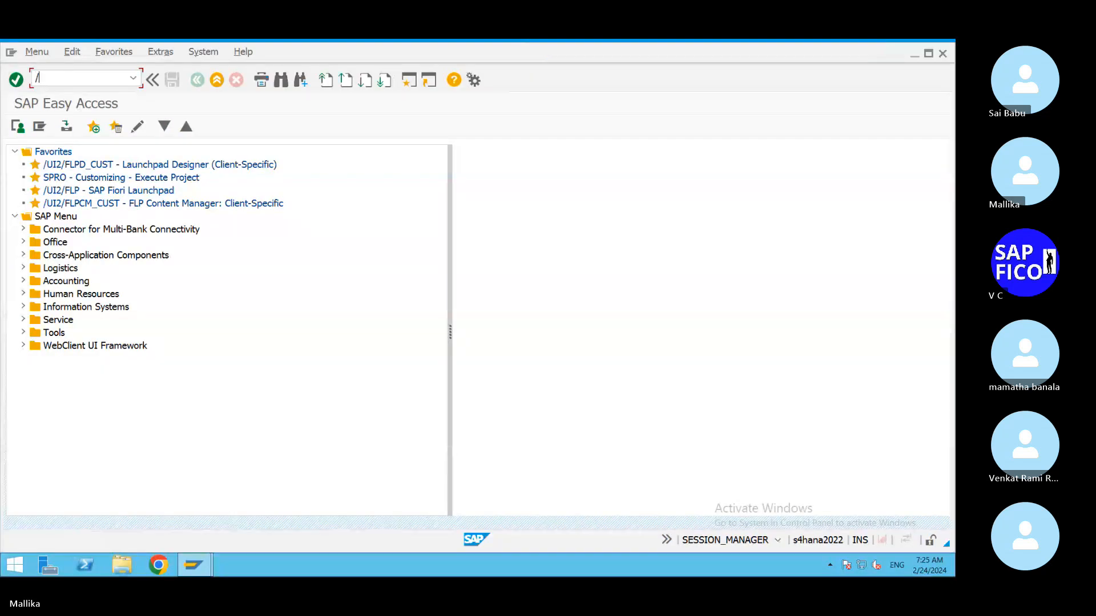
pyautogui.write('nob52')
pyautogui.press('Return')
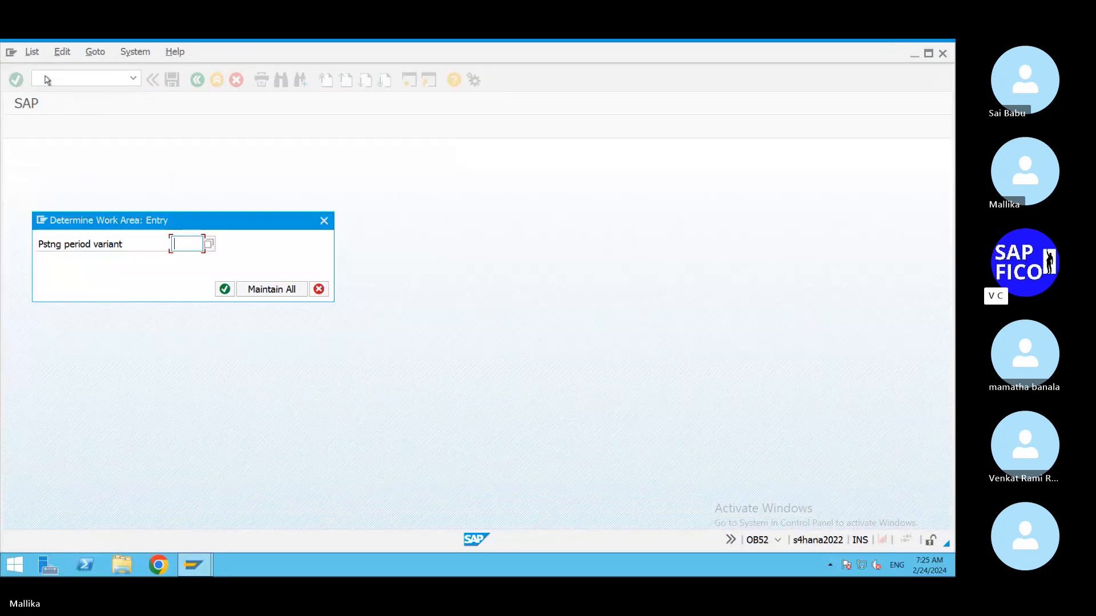
pyautogui.write('ma')
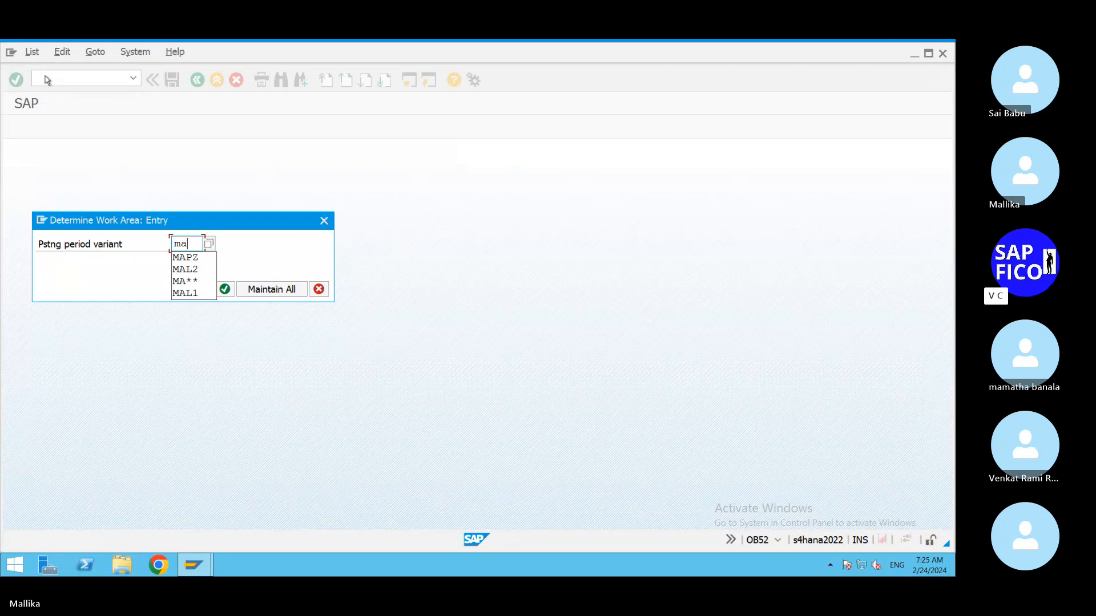
pyautogui.click(200, 258)
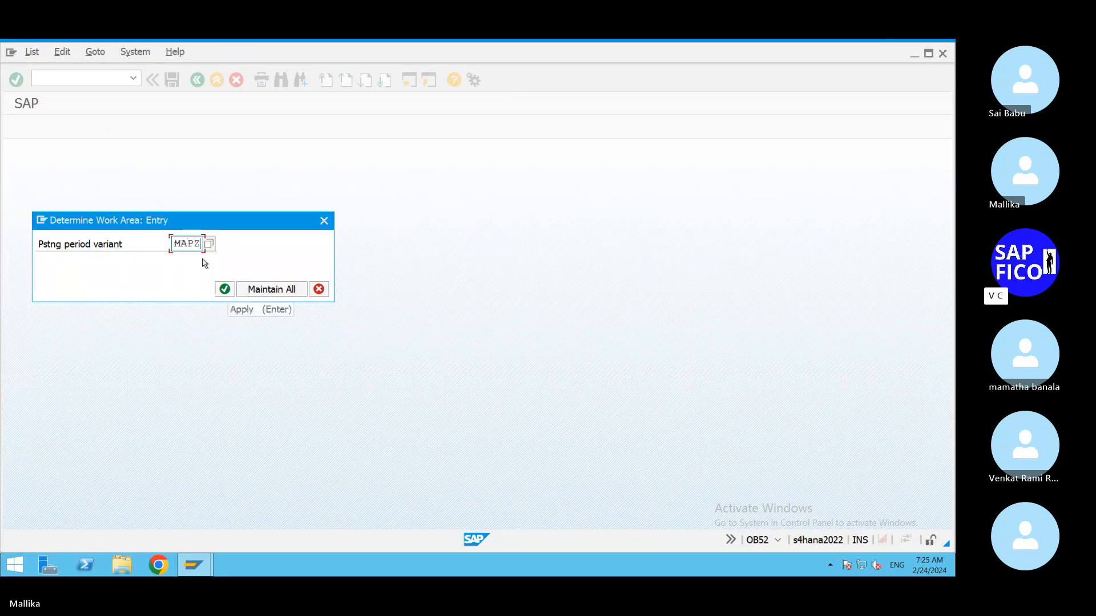
pyautogui.click(226, 291)
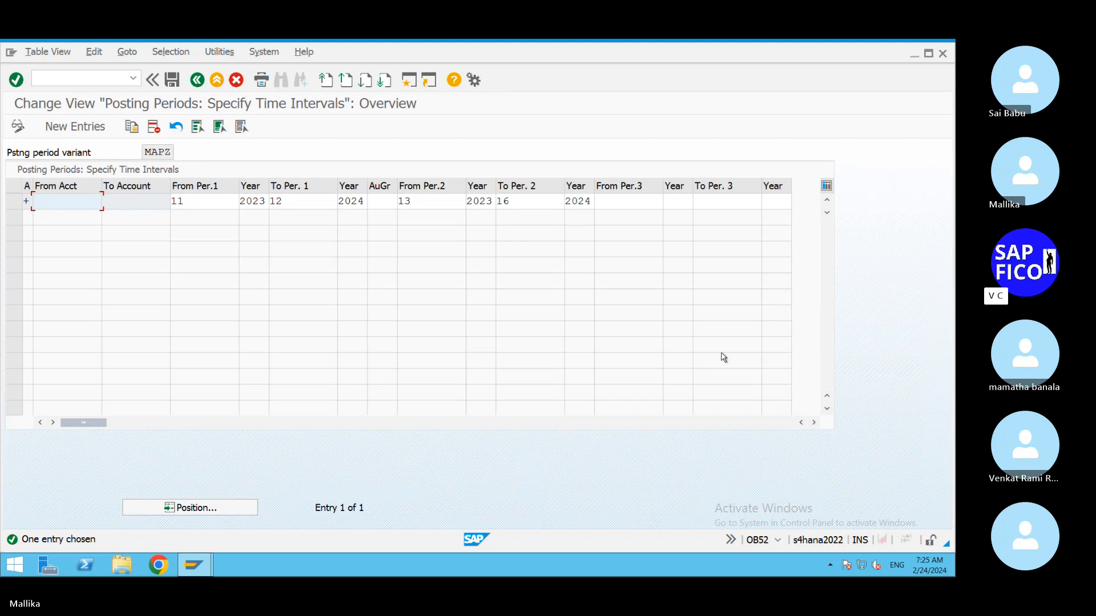
# Step: Try period 11 as the end of the first posting interval, and restore it to 12
pyautogui.click(190, 205)
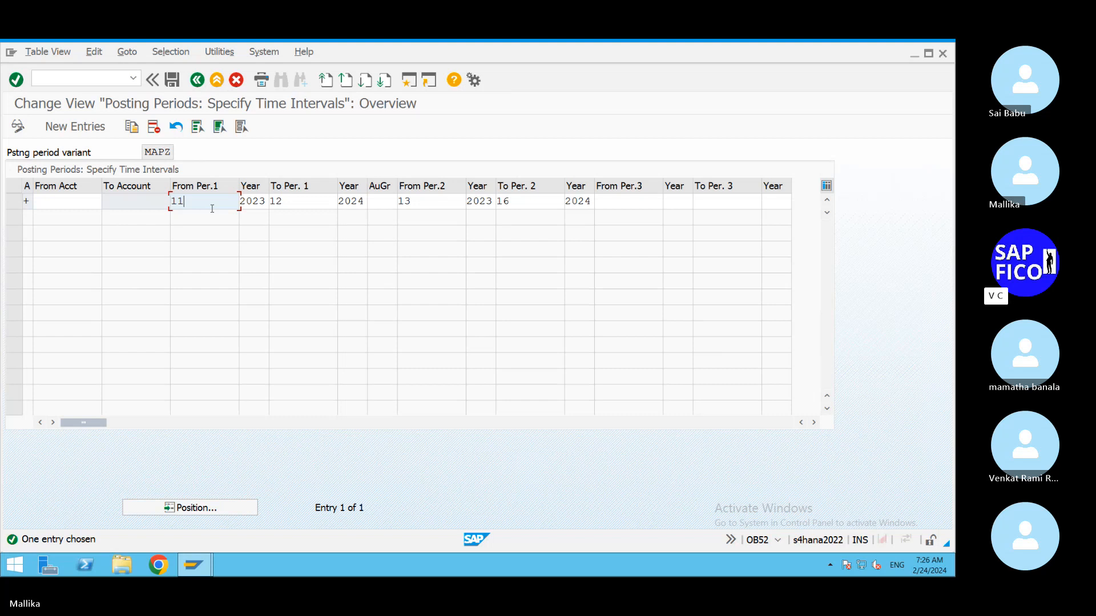
pyautogui.click(291, 203)
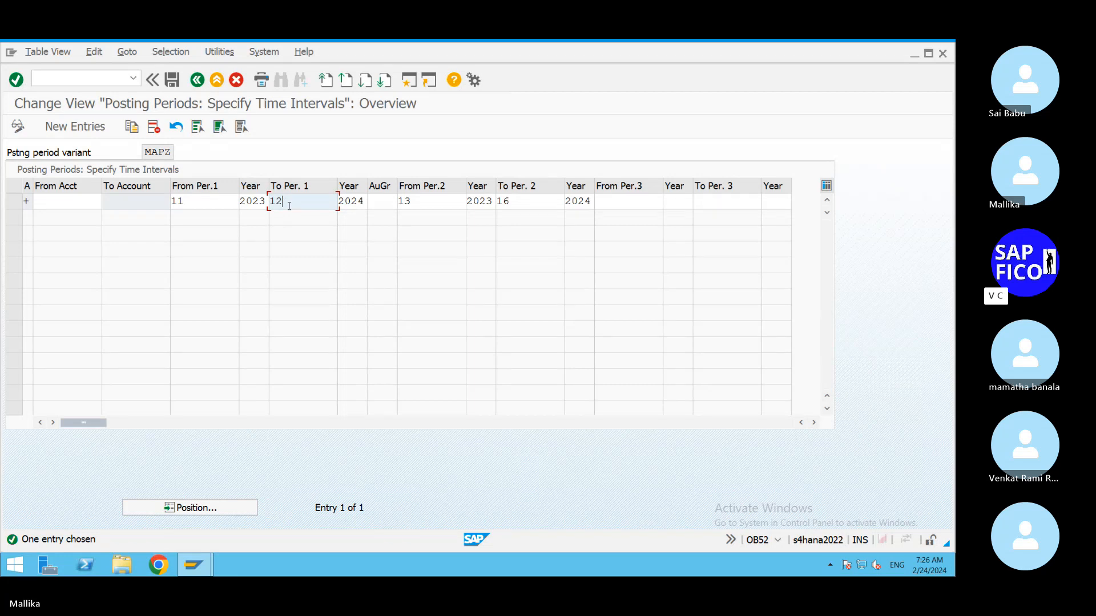
pyautogui.press('BackSpace')
pyautogui.write('1')
pyautogui.press('BackSpace')
pyautogui.write('2')
# Step: Exit the posting periods transaction and return to the Finacial Closing Cockpit note to review its configuration steps
pyautogui.click(59, 79)
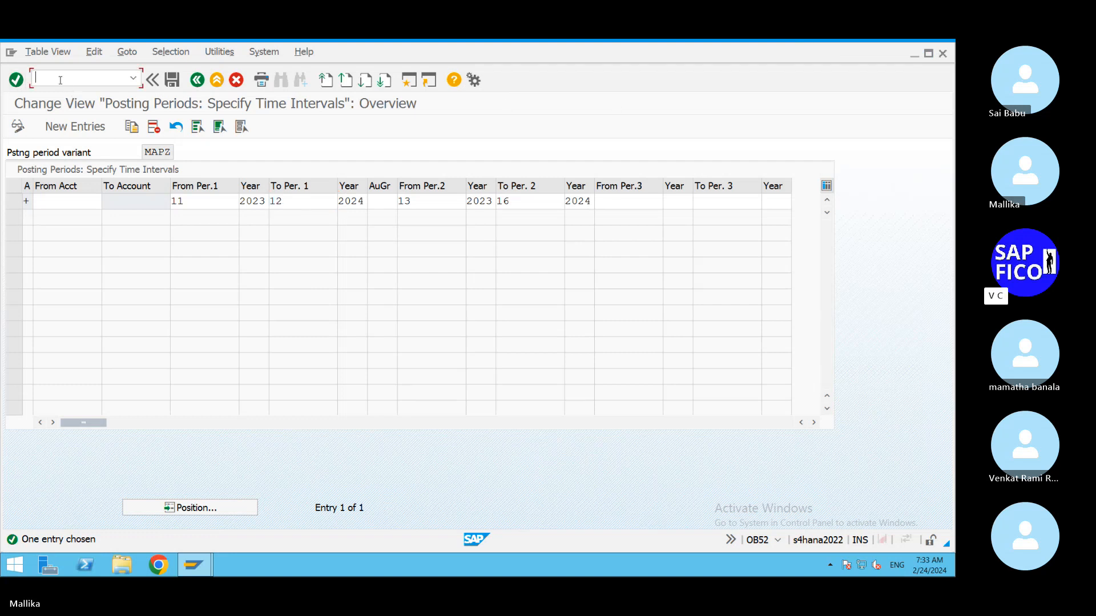
pyautogui.write('/n')
pyautogui.press('Return')
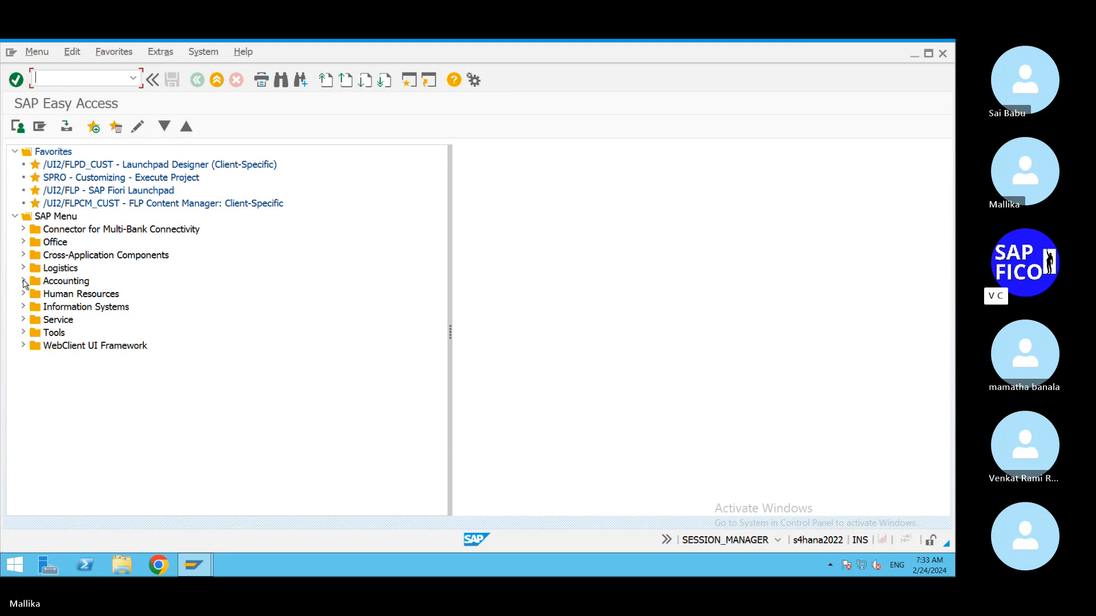
pyautogui.moveTo(825, 43)
pyautogui.click(832, 49)
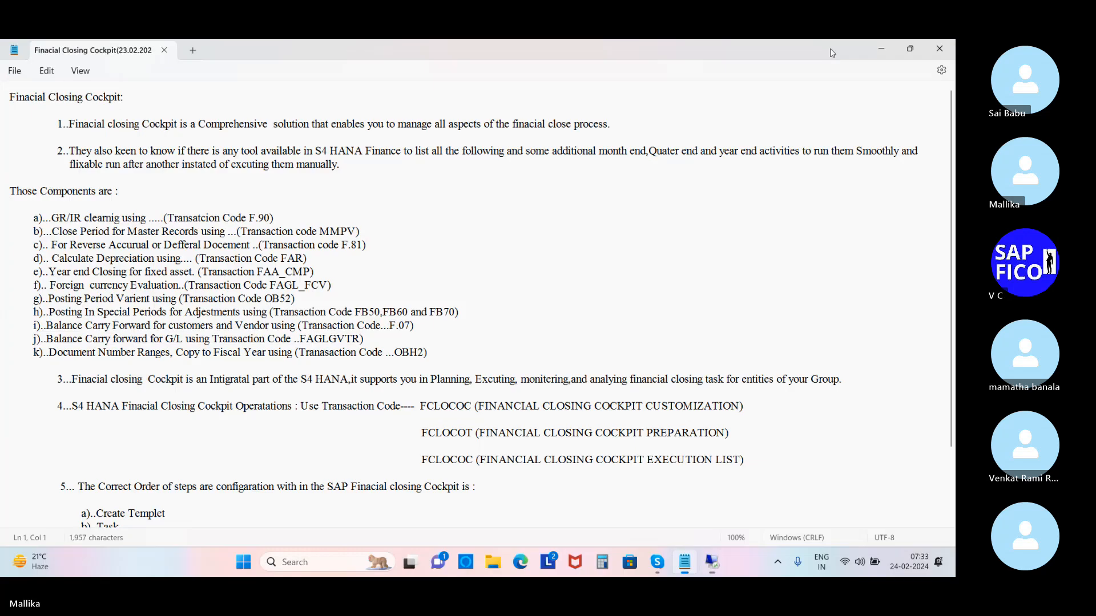
pyautogui.scroll(-3, 271, 264)
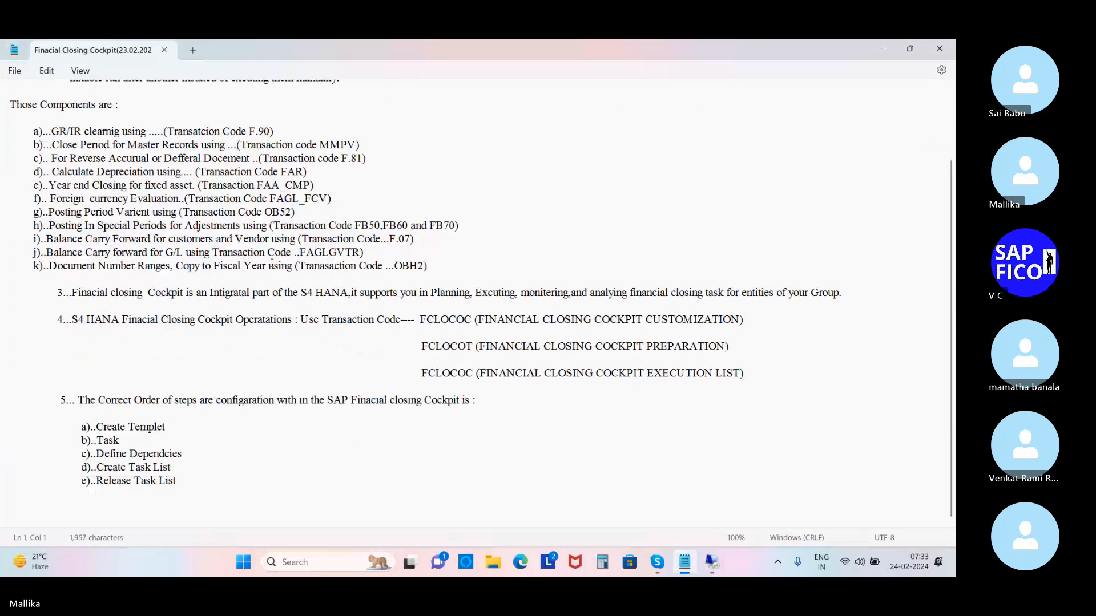
pyautogui.click(210, 483)
pyautogui.scroll(1, 210, 484)
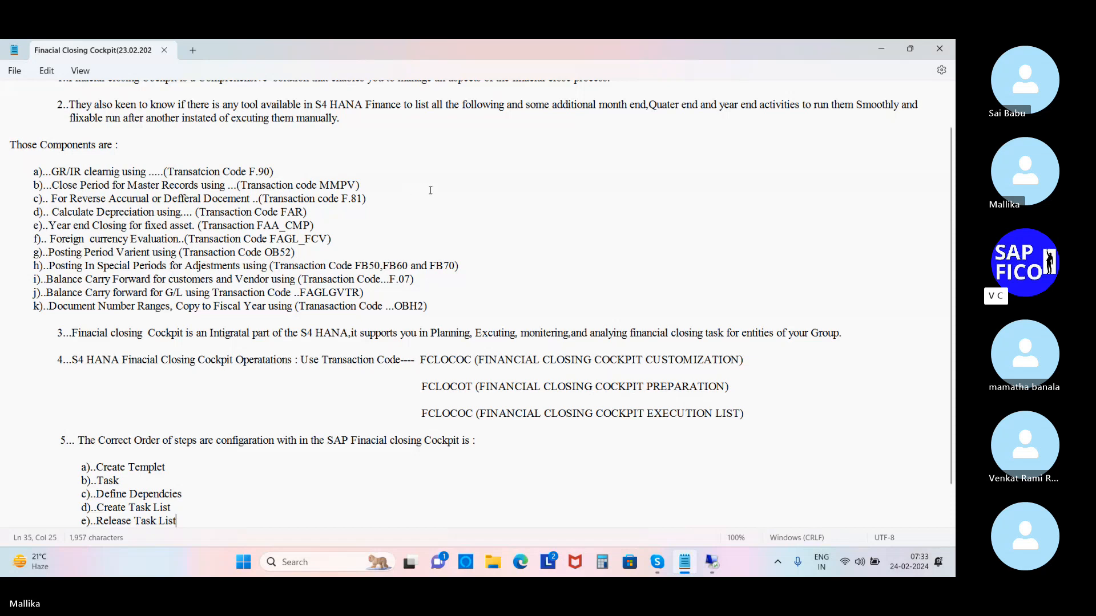
# Step: Correct the transaction code for calculating depreciation to AFAR in the note, and save the file
pyautogui.click(370, 184)
pyautogui.click(403, 306)
pyautogui.press('BackSpace')
pyautogui.press('BackSpace')
pyautogui.press('BackSpace')
pyautogui.write('AFA')
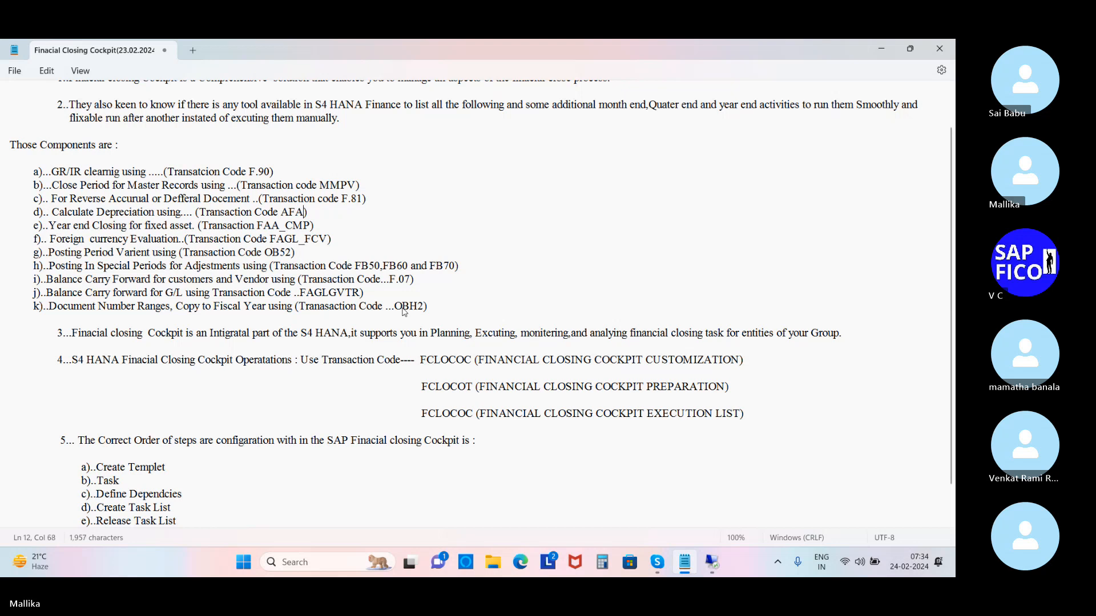
pyautogui.write('R')
pyautogui.click(341, 217)
pyautogui.hotkey('ctrl', 's')
# Step: Switch to the SAP session and expand Accounting, Financial Accounting, General Ledger, Periodic Processing and Closing in the SAP tree
pyautogui.click(711, 562)
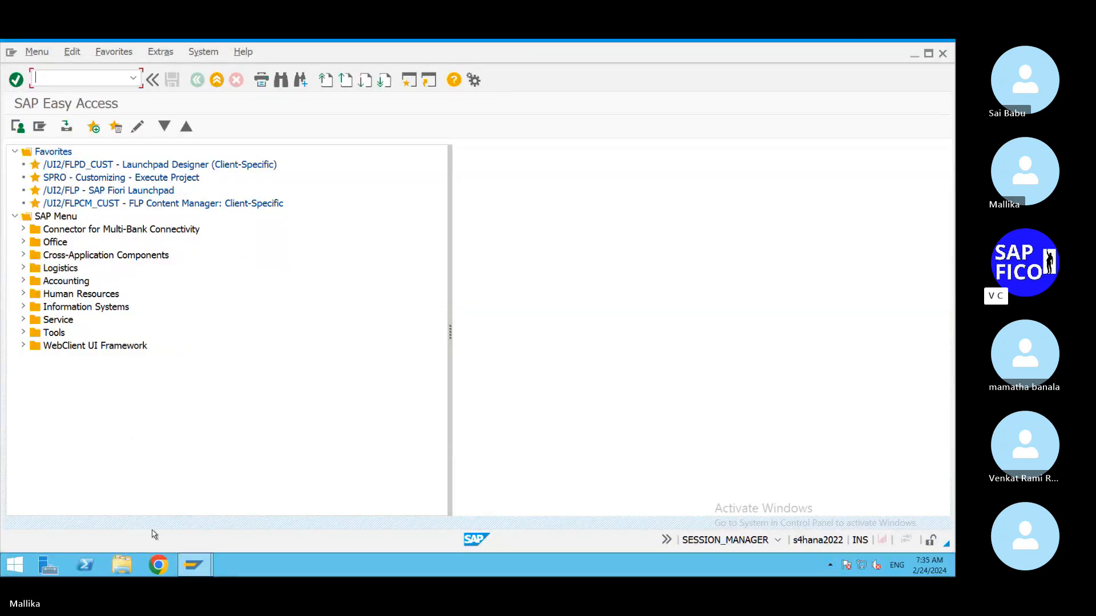
pyautogui.click(25, 281)
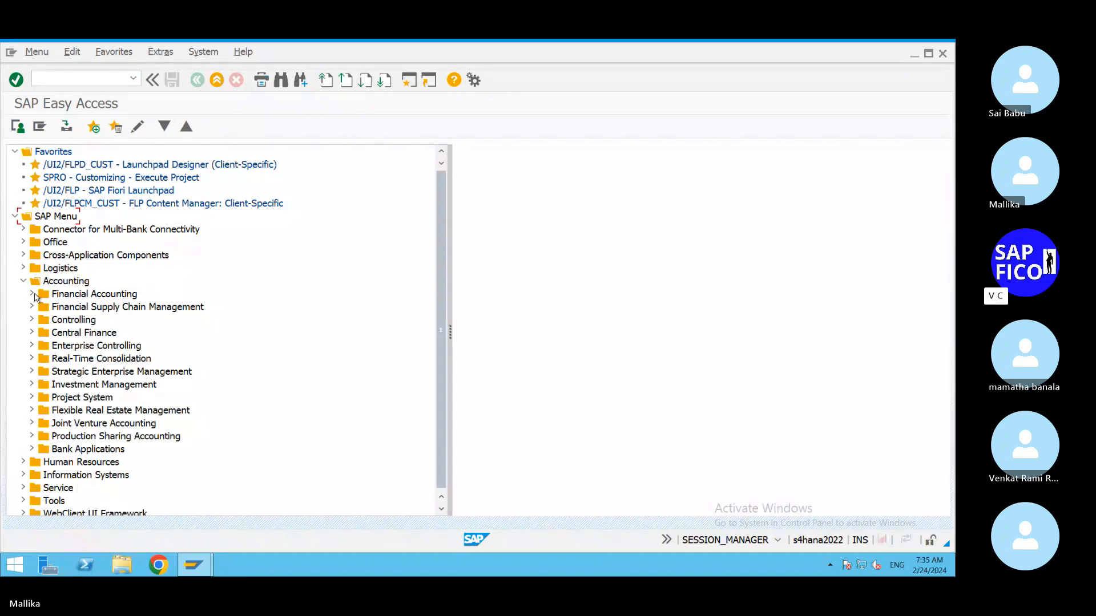
pyautogui.click(32, 294)
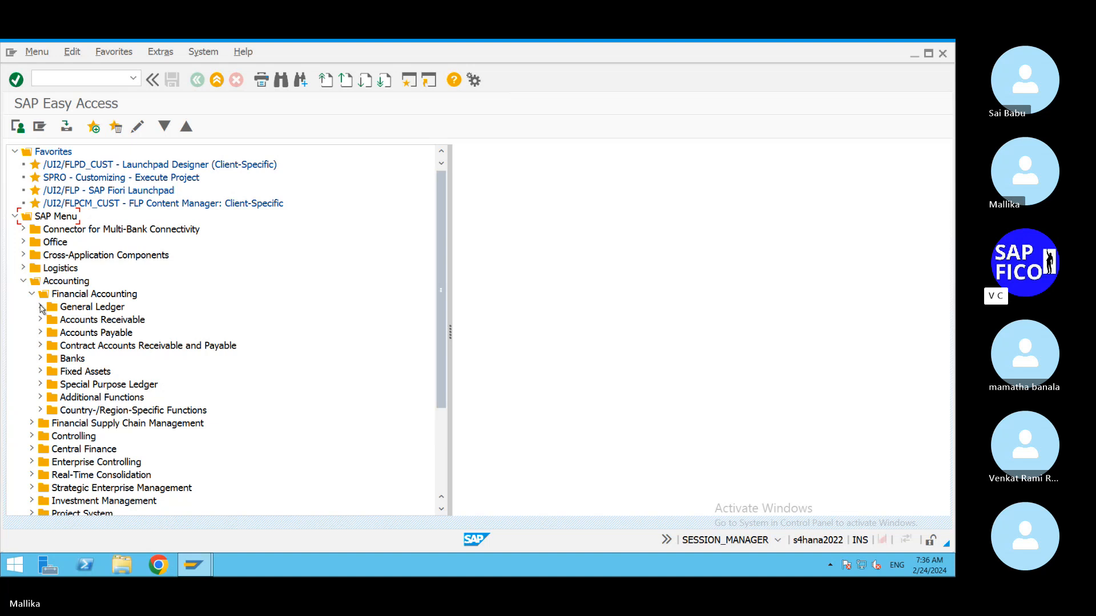
pyautogui.click(40, 307)
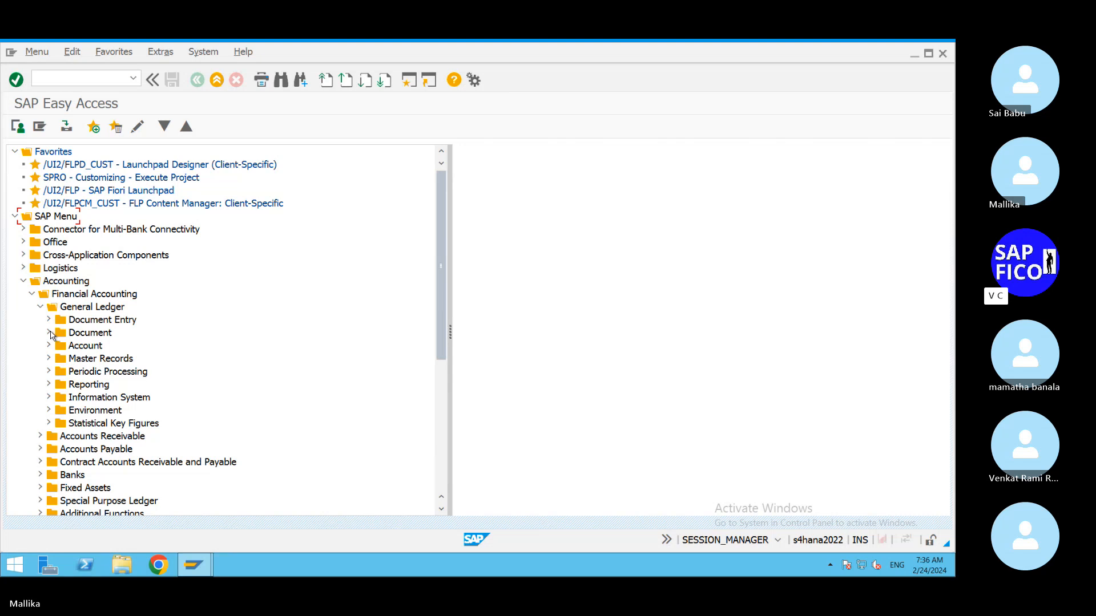
pyautogui.click(48, 371)
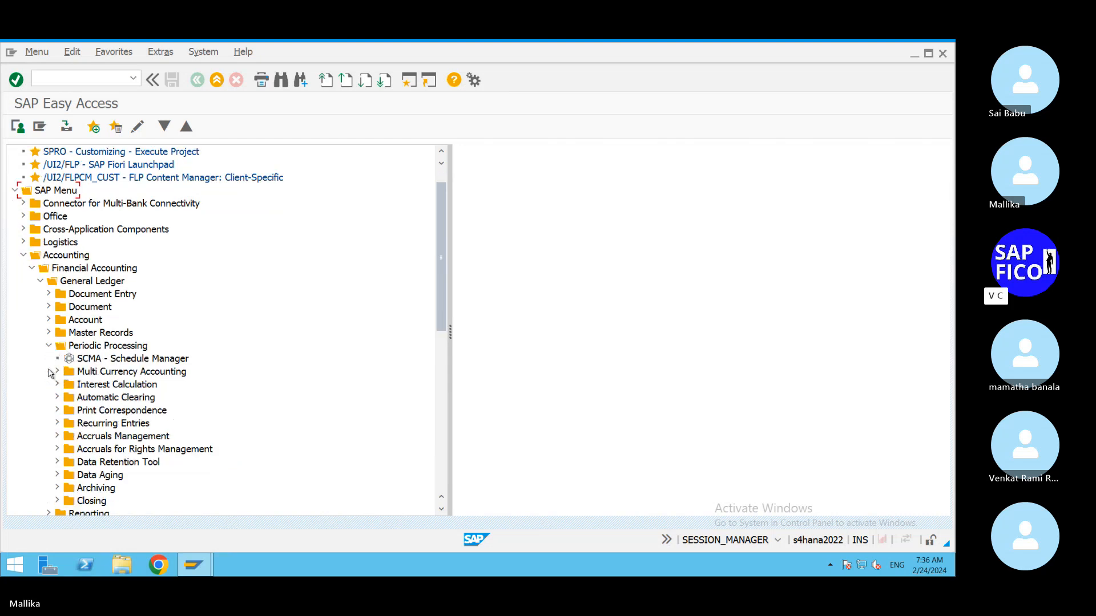
pyautogui.scroll(-2, 176, 406)
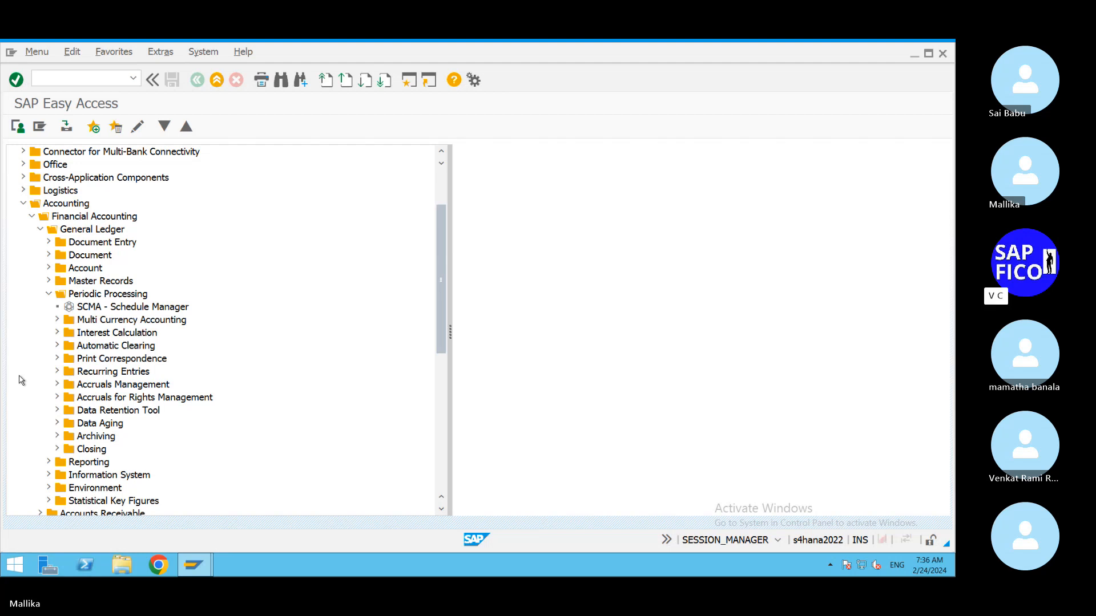
pyautogui.click(58, 450)
# Step: Expand Carrying Forward under the closing activities and start FAGLGVTR - Balance Carryforward
pyautogui.scroll(-2, 187, 425)
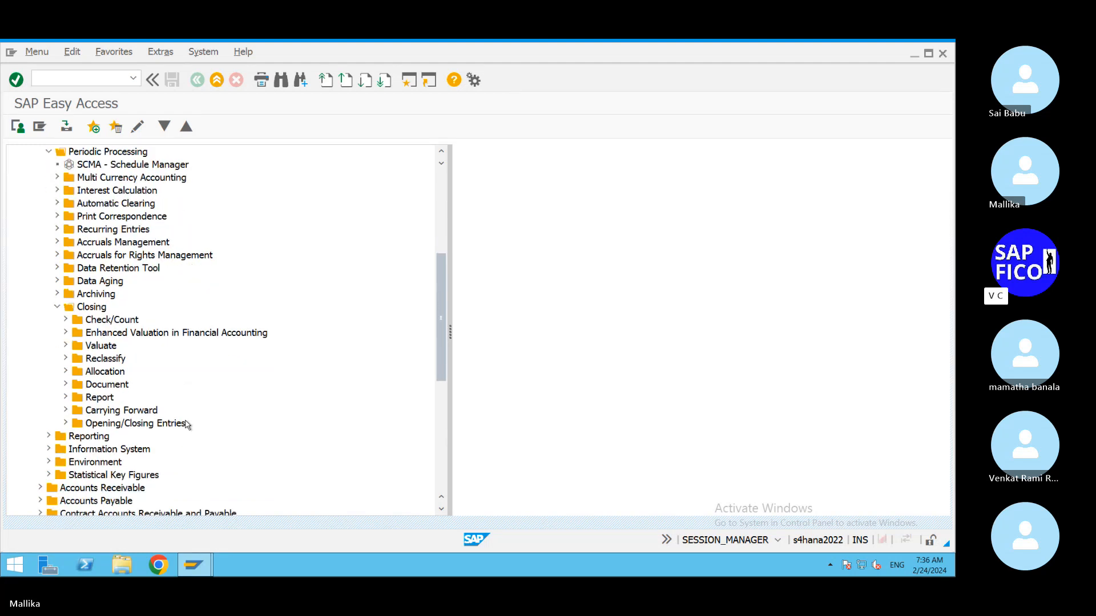
pyautogui.scroll(-2, 187, 425)
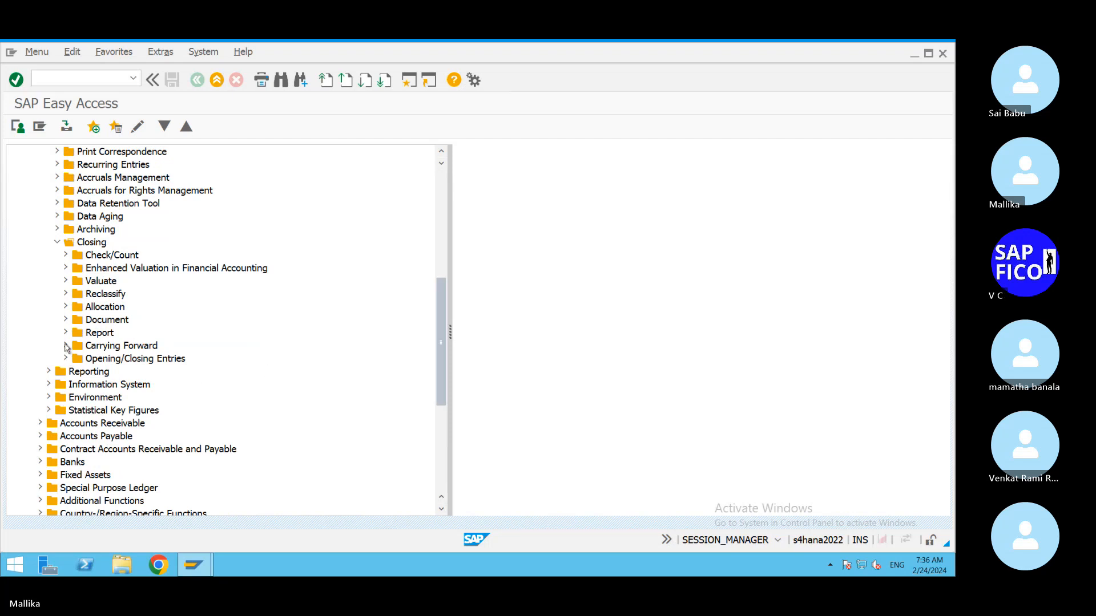
pyautogui.click(65, 346)
pyautogui.scroll(-2, 335, 323)
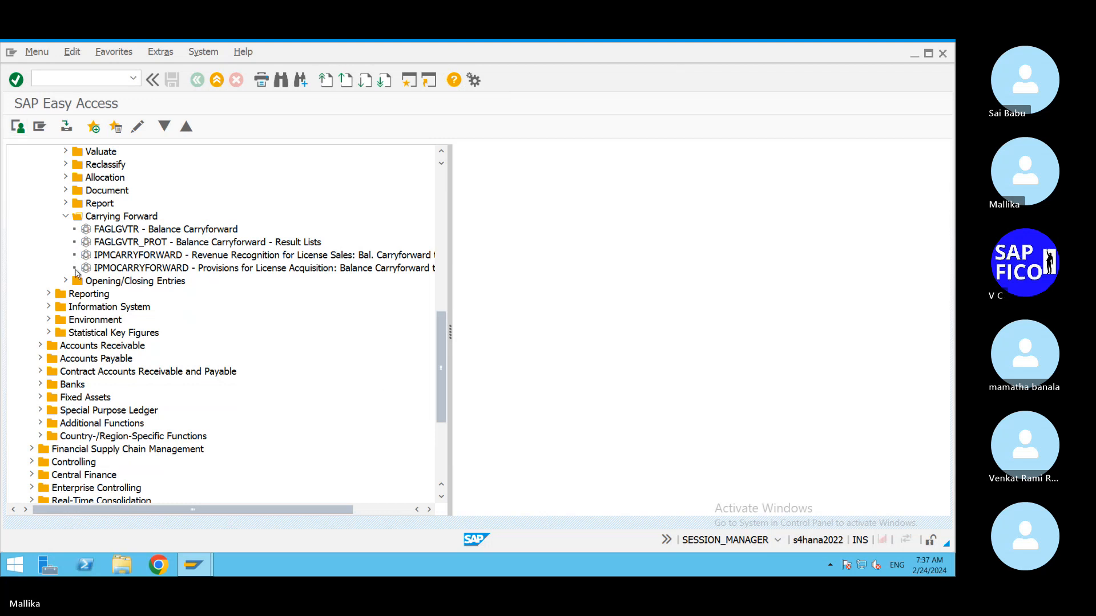
pyautogui.click(86, 231)
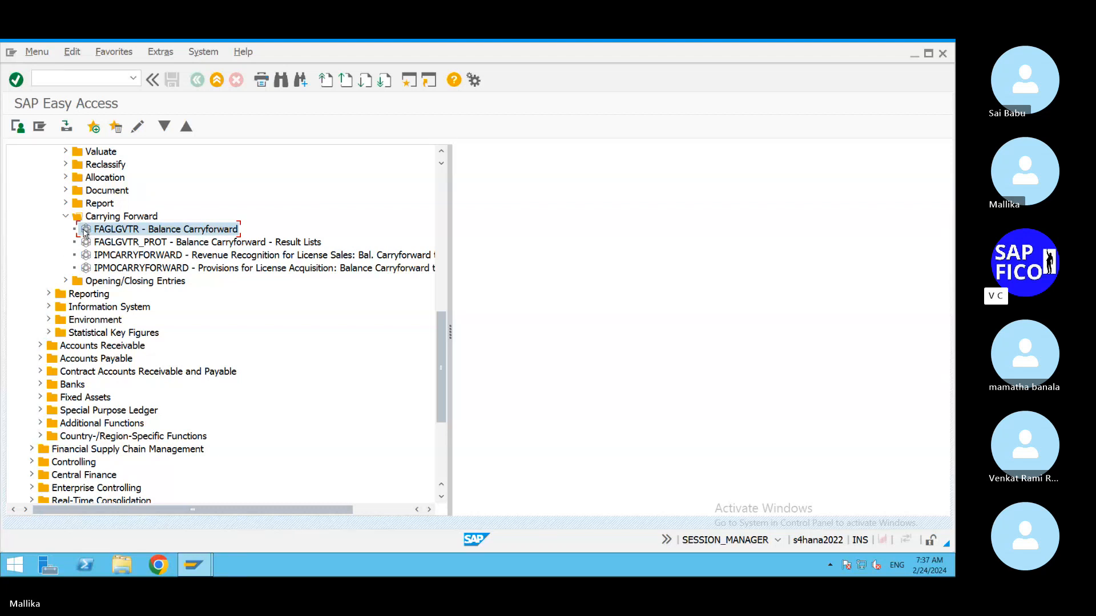
pyautogui.doubleClick(85, 231)
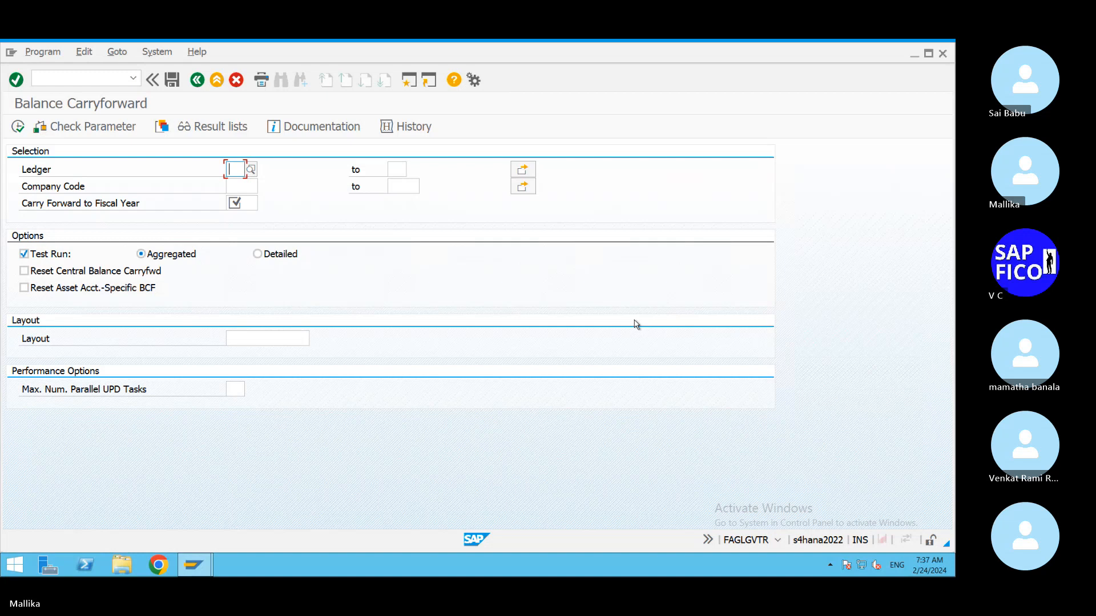
# Step: Set the balance carryforward selection to ledger 0L and company code MAL2
pyautogui.write('0L')
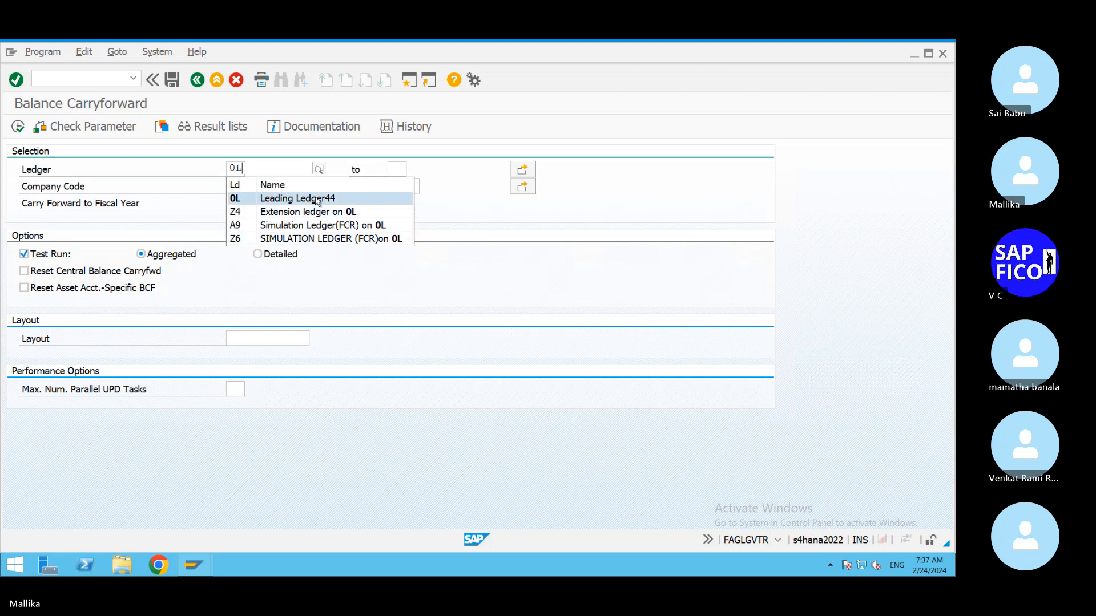
pyautogui.click(343, 198)
pyautogui.click(237, 187)
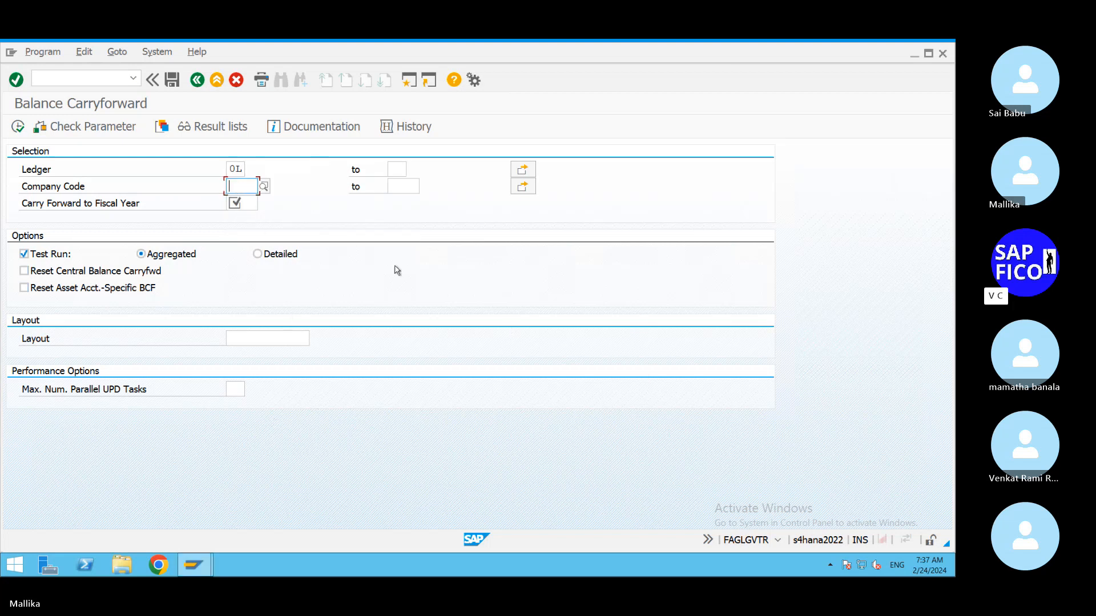
pyautogui.write('MAL2')
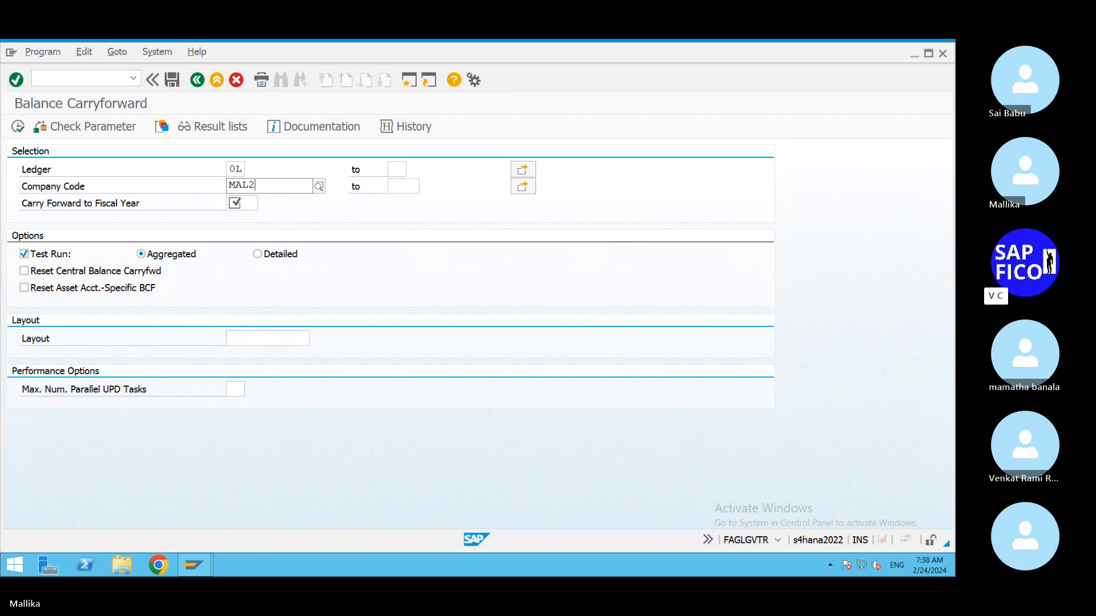
# Step: Set the carry-forward fiscal year to 2024, run the balance carryforward in test mode twice, and close each error log
pyautogui.click(295, 216)
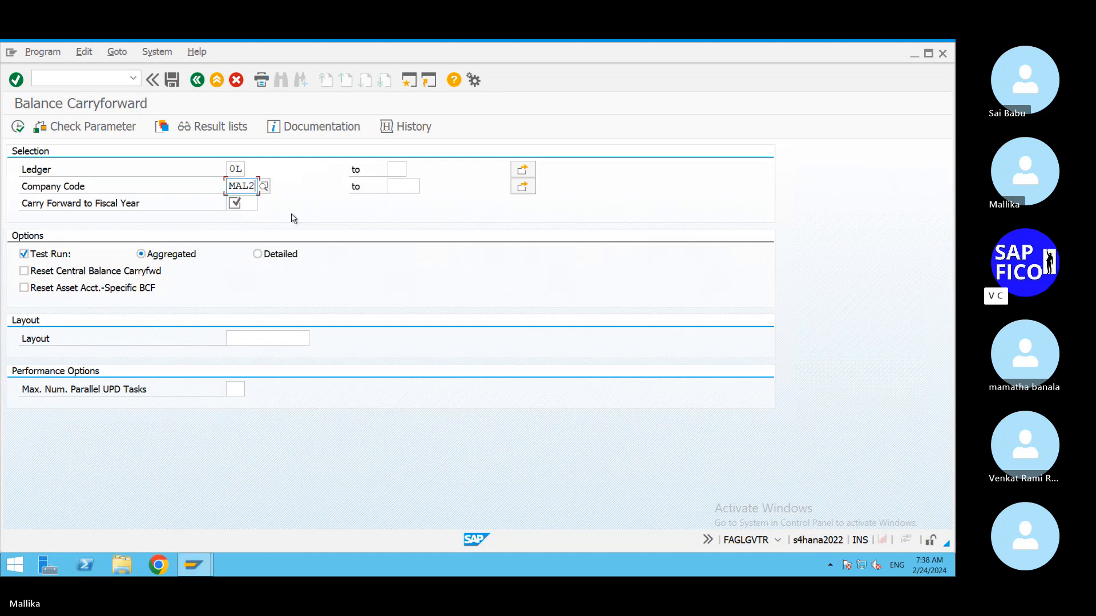
pyautogui.click(249, 201)
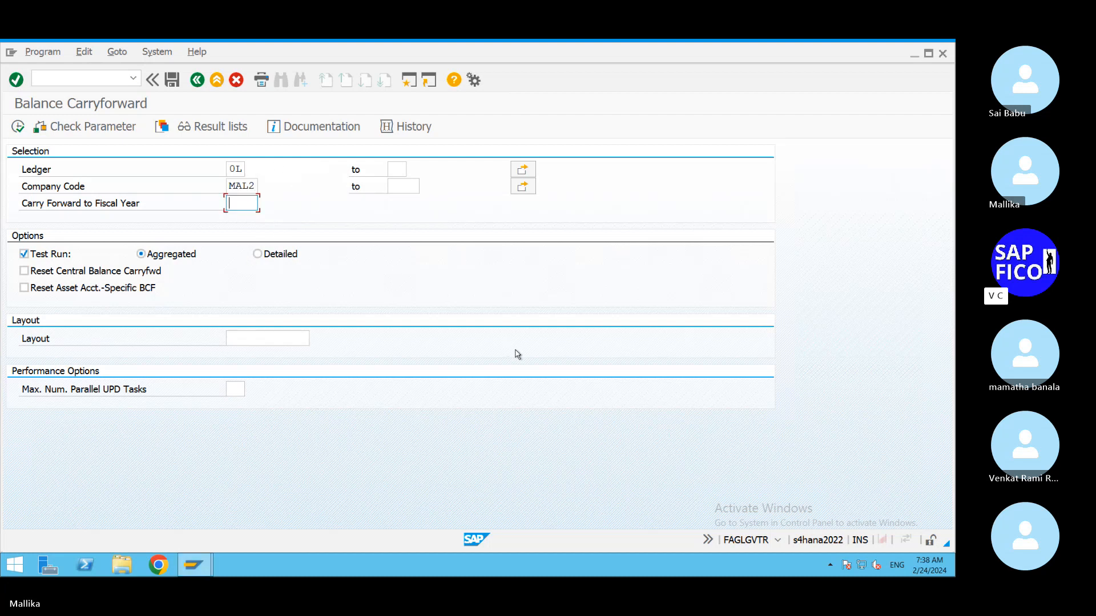
pyautogui.write('2024')
pyautogui.click(18, 127)
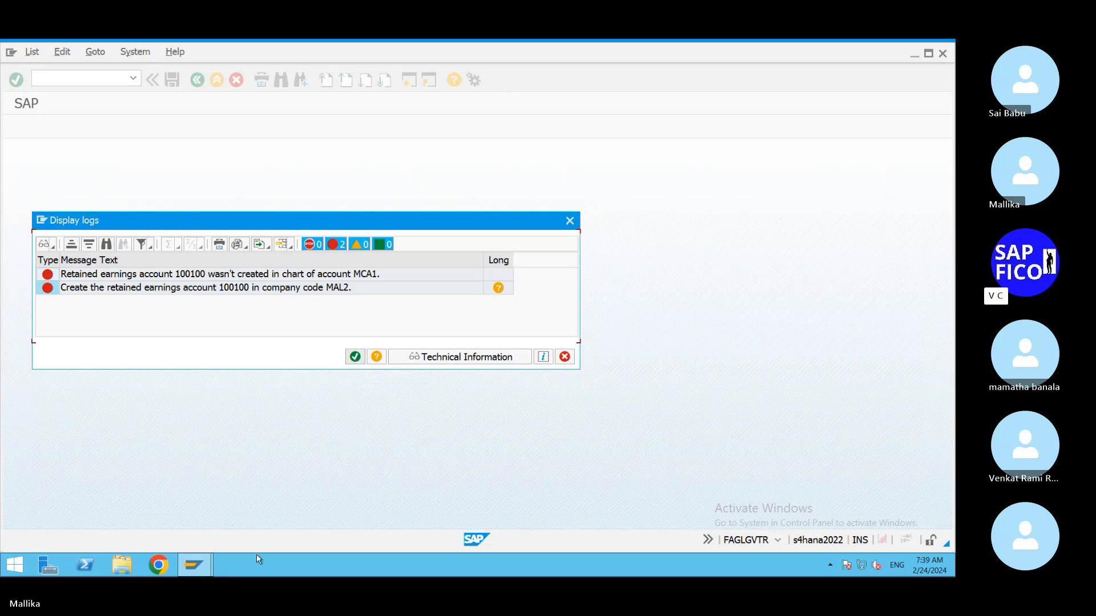
pyautogui.click(355, 357)
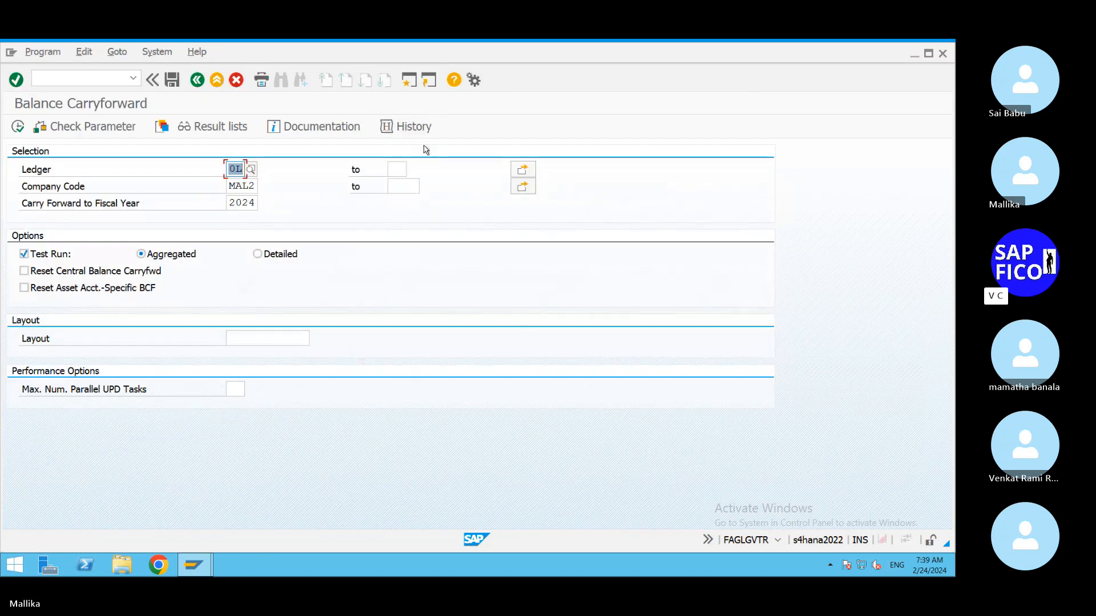
pyautogui.click(17, 126)
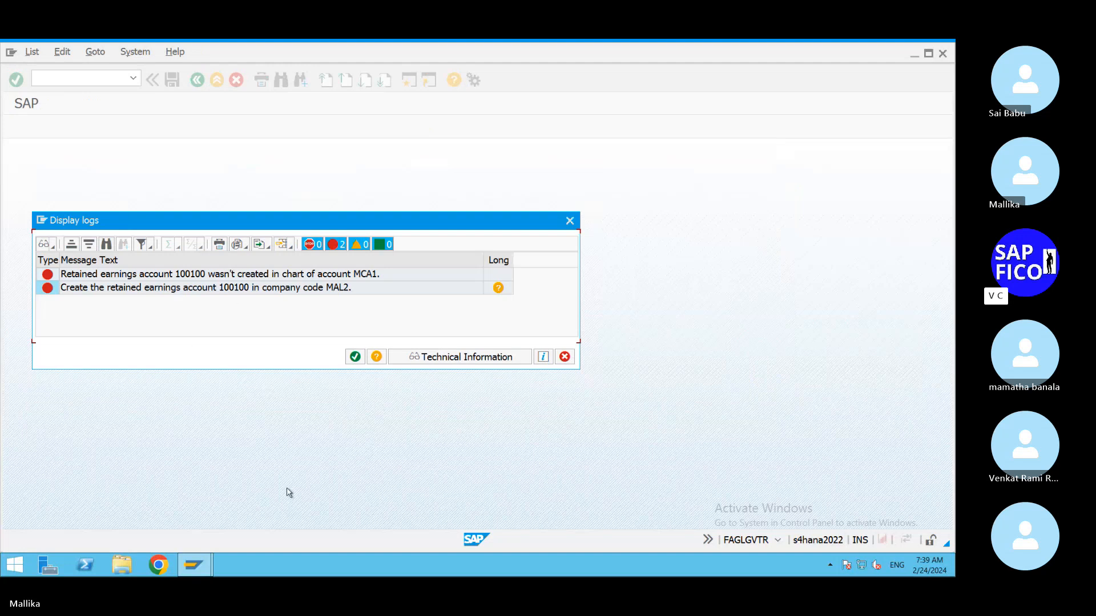
pyautogui.click(358, 360)
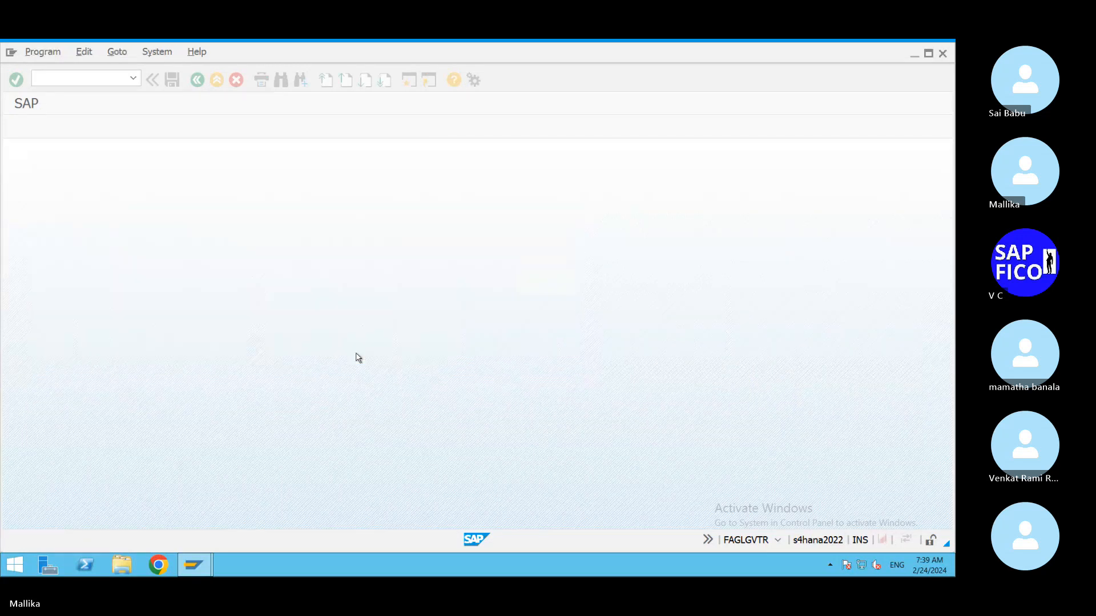
# Step: Open a new SAP session and start transaction OBD4 to maintain the G/L account groups
pyautogui.click(408, 84)
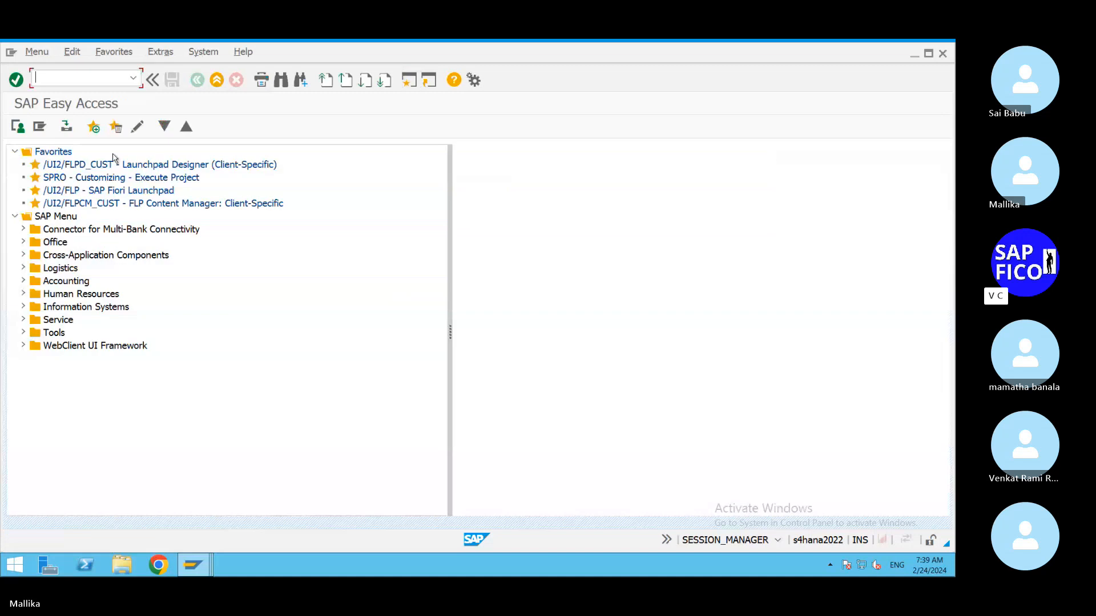
pyautogui.write('/N')
pyautogui.write('OBD4')
pyautogui.press('Return')
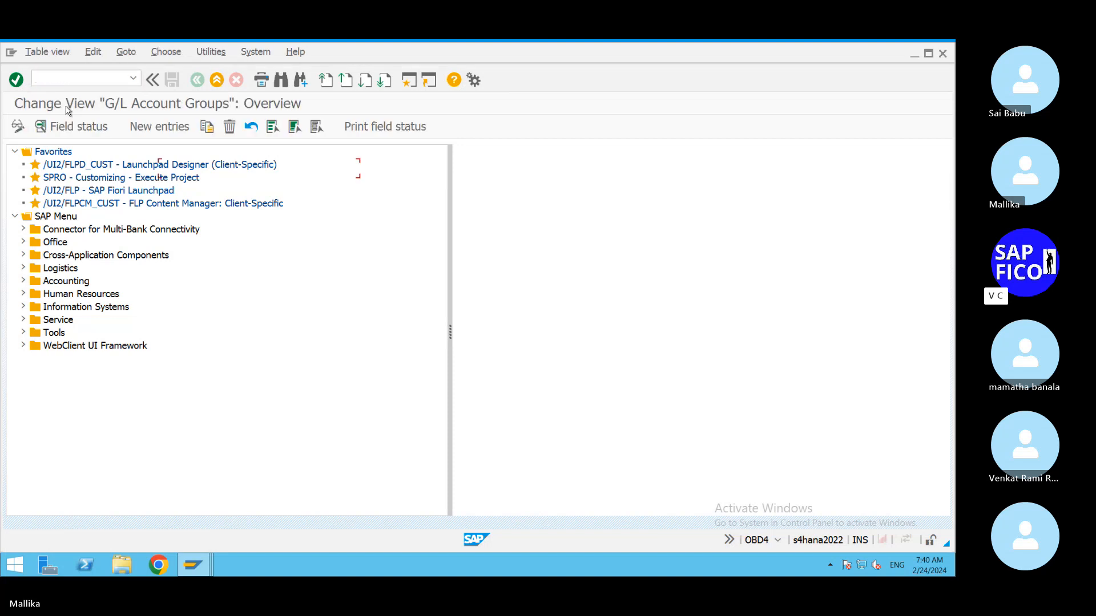
# Step: Position the account group list on chart of accounts MCA1 and examine the number range of the RESERVES&SURPLUS group
pyautogui.click(228, 509)
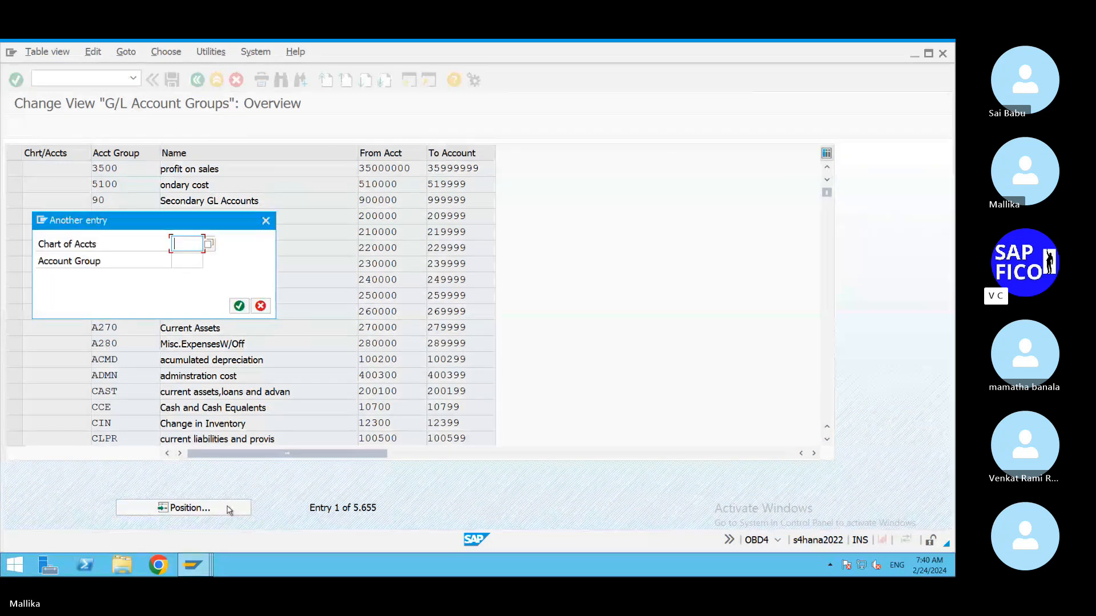
pyautogui.write('M')
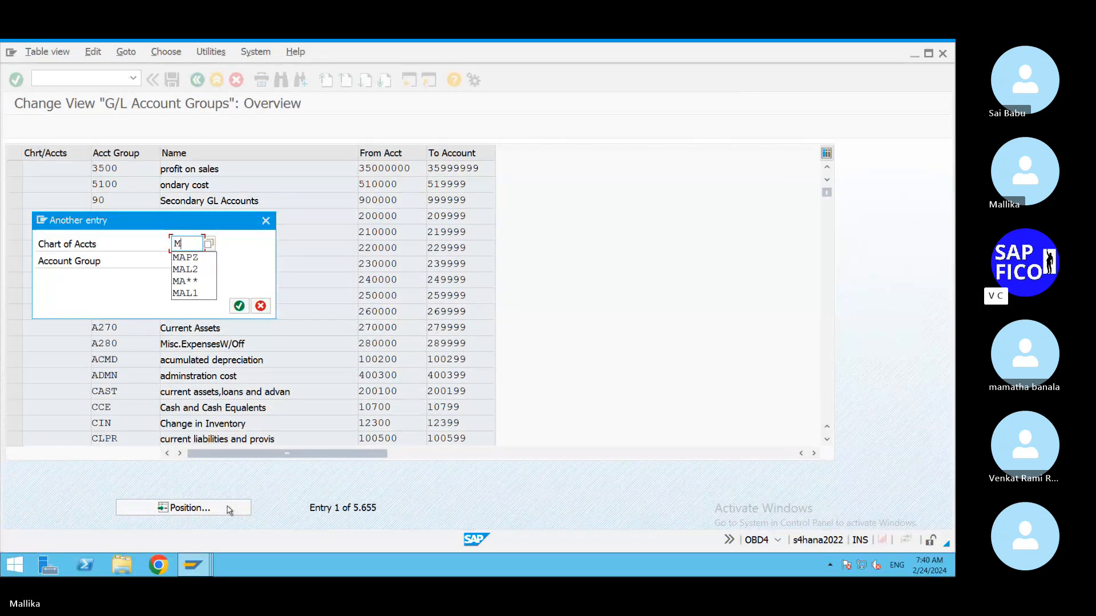
pyautogui.write('CA1')
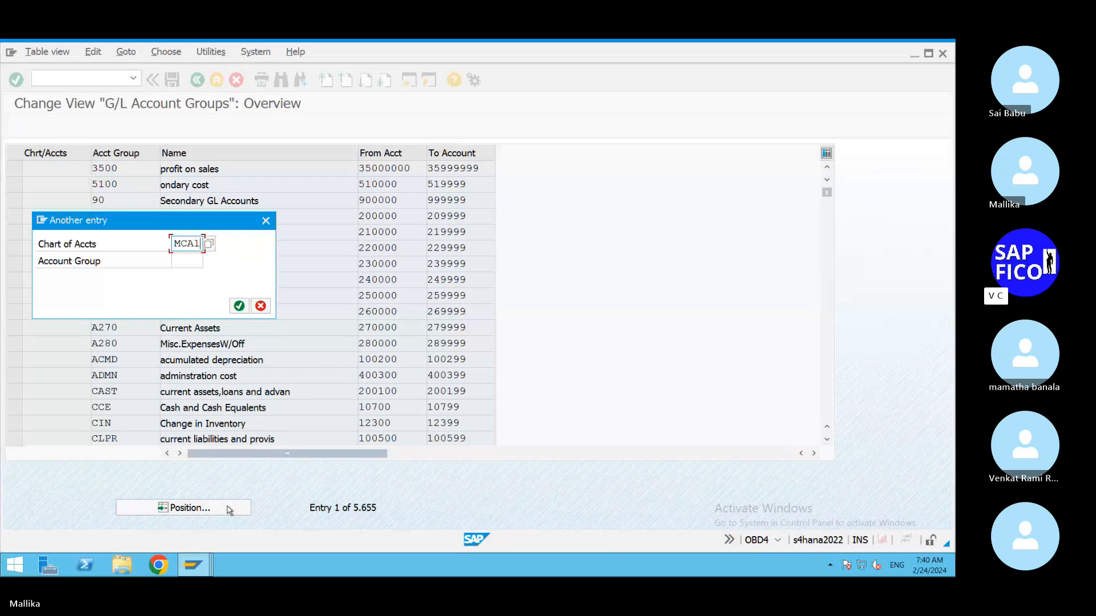
pyautogui.click(239, 307)
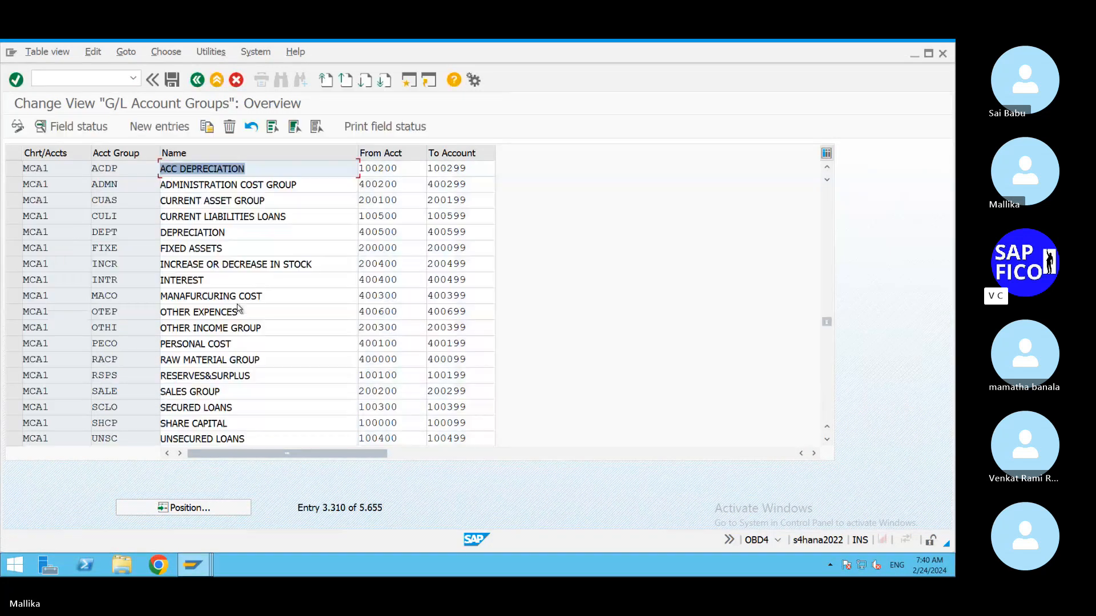
pyautogui.click(265, 172)
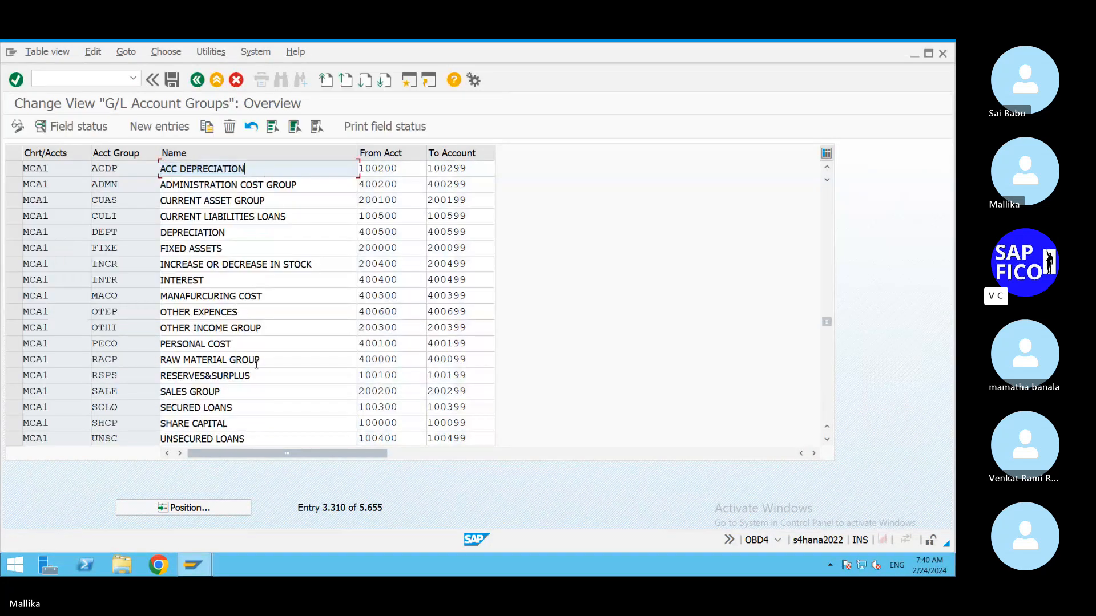
pyautogui.scroll(-1, 231, 416)
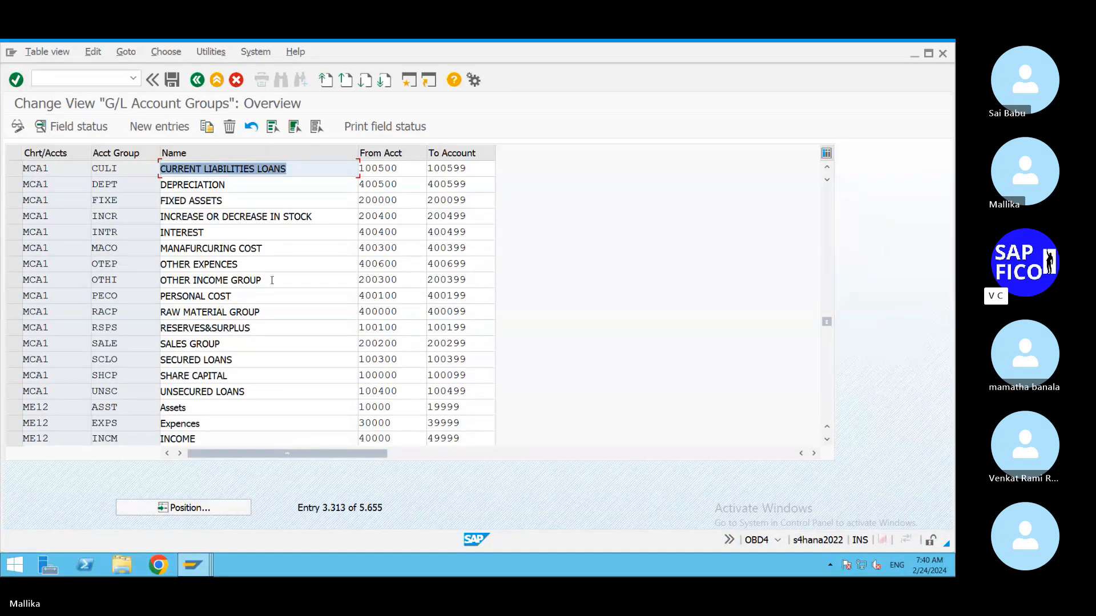
pyautogui.scroll(1, 271, 281)
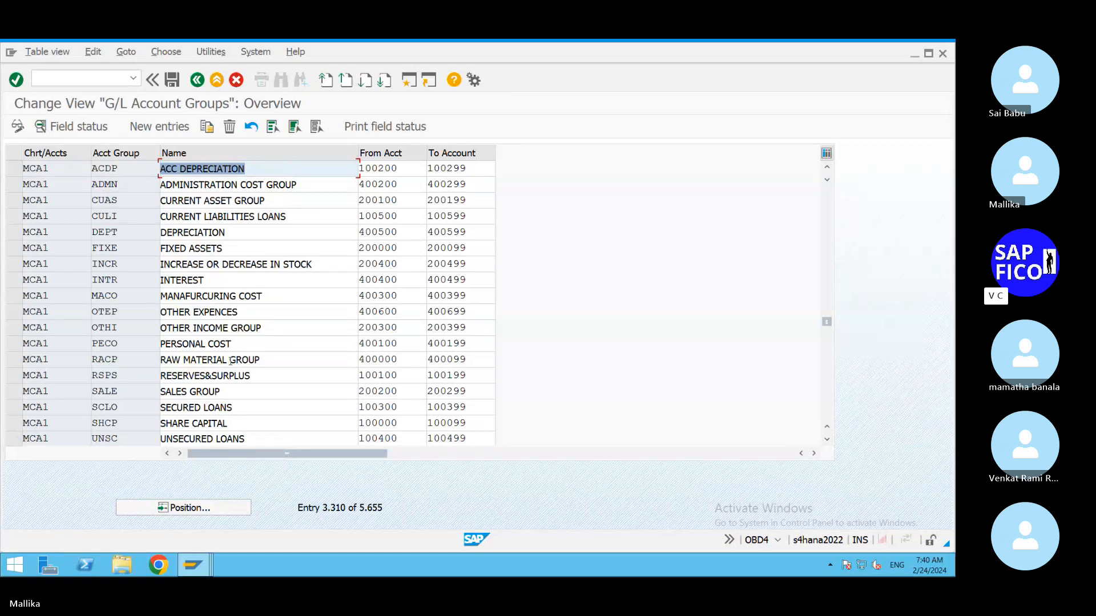
pyautogui.click(263, 375)
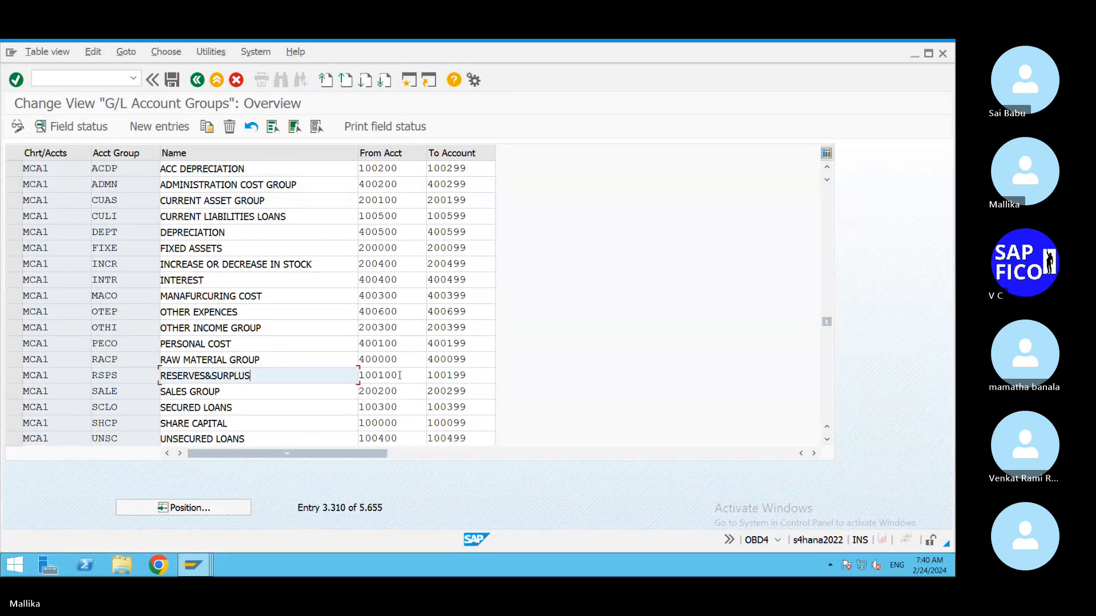
pyautogui.click(15, 376)
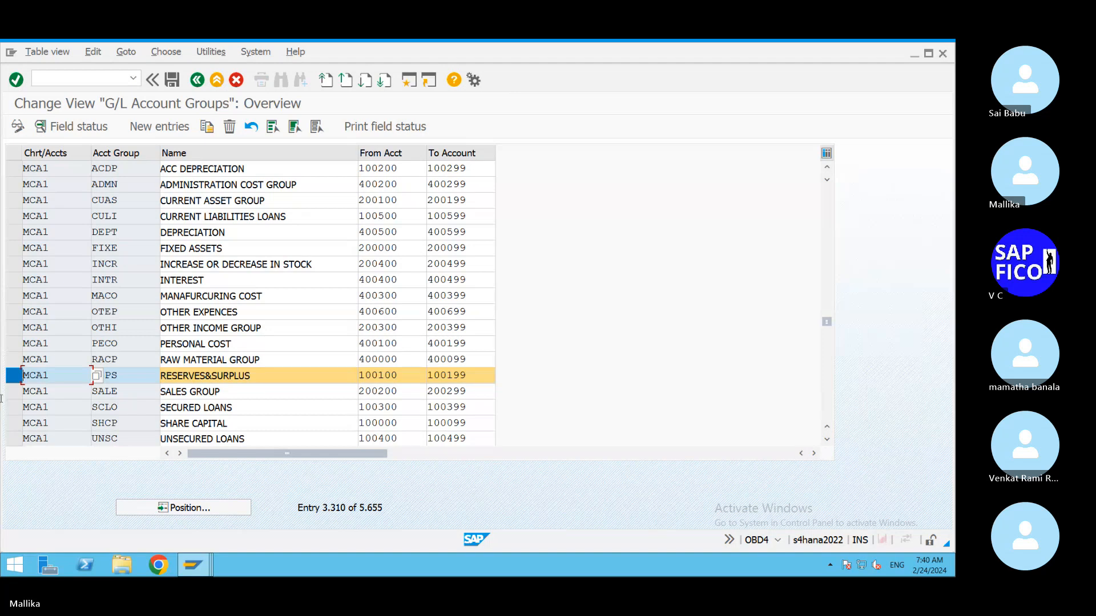
pyautogui.click(14, 376)
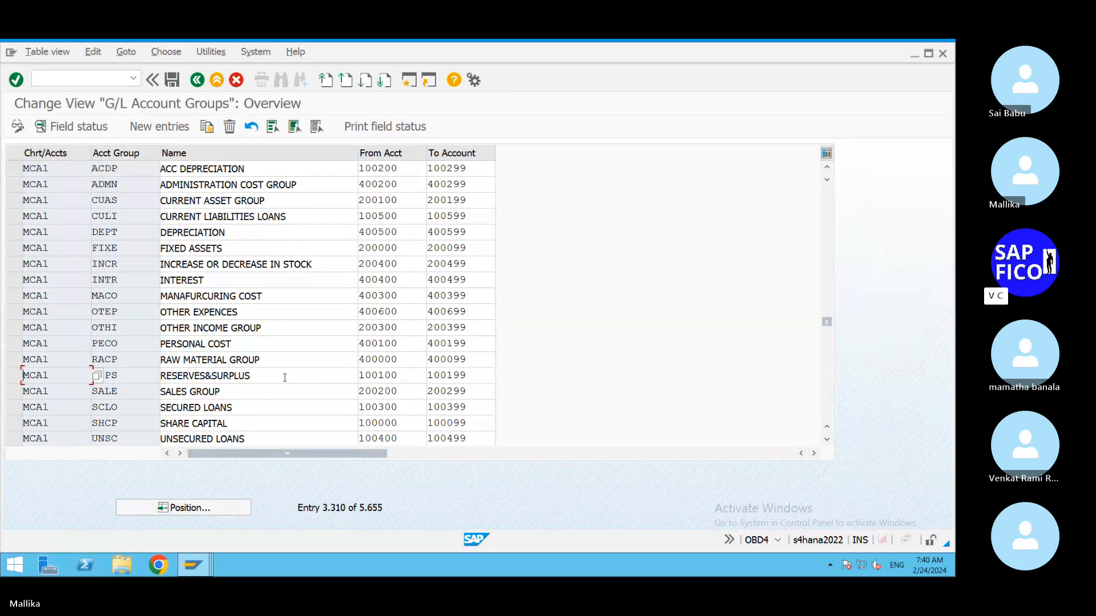
pyautogui.click(256, 377)
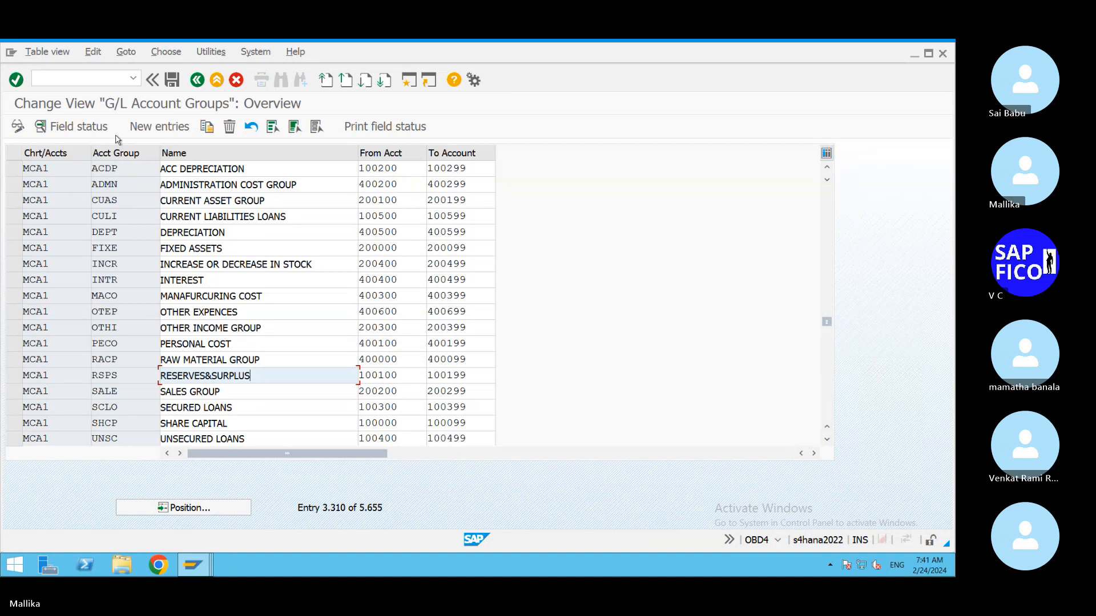
# Step: Start transaction OB53 and open the retained earnings account assignment for chart of accounts MCA1
pyautogui.click(55, 79)
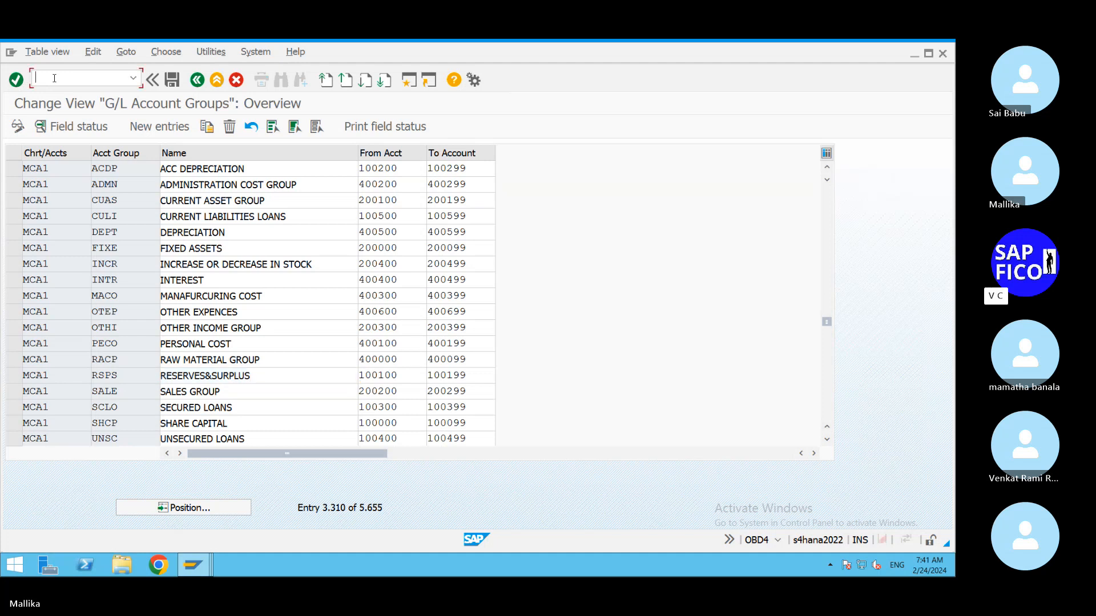
pyautogui.write('/NOB53')
pyautogui.press('Return')
pyautogui.write('M')
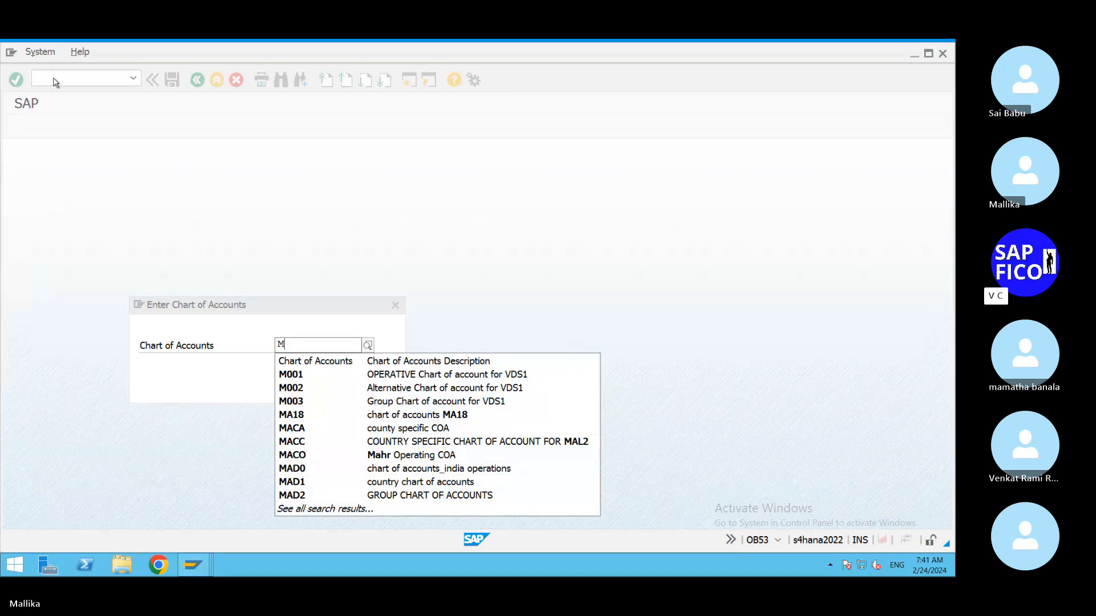
pyautogui.write('CA1')
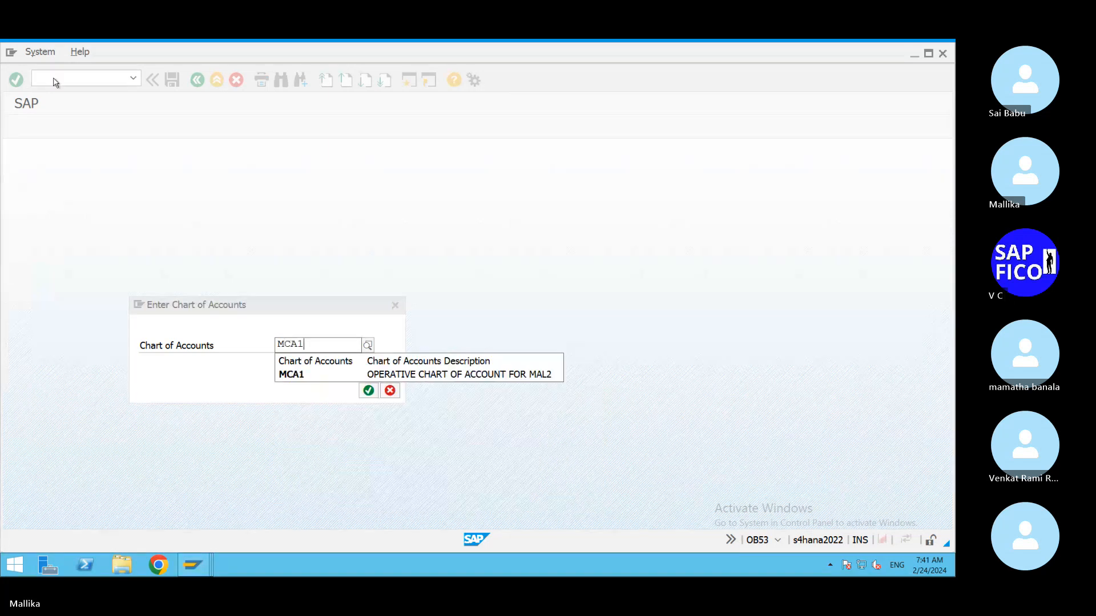
pyautogui.click(368, 391)
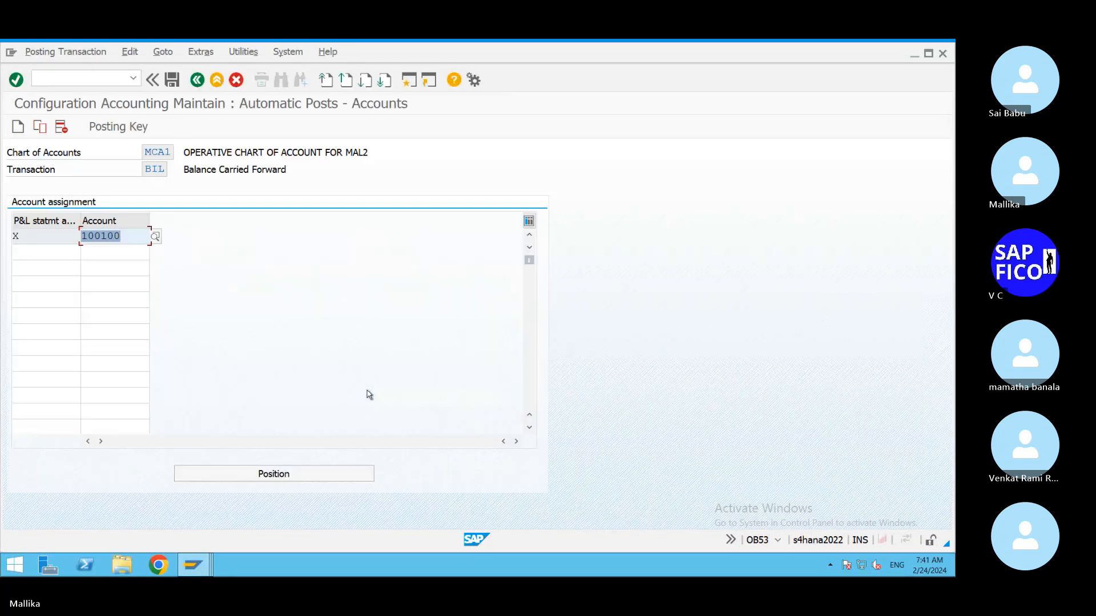
# Step: Check the account assigned to P&L statement account type X for balance carried forward, and save the assignment
pyautogui.click(130, 239)
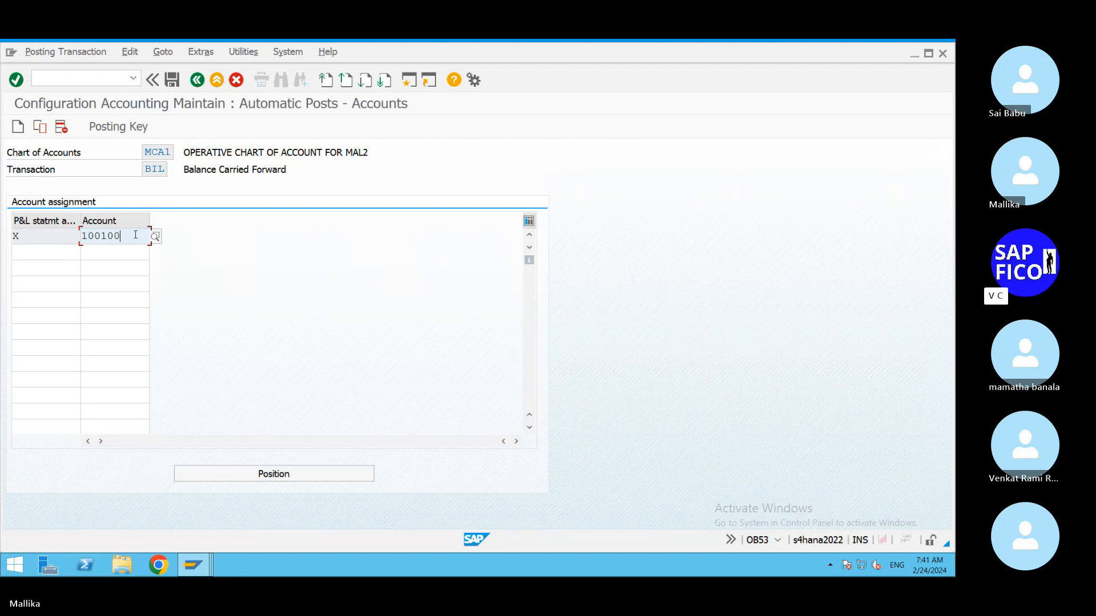
pyautogui.doubleClick(136, 239)
pyautogui.doubleClick(128, 238)
pyautogui.click(129, 238)
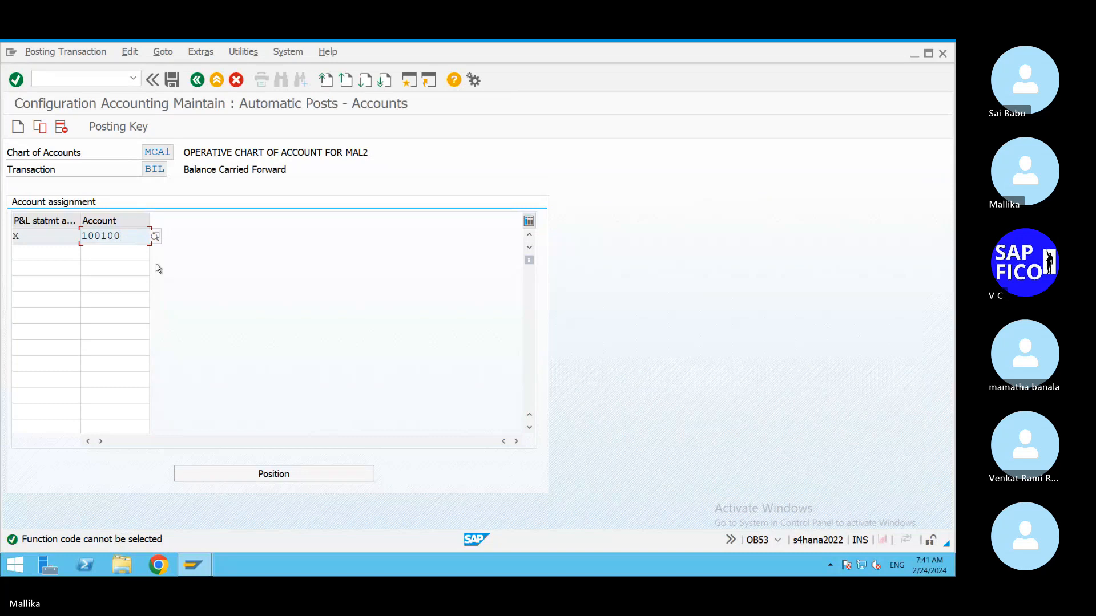
pyautogui.click(171, 84)
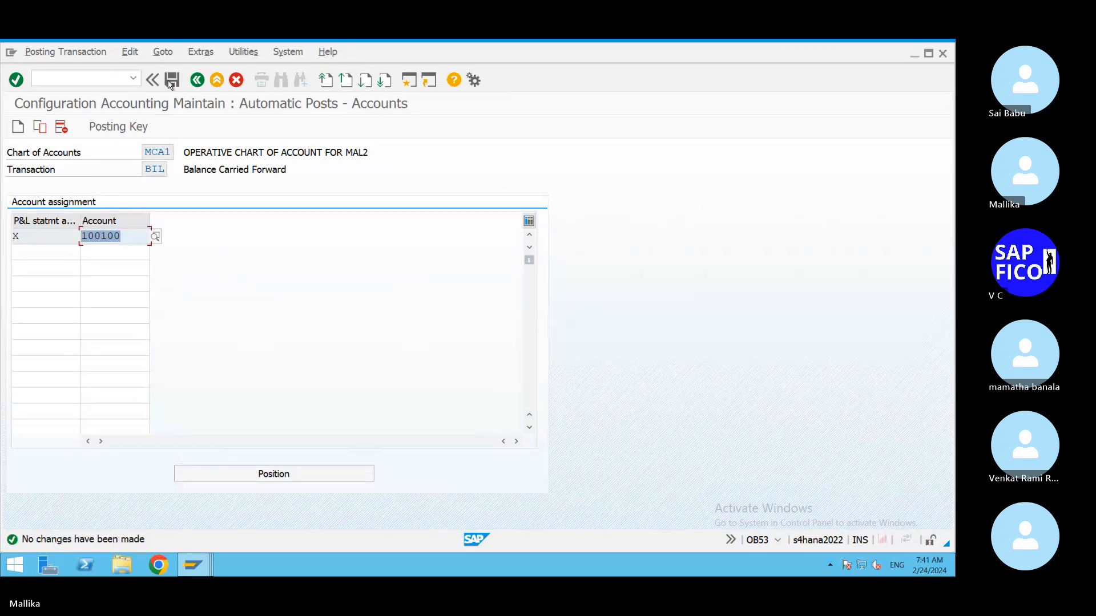
# Step: Start transaction FS00 to edit G/L accounts centrally
pyautogui.click(44, 77)
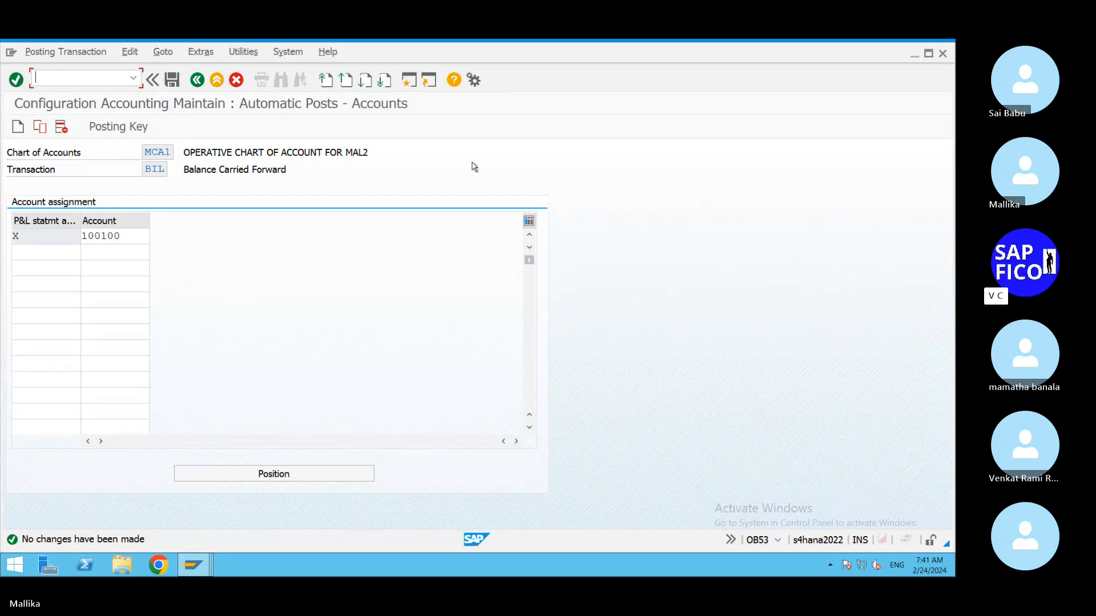
pyautogui.write('/NFS00')
pyautogui.press('Return')
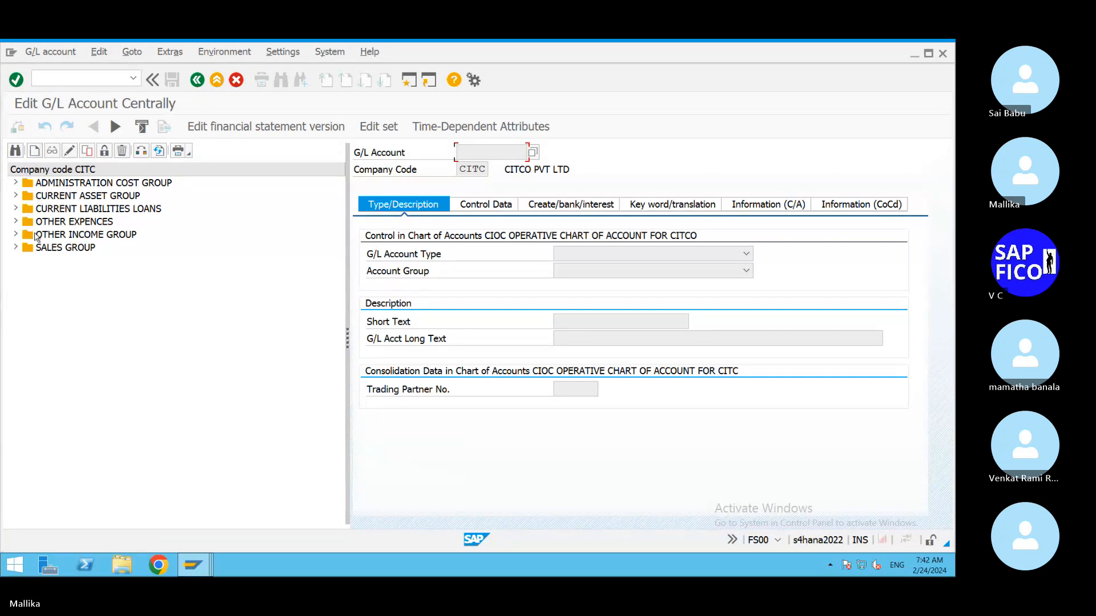
pyautogui.click(37, 152)
pyautogui.write('1')
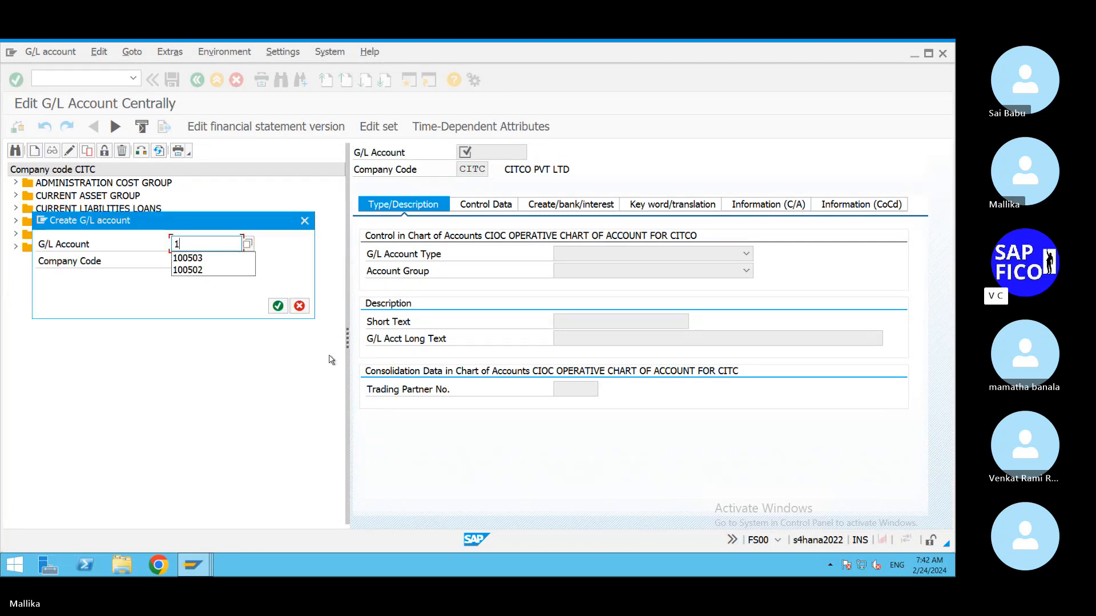
pyautogui.write('00100')
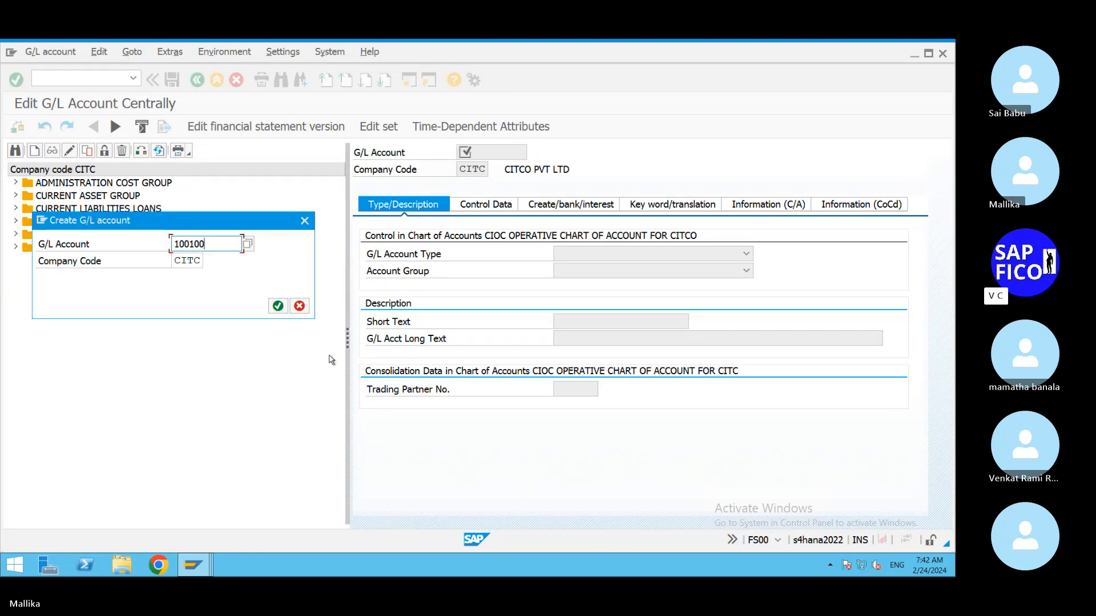
pyautogui.click(278, 306)
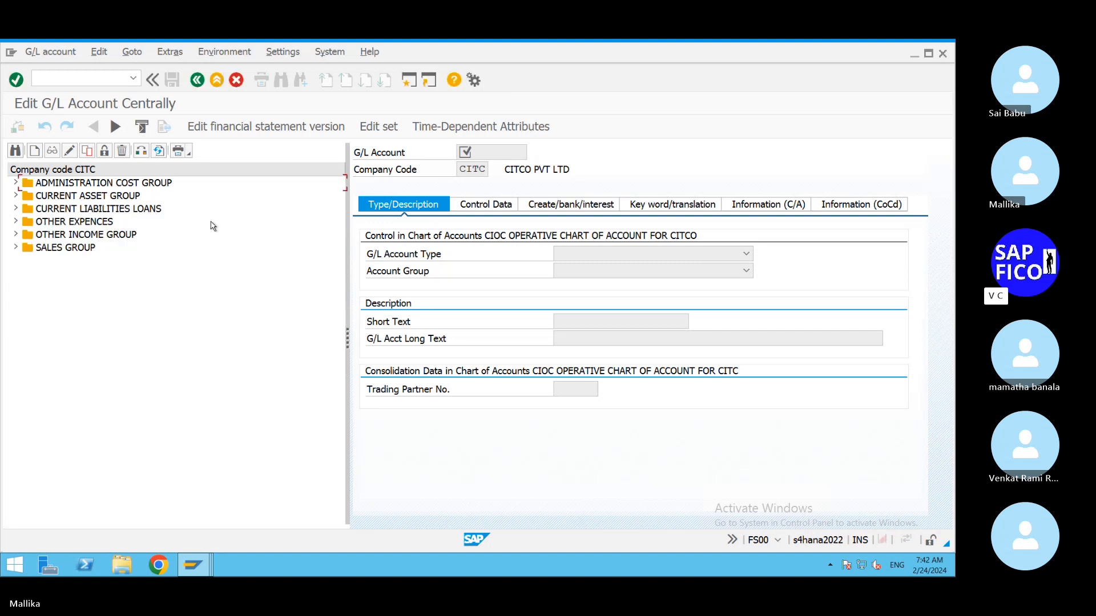
# Step: Change the company code of the G/L account overview to MAL2
pyautogui.click(141, 150)
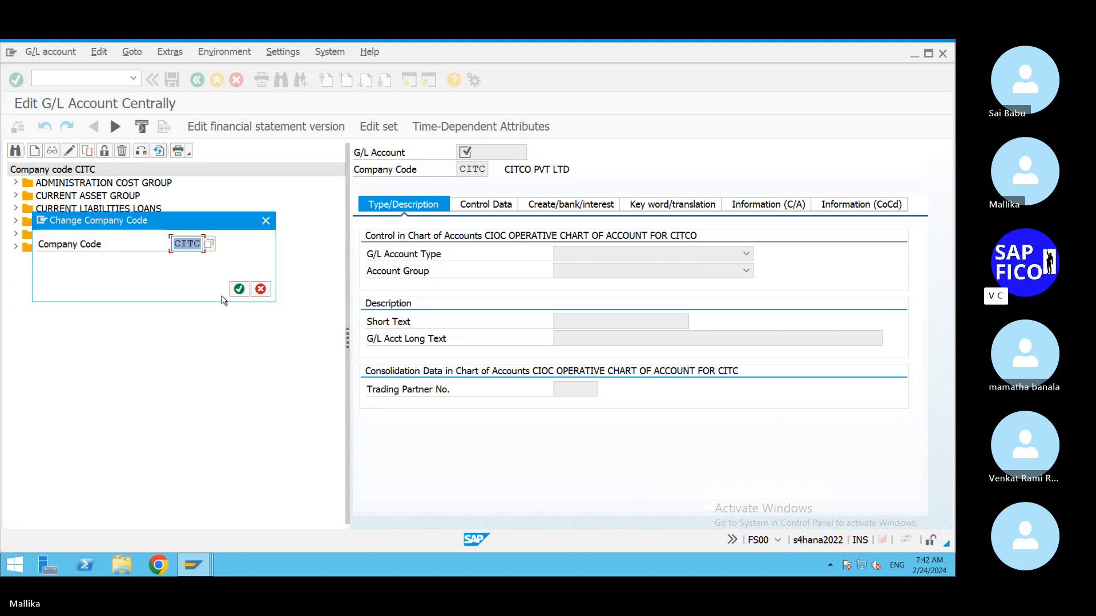
pyautogui.write('MAL2')
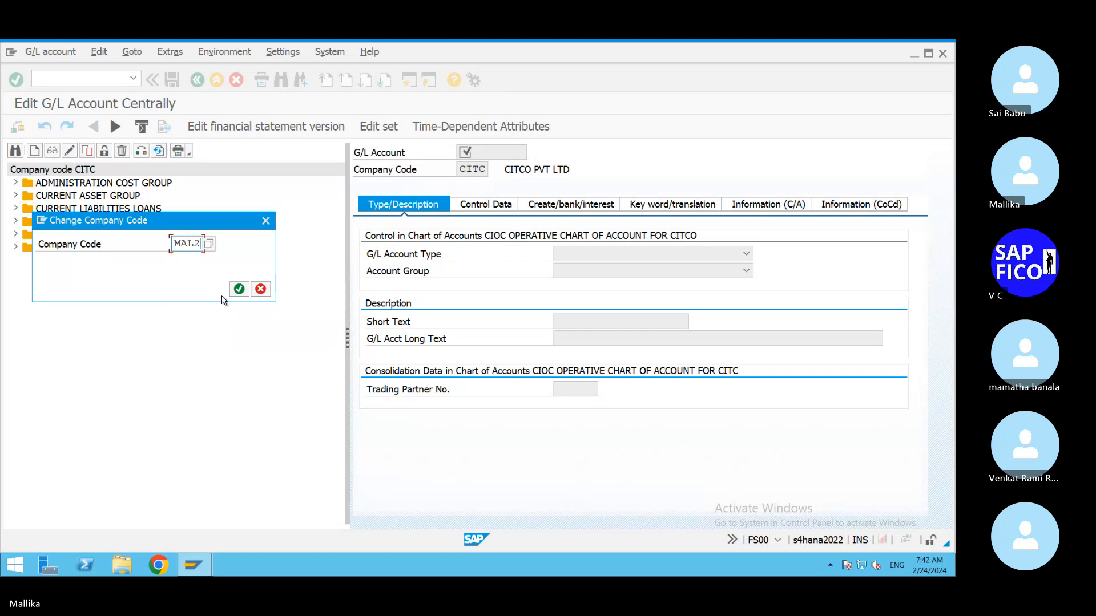
pyautogui.click(239, 288)
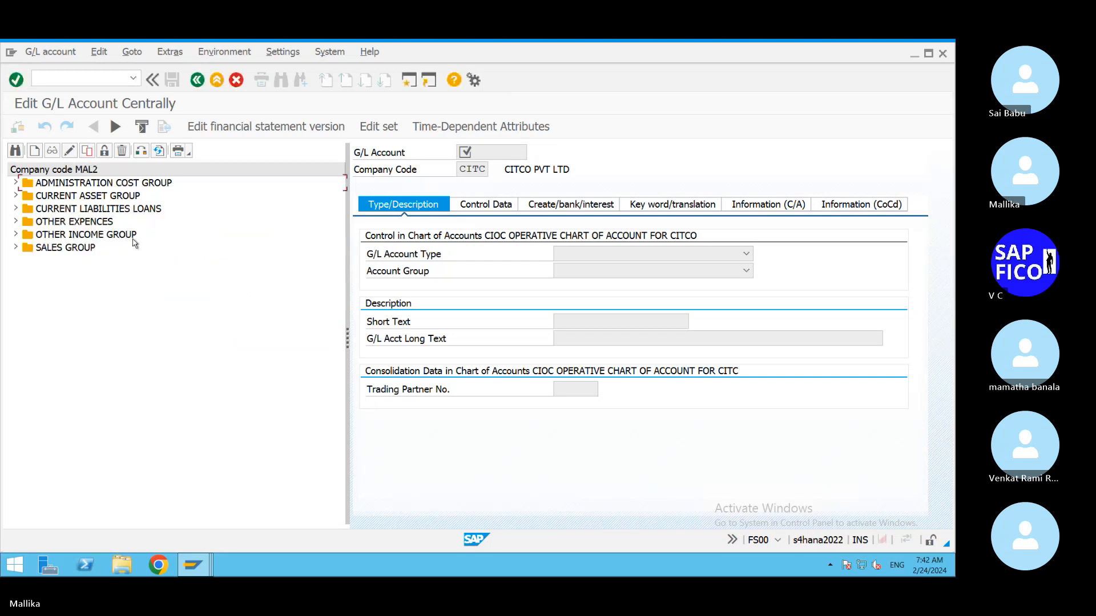
# Step: Start creating G/L account 100100 in company code MAL2
pyautogui.click(35, 150)
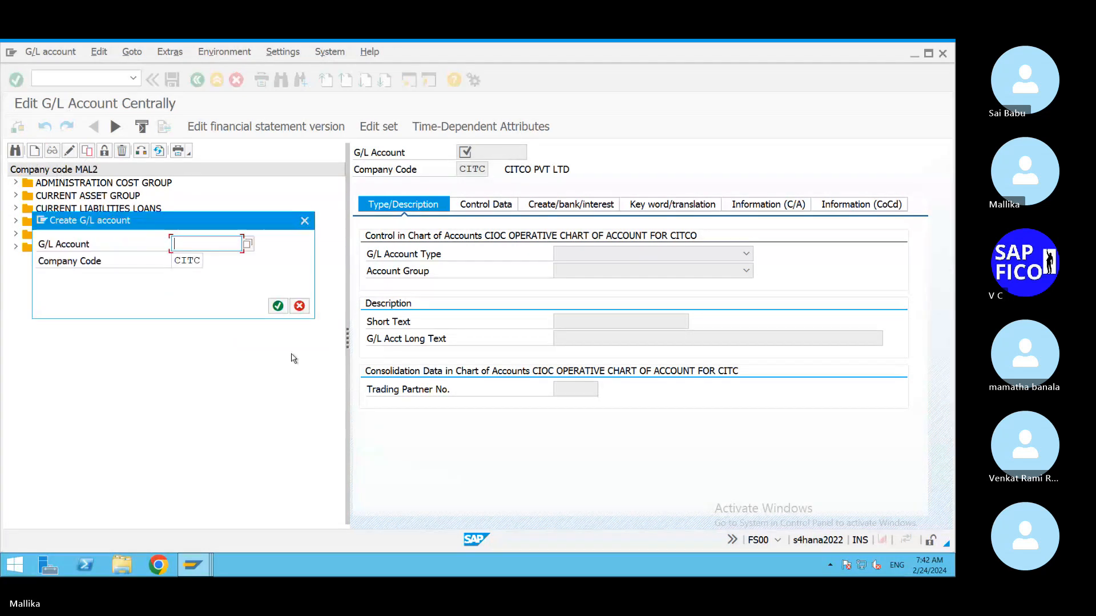
pyautogui.doubleClick(181, 260)
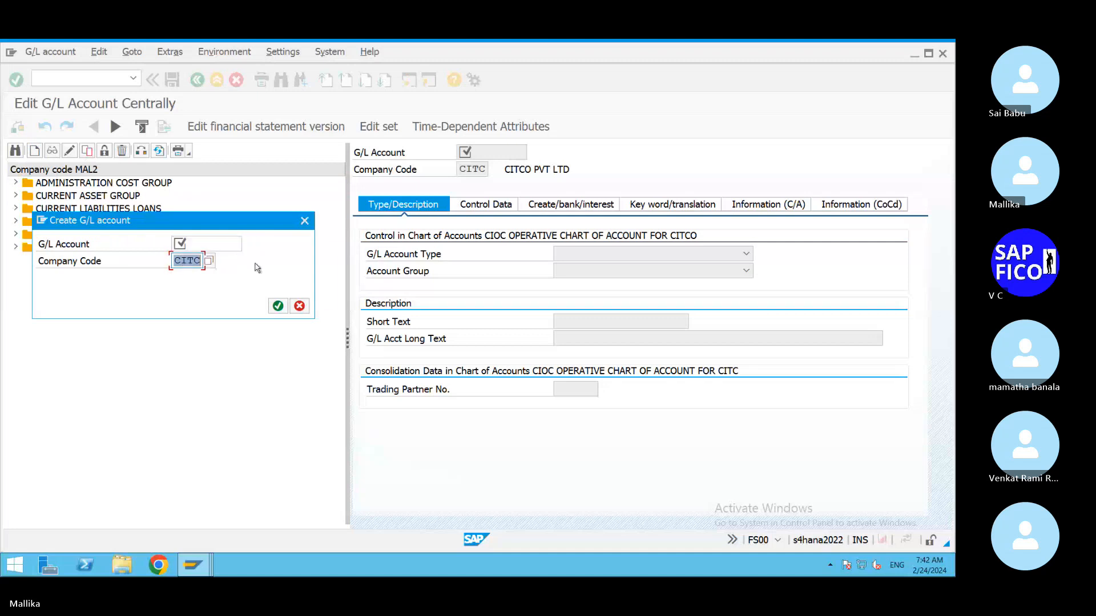
pyautogui.write('MAL2')
pyautogui.click(197, 243)
pyautogui.write('100100')
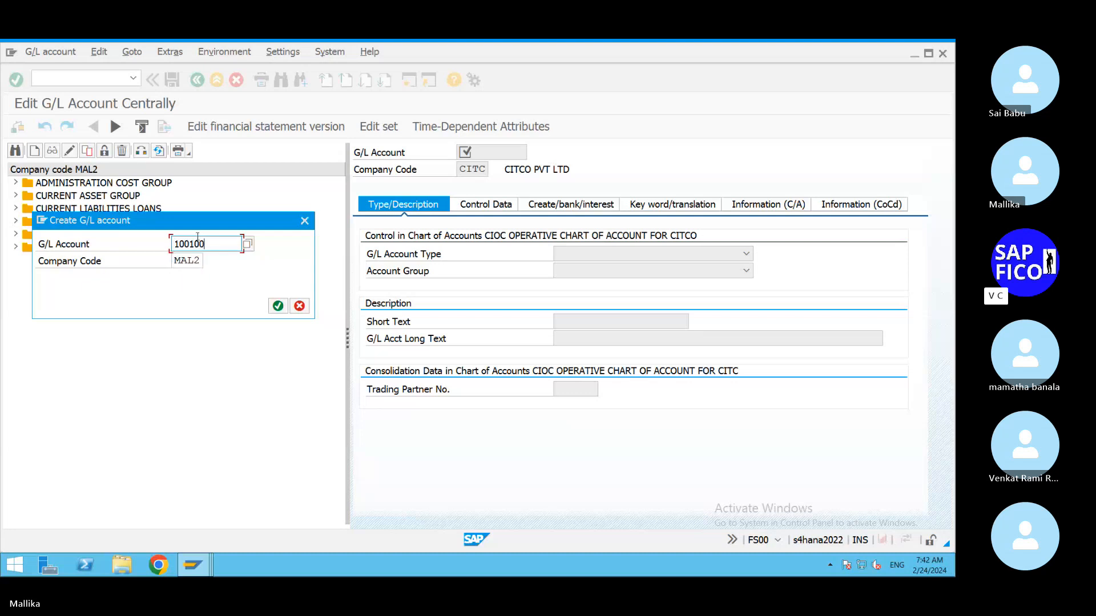
pyautogui.click(278, 306)
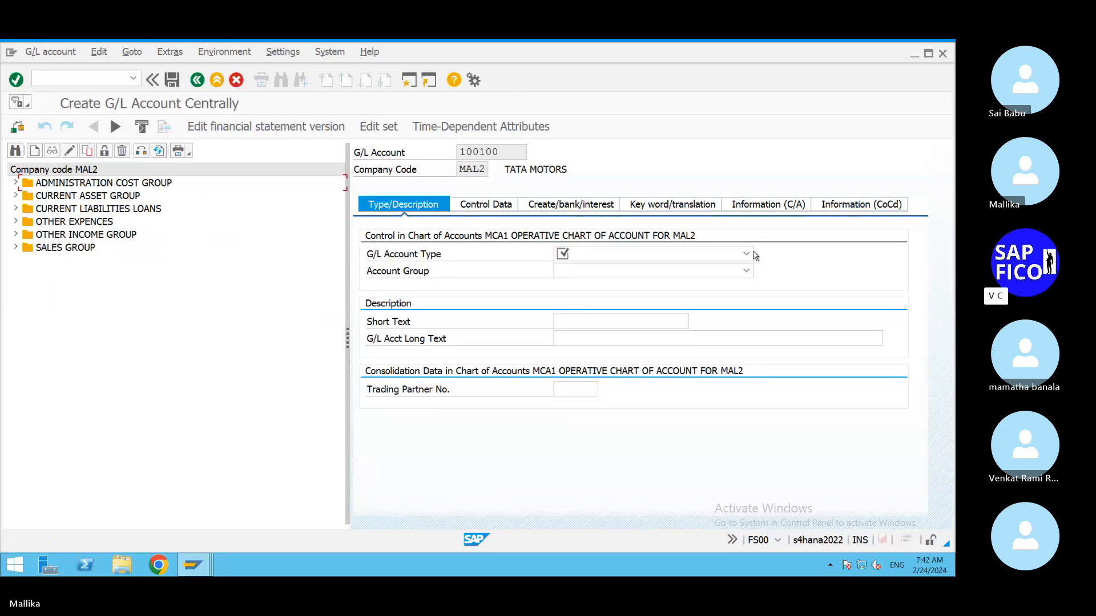
# Step: Set the G/L account type to Primary Costs or Revenue and the account group to RESERVES&SURPLUS
pyautogui.click(746, 254)
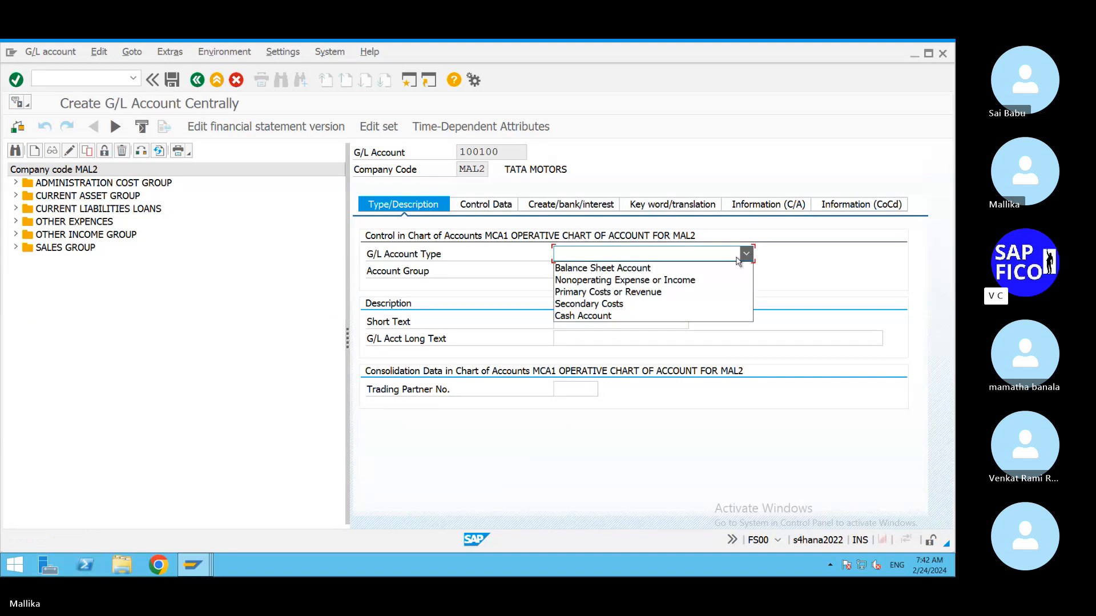
pyautogui.click(652, 268)
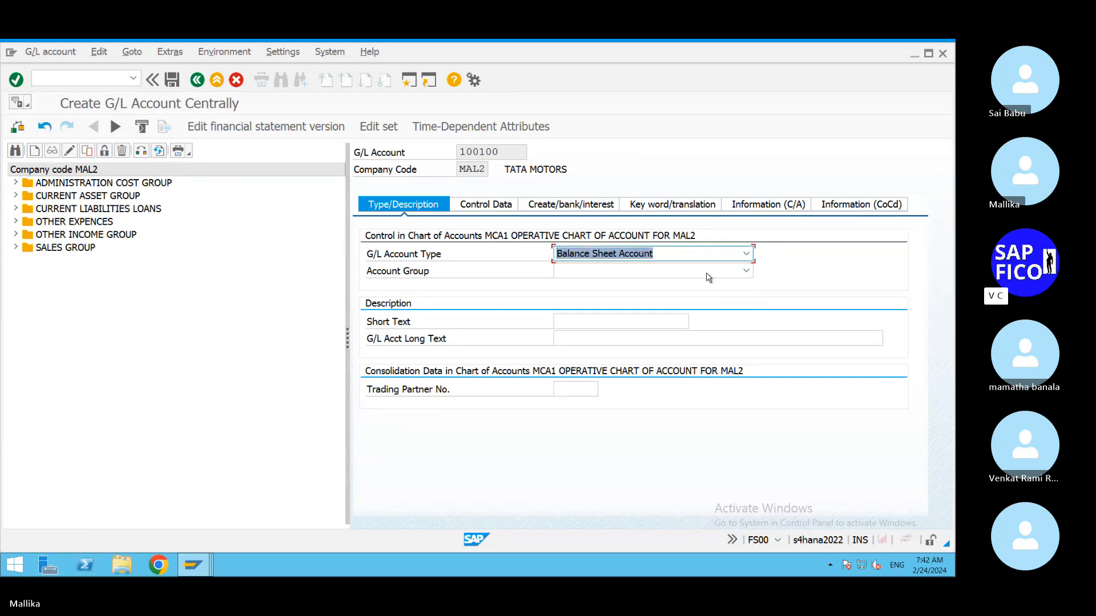
pyautogui.click(746, 253)
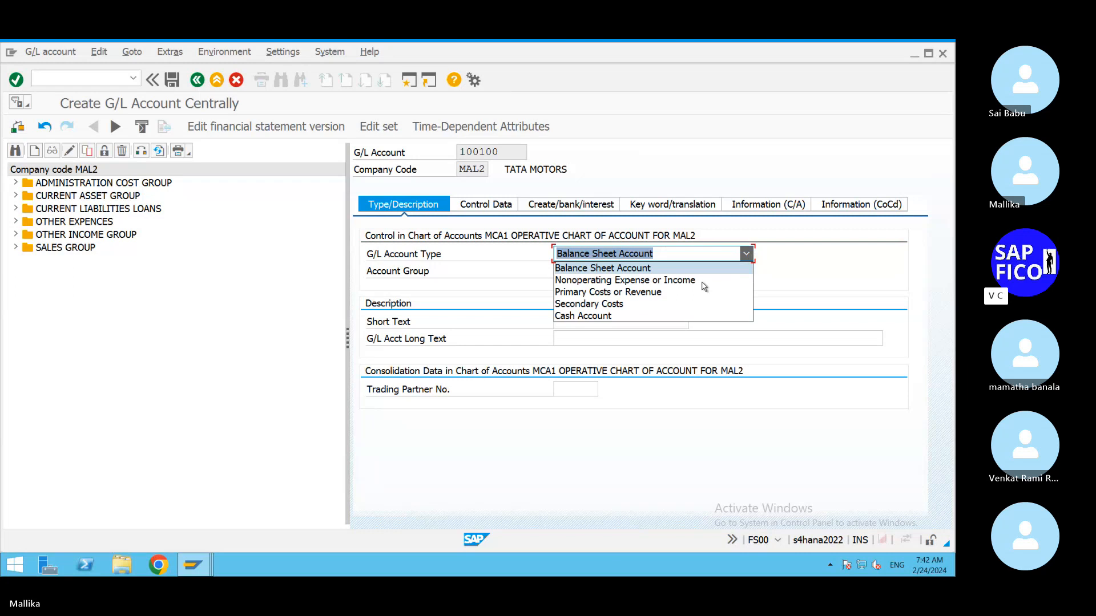
pyautogui.click(628, 292)
pyautogui.click(746, 271)
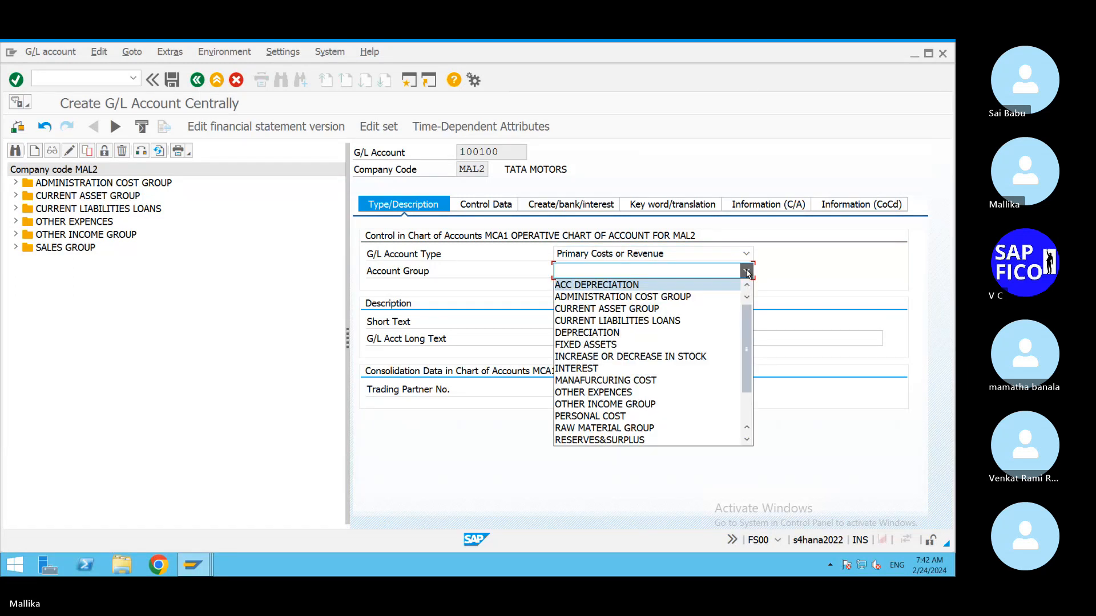
pyautogui.click(590, 440)
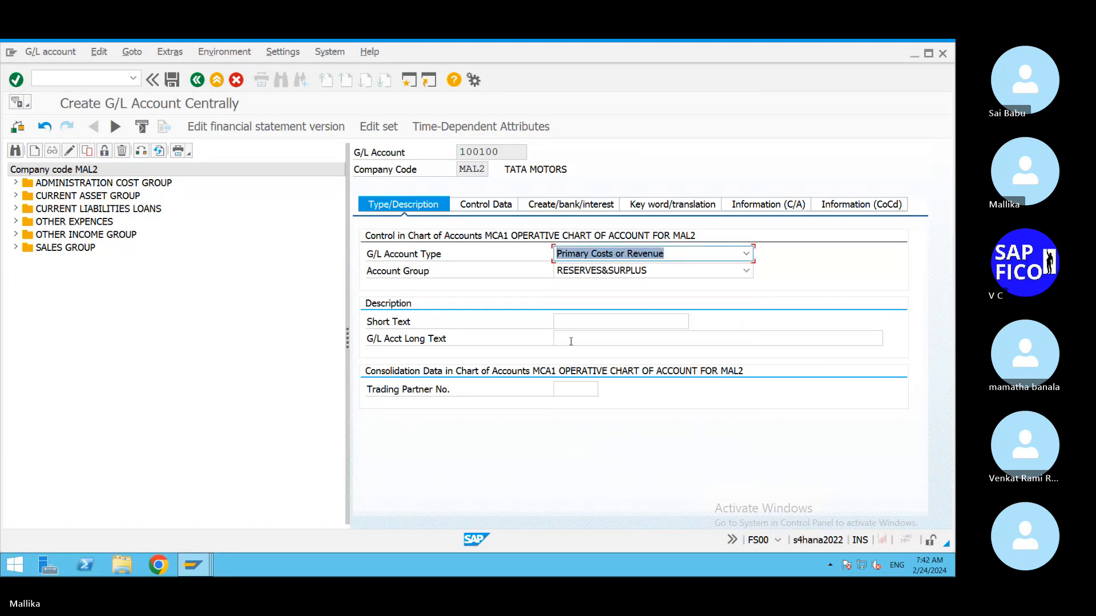
# Step: Enter RETAINED EARNINGS AC as both the short text and the long text of the G/L account
pyautogui.click(570, 322)
pyautogui.write('R')
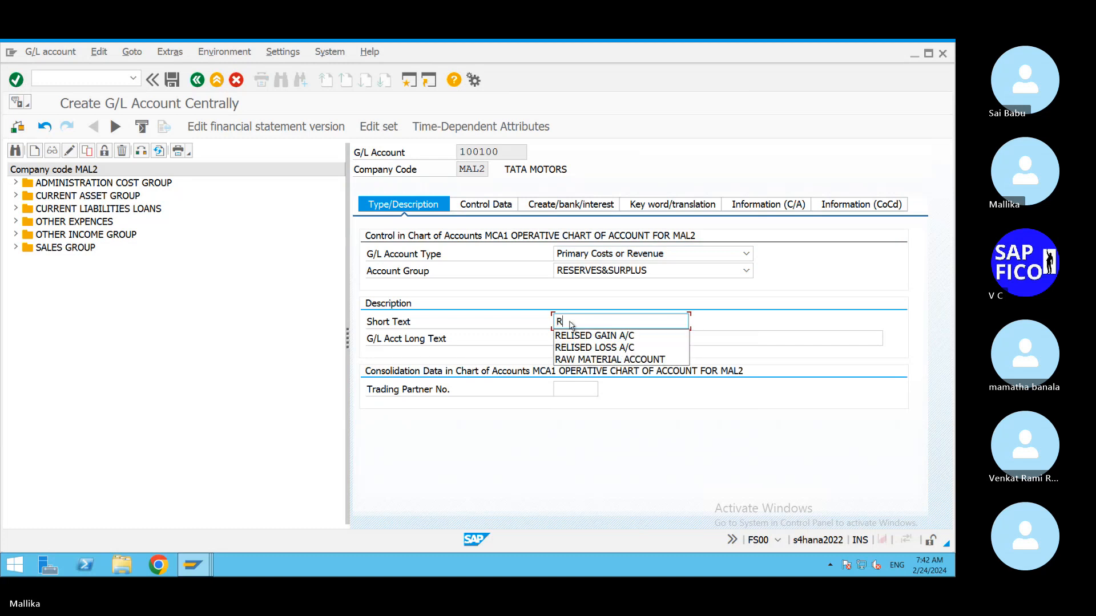
pyautogui.write('ETAINED EAR')
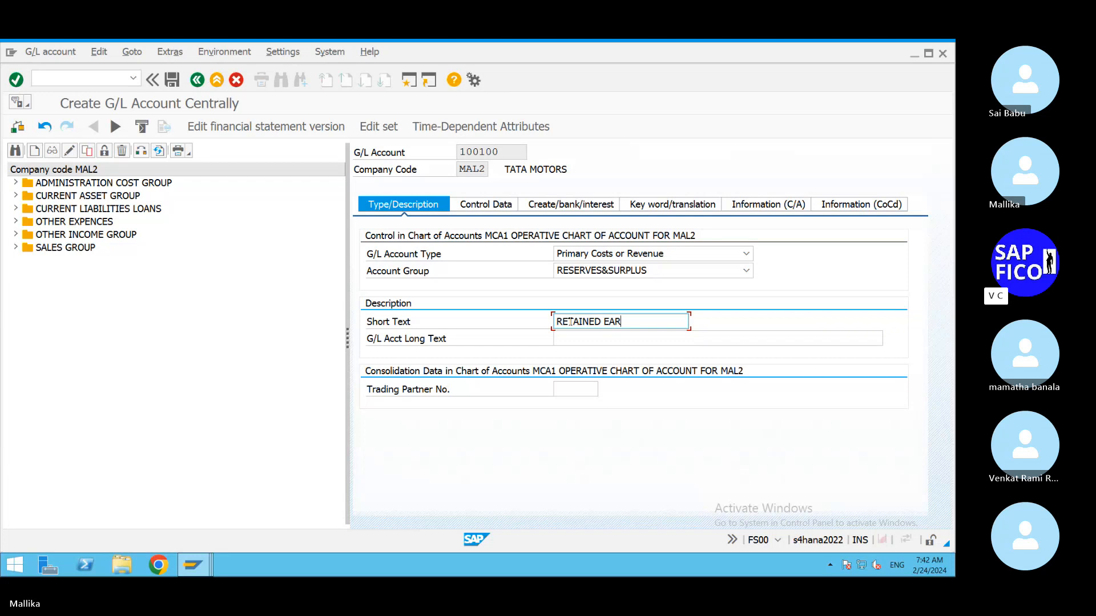
pyautogui.write('NINGS A/')
pyautogui.press('BackSpace')
pyautogui.write('C')
pyautogui.moveTo(669, 323); pyautogui.dragTo(322, 384)
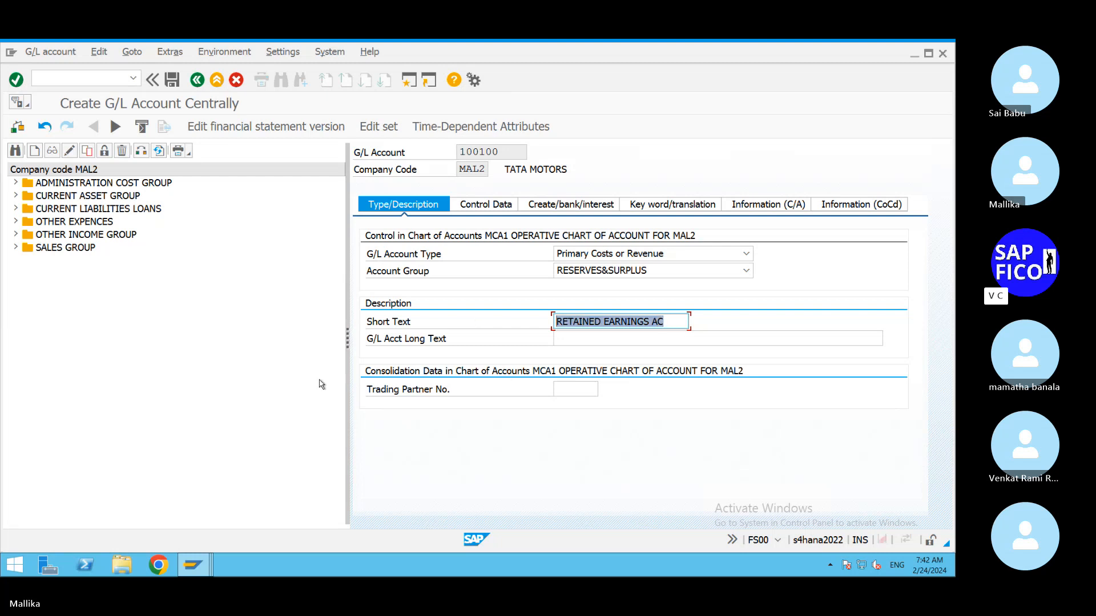
pyautogui.hotkey('ctrl', 'c')
pyautogui.click(573, 338)
pyautogui.hotkey('ctrl', 'v')
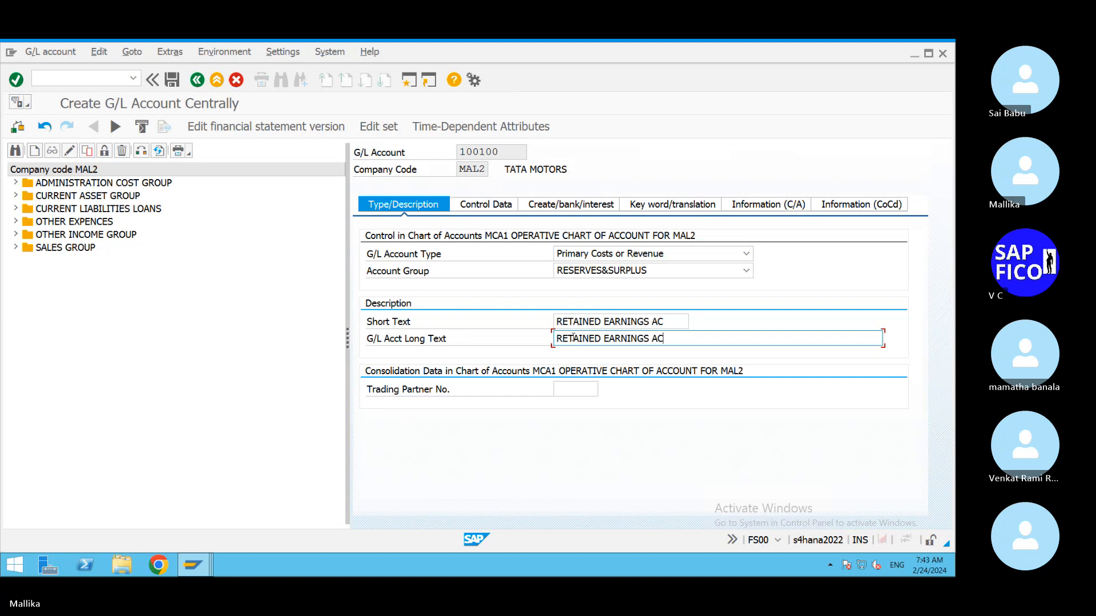
# Step: Set the sort key to 001 (Posting date) in the account's control data
pyautogui.click(488, 206)
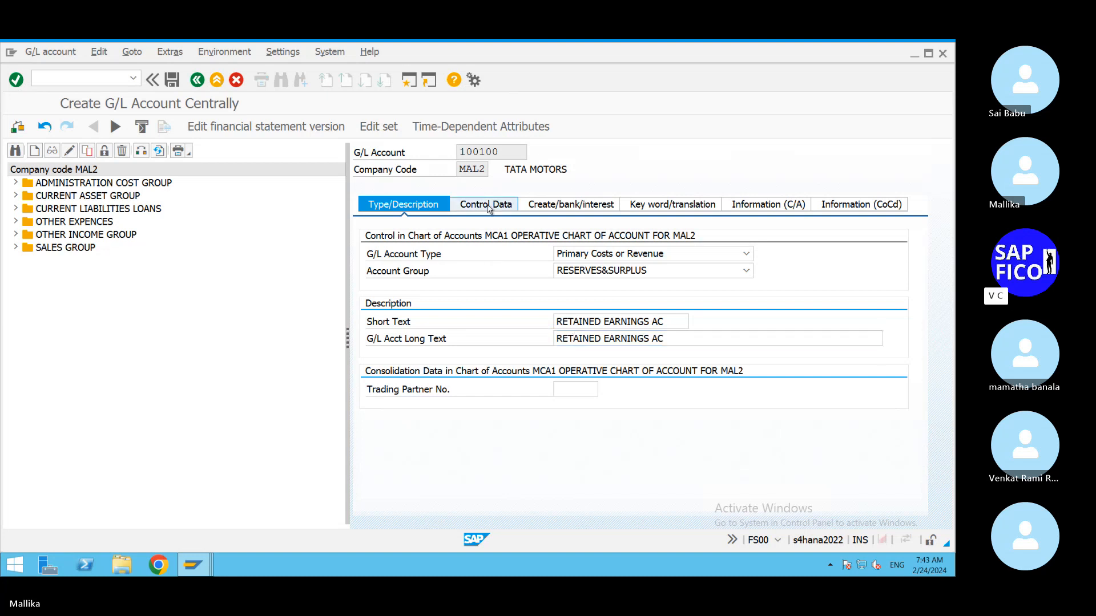
pyautogui.scroll(-1, 621, 383)
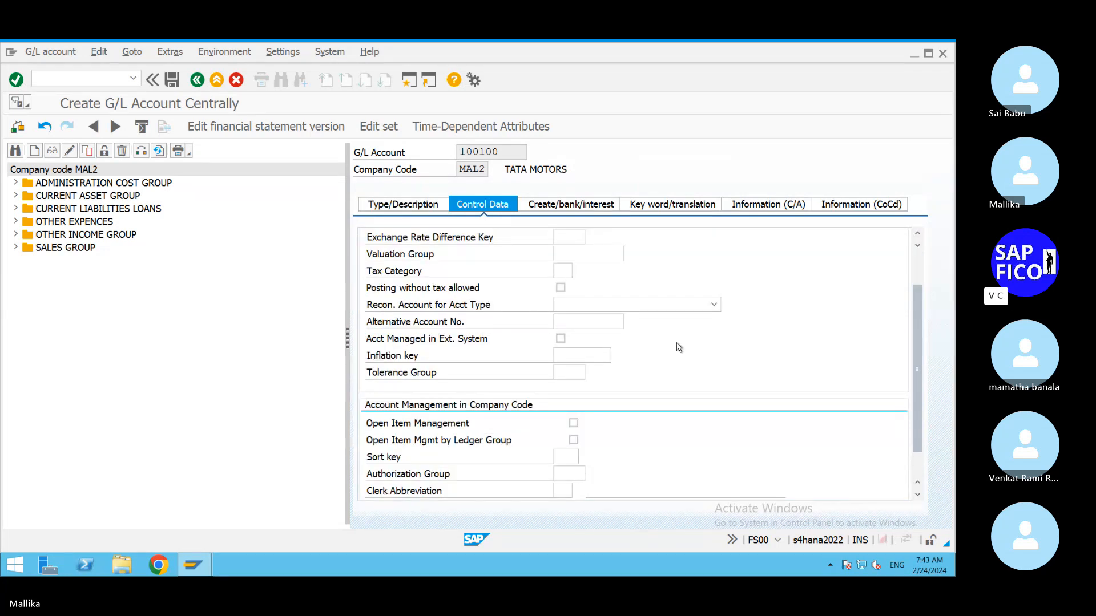
pyautogui.scroll(1, 633, 345)
pyautogui.scroll(-1, 469, 482)
pyautogui.click(554, 459)
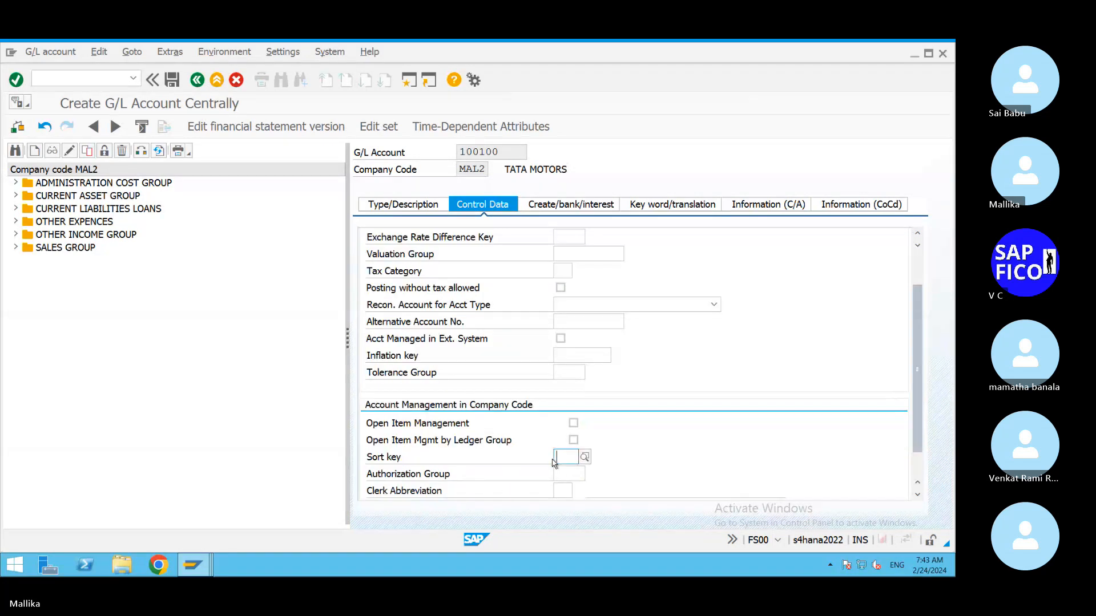
pyautogui.write('001')
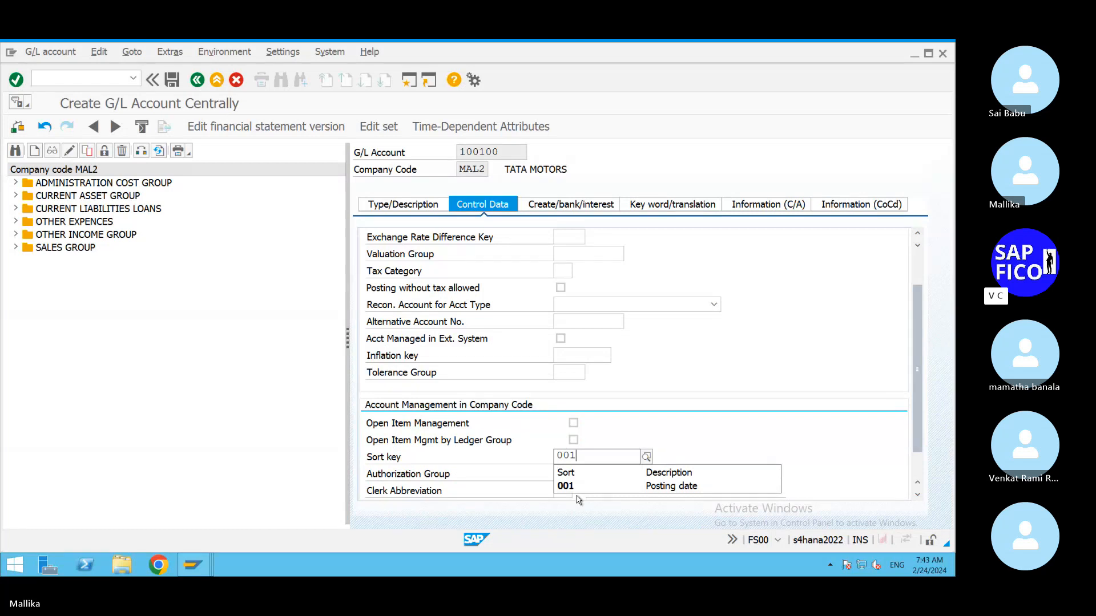
pyautogui.click(579, 488)
pyautogui.scroll(1, 591, 375)
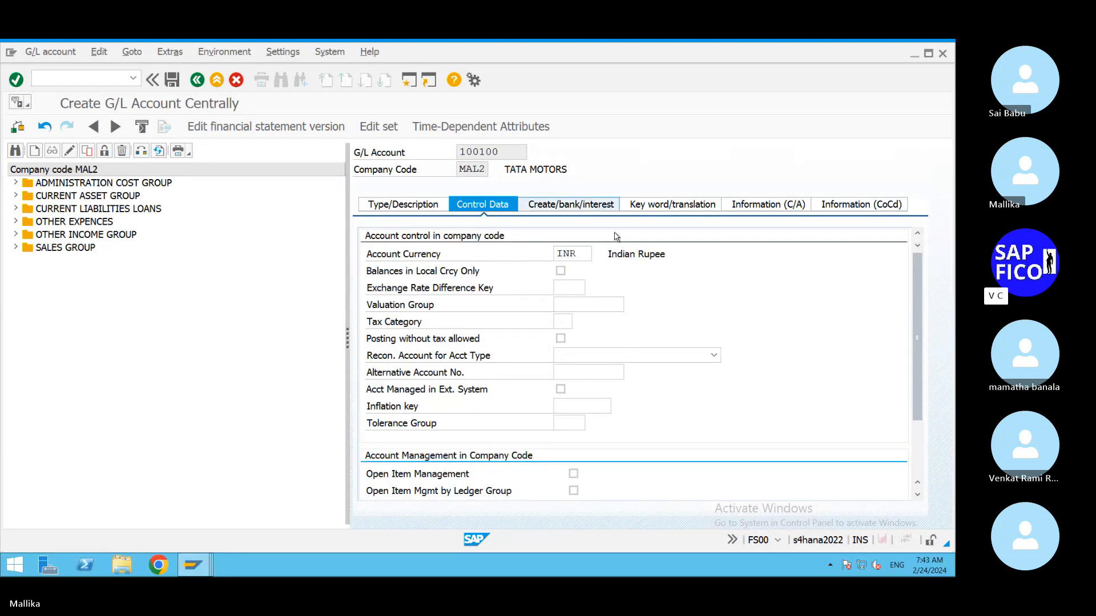
# Step: Assign field status group G001 to the account, save it, and collapse the RESERVES&SURPLUS group in the account tree
pyautogui.click(581, 207)
pyautogui.write('G001')
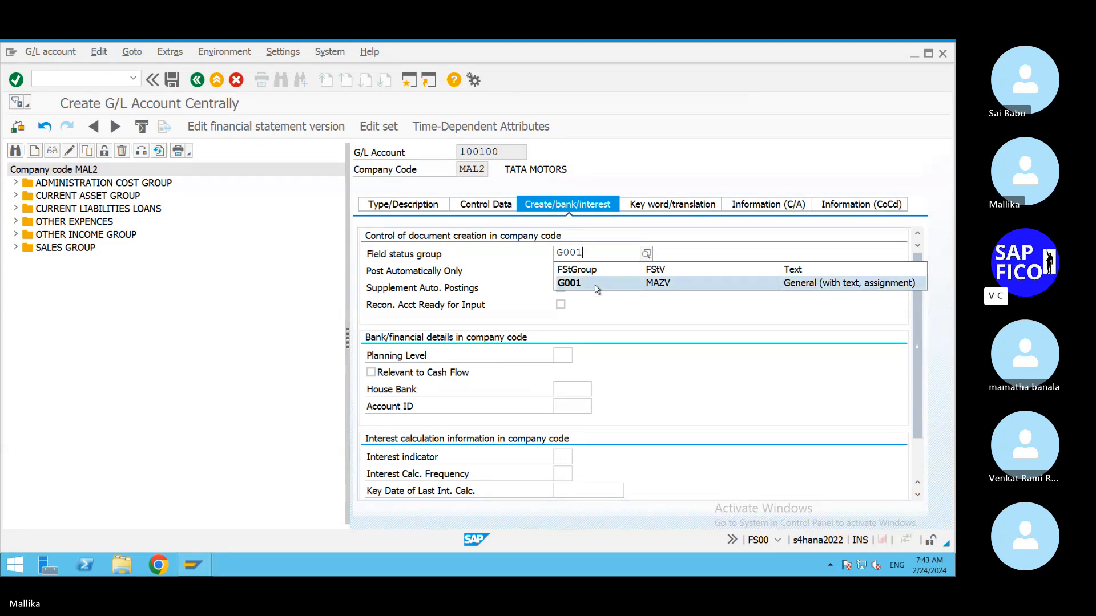
pyautogui.click(596, 284)
pyautogui.press('Return')
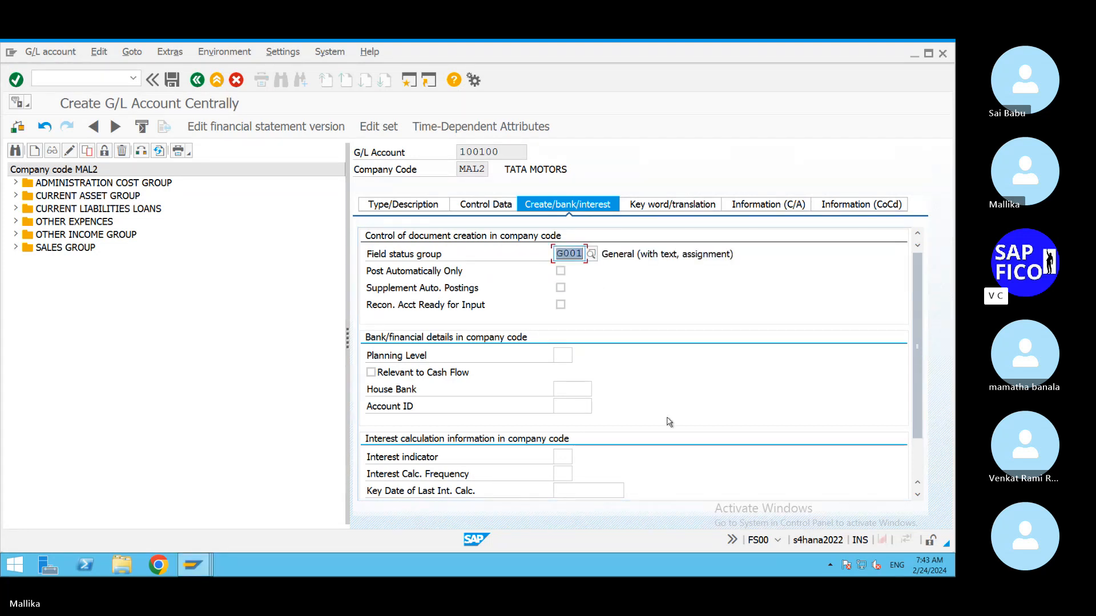
pyautogui.click(173, 81)
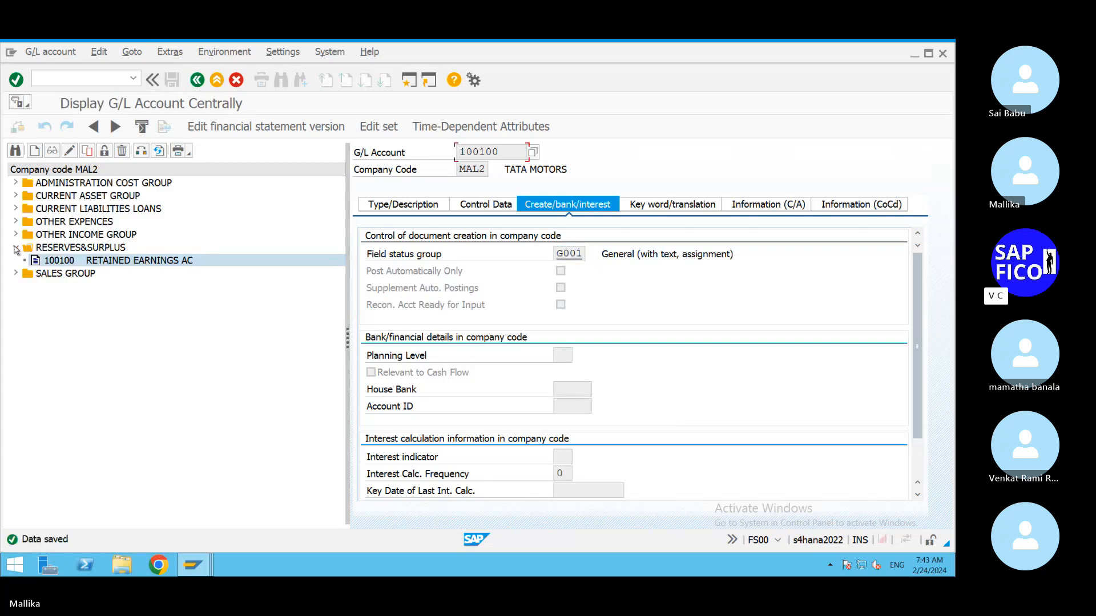
pyautogui.click(16, 249)
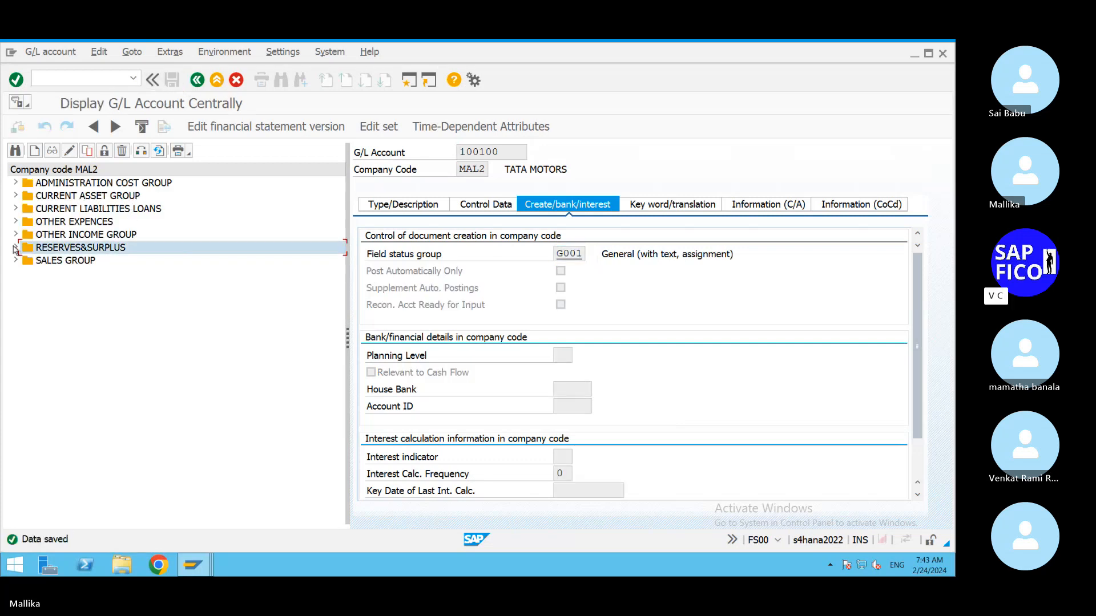
# Step: Switch to the Balance Carryforward session and restart transaction FAGLGVTR
pyautogui.click(215, 568)
pyautogui.click(205, 566)
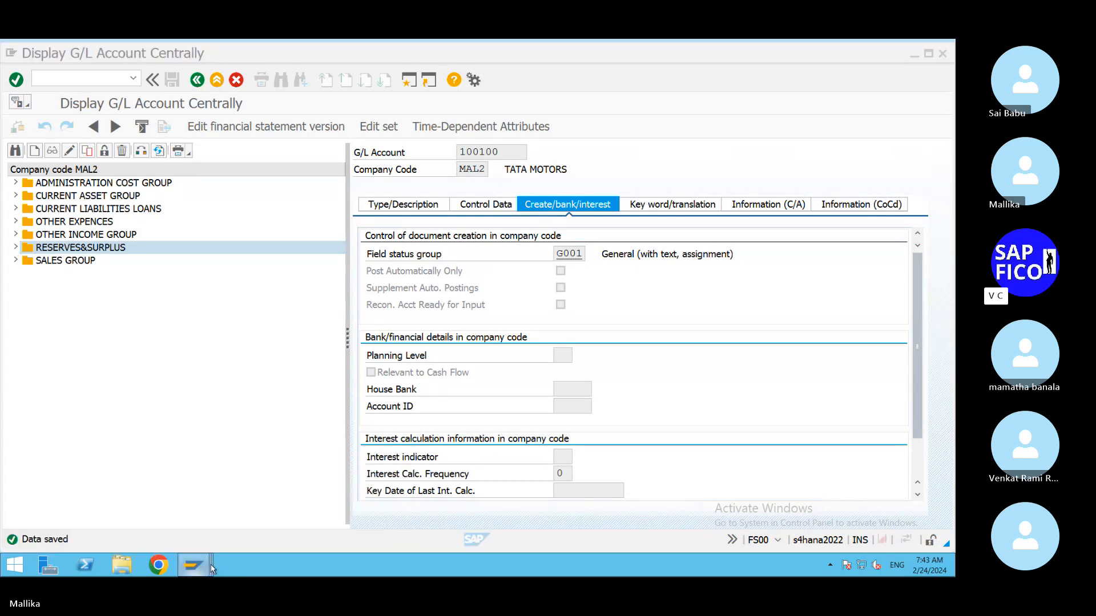
pyautogui.click(208, 502)
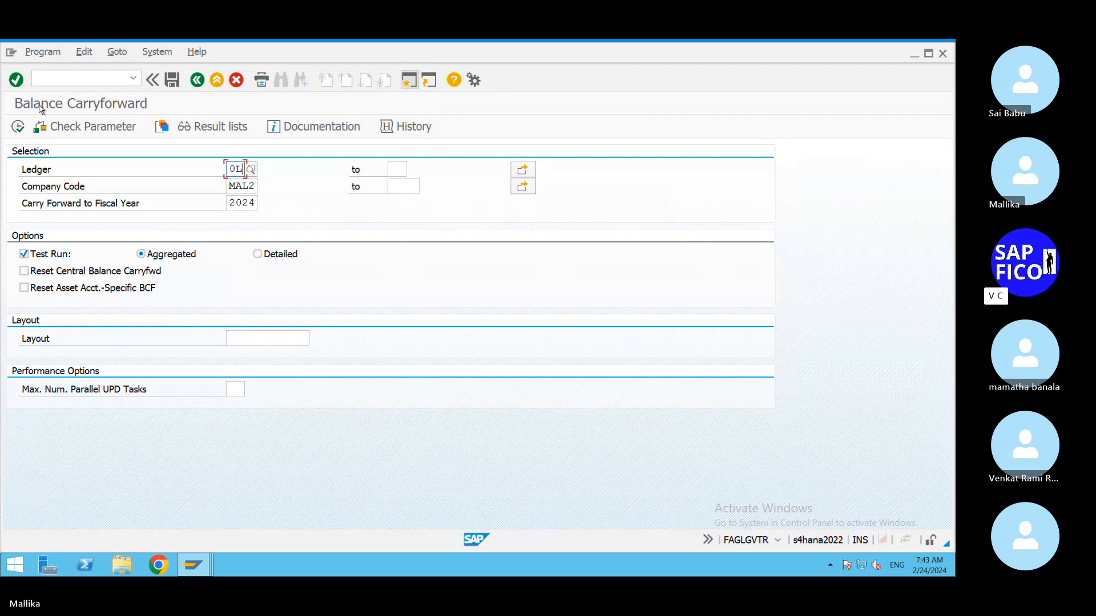
pyautogui.click(56, 81)
pyautogui.write('/NFAGL')
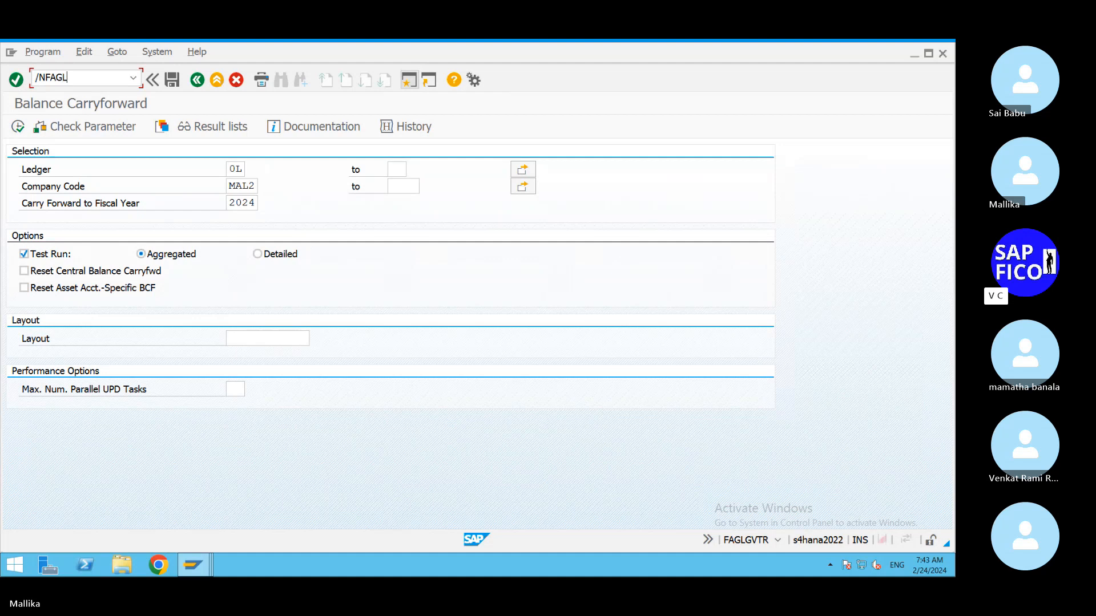
pyautogui.write('GVTR')
pyautogui.press('Return')
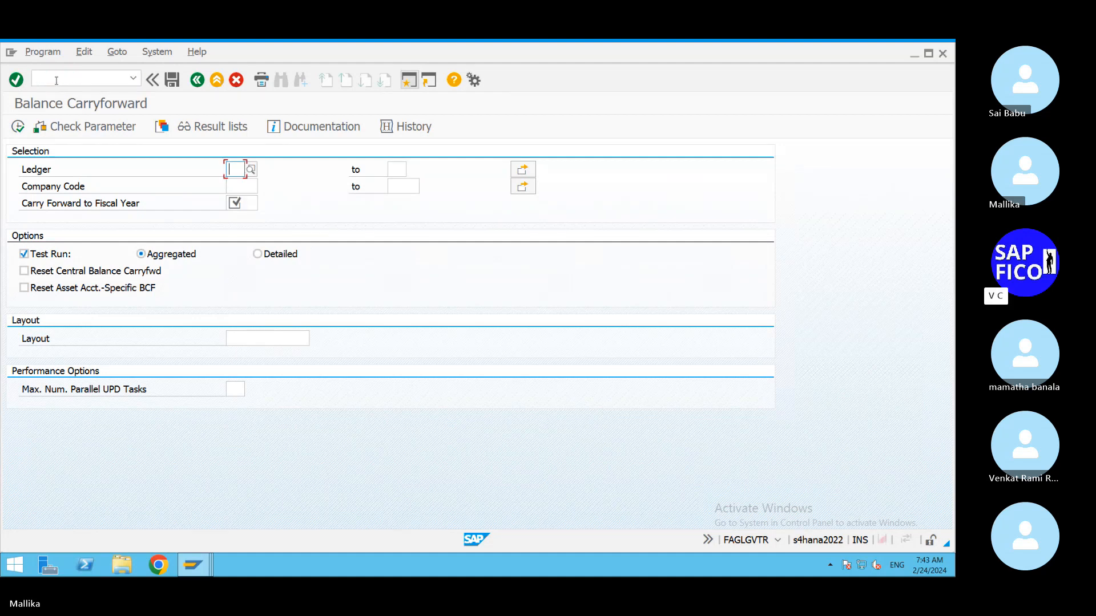
# Step: Execute the balance carryforward test run for ledger 0L, company code MAL2, and fiscal year 2024
pyautogui.write('0L')
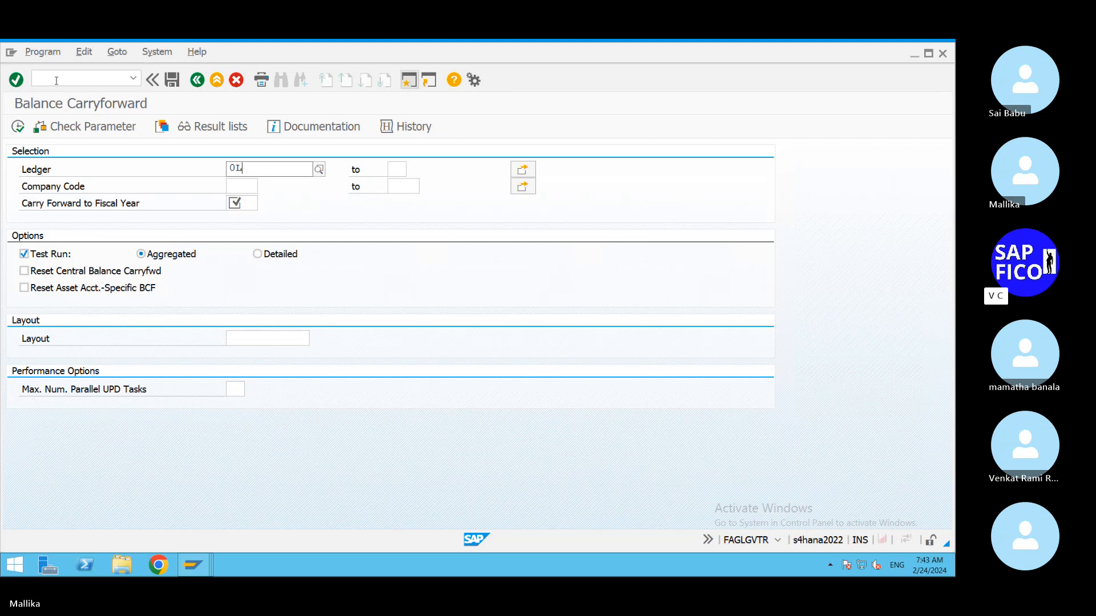
pyautogui.click(283, 197)
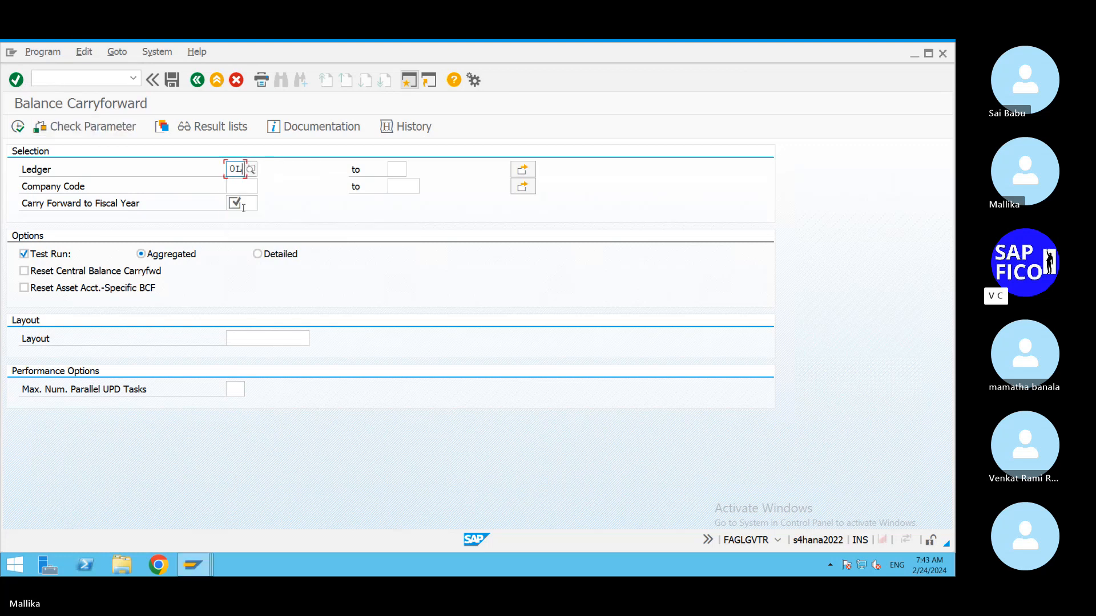
pyautogui.click(234, 188)
pyautogui.write('MAL2')
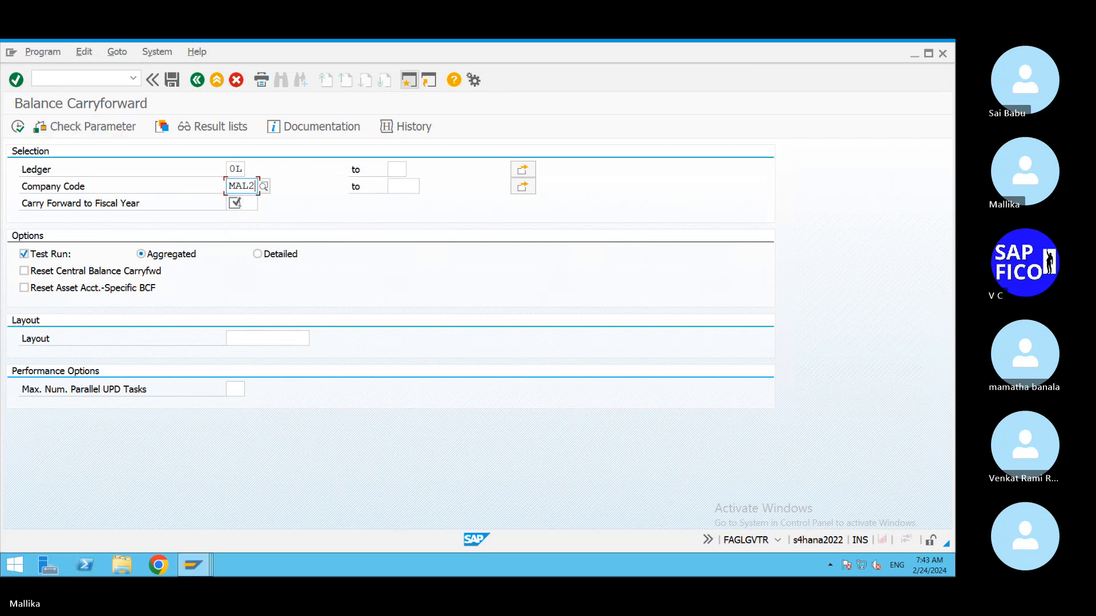
pyautogui.click(235, 203)
pyautogui.click(251, 217)
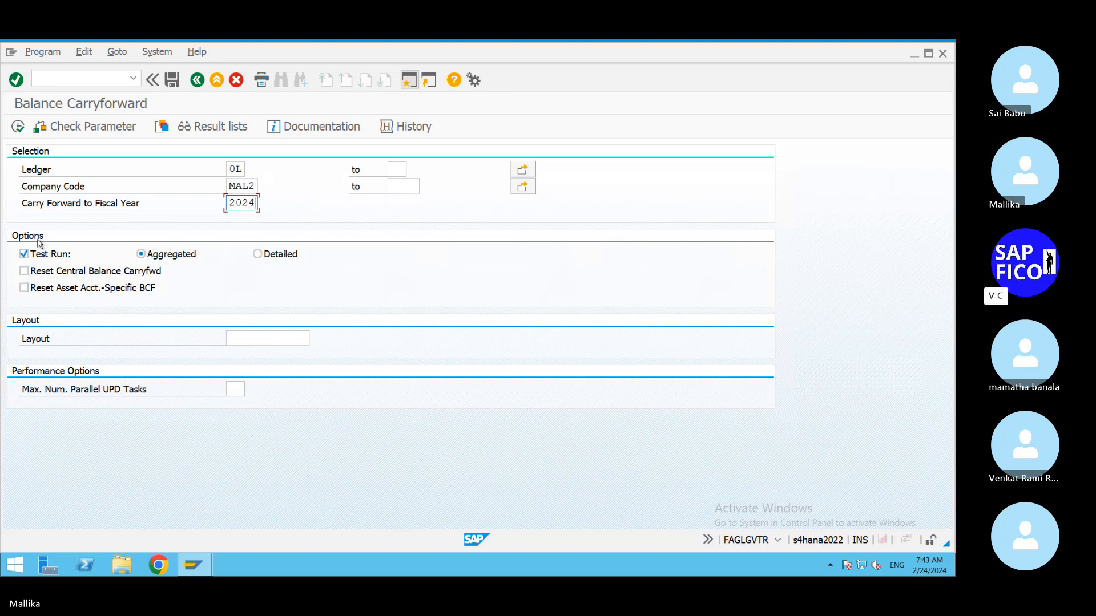
pyautogui.click(18, 127)
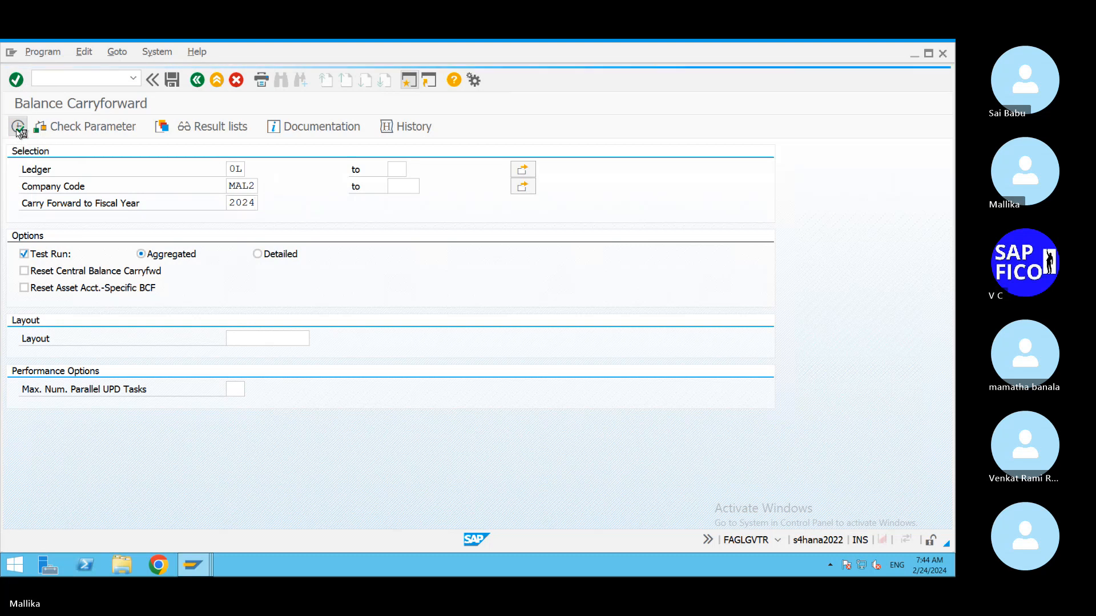
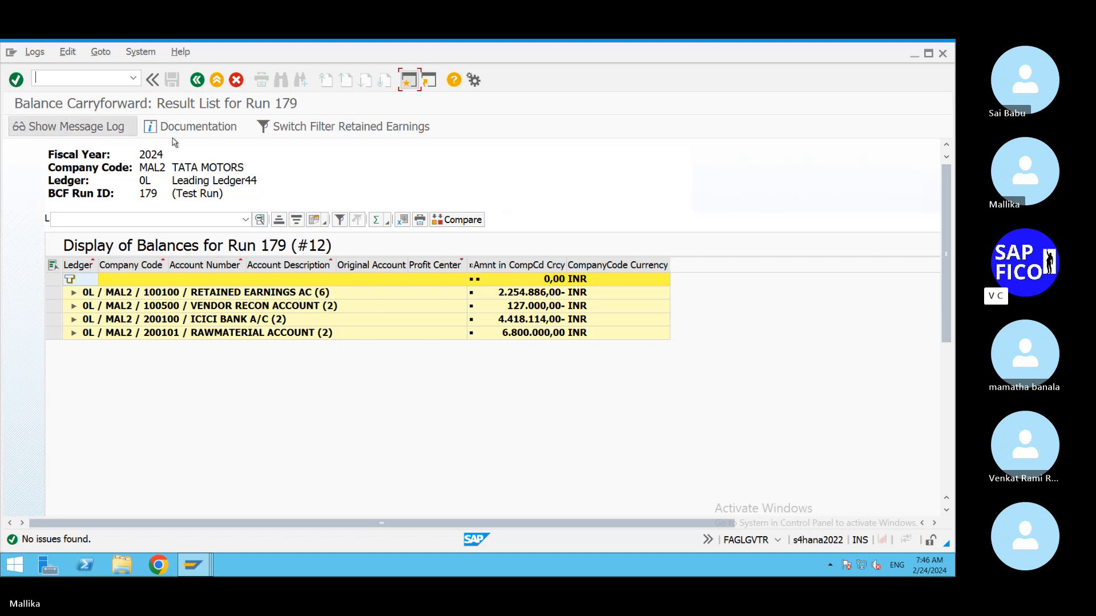
# Step: Run the balance carryforward test run for MAL2 and fiscal year 2024 again and review its message log
pyautogui.click(197, 81)
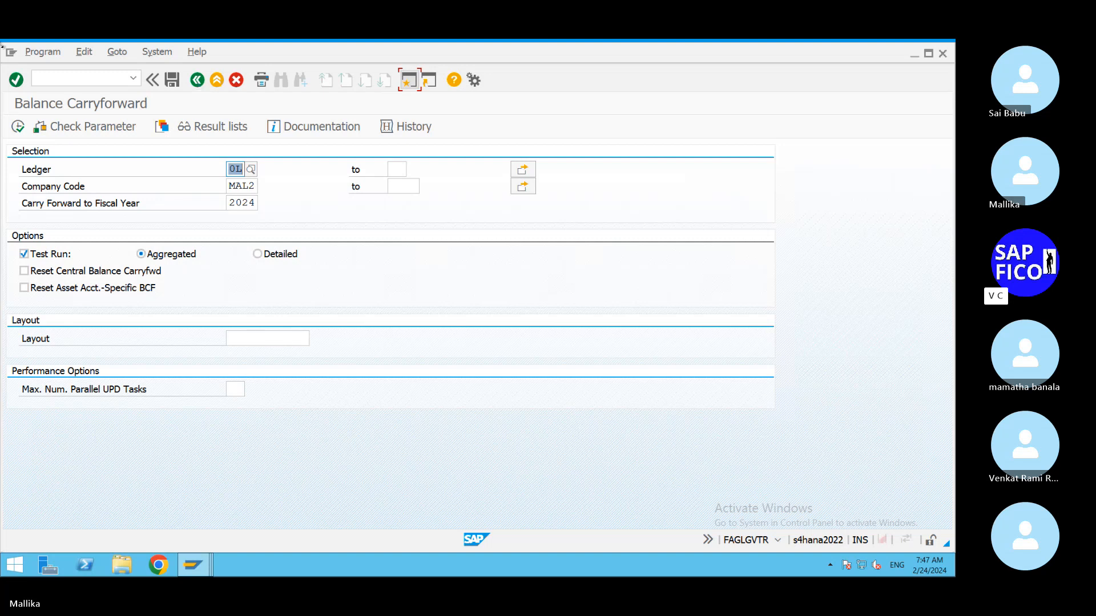
pyautogui.click(17, 127)
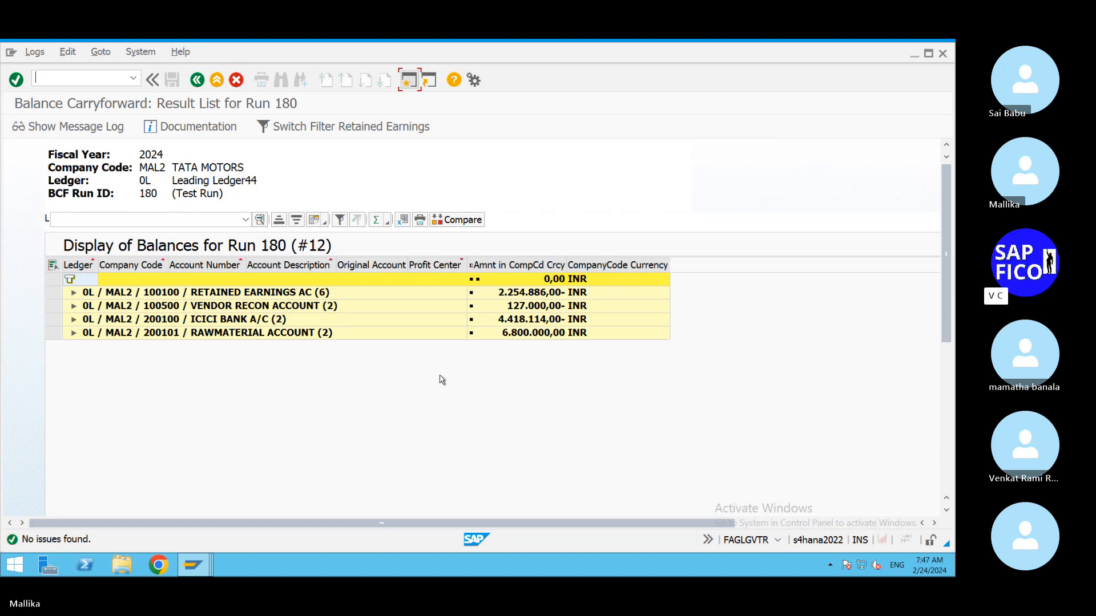
pyautogui.click(93, 132)
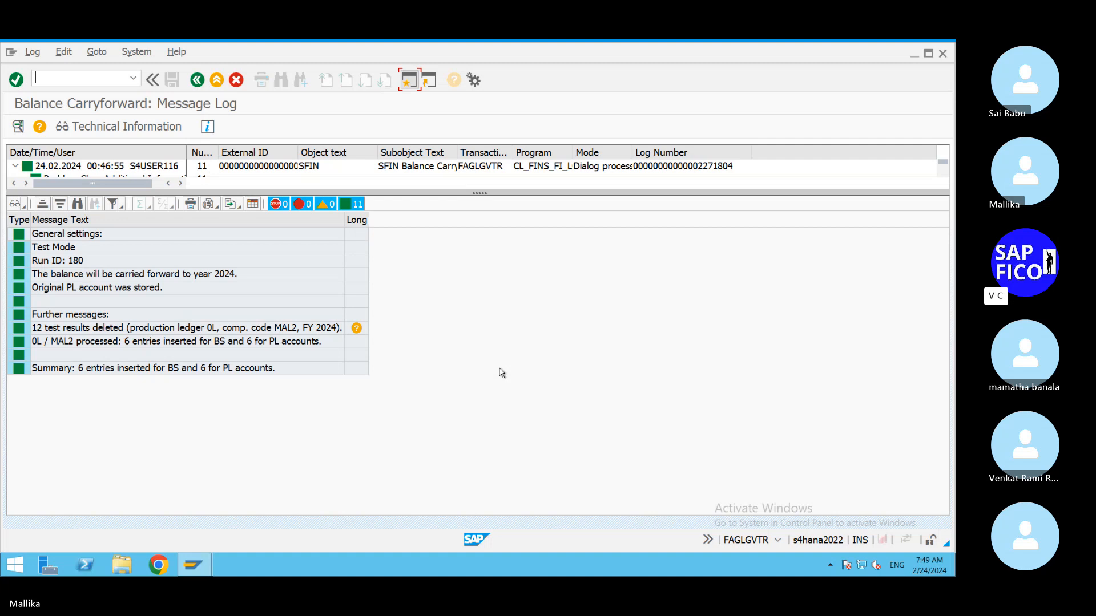
pyautogui.click(198, 80)
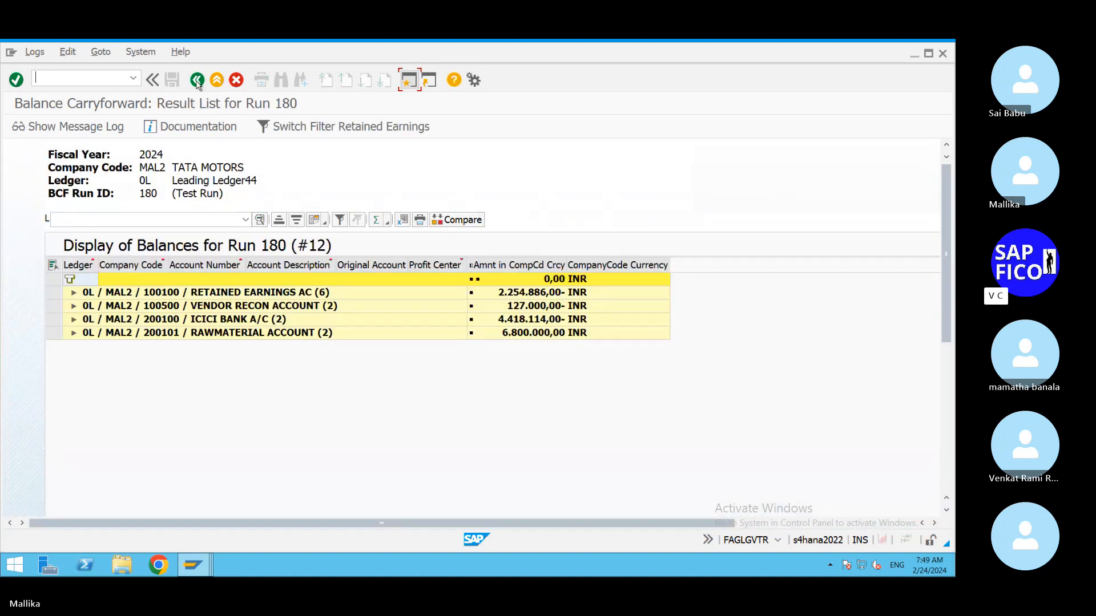
# Step: Open the background job overview and search for all job names dated 24.02.2024
pyautogui.click(147, 55)
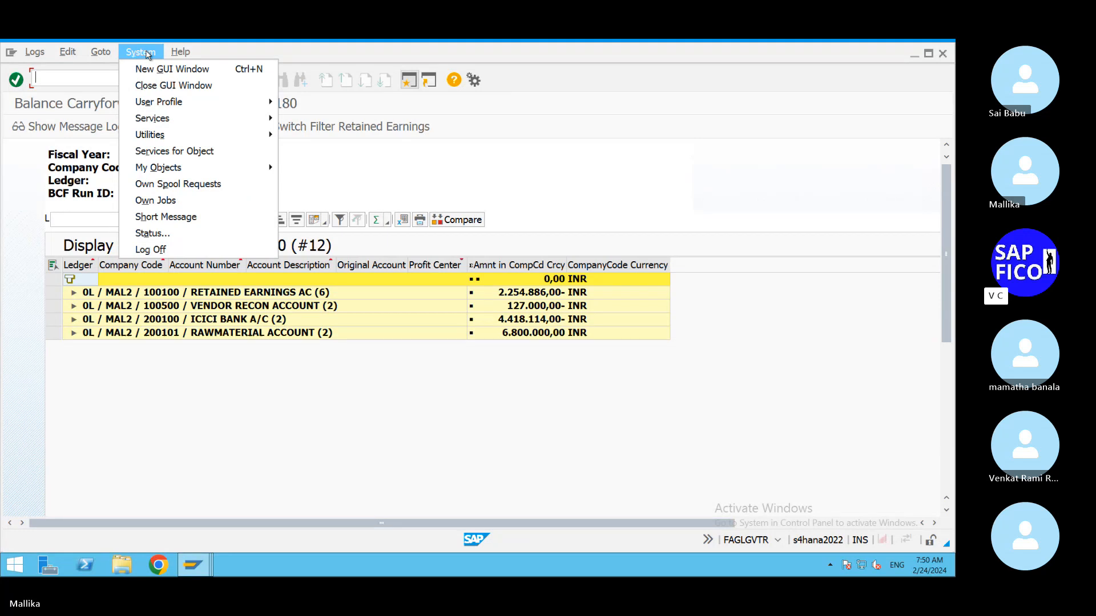
pyautogui.moveTo(246, 119)
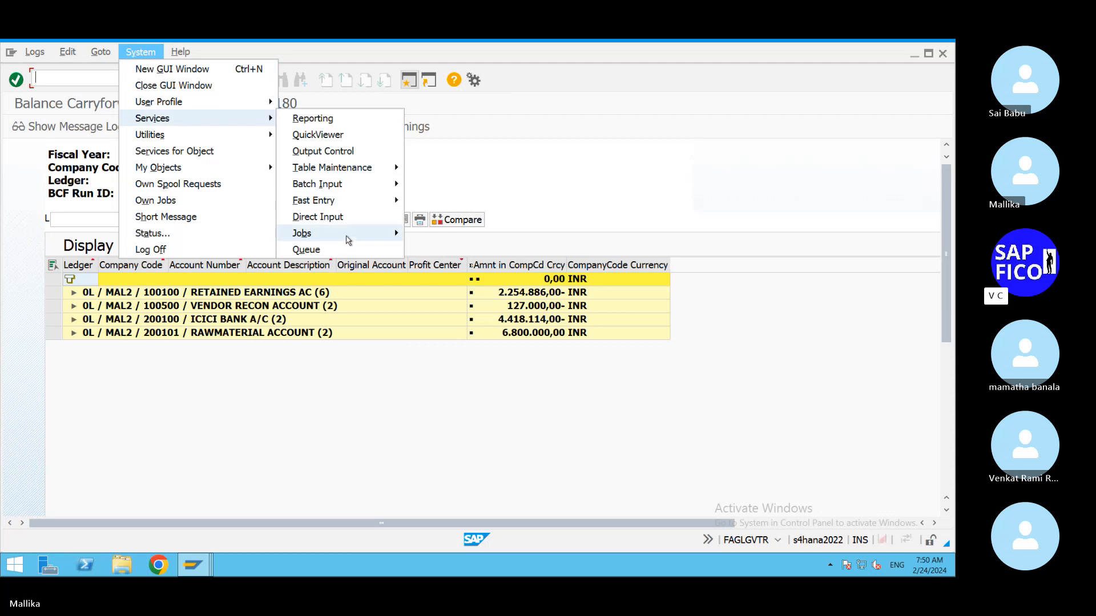
pyautogui.moveTo(348, 238)
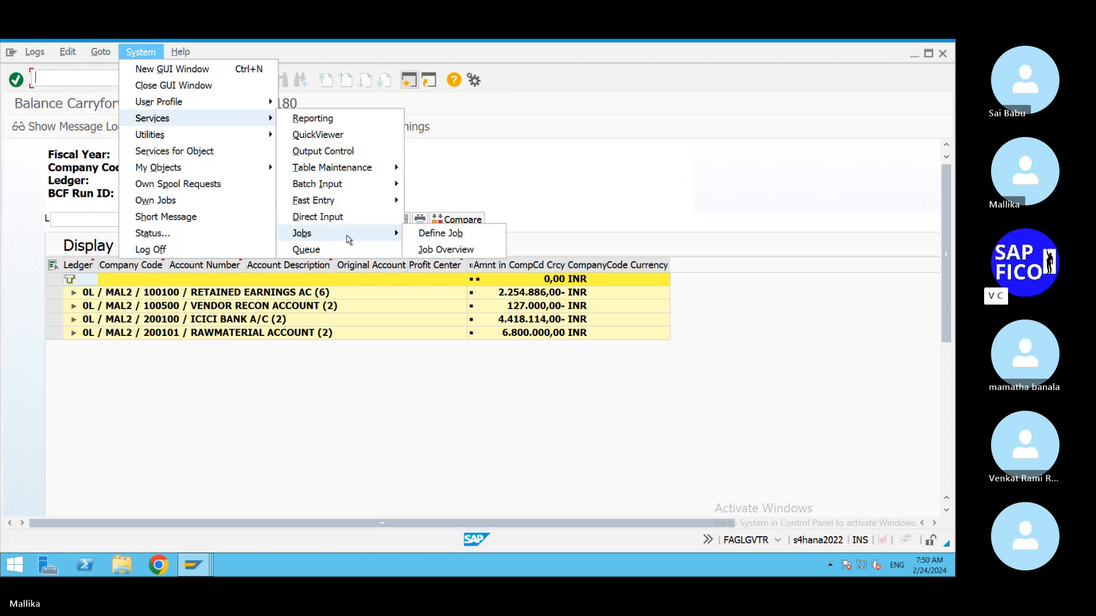
pyautogui.click(468, 251)
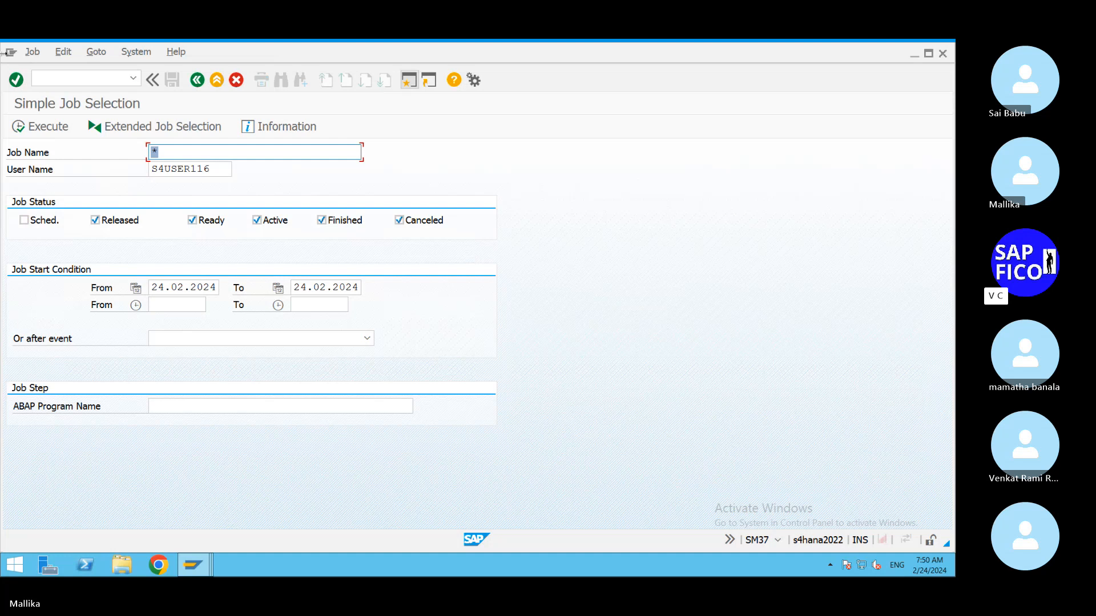
pyautogui.click(38, 129)
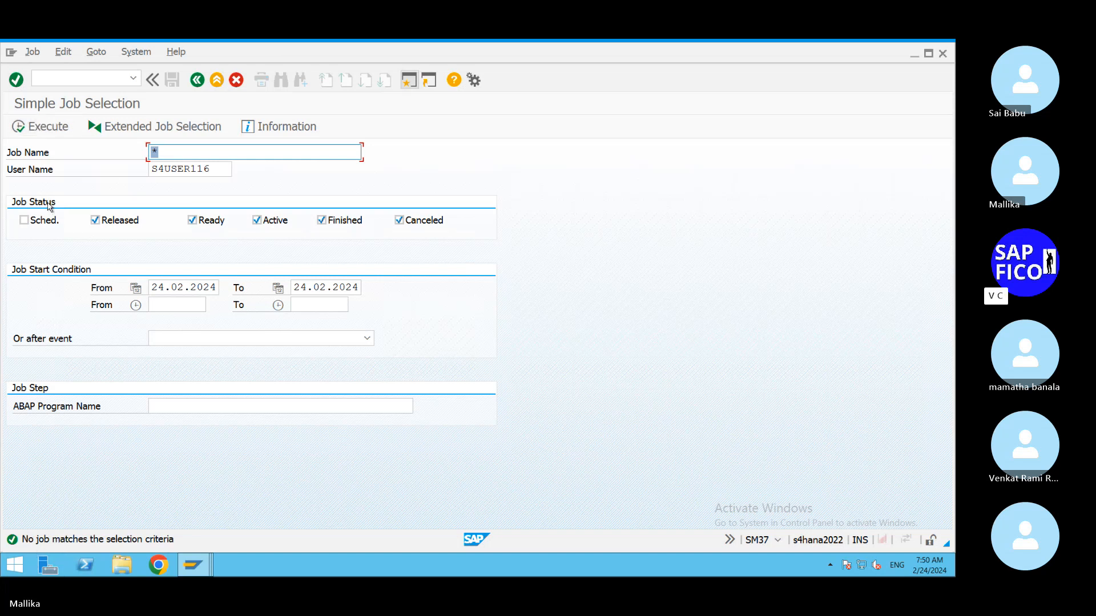
# Step: Try to run the job selection with the job name cleared
pyautogui.press('Delete')
pyautogui.click(32, 128)
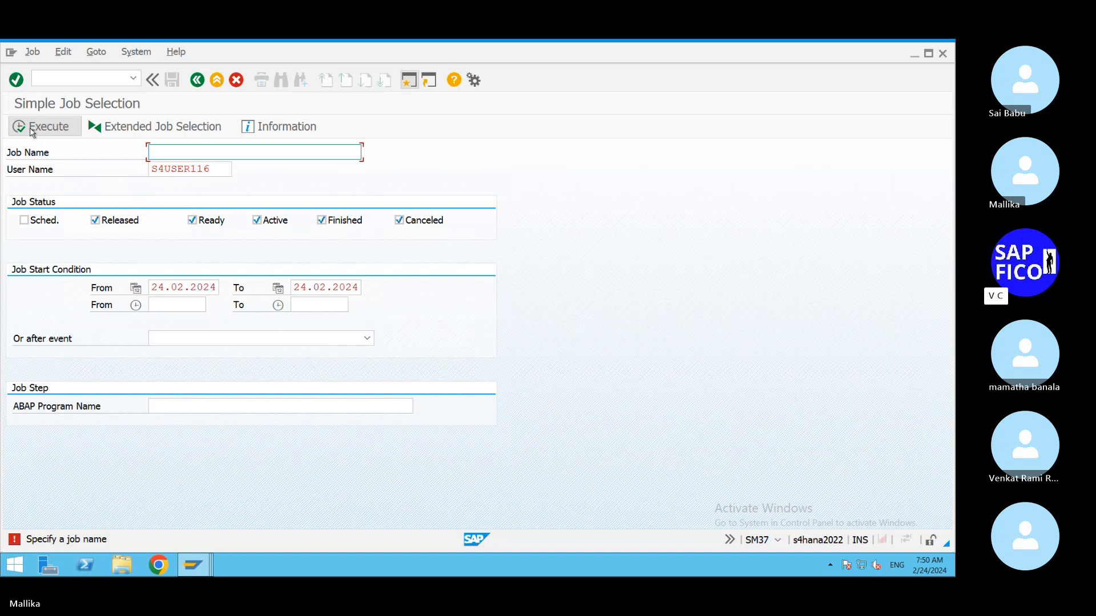
pyautogui.click(410, 80)
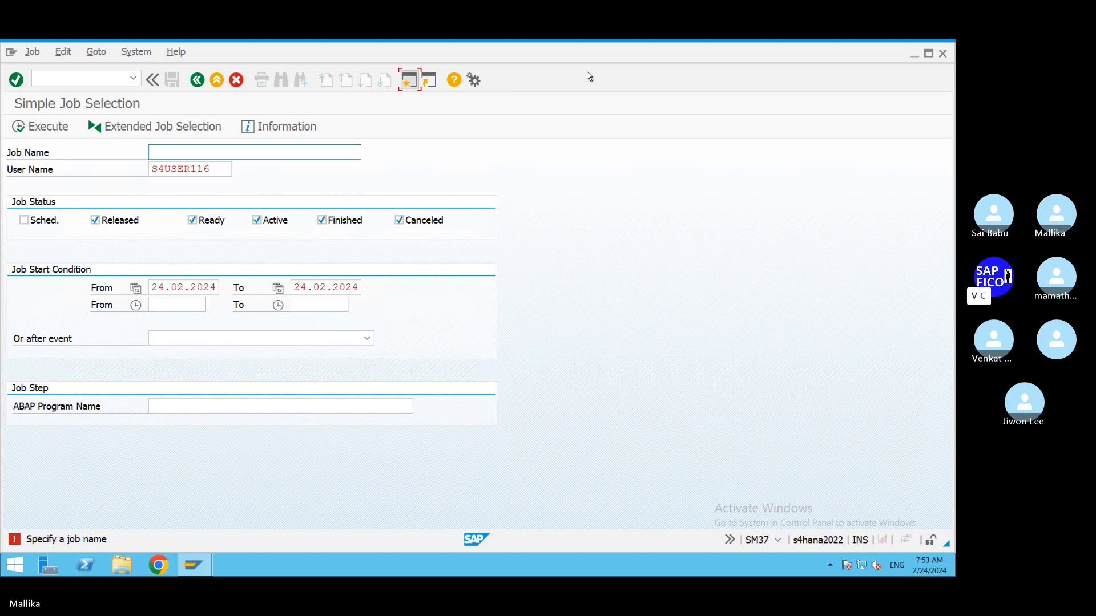
# Step: Leave the remote desktop session and copy the financial closing cockpit navigation path message from the Skype meeting chat
pyautogui.moveTo(791, 42)
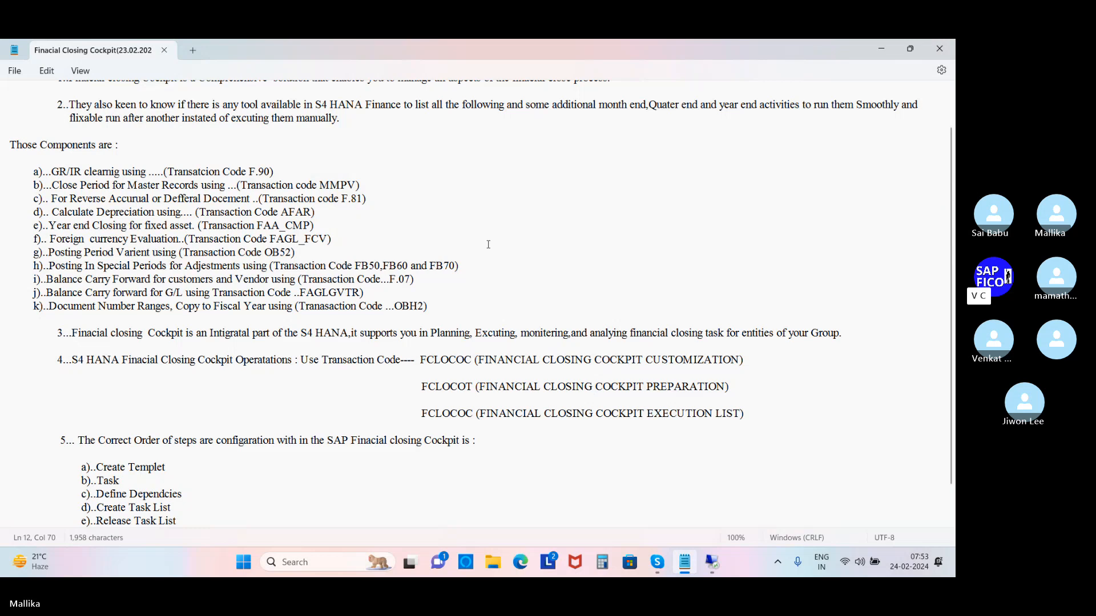
pyautogui.click(713, 564)
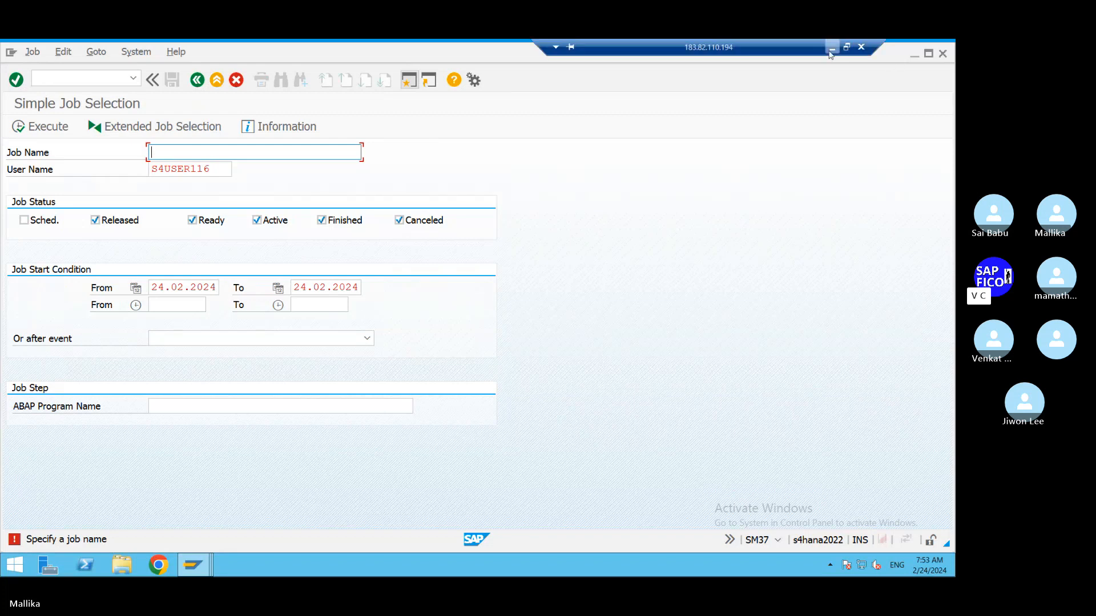
pyautogui.click(832, 49)
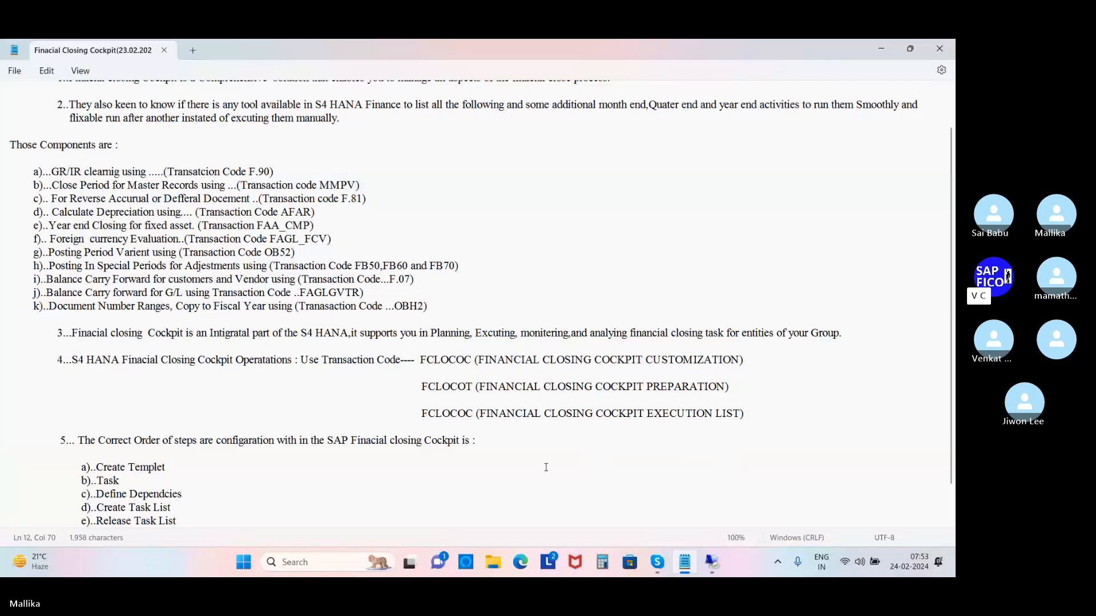
pyautogui.scroll(-1, 546, 468)
pyautogui.click(650, 561)
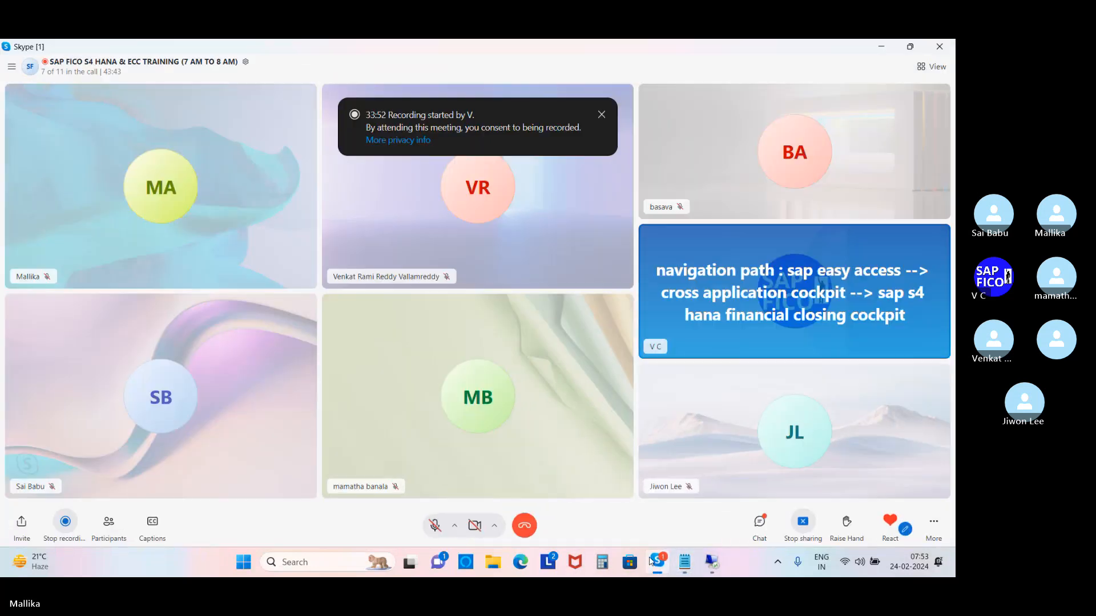
pyautogui.click(761, 525)
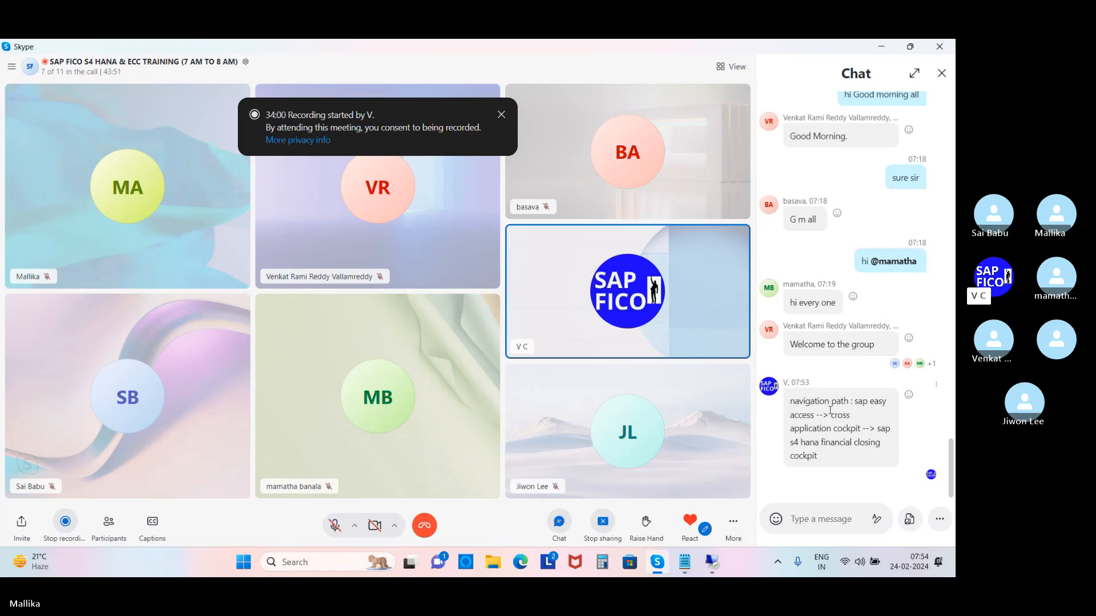
pyautogui.moveTo(791, 401); pyautogui.dragTo(872, 479)
pyautogui.rightClick(869, 478)
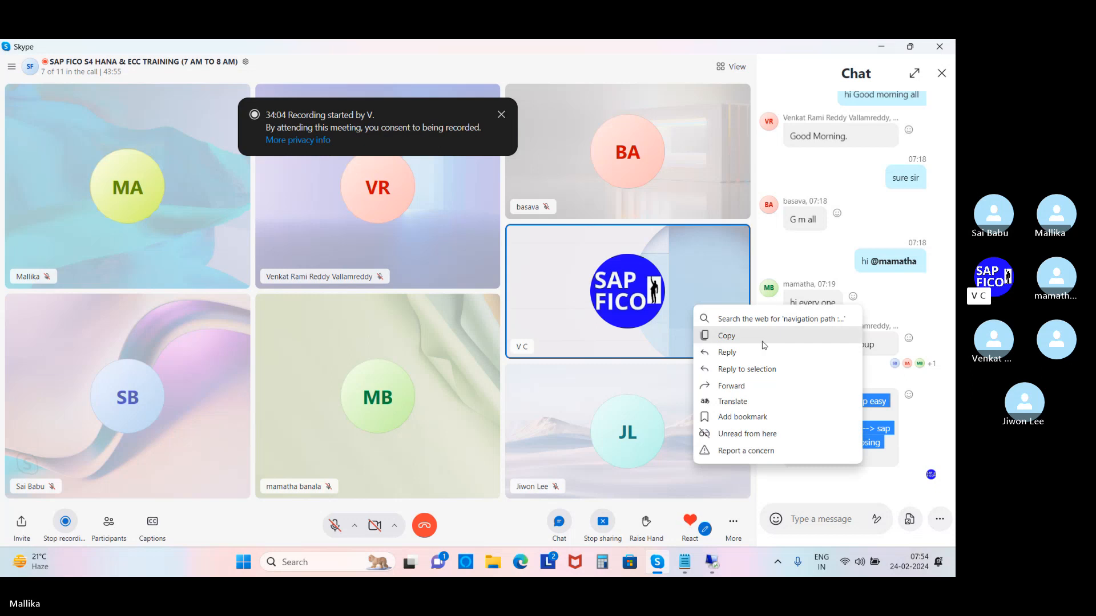
pyautogui.click(763, 342)
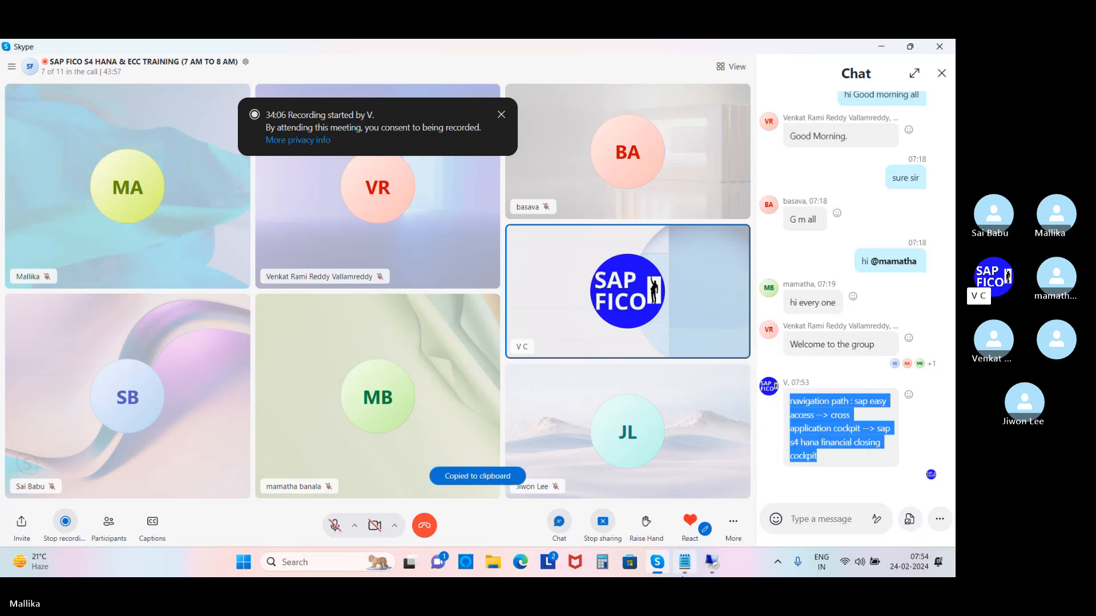
# Step: In the Notepad closing cockpit notes, paste the copied navigation path as an indented line below the FCLOCOC execution list entry
pyautogui.click(684, 564)
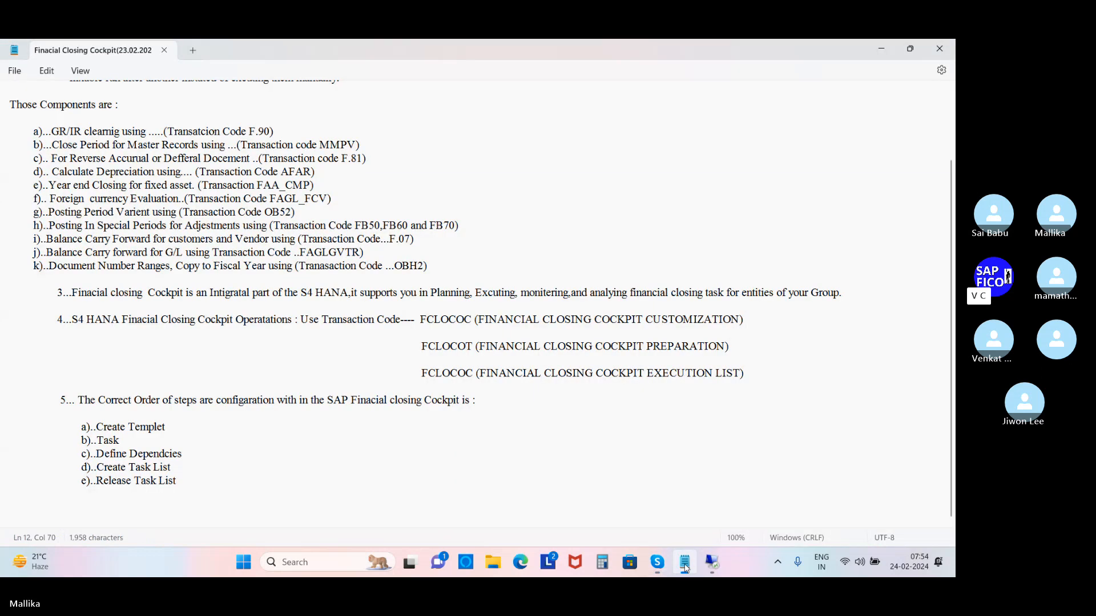
pyautogui.click(865, 134)
pyautogui.click(750, 379)
pyautogui.press('Return')
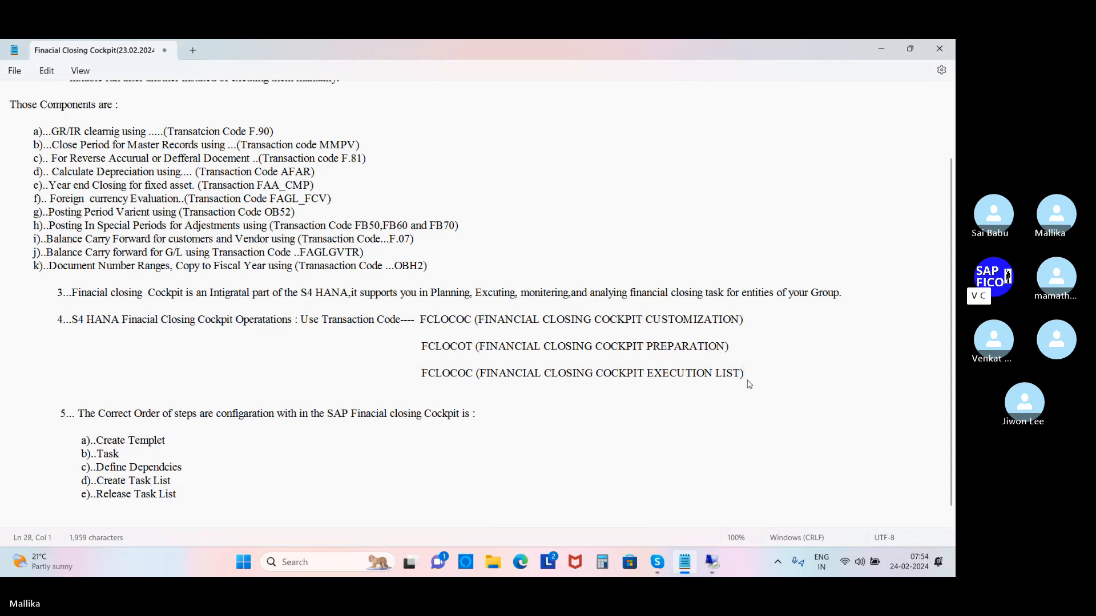
pyautogui.press('Return')
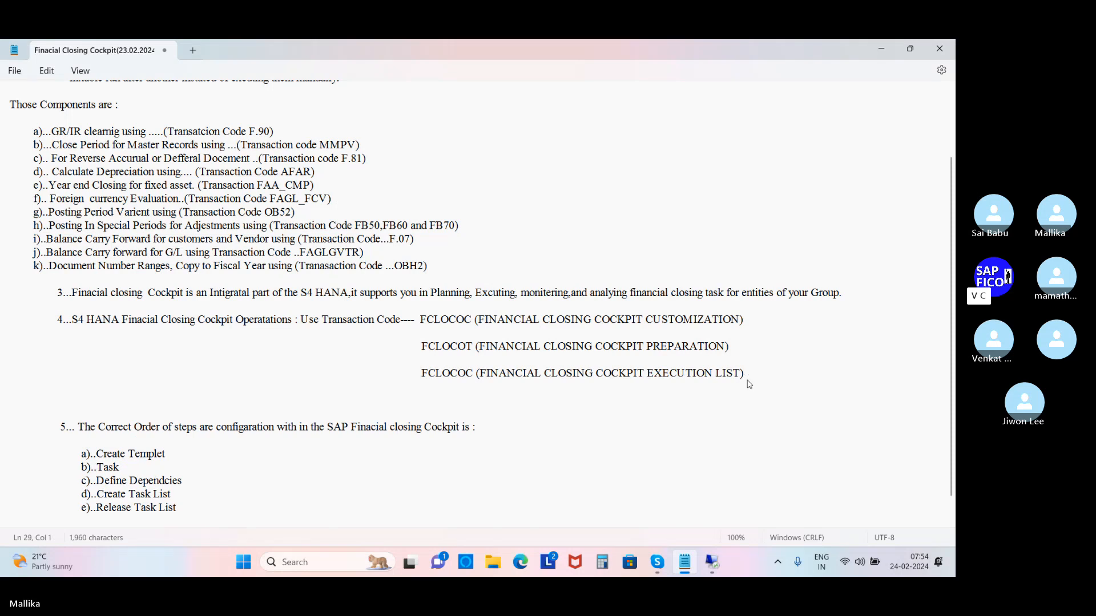
pyautogui.press('Tab')
pyautogui.press('Tab')
pyautogui.write('v')
pyautogui.press('BackSpace')
pyautogui.hotkey('ctrl', 'v')
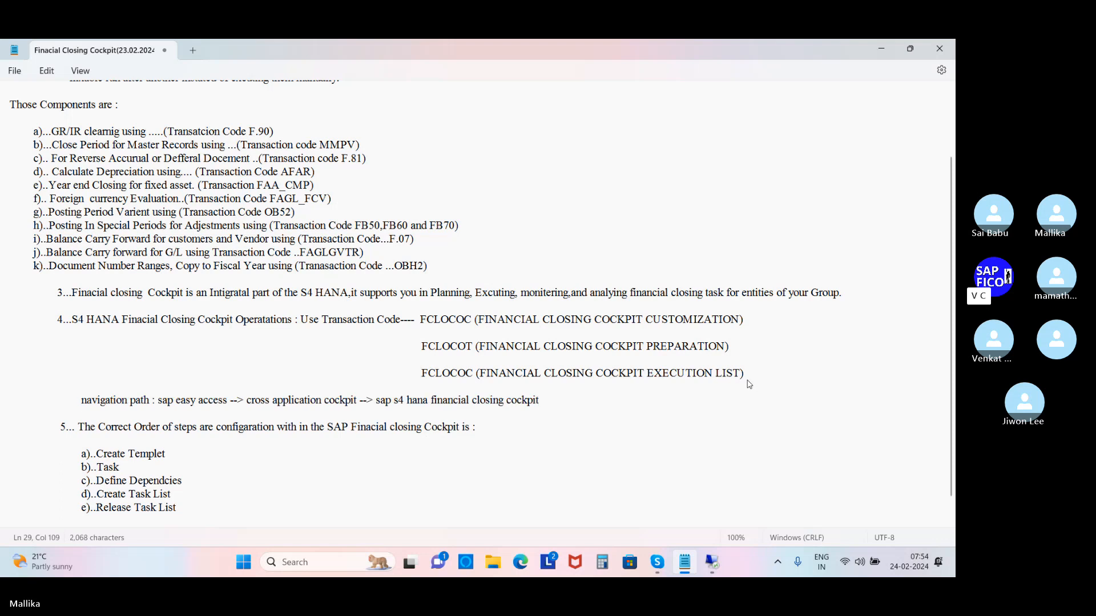
# Step: Capitalize the first letter of "Navigation path", end the line with a period, and add a blank line after it
pyautogui.click(86, 401)
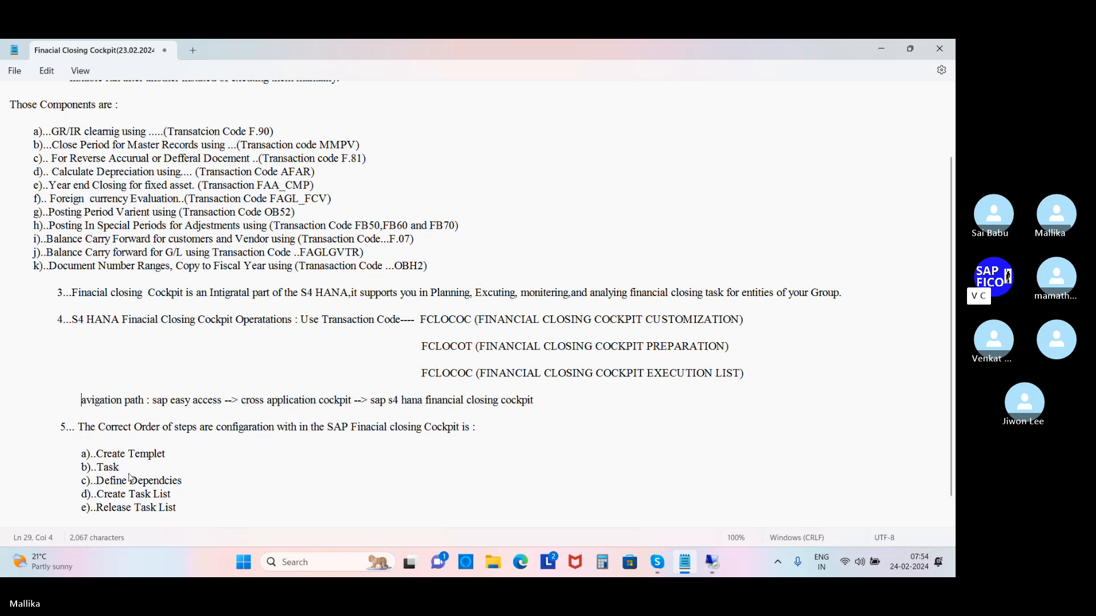
pyautogui.press('BackSpace')
pyautogui.write('N')
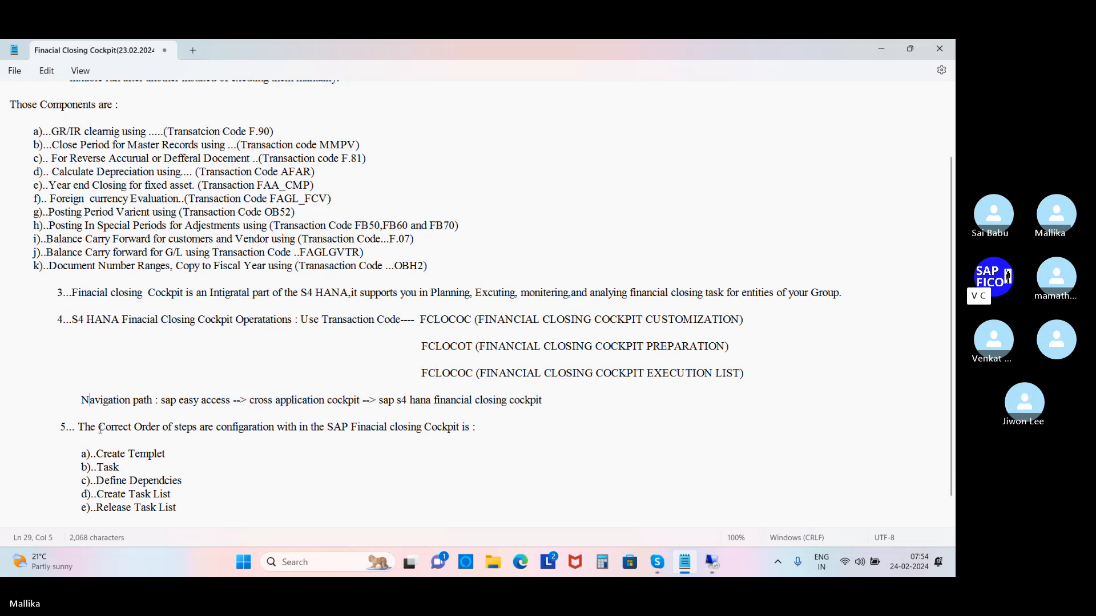
pyautogui.click(159, 401)
pyautogui.press('Home')
pyautogui.click(548, 407)
pyautogui.write('.')
pyautogui.press('Return')
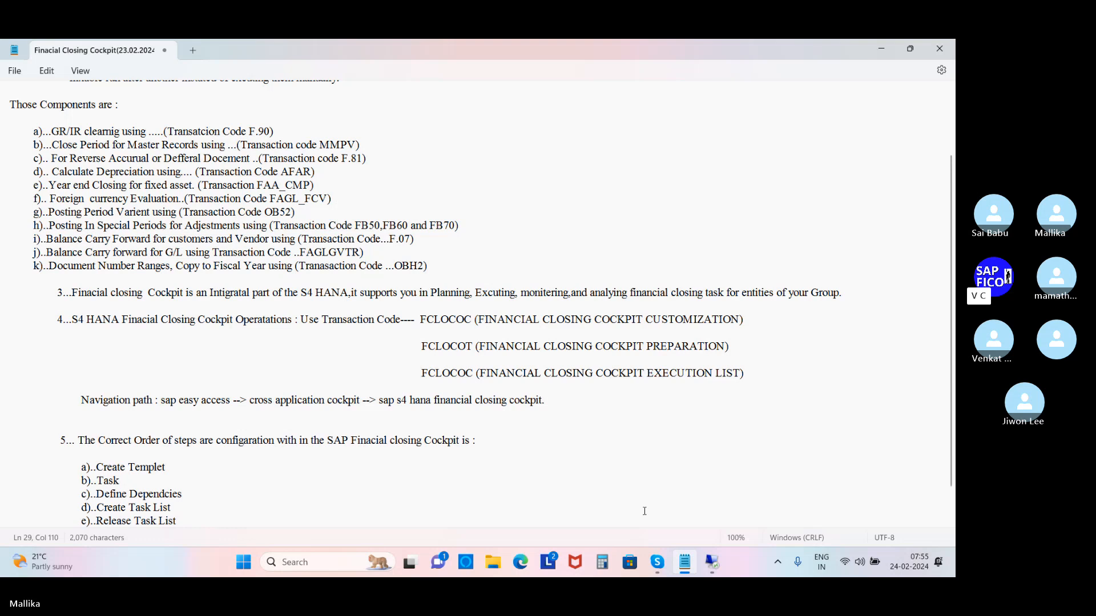
# Step: Switch back to the SAP remote session and exit the job selection to SAP Easy Access with /N
pyautogui.click(713, 570)
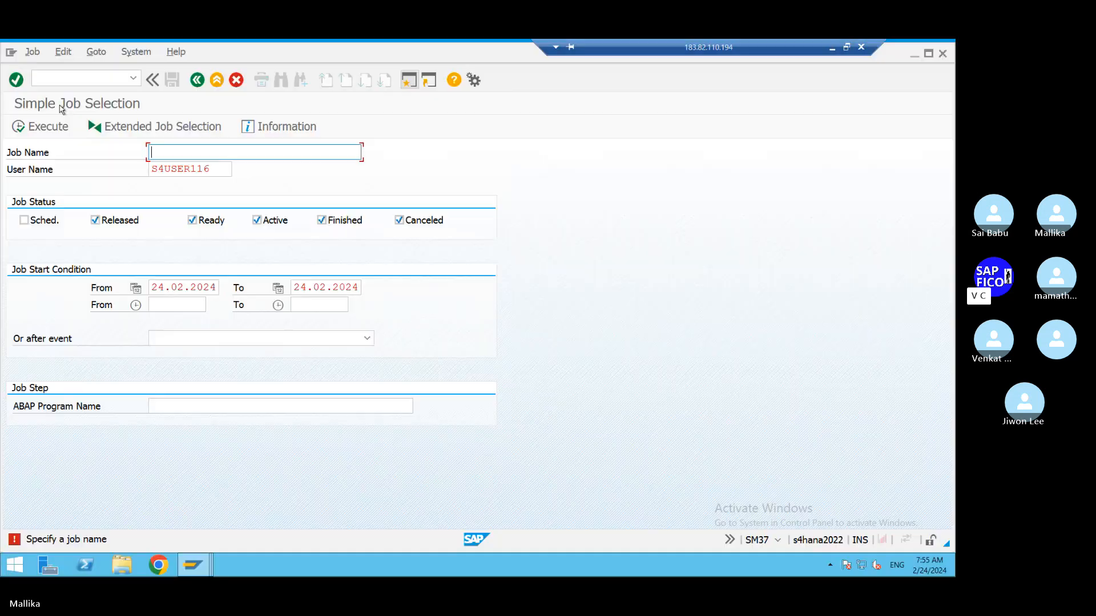
pyautogui.click(98, 75)
pyautogui.write('/N')
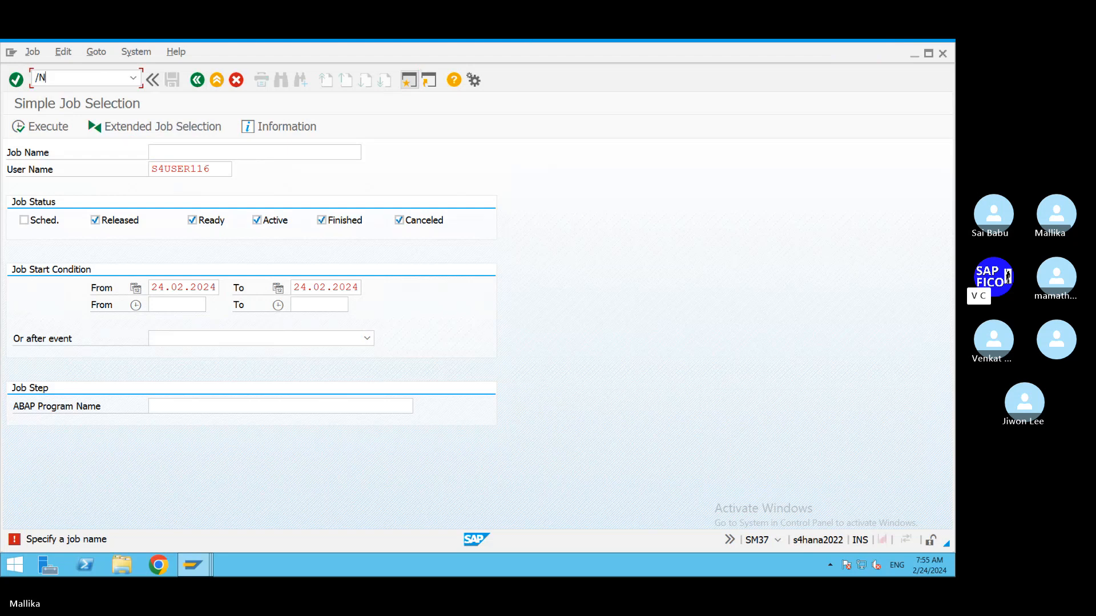
pyautogui.press('Return')
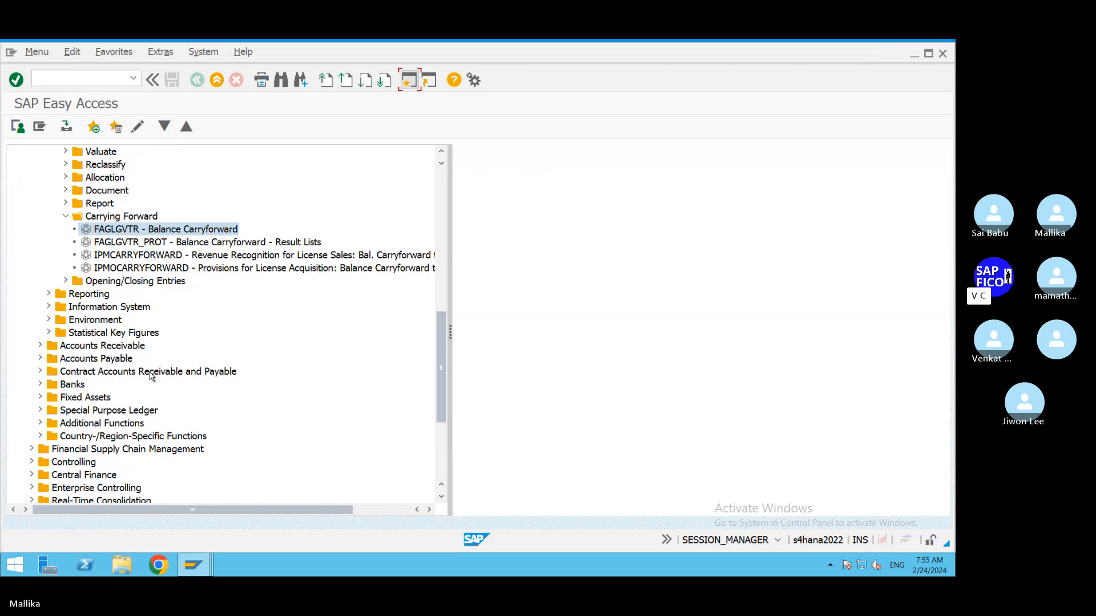
# Step: Collapse the Carrying Forward, Closing, and Periodic Processing folders under General Ledger in the SAP menu tree
pyautogui.scroll(3, 217, 282)
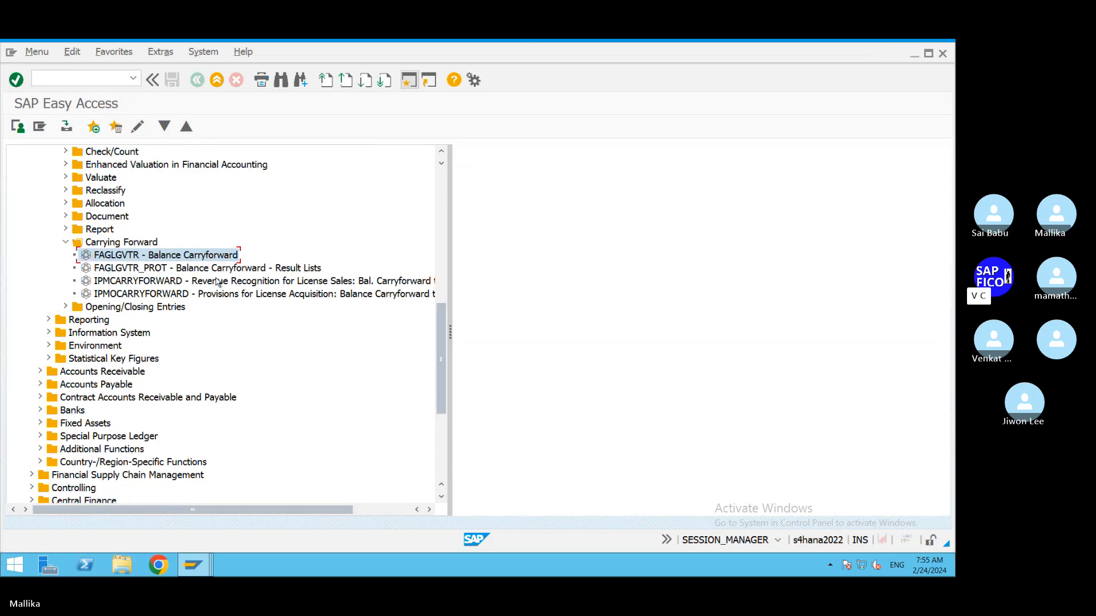
pyautogui.scroll(2, 217, 282)
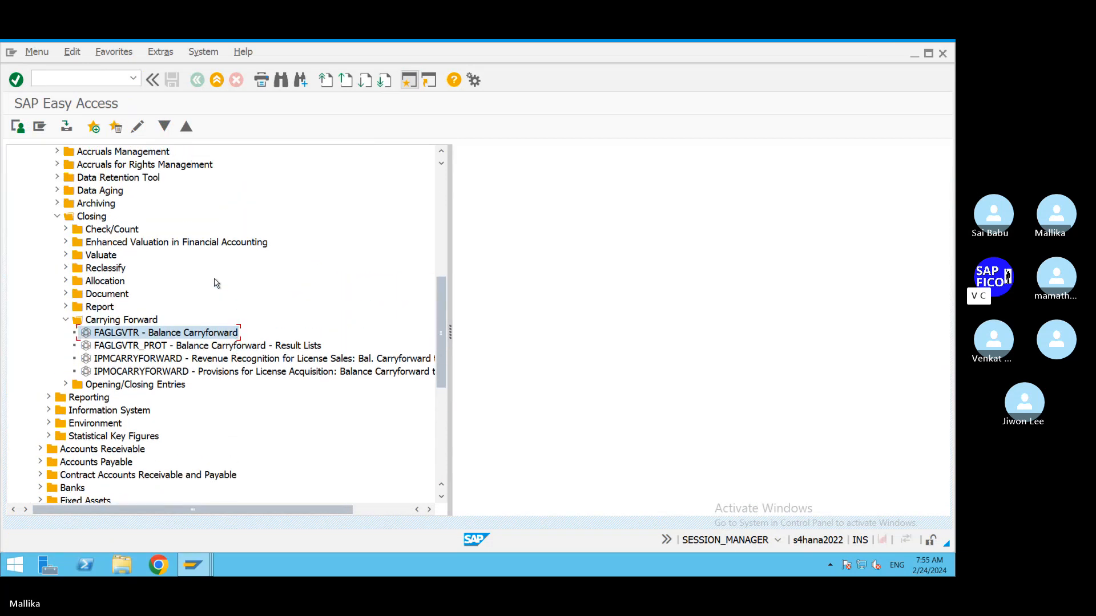
pyautogui.scroll(1, 217, 282)
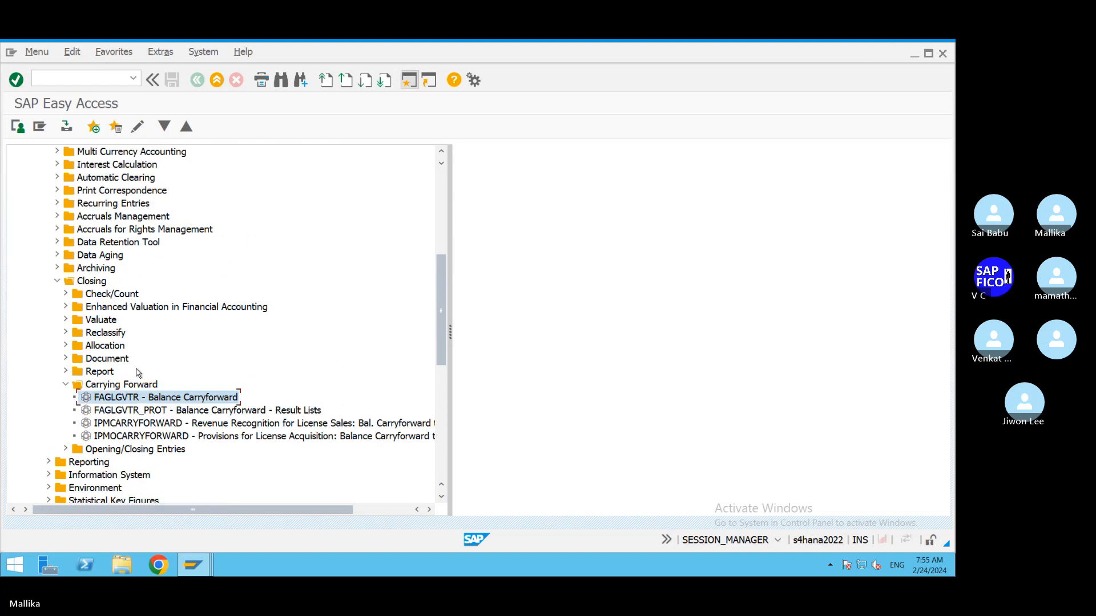
pyautogui.click(66, 387)
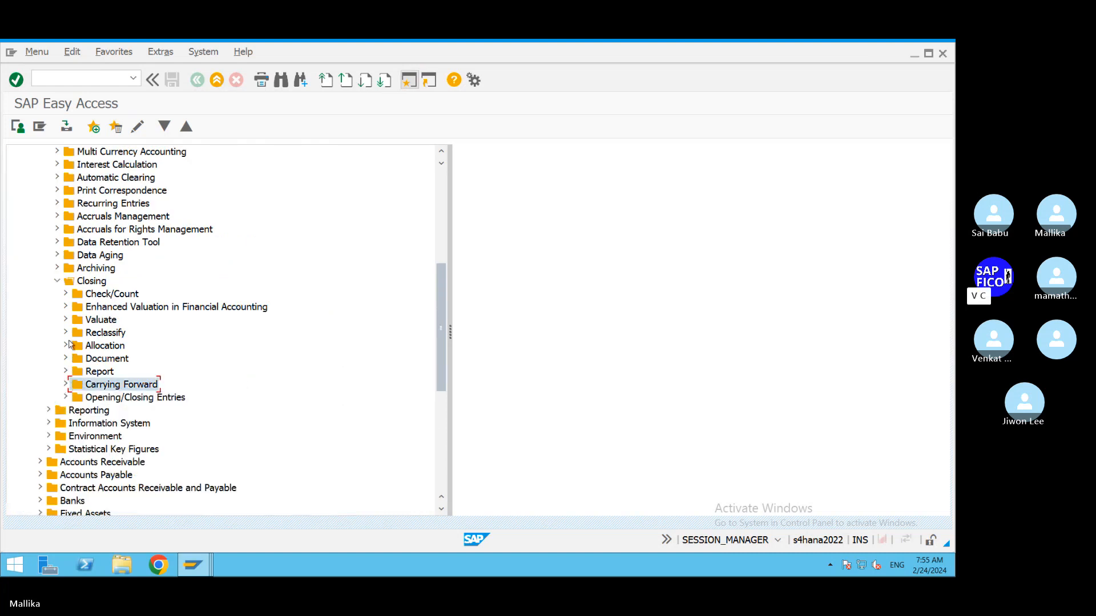
pyautogui.click(58, 282)
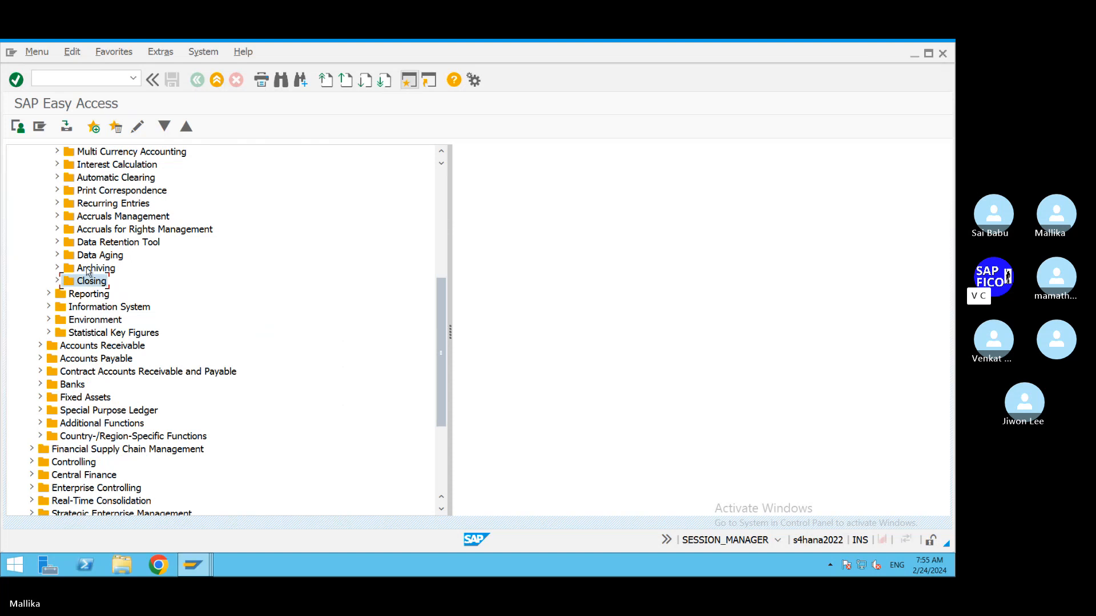
pyautogui.scroll(2, 60, 285)
pyautogui.scroll(1, 64, 240)
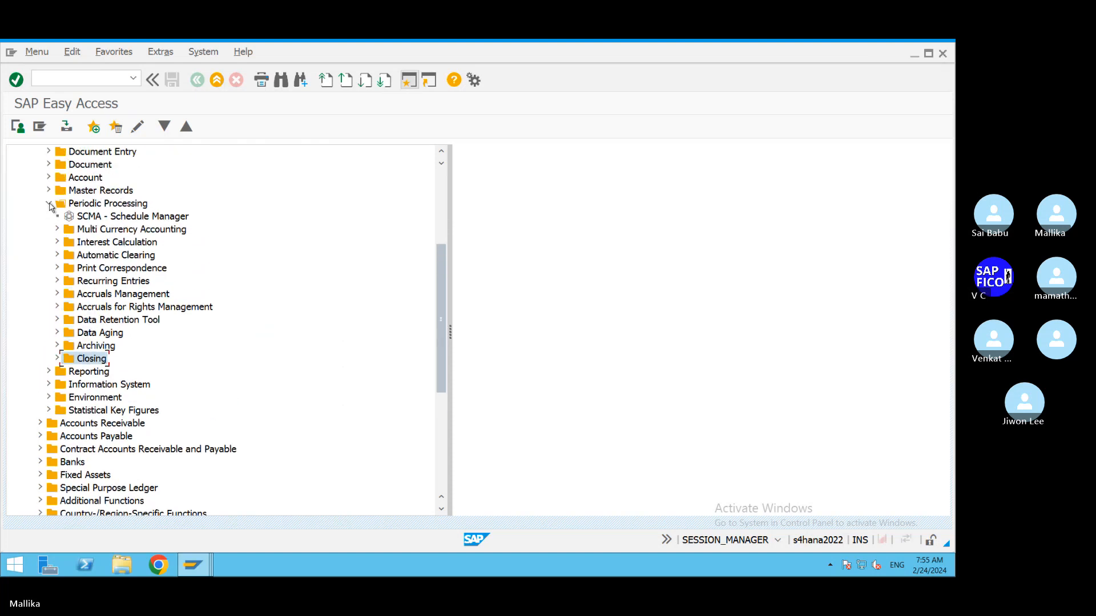
pyautogui.click(49, 203)
pyautogui.scroll(3, 49, 207)
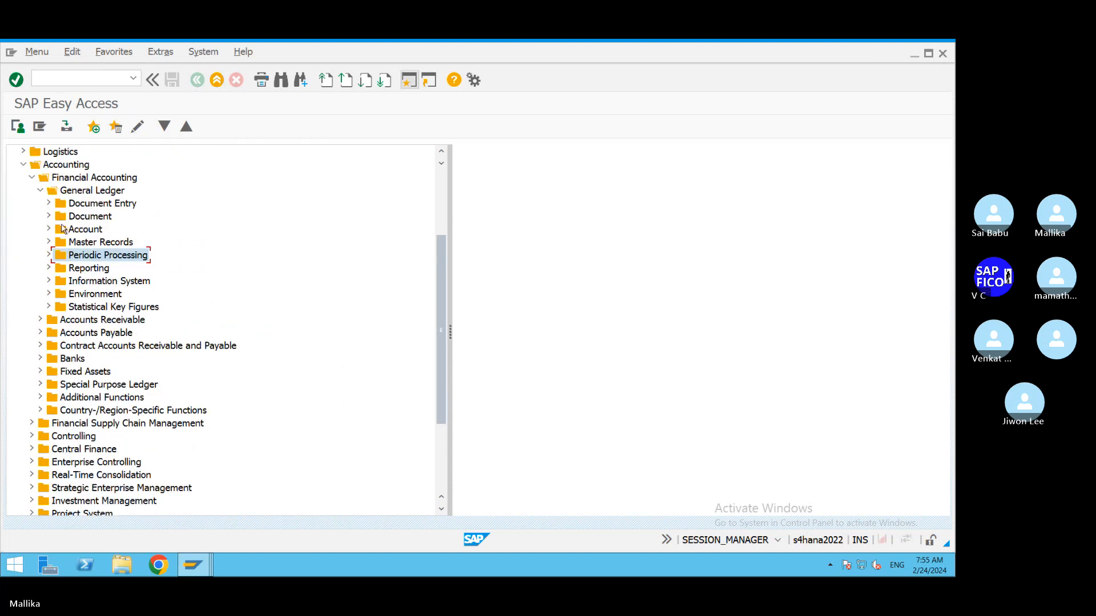
# Step: Collapse the General Ledger folder and the SAP Menu tree, and reset SAP Easy Access with /N
pyautogui.click(38, 204)
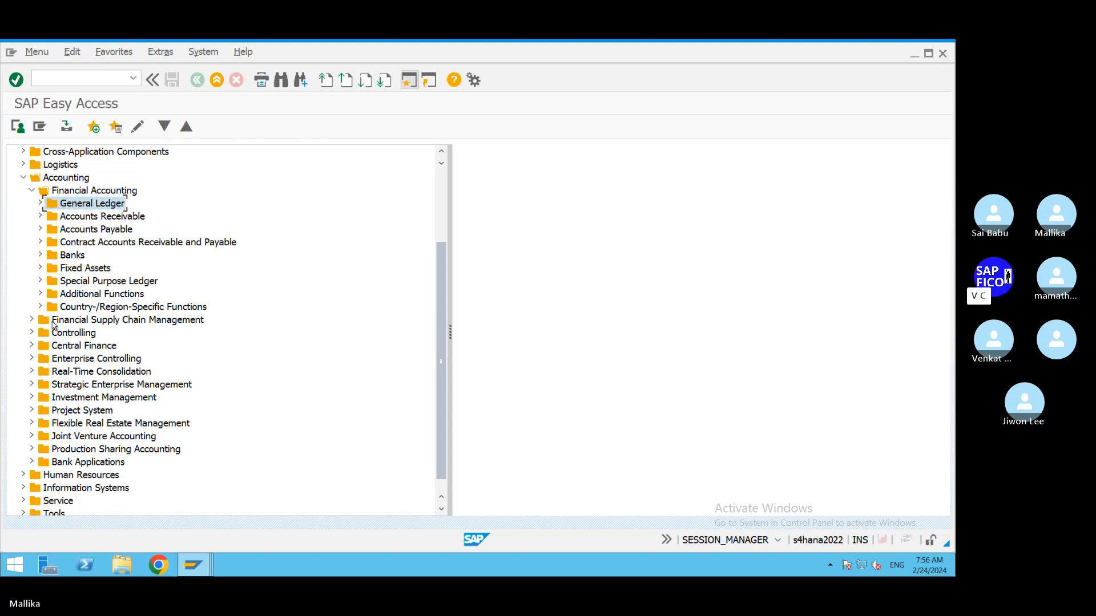
pyautogui.scroll(1, 36, 275)
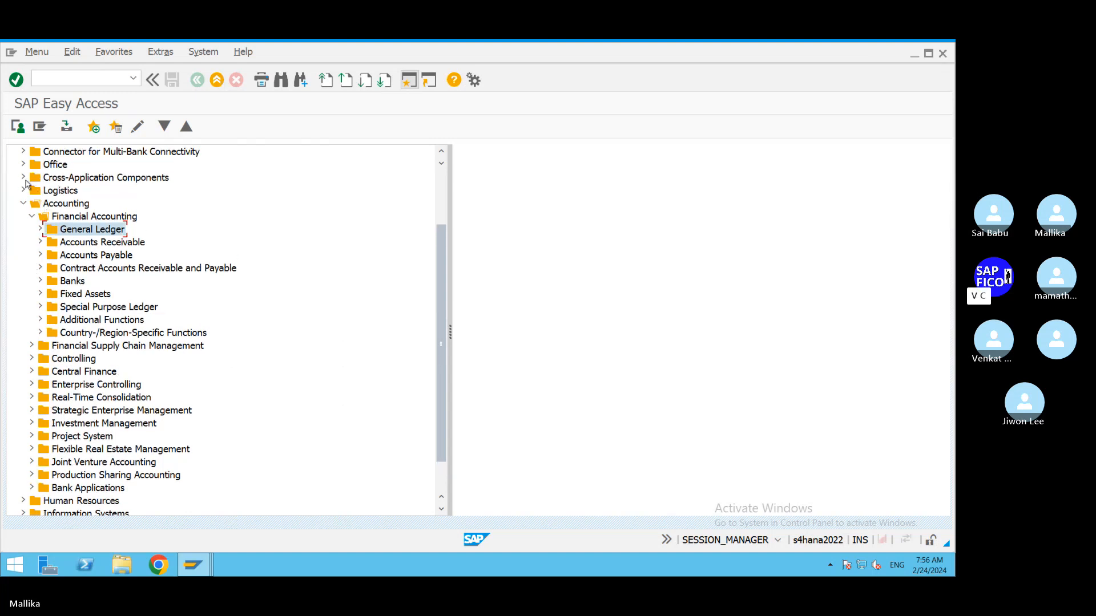
pyautogui.click(31, 216)
pyautogui.click(17, 216)
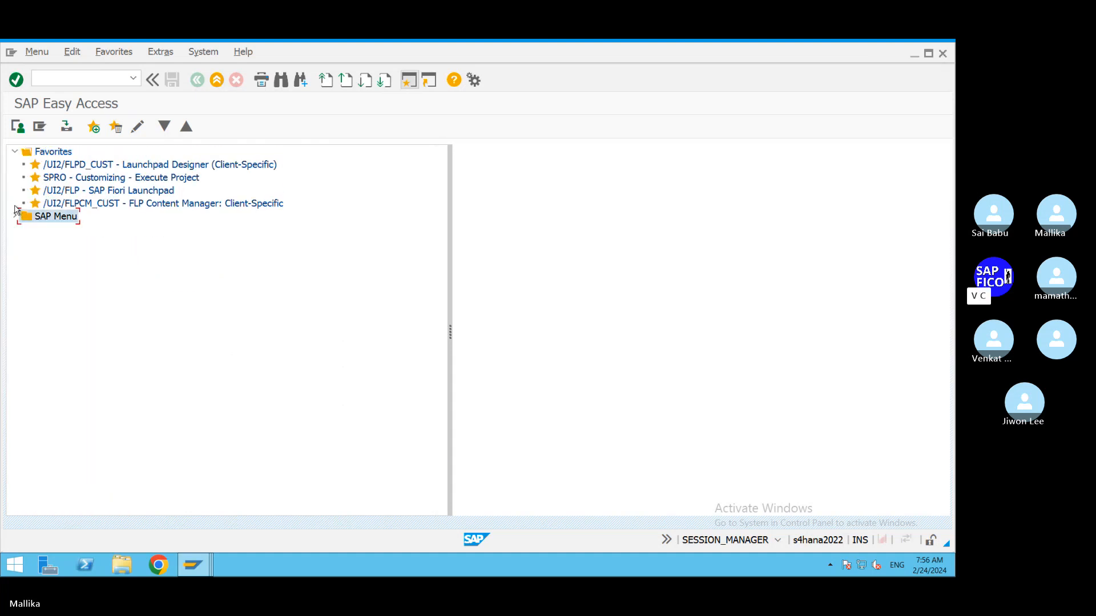
pyautogui.click(56, 80)
pyautogui.write('/N')
pyautogui.press('Return')
pyautogui.click(197, 204)
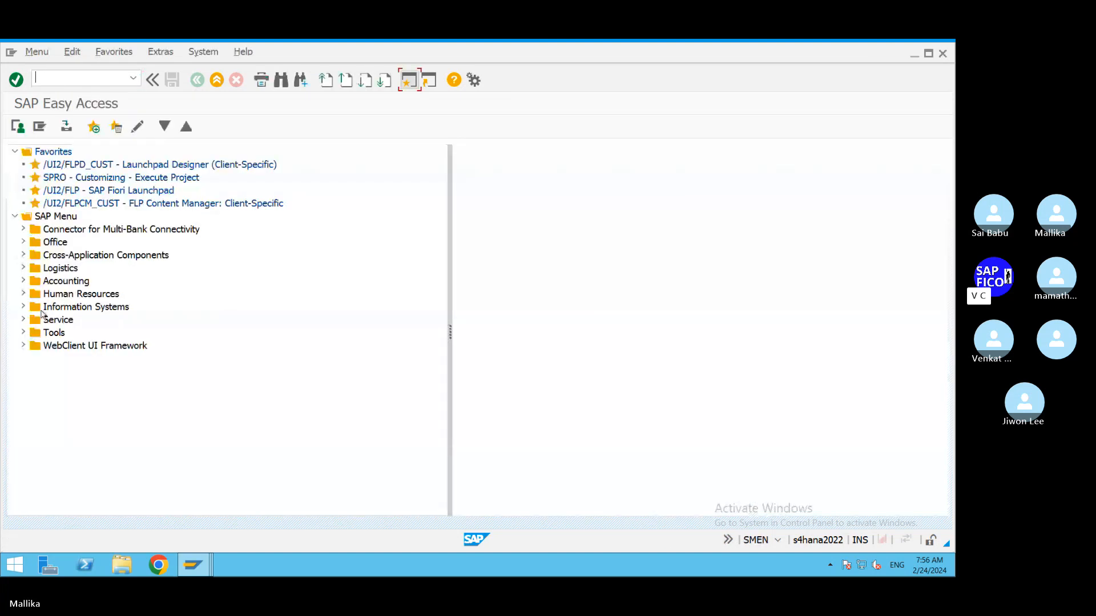
# Step: Expand Cross-Application Components and its SAP S/4HANA Financial Closing cockpit folder in the SAP menu tree
pyautogui.click(24, 255)
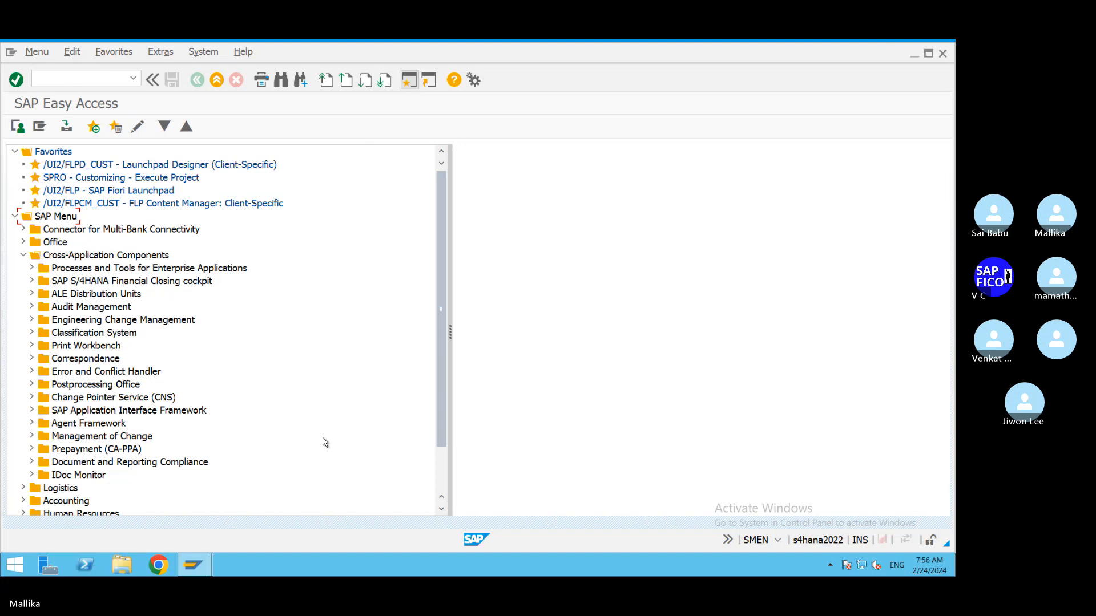
pyautogui.scroll(-2, 328, 441)
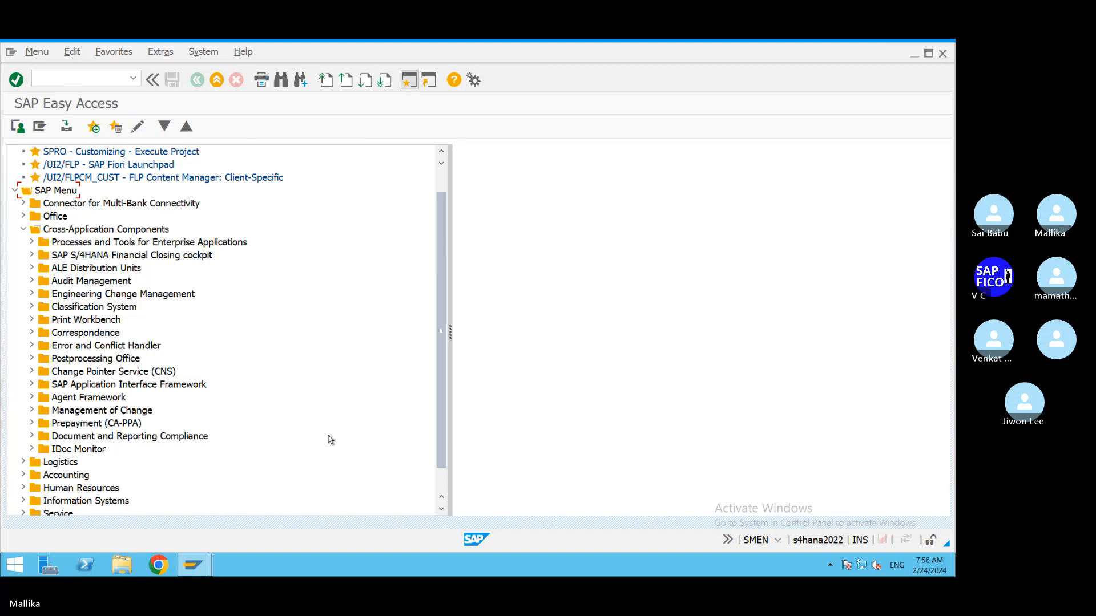
pyautogui.click(32, 255)
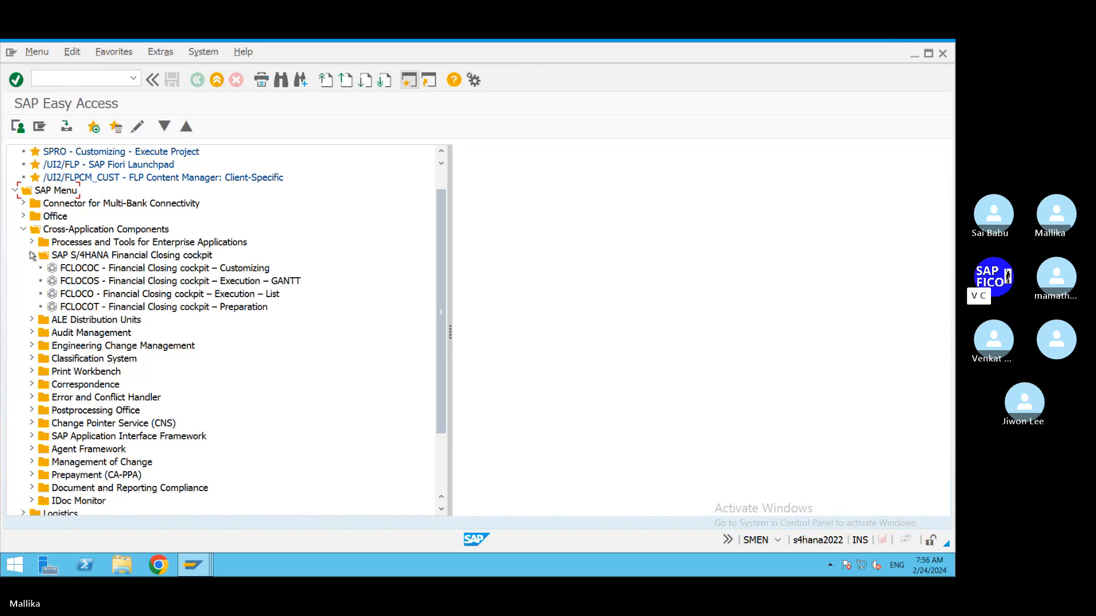
pyautogui.scroll(-1, 424, 472)
pyautogui.scroll(-1, 426, 473)
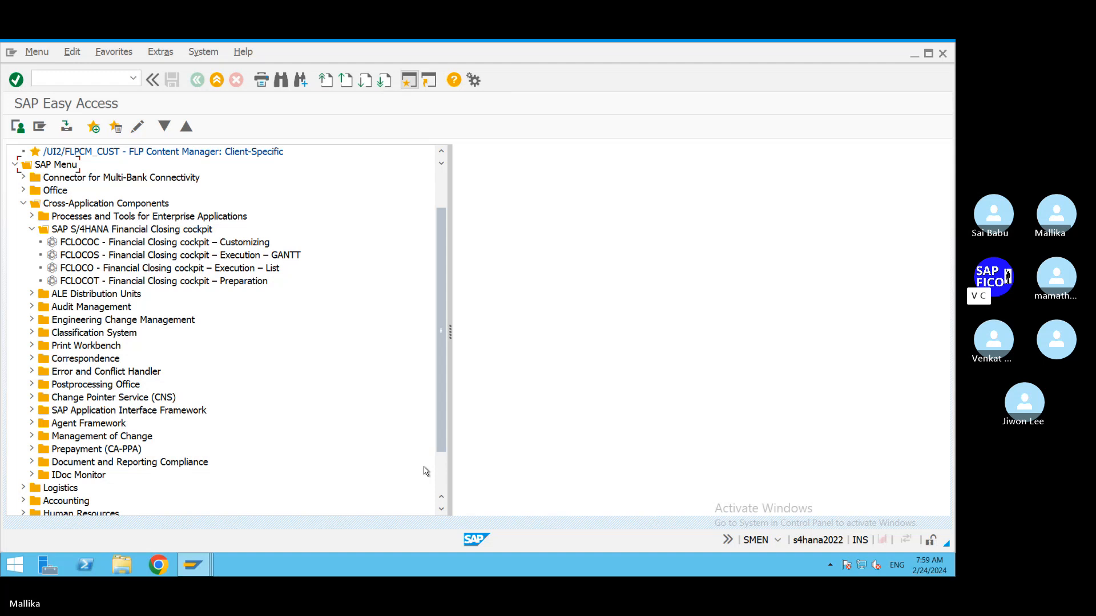
# Step: Start FCLOCOC - Financial Closing cockpit – Customizing and open the month-end template 1-FC-MONTH
pyautogui.doubleClick(53, 243)
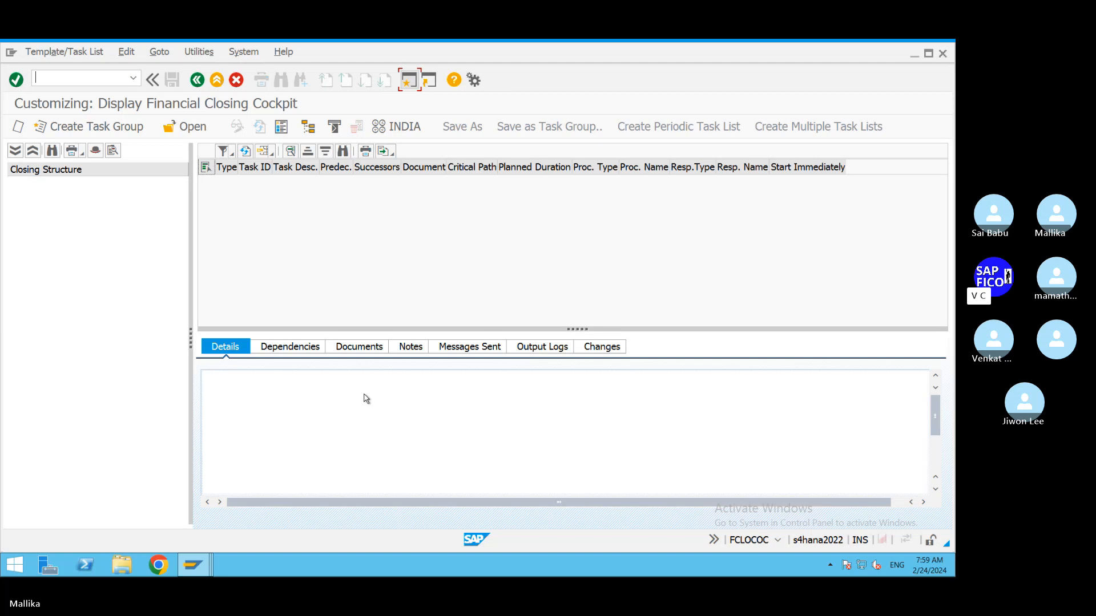
pyautogui.click(189, 129)
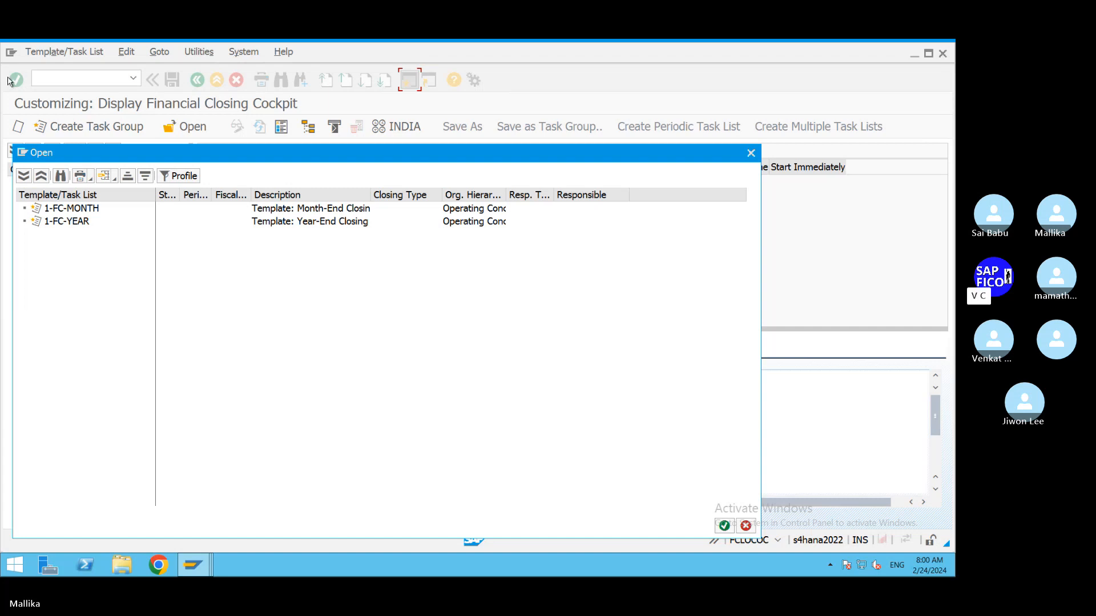
pyautogui.click(37, 210)
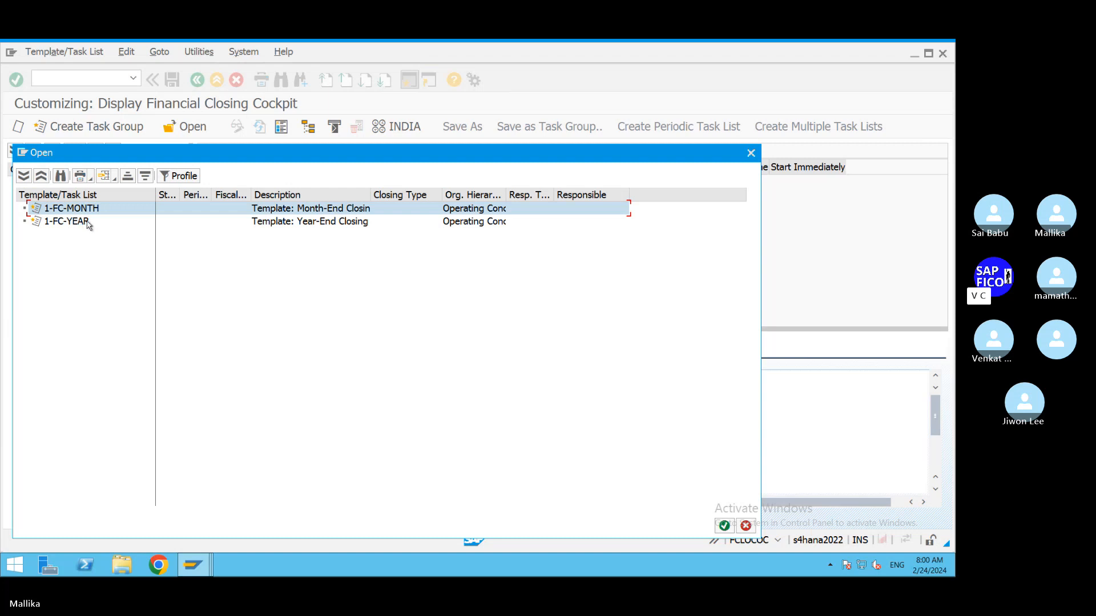
pyautogui.click(724, 525)
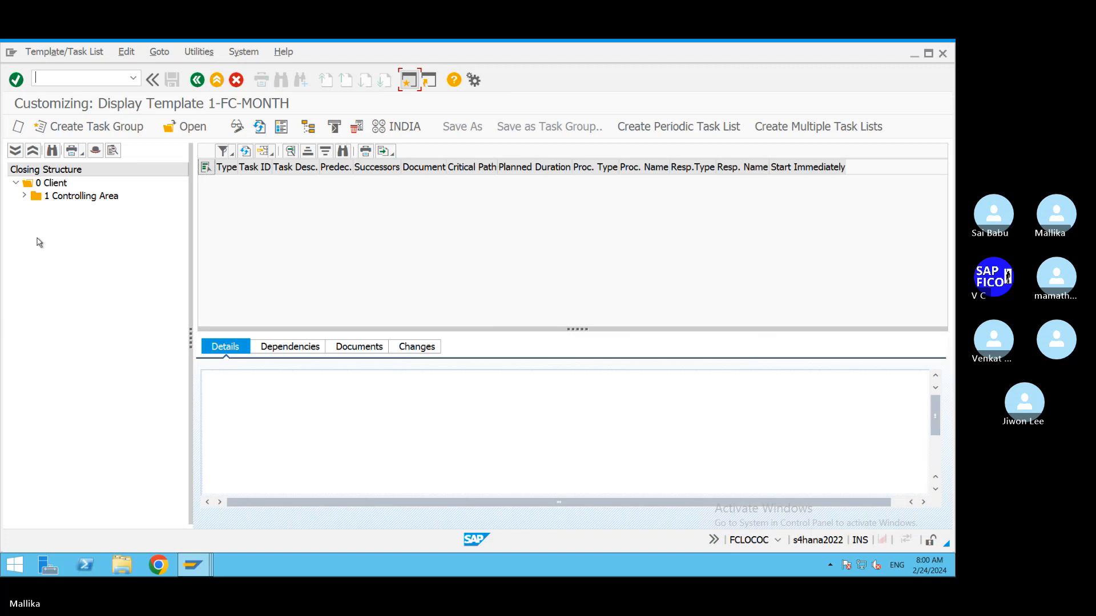
# Step: Expand the closing structure down to Preparatory Closing Tasks under Company Code and examine the Payroll folder's tasks
pyautogui.click(25, 197)
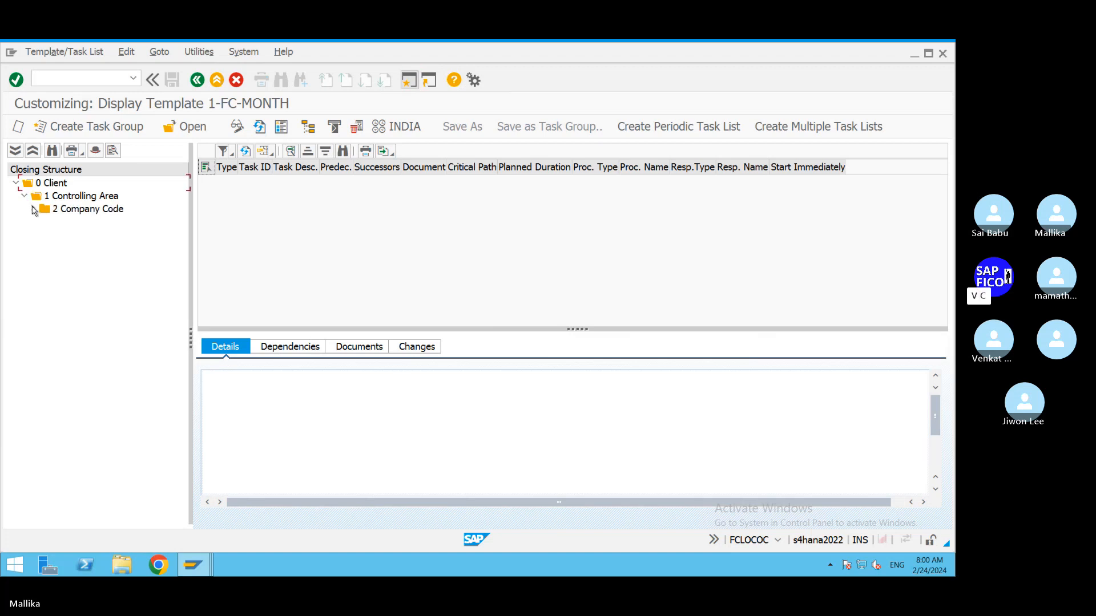
pyautogui.click(33, 210)
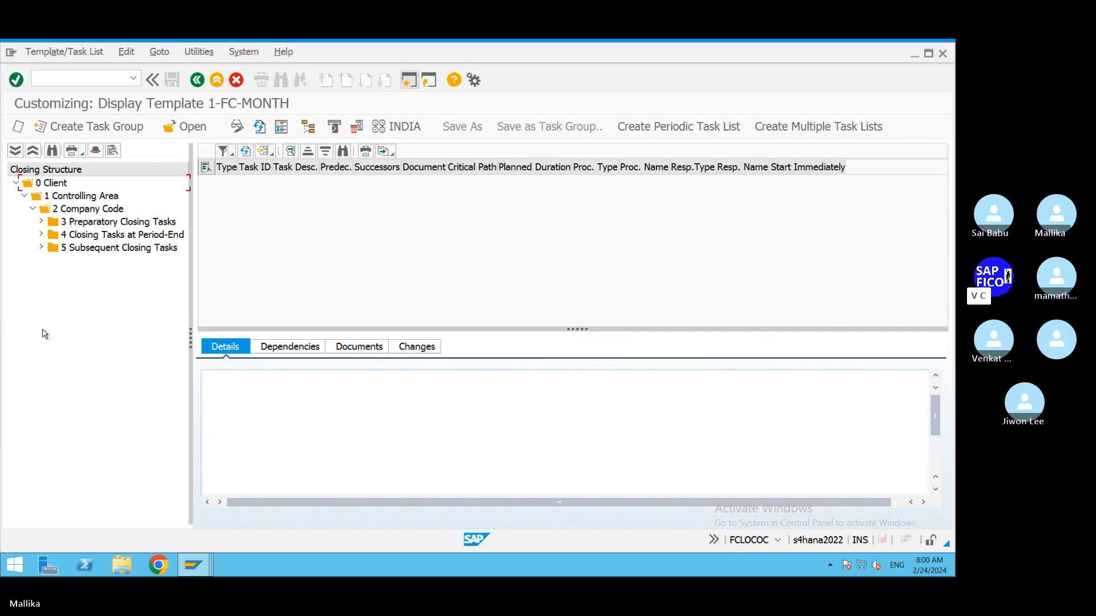
pyautogui.click(41, 222)
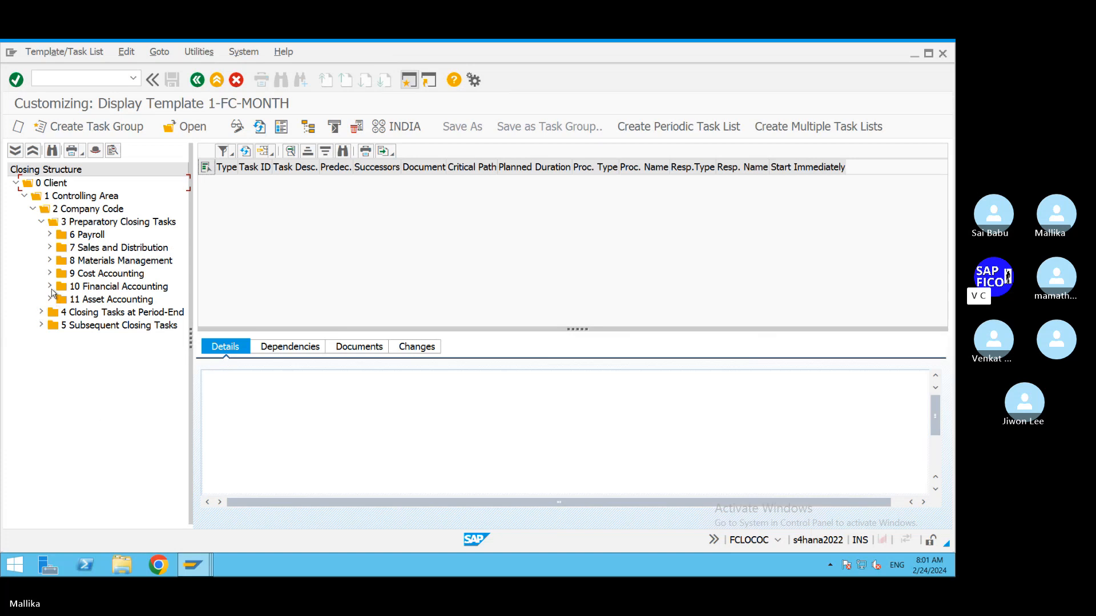
pyautogui.click(50, 235)
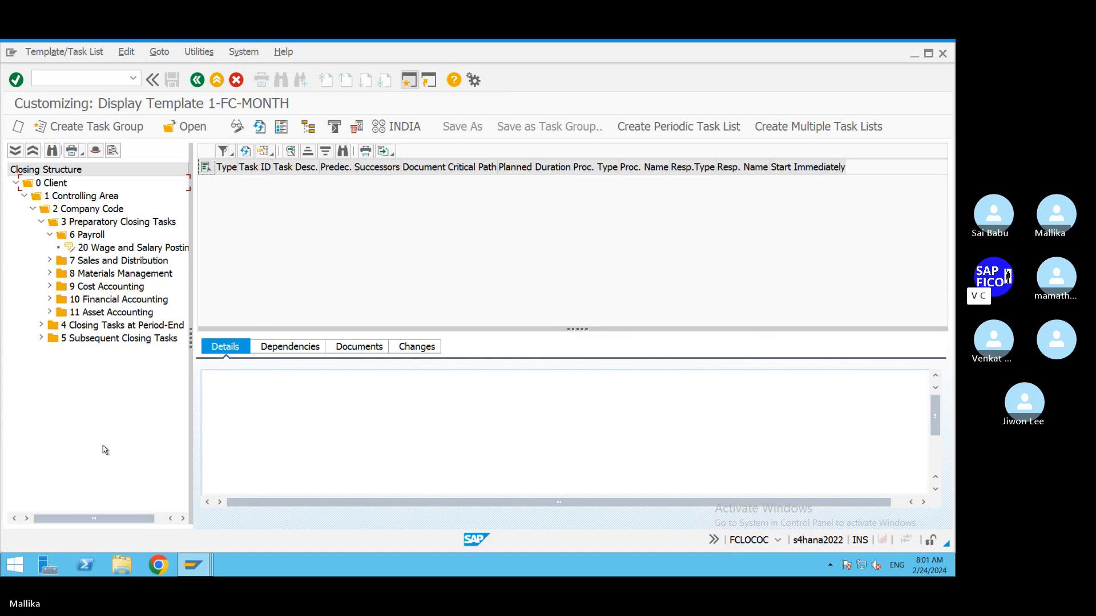
pyautogui.click(50, 234)
pyautogui.click(74, 236)
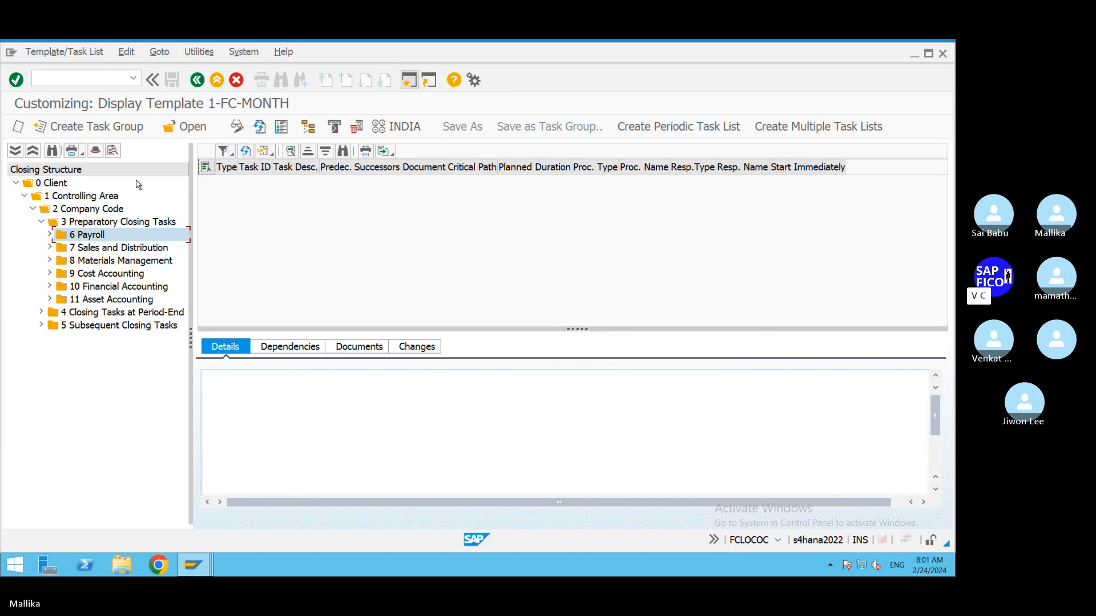
# Step: Make an editable copy of the 1-FC-MONTH template, naming it MAL2MONEND with the destination MONTH END CLOSINGS
pyautogui.click(238, 128)
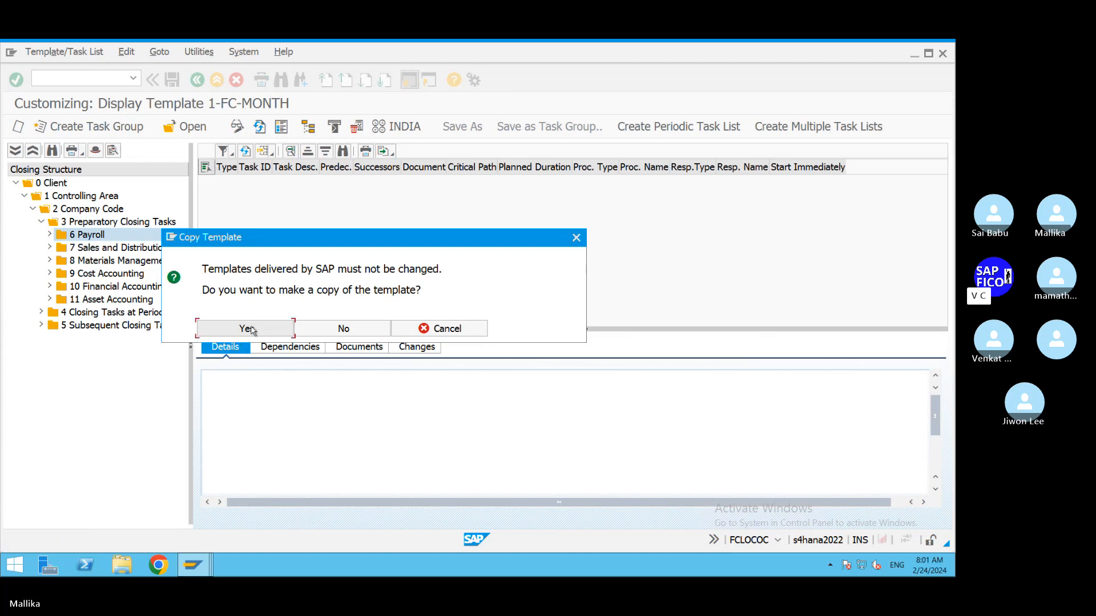
pyautogui.click(252, 330)
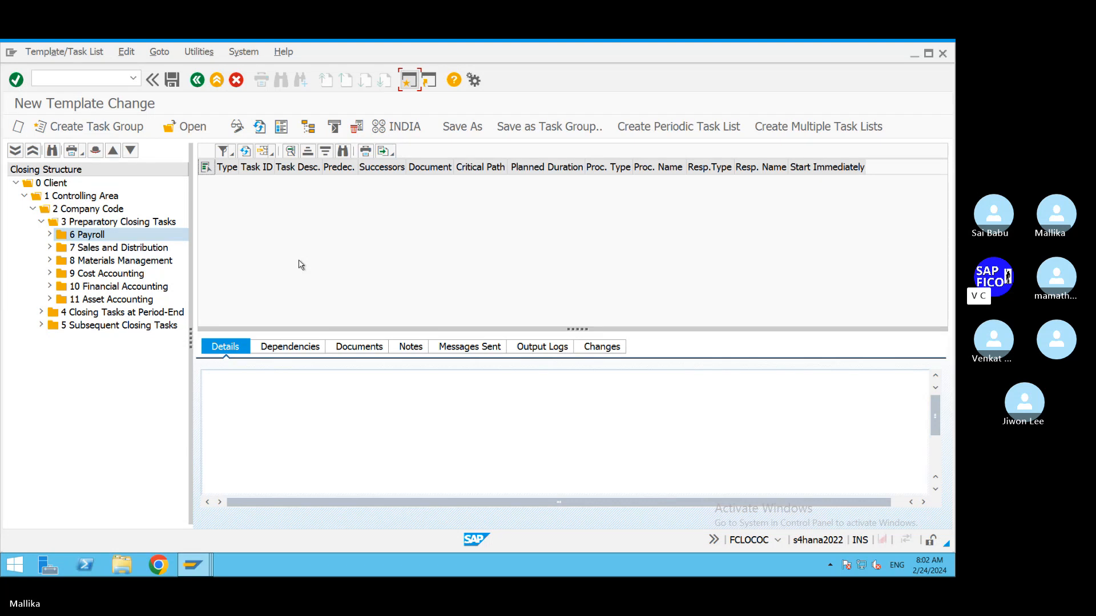
pyautogui.click(173, 81)
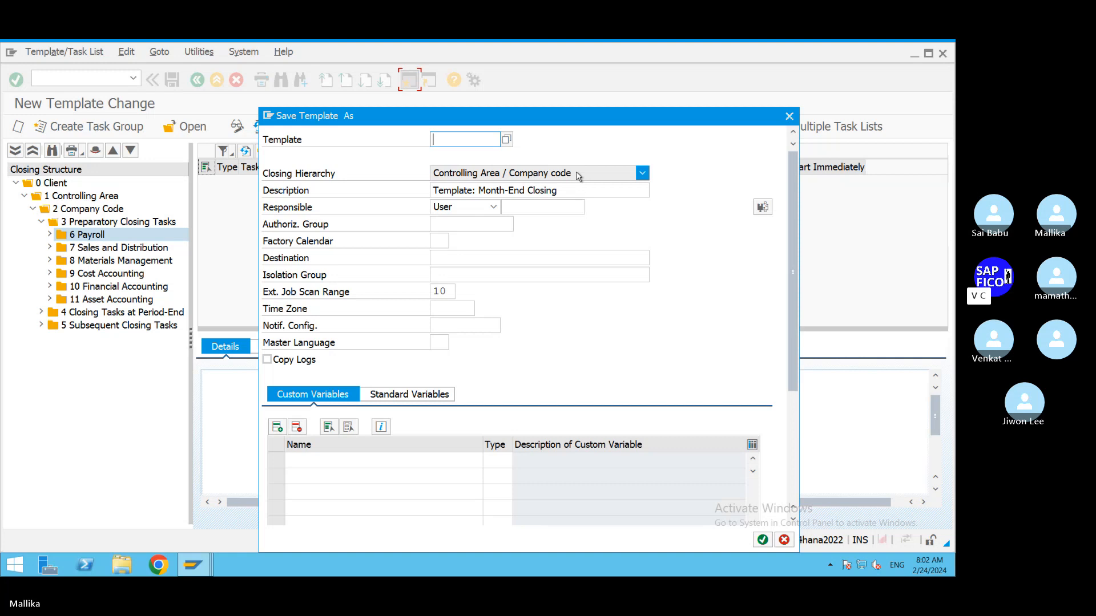
pyautogui.write('MAL2MONEND')
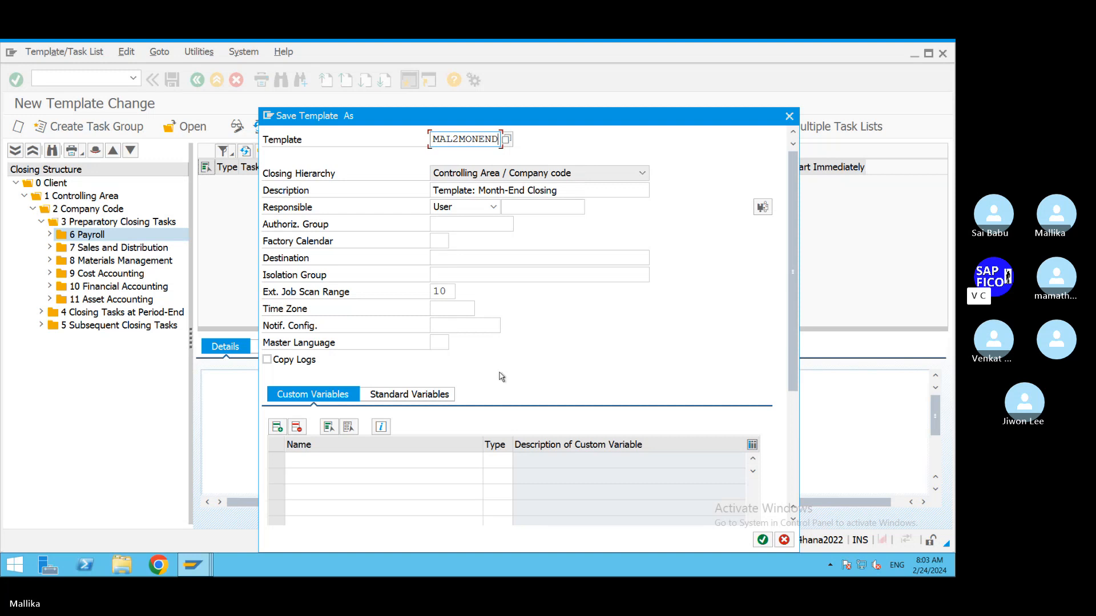
pyautogui.click(444, 258)
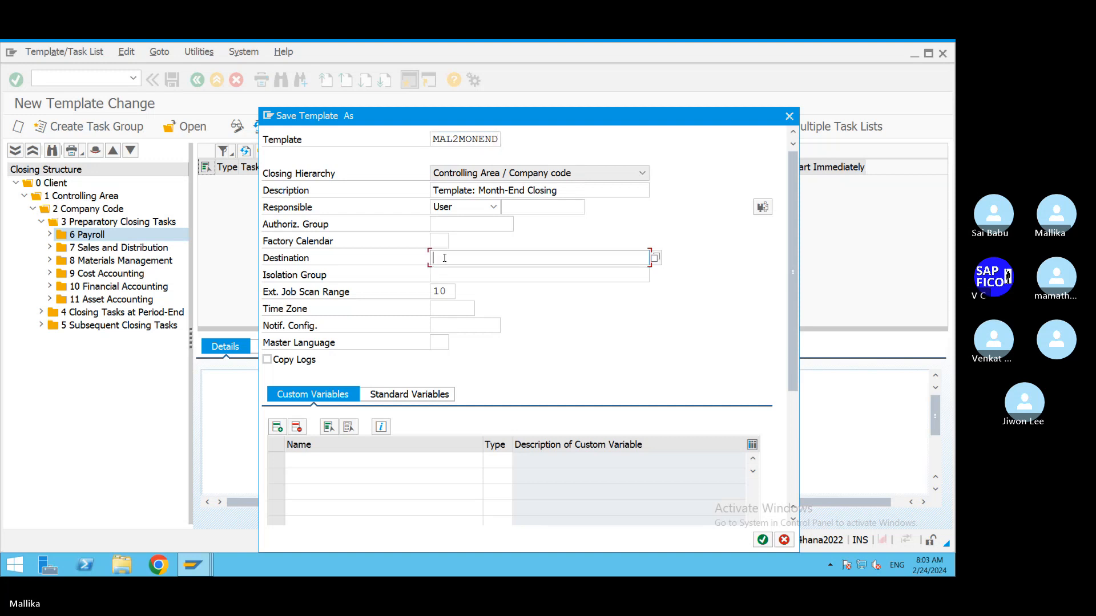
pyautogui.write('MONTH')
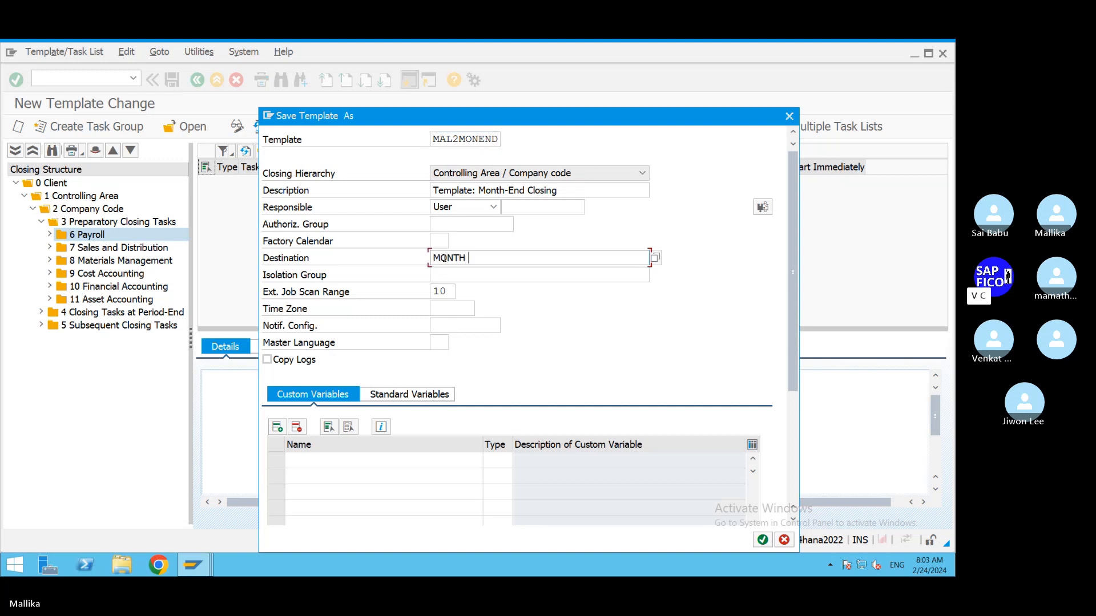
pyautogui.write(' END CLOSINGS')
pyautogui.click(516, 207)
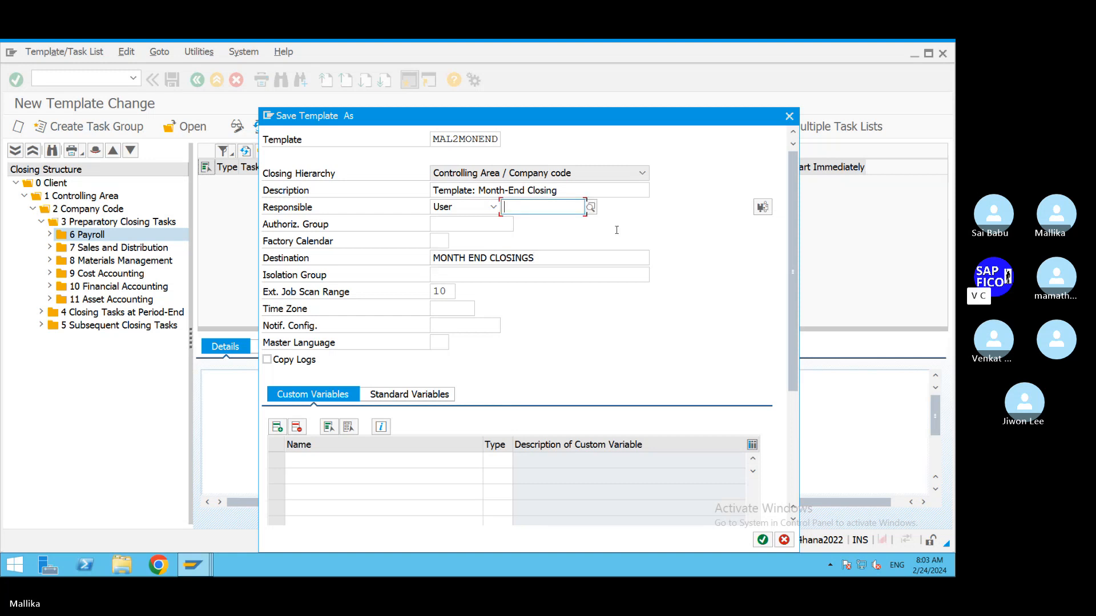
pyautogui.write('MALLIKA')
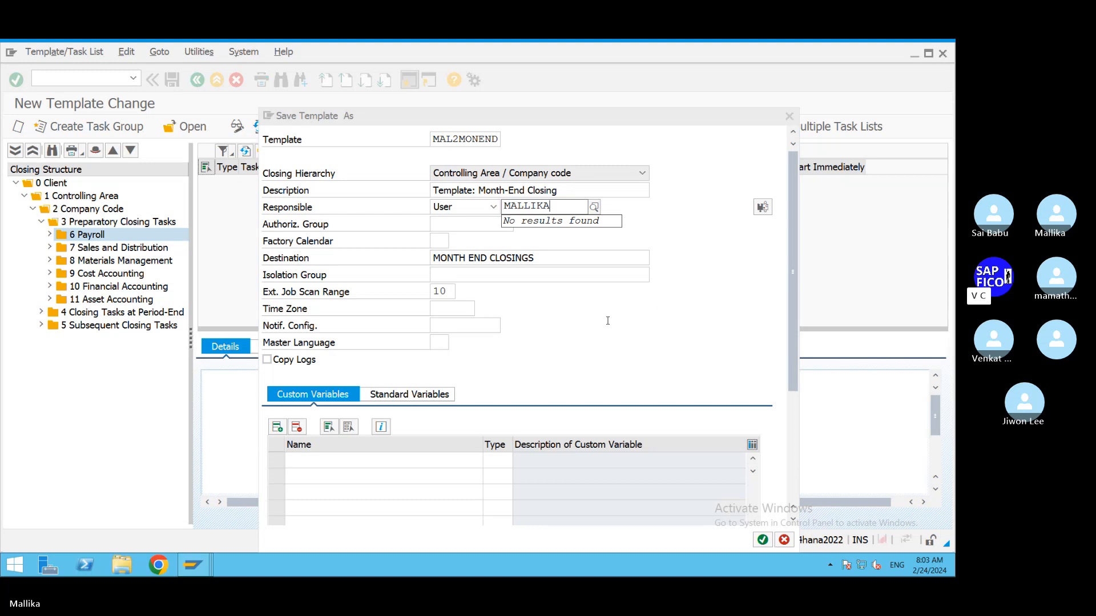
pyautogui.press('BackSpace')
pyautogui.press('BackSpace')
pyautogui.press('BackSpace')
pyautogui.press('BackSpace')
pyautogui.press('BackSpace')
pyautogui.press('BackSpace')
pyautogui.press('BackSpace')
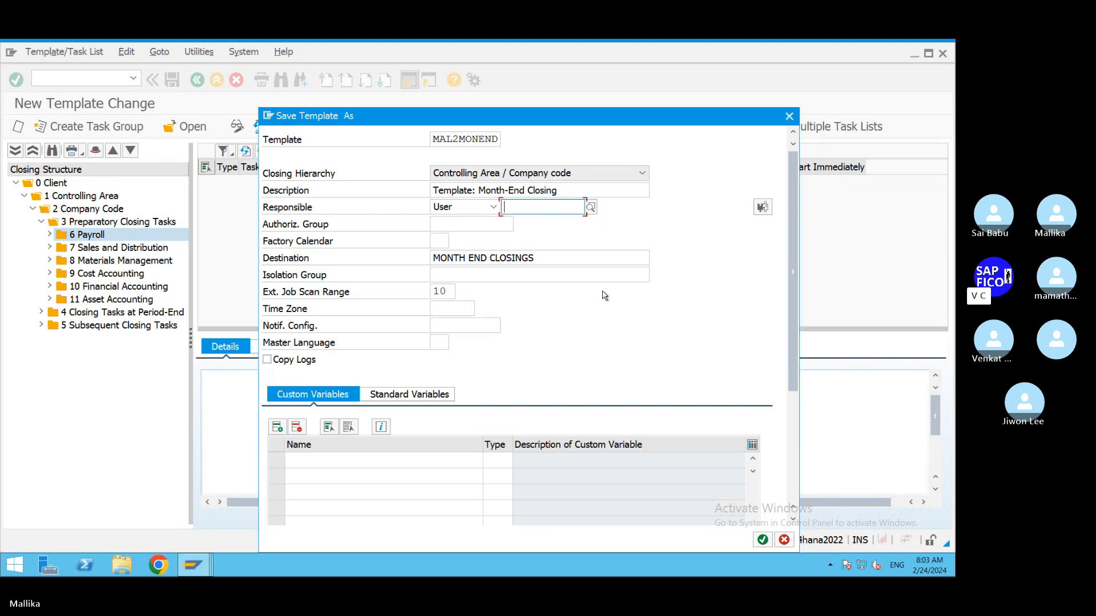
# Step: Keep the responsible type as User and enter S4USER116 as the user responsible for the template
pyautogui.click(493, 210)
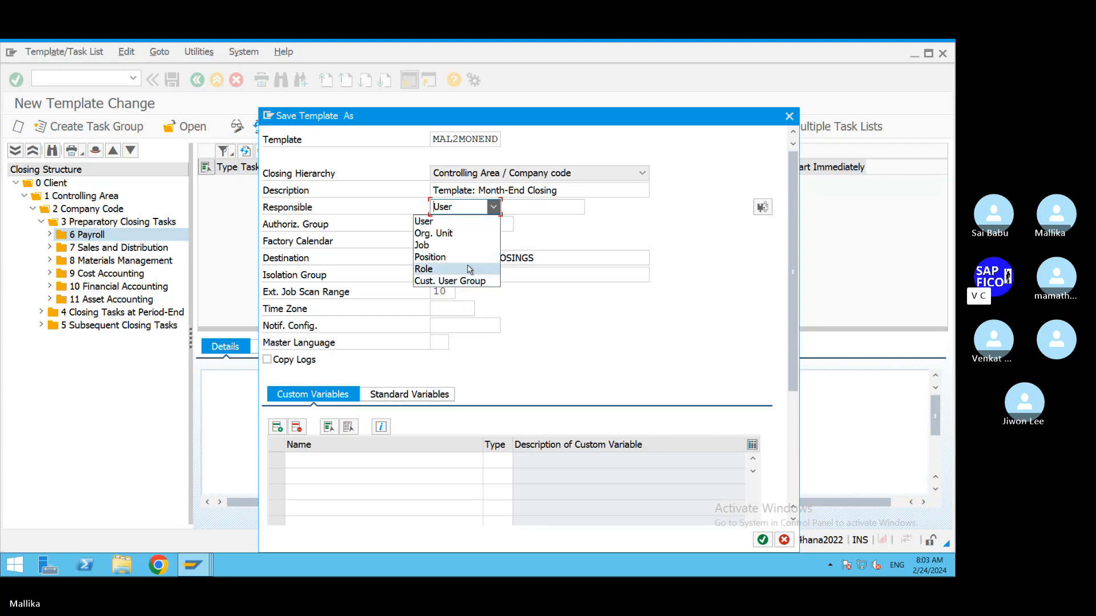
pyautogui.click(519, 208)
pyautogui.press('F4')
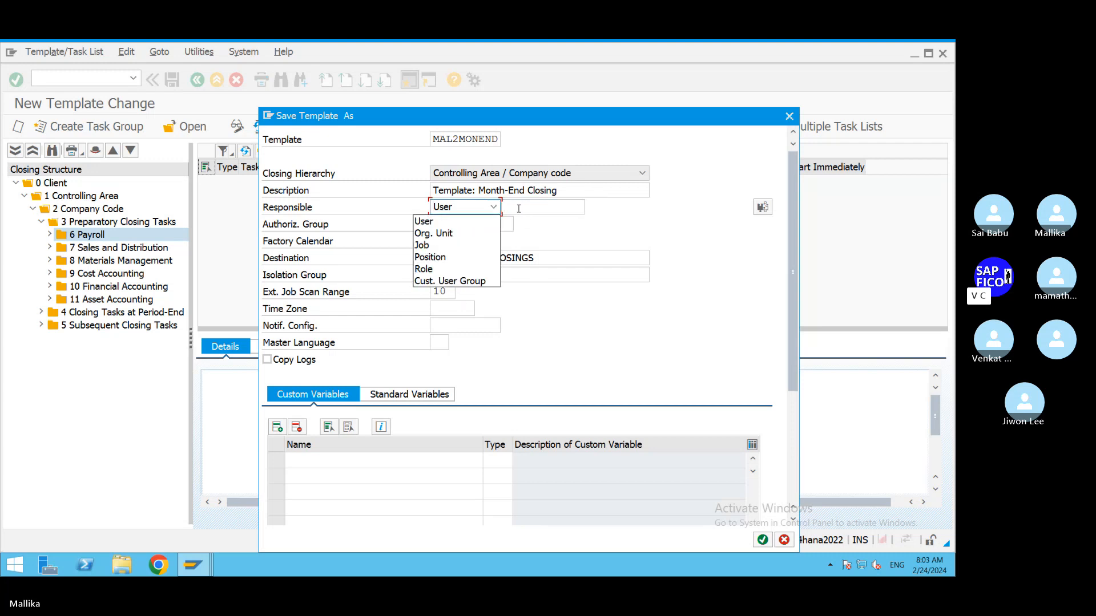
pyautogui.click(519, 209)
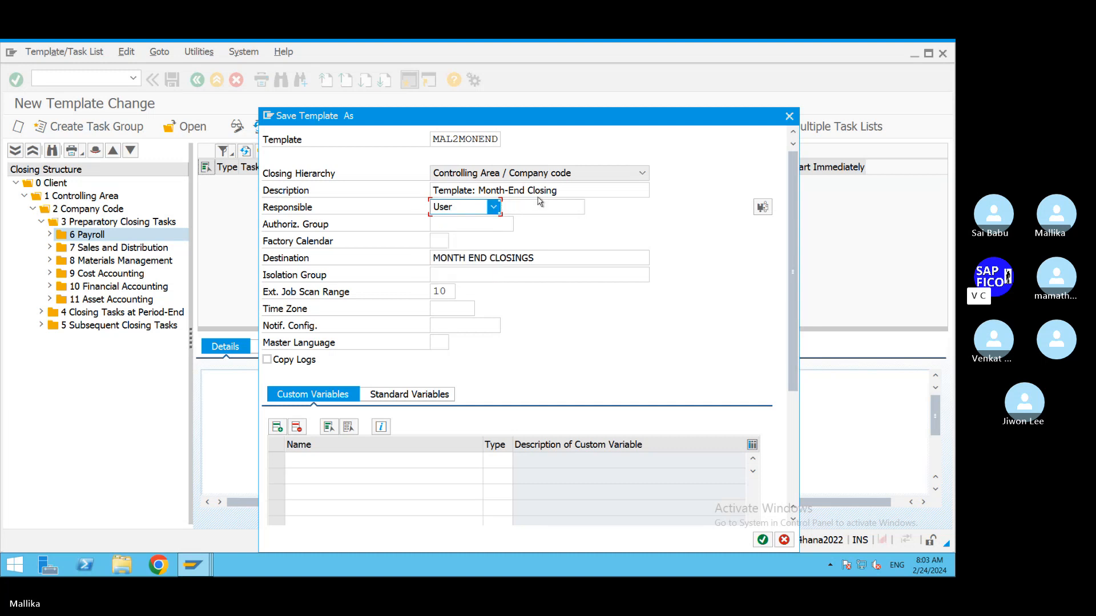
pyautogui.write('S4')
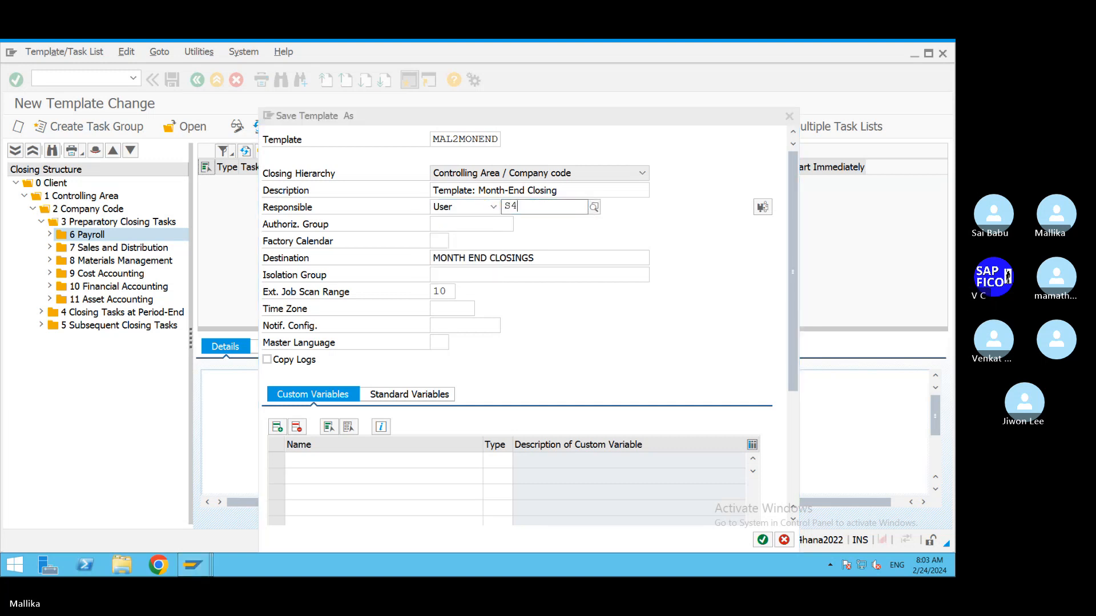
pyautogui.write('USER')
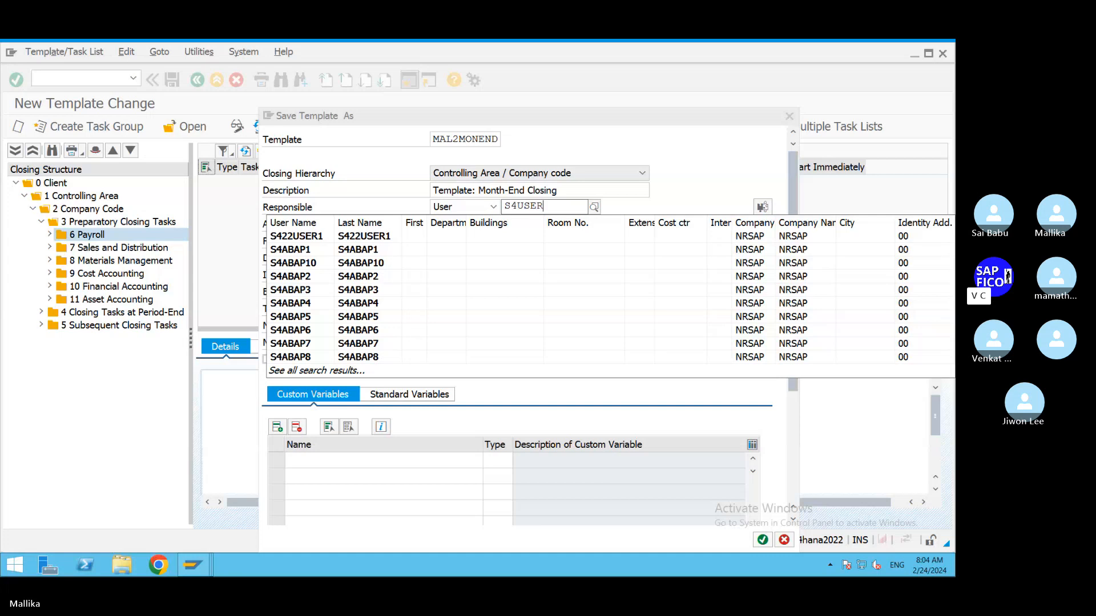
pyautogui.write('116')
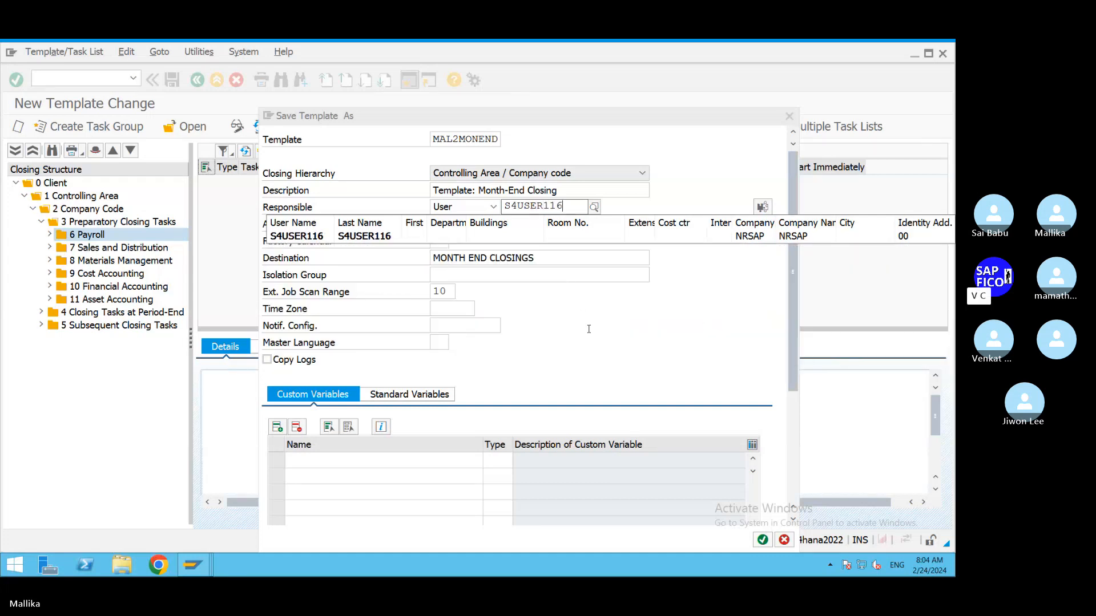
pyautogui.click(387, 242)
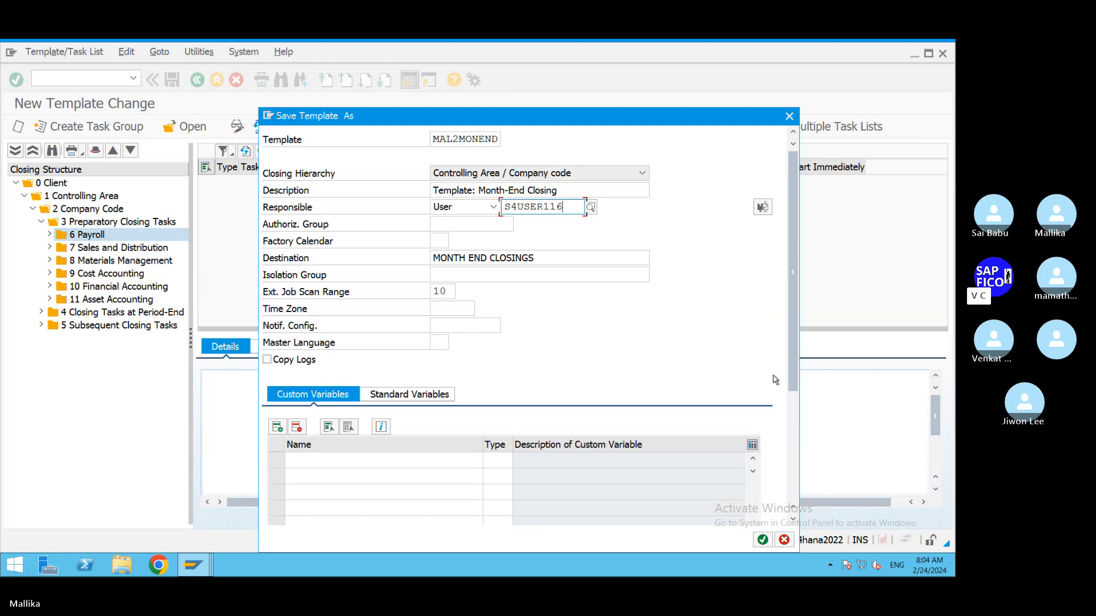
# Step: Set the time zone of the MAL2MONEND template copy to INDIA from the list of available time zones
pyautogui.click(448, 310)
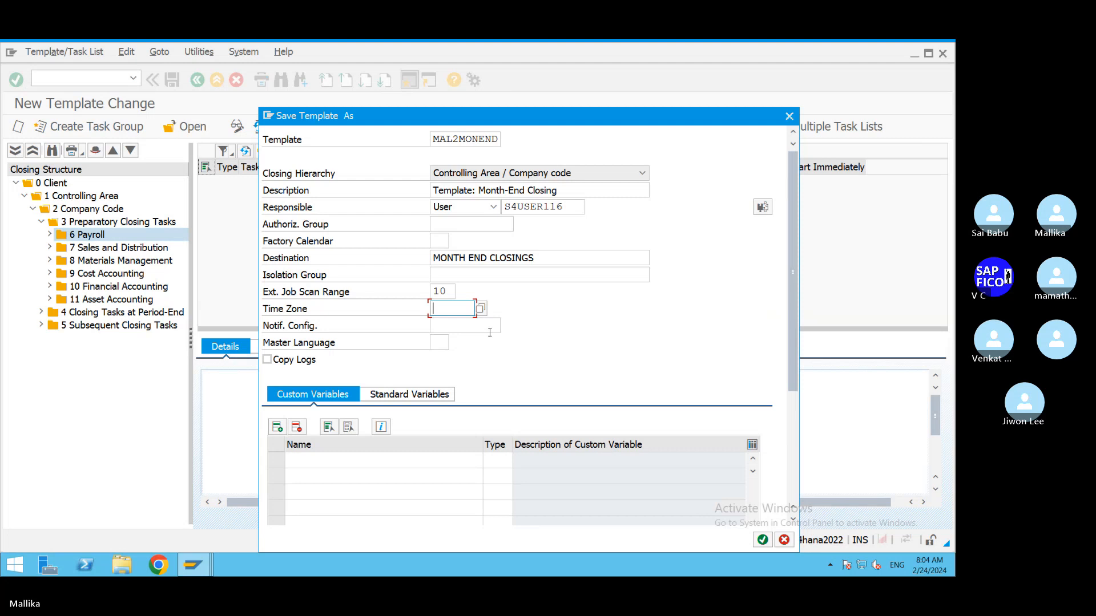
pyautogui.click(480, 308)
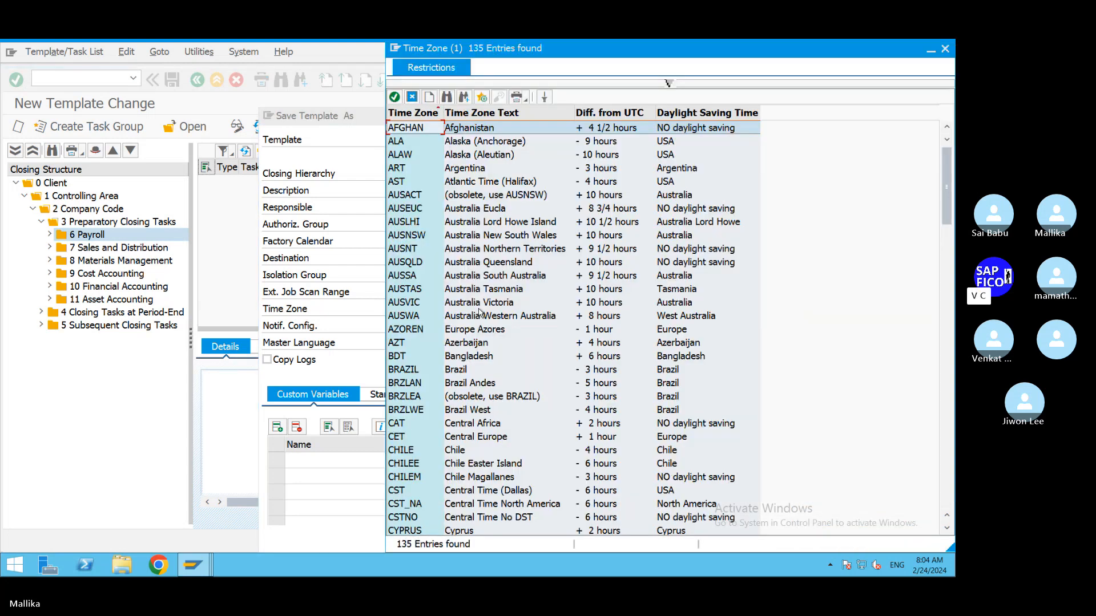
pyautogui.scroll(-8, 491, 276)
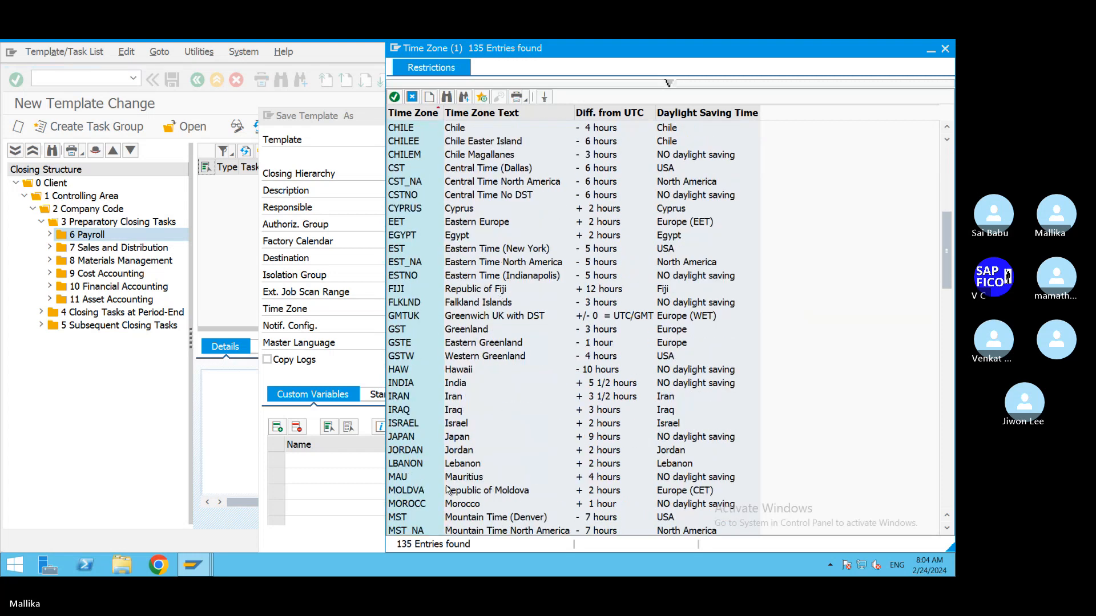
pyautogui.scroll(-5, 448, 490)
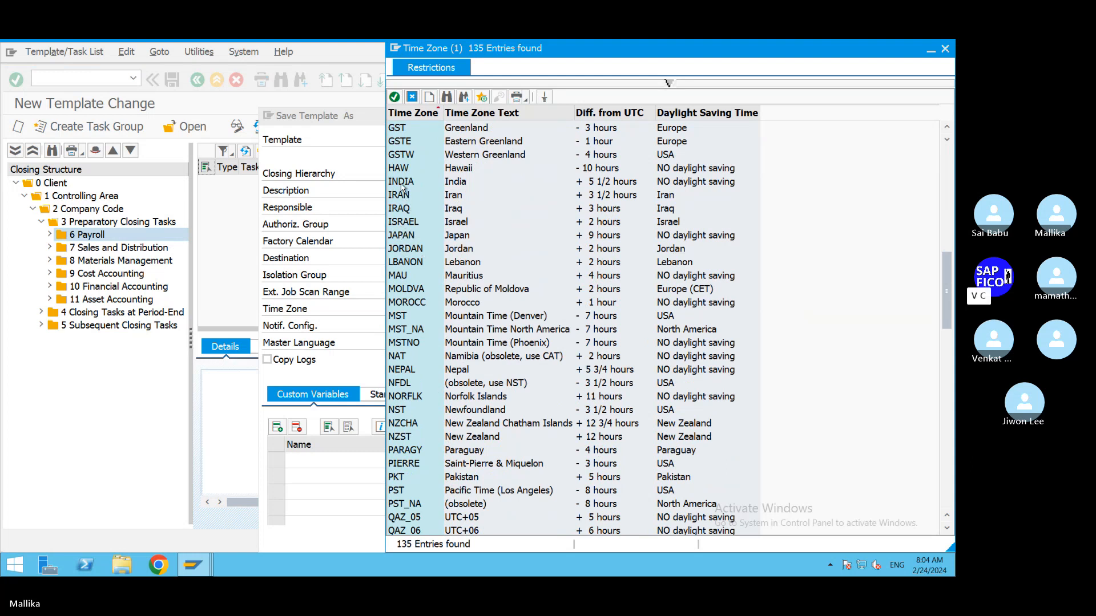
pyautogui.click(443, 184)
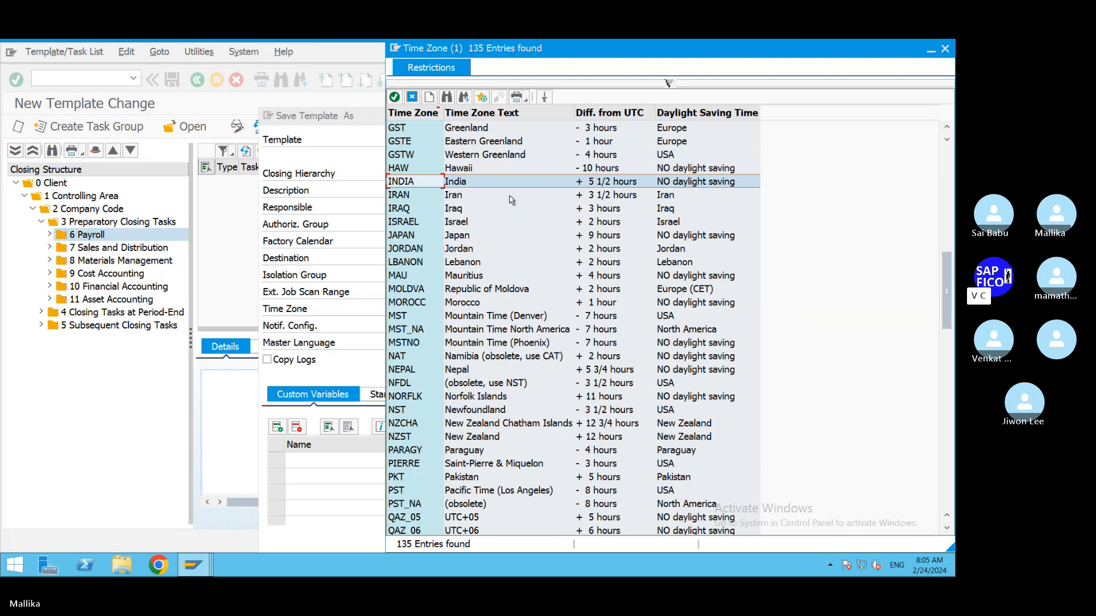
pyautogui.doubleClick(445, 182)
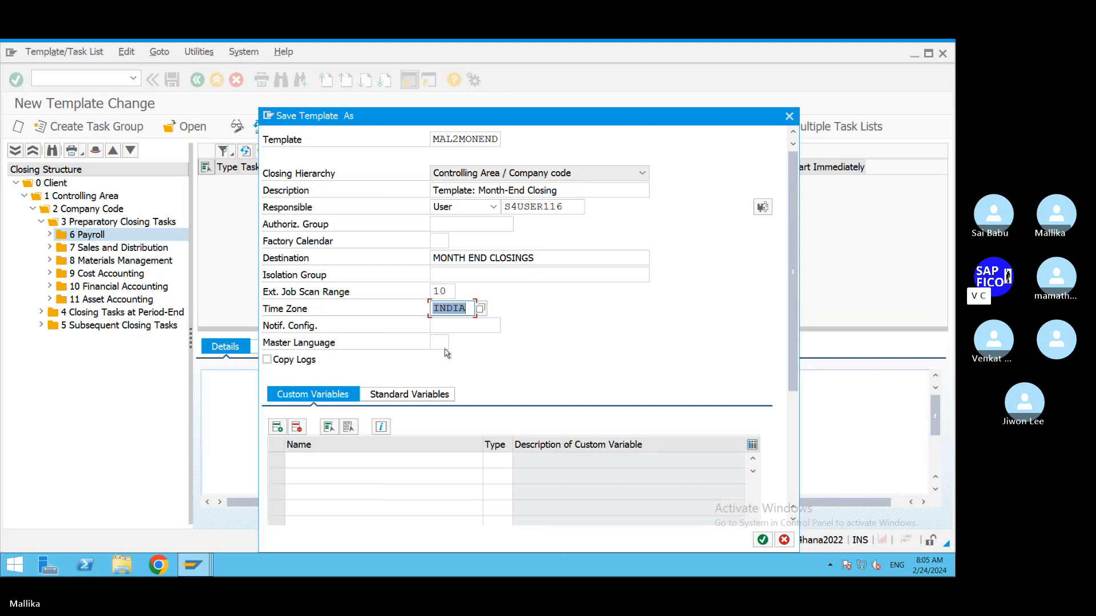
# Step: Turn on Copy Logs for the template copy, leave the notification configuration blank and submit the settings
pyautogui.click(445, 325)
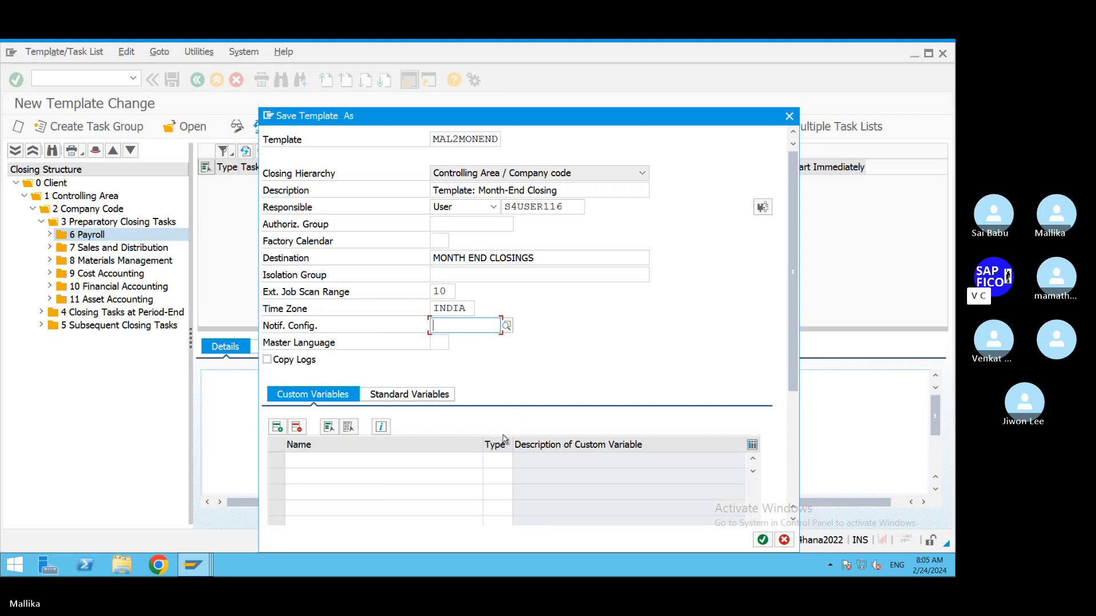
pyautogui.click(267, 360)
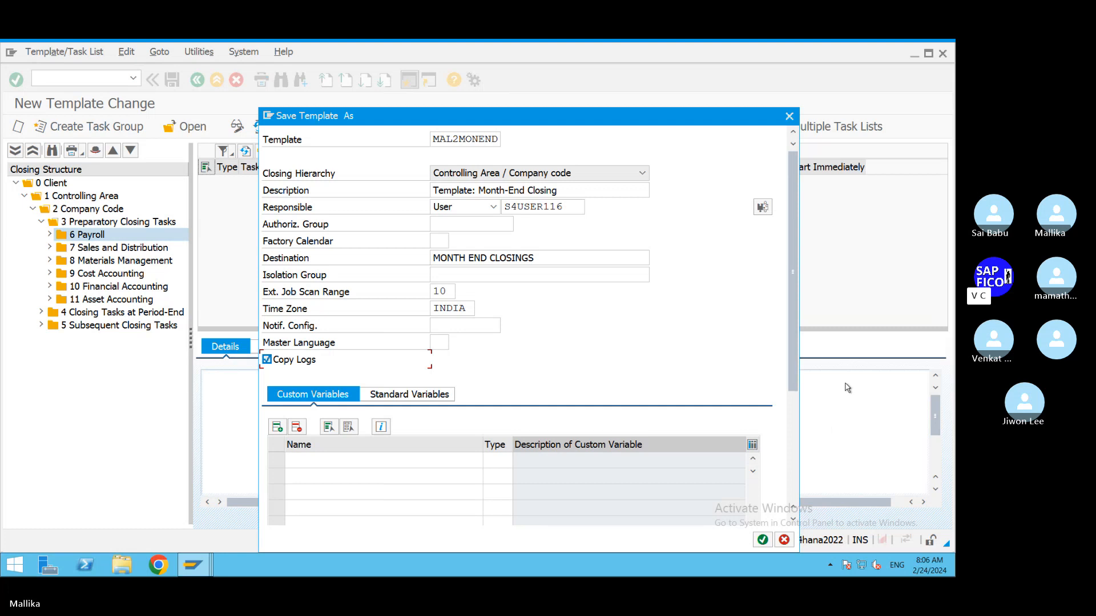
pyautogui.click(761, 540)
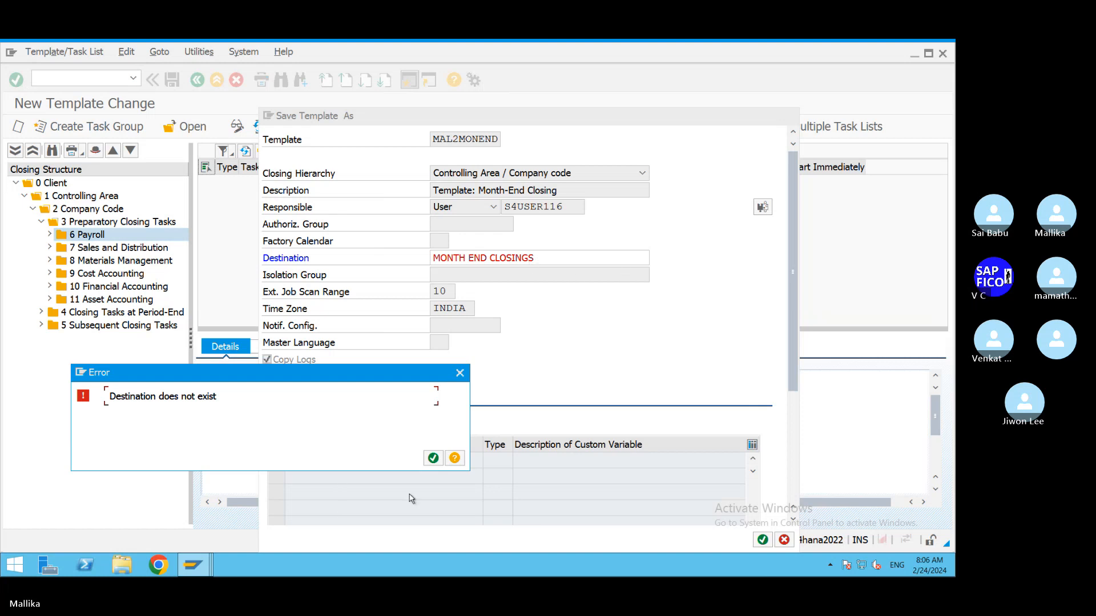
# Step: Remove the MONTH END CLOSINGS destination, check for available destination values and submit the template copy with that field blank
pyautogui.click(433, 458)
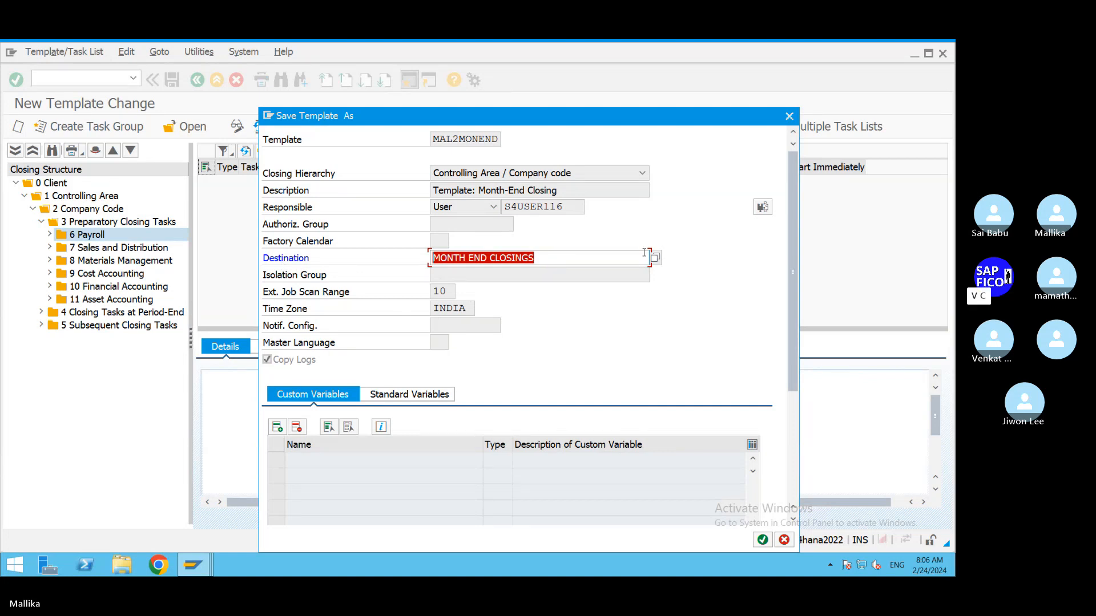
pyautogui.press('Delete')
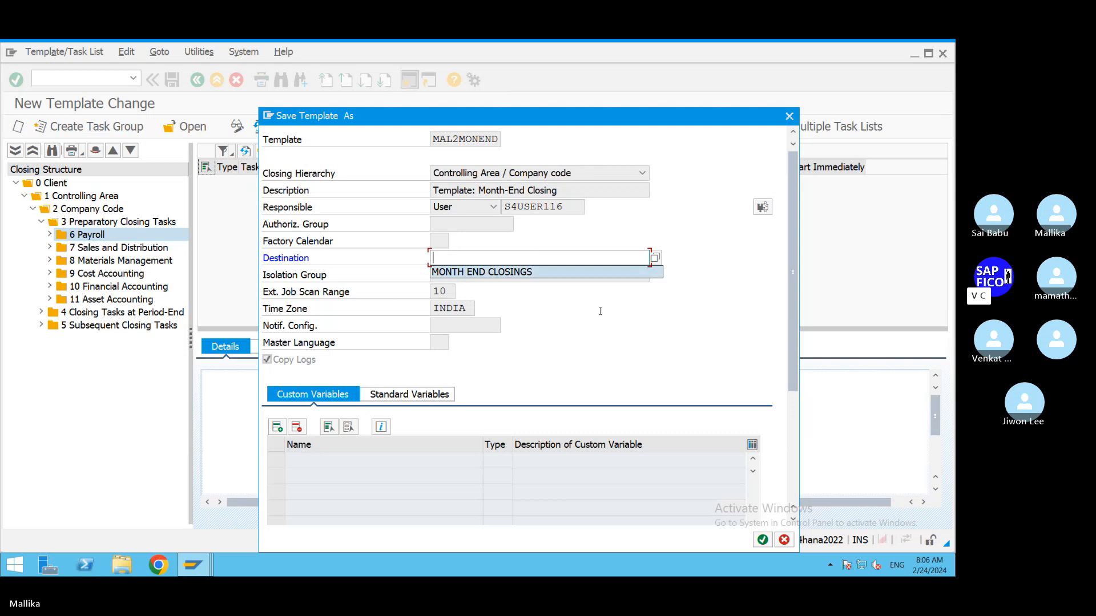
pyautogui.click(656, 260)
pyautogui.click(656, 260)
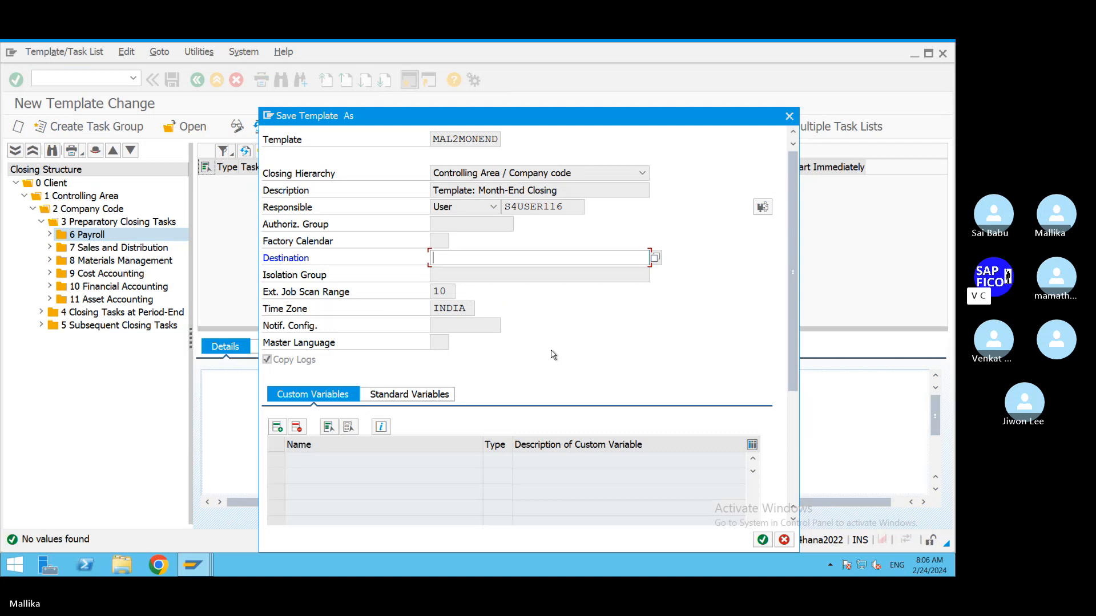
pyautogui.click(763, 539)
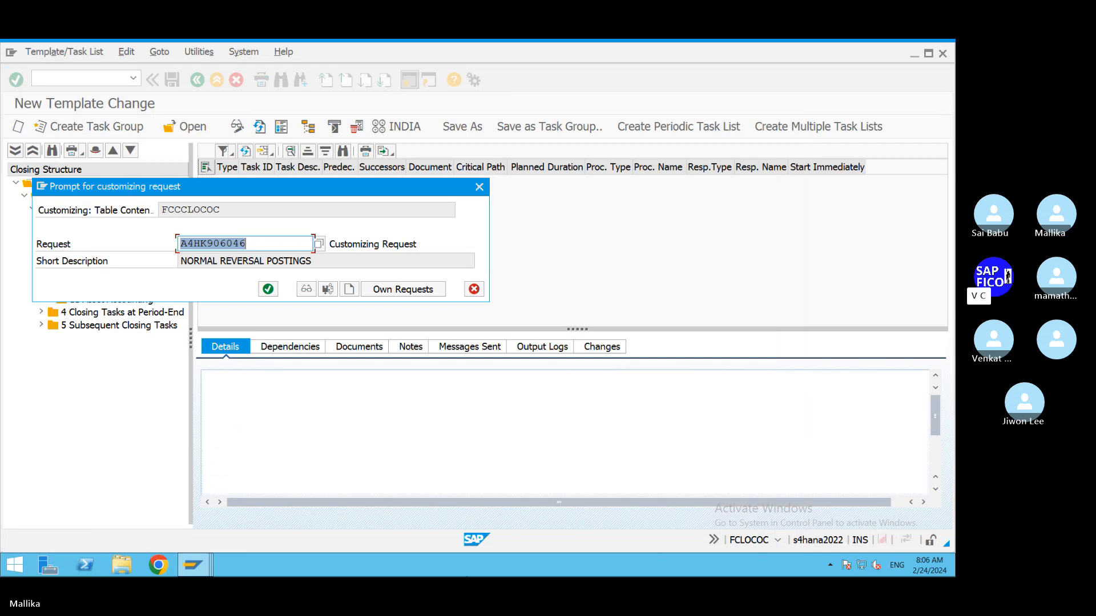
# Step: Create a customizing request described as MONTH ENDING CLOSING COCKPIT FOR MAL2 and save the template under it
pyautogui.click(350, 290)
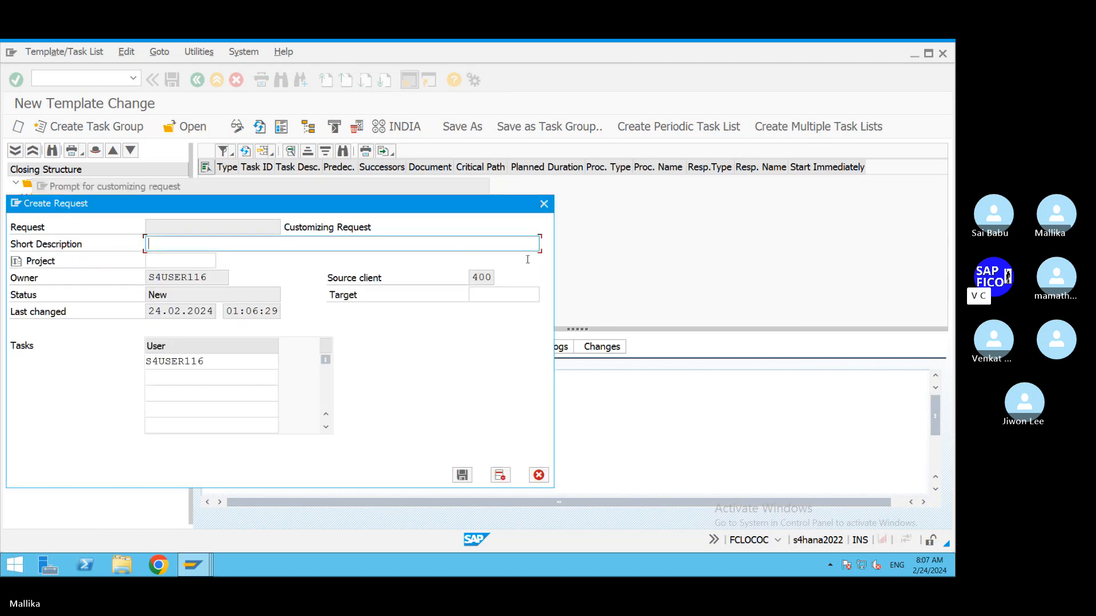
pyautogui.write('F')
pyautogui.press('BackSpace')
pyautogui.write('MONTH ENDING C')
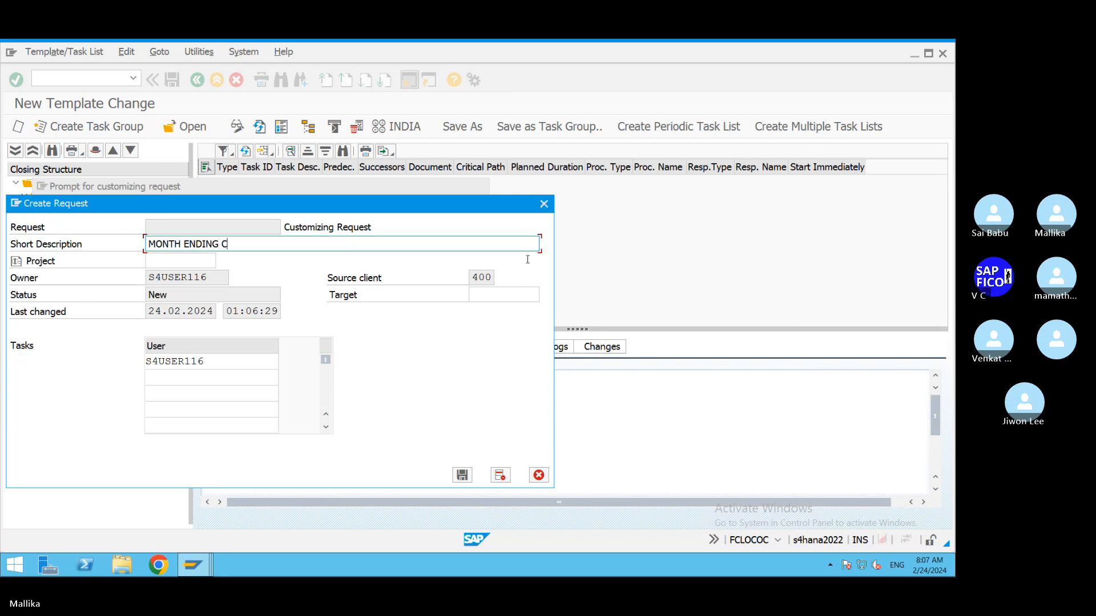
pyautogui.write('LOSING C')
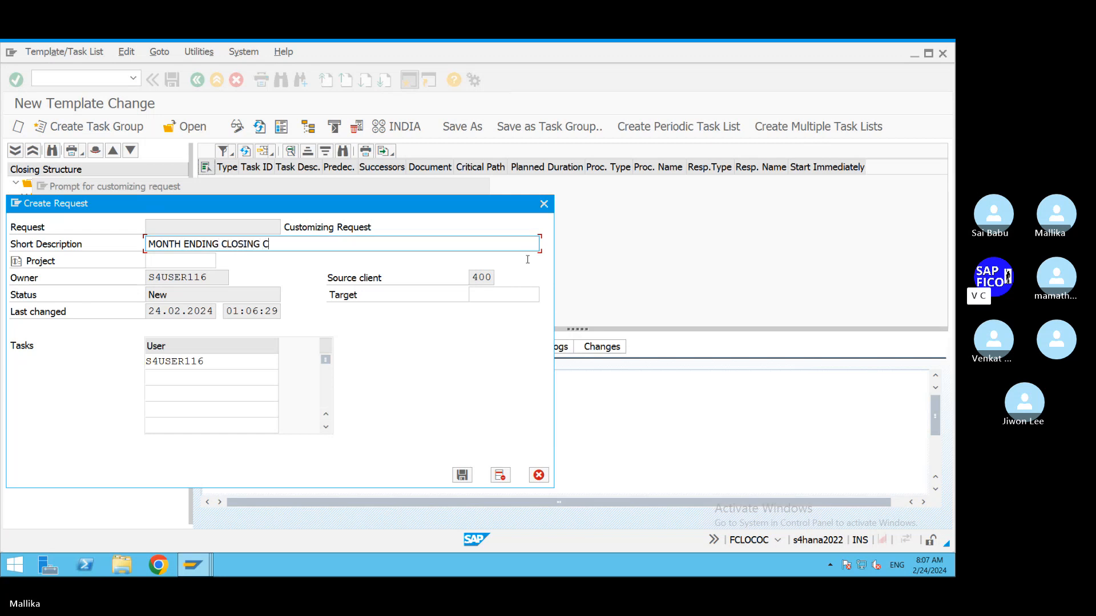
pyautogui.write('OCKPIT FOR MAL2')
pyautogui.click(462, 475)
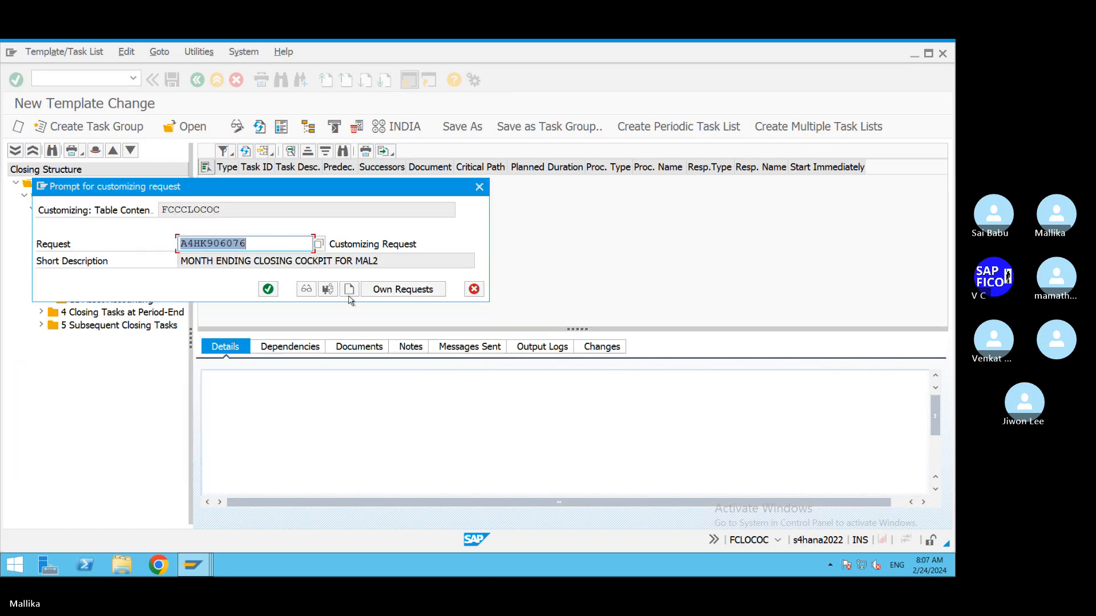
pyautogui.click(268, 290)
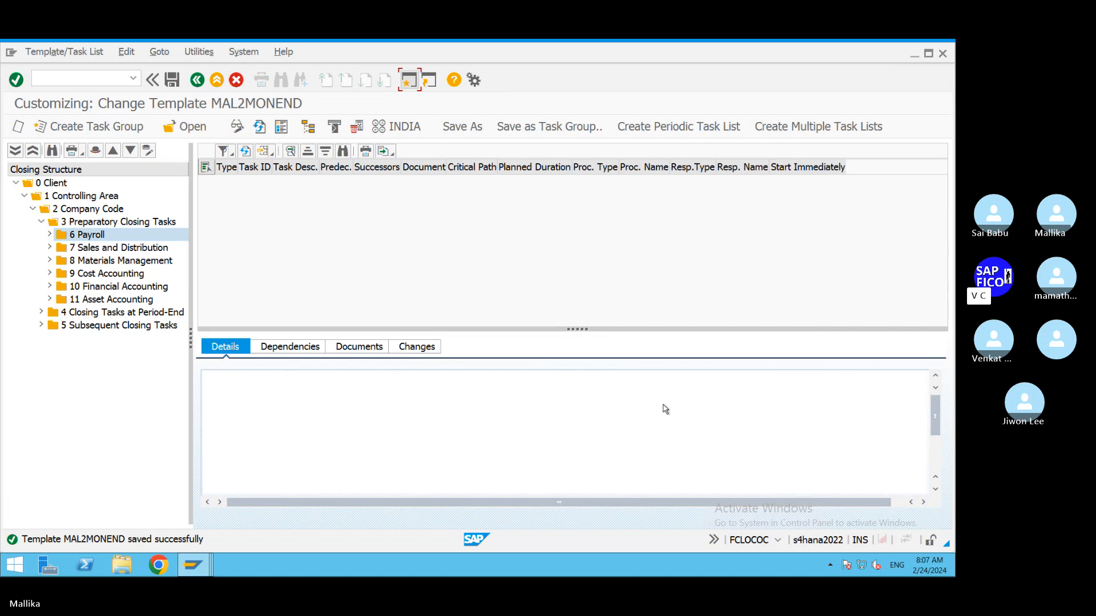
# Step: Delete the Payroll folder with its subobjects from Preparatory Closing Tasks and save the template under the MAL2 closing cockpit request
pyautogui.rightClick(104, 234)
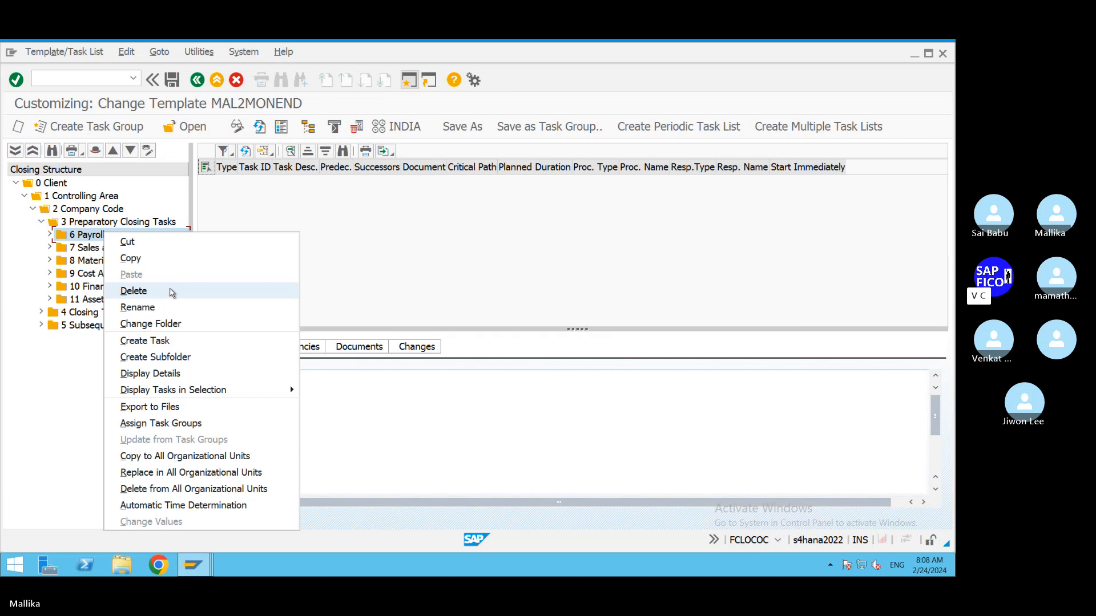
pyautogui.click(172, 292)
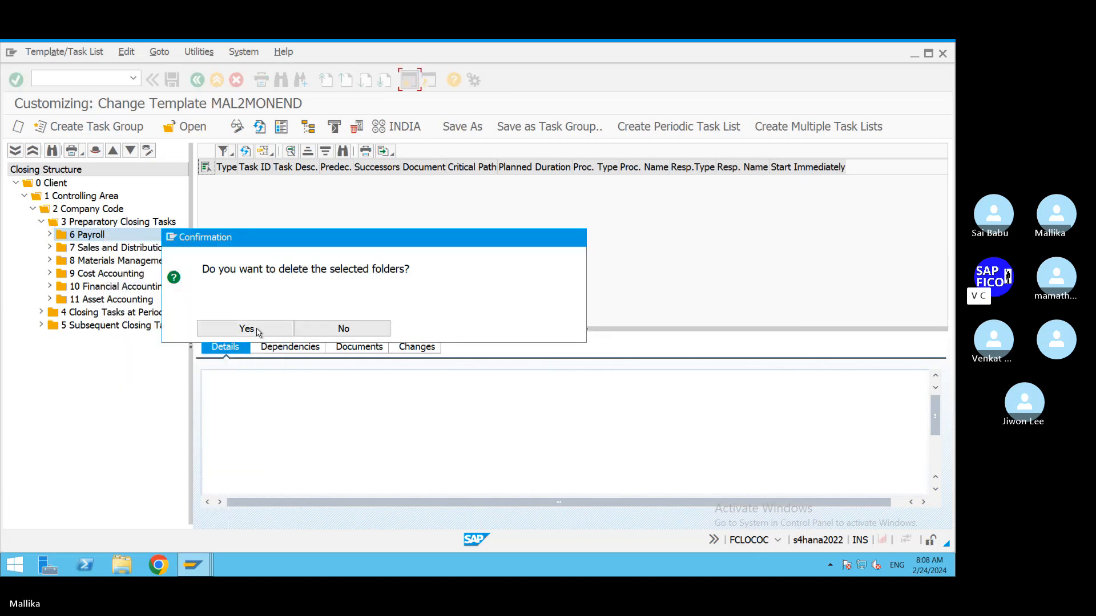
pyautogui.click(257, 331)
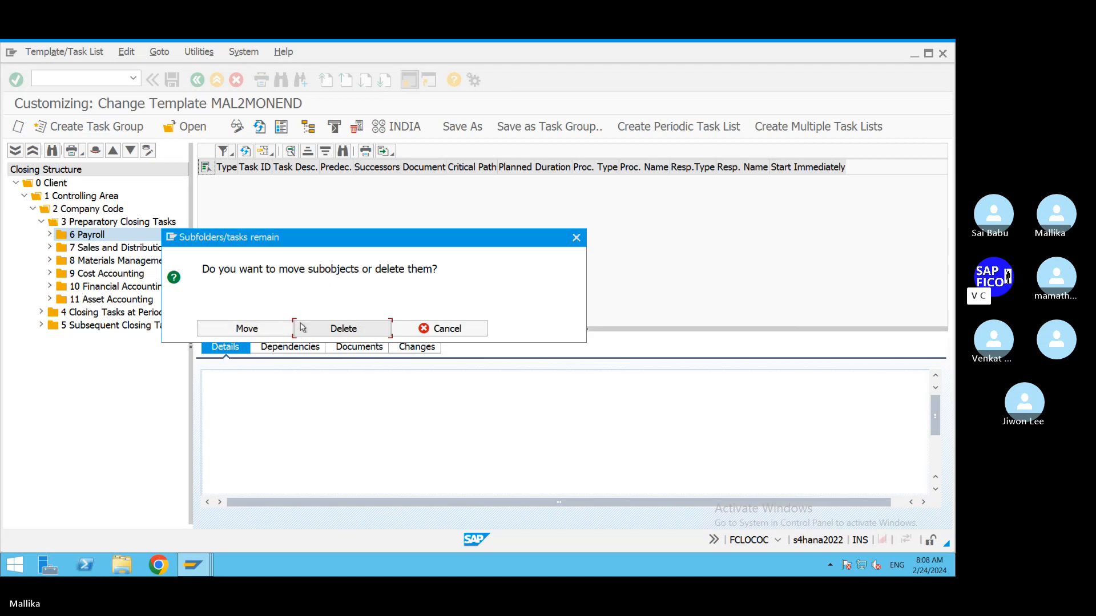
pyautogui.click(335, 329)
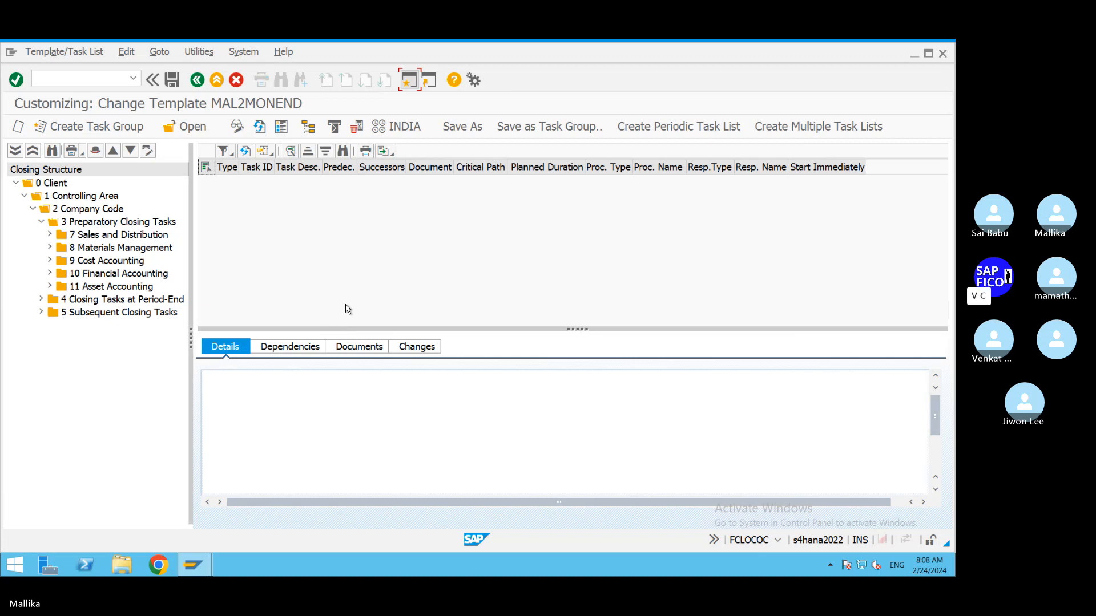
pyautogui.click(173, 81)
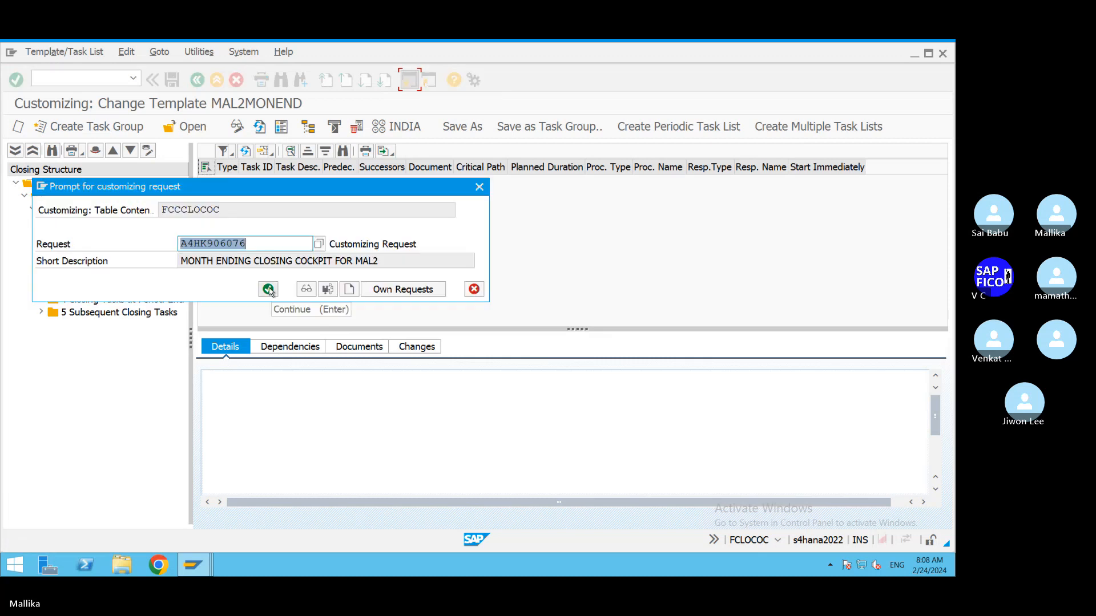
pyautogui.click(268, 289)
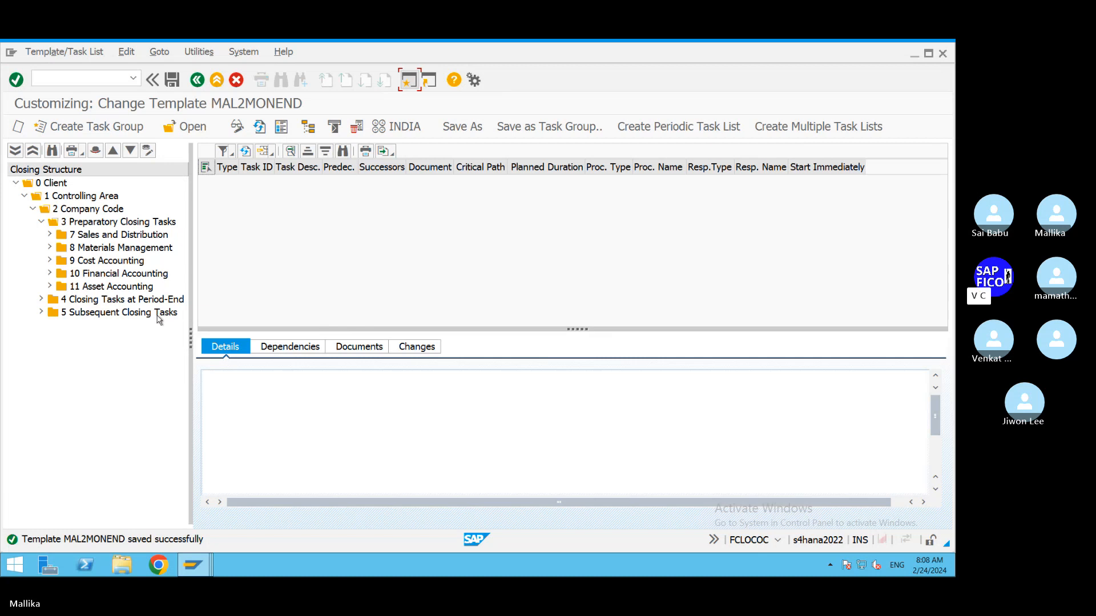
# Step: Expand Closing Tasks at Period-End and Subsequent Closing Tasks, and widen the closing structure to examine their full folder names
pyautogui.click(43, 306)
pyautogui.click(41, 300)
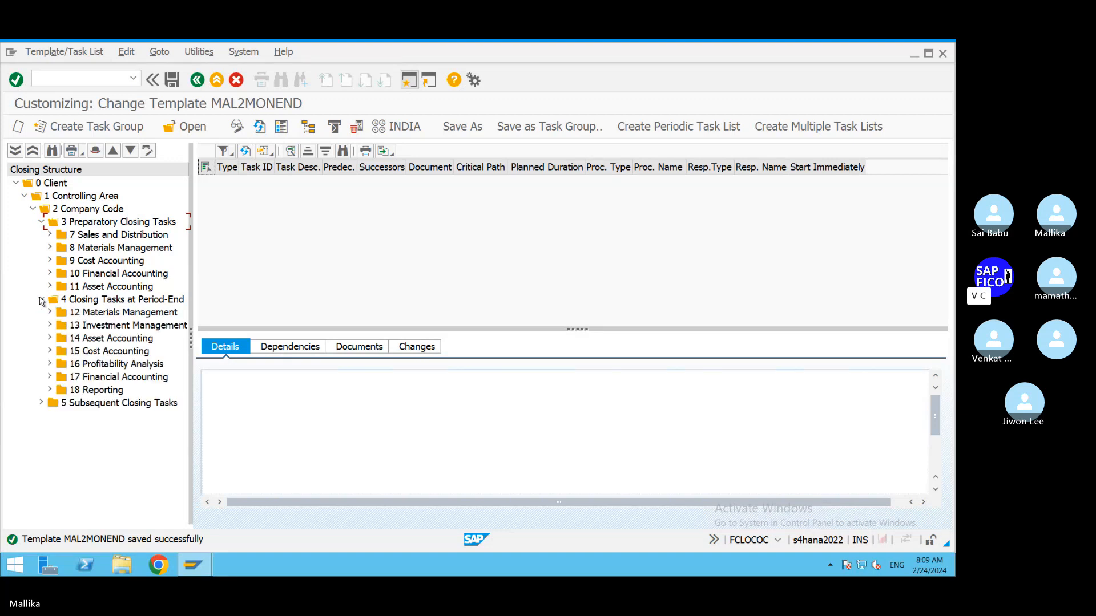
pyautogui.click(41, 300)
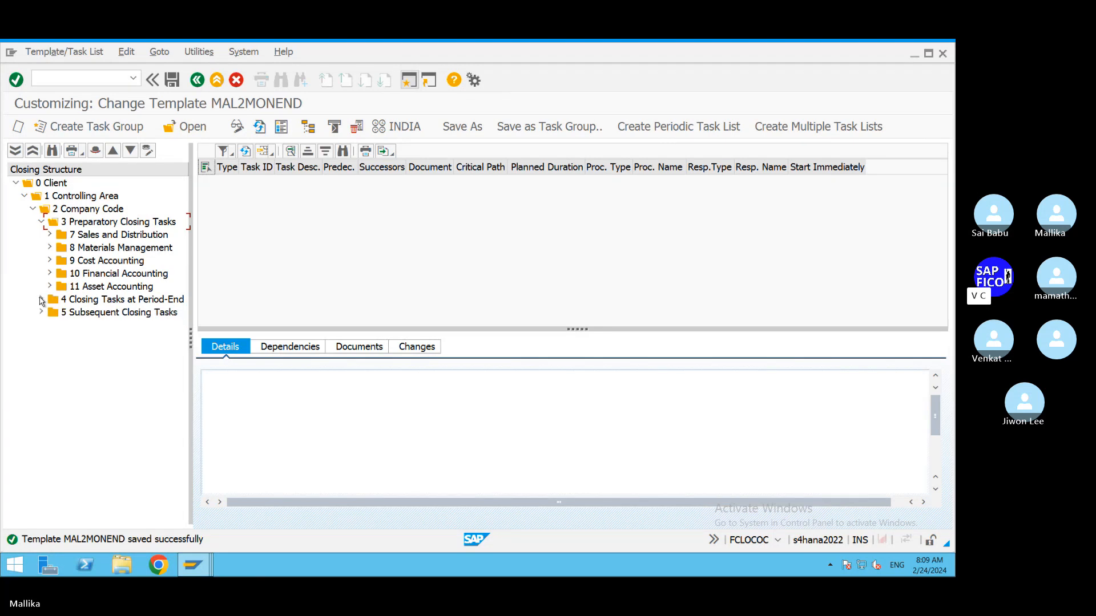
pyautogui.click(41, 300)
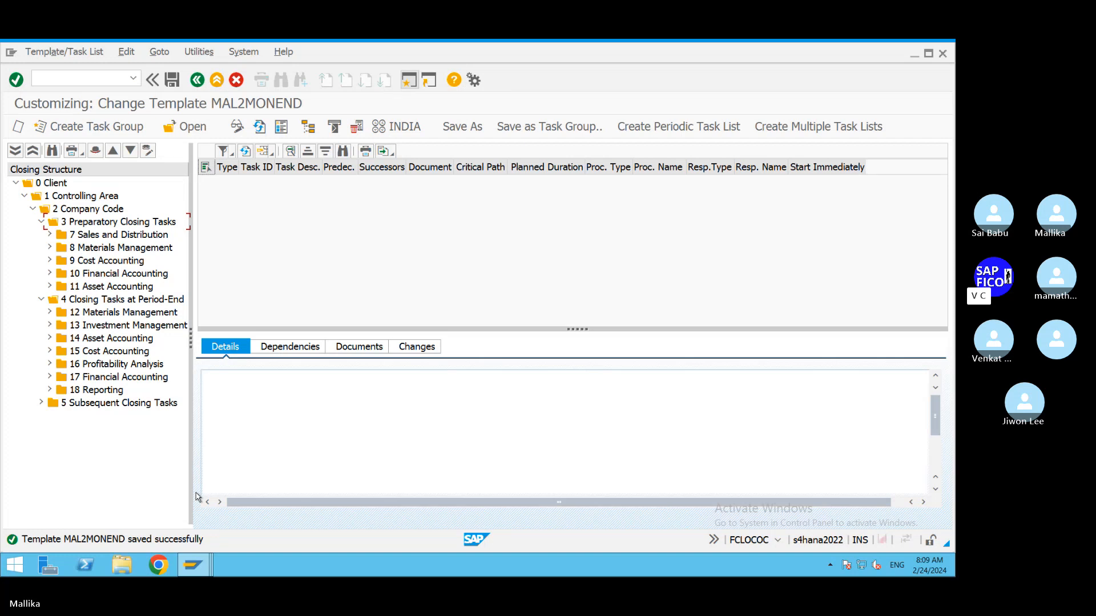
pyautogui.click(41, 403)
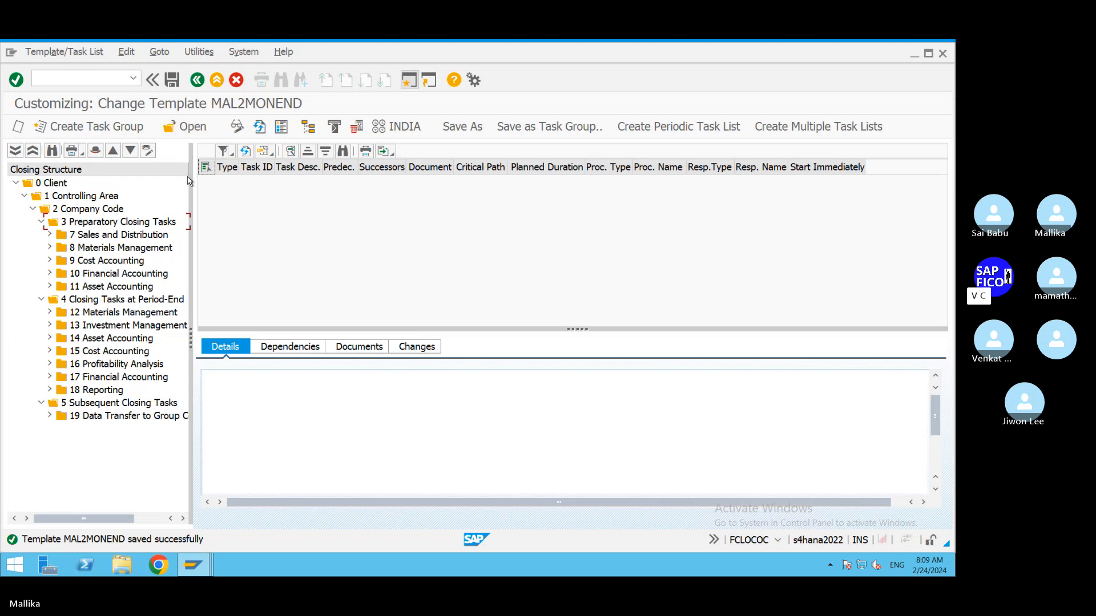
pyautogui.moveTo(192, 180); pyautogui.dragTo(273, 190)
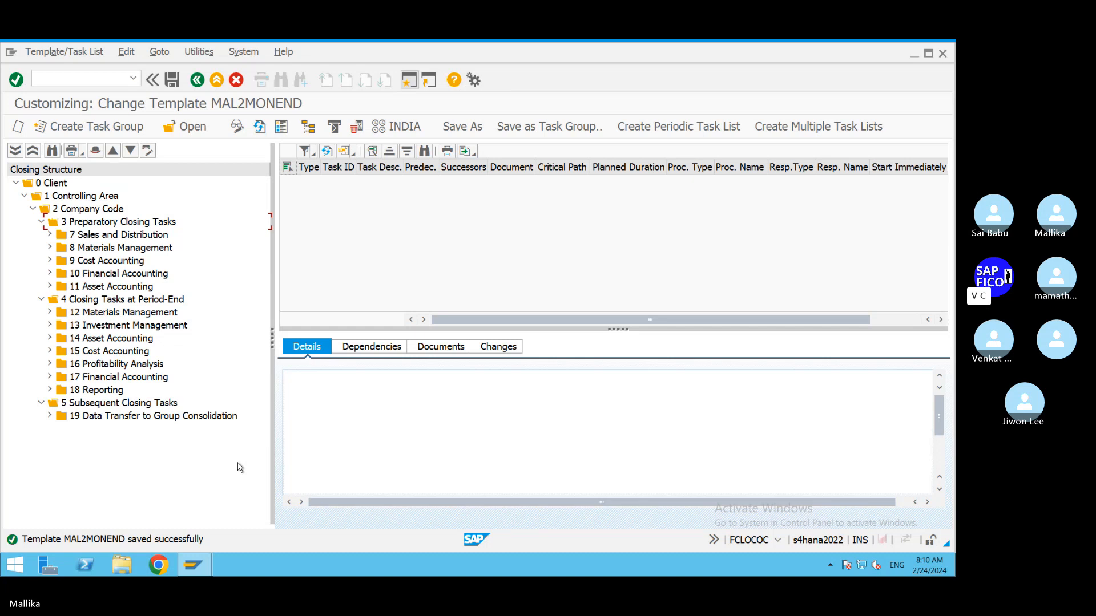
# Step: Delete the Subsequent Closing Tasks folder together with its subobjects and save the template under the same customizing request
pyautogui.click(163, 405)
pyautogui.rightClick(162, 405)
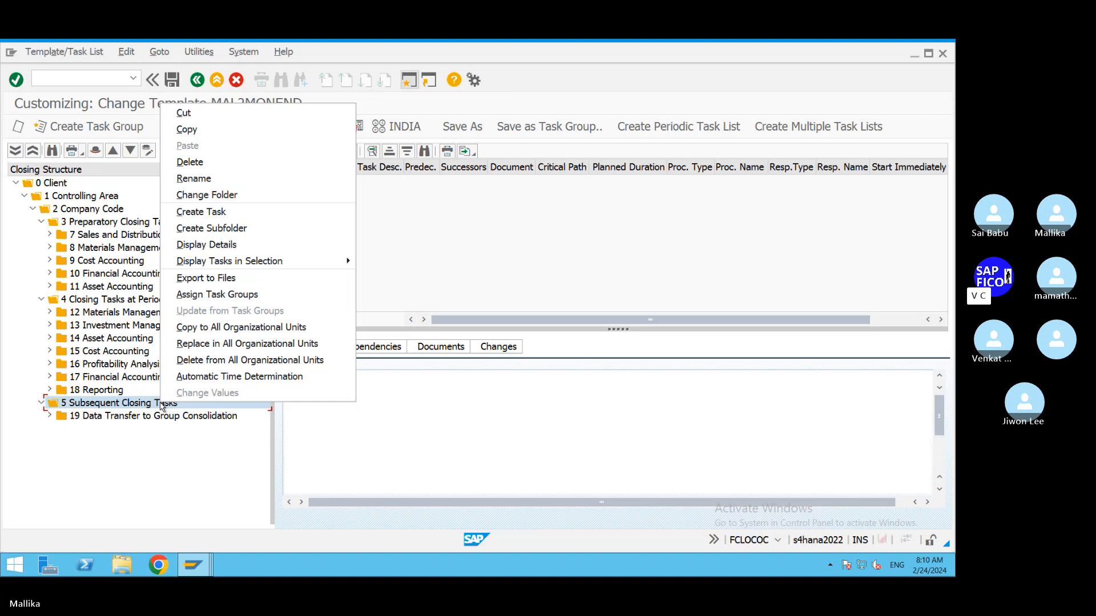
pyautogui.click(233, 166)
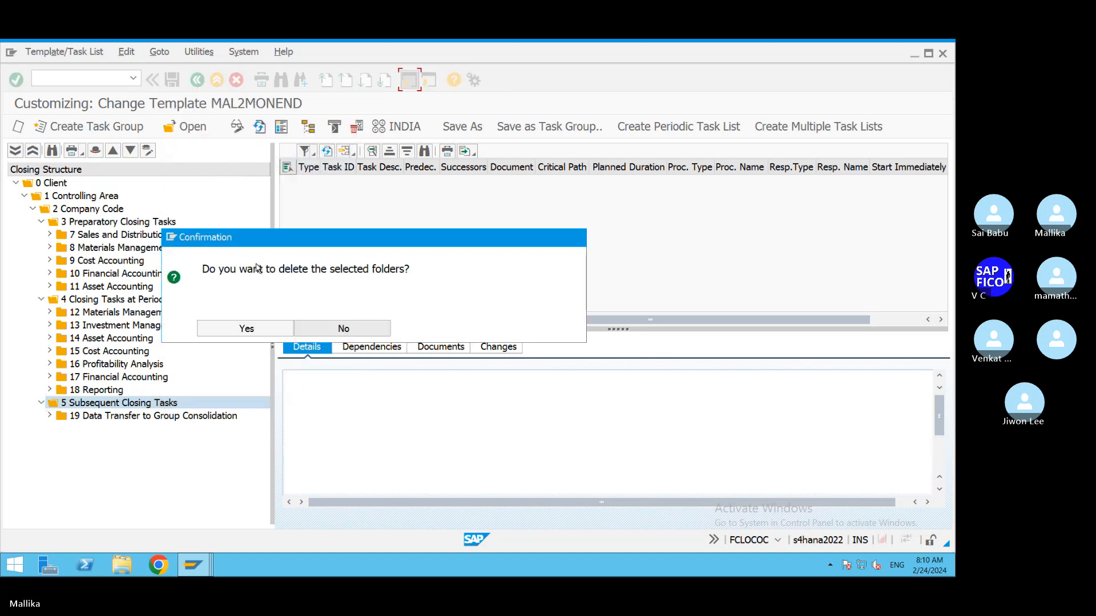
pyautogui.click(271, 335)
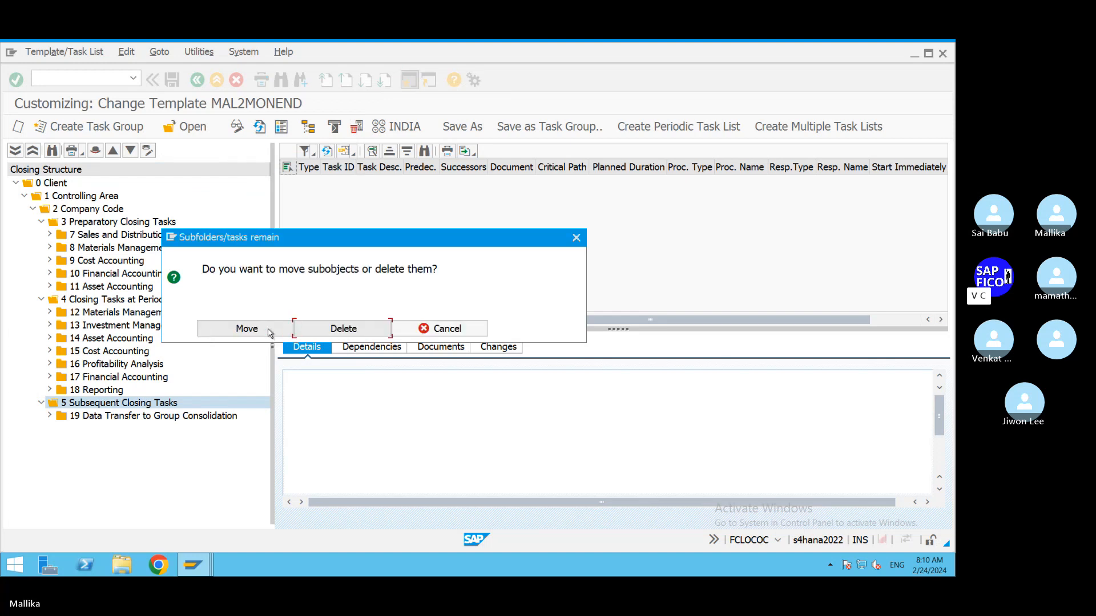
pyautogui.click(341, 329)
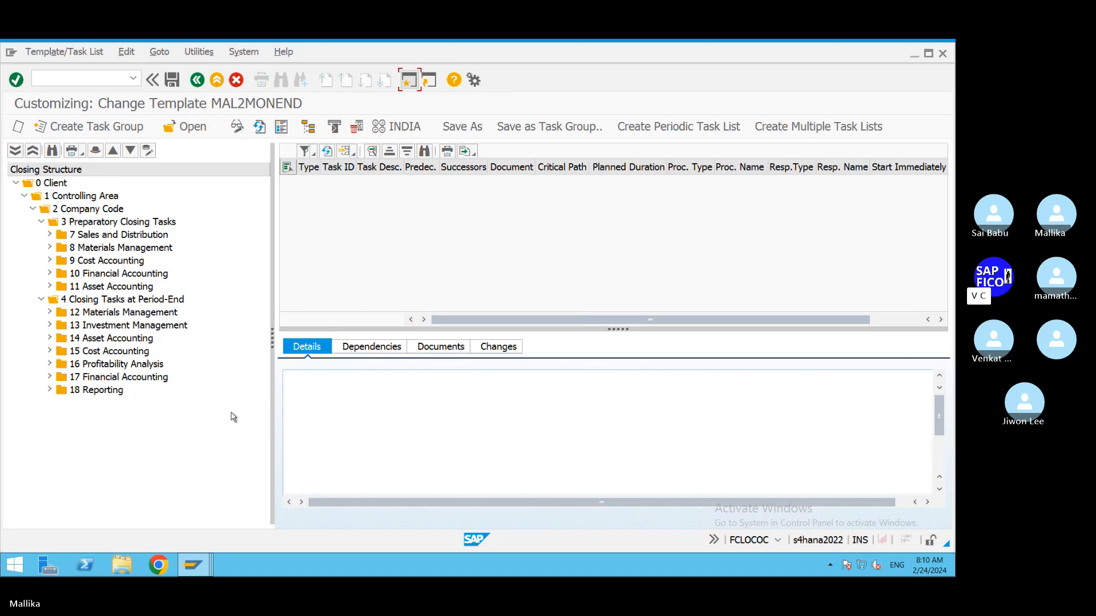
pyautogui.click(173, 81)
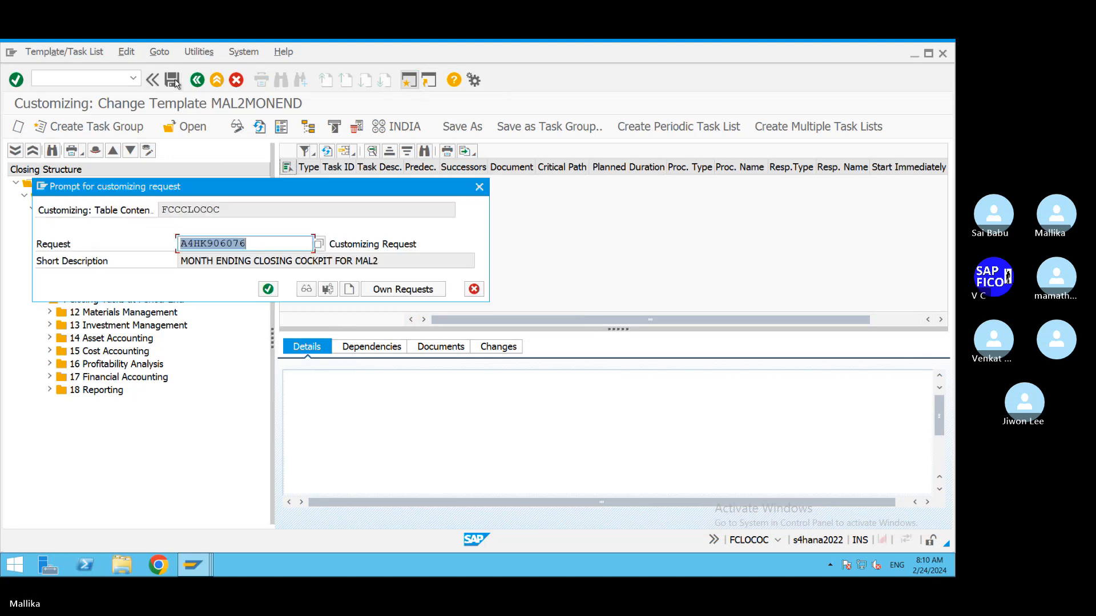
pyautogui.click(267, 289)
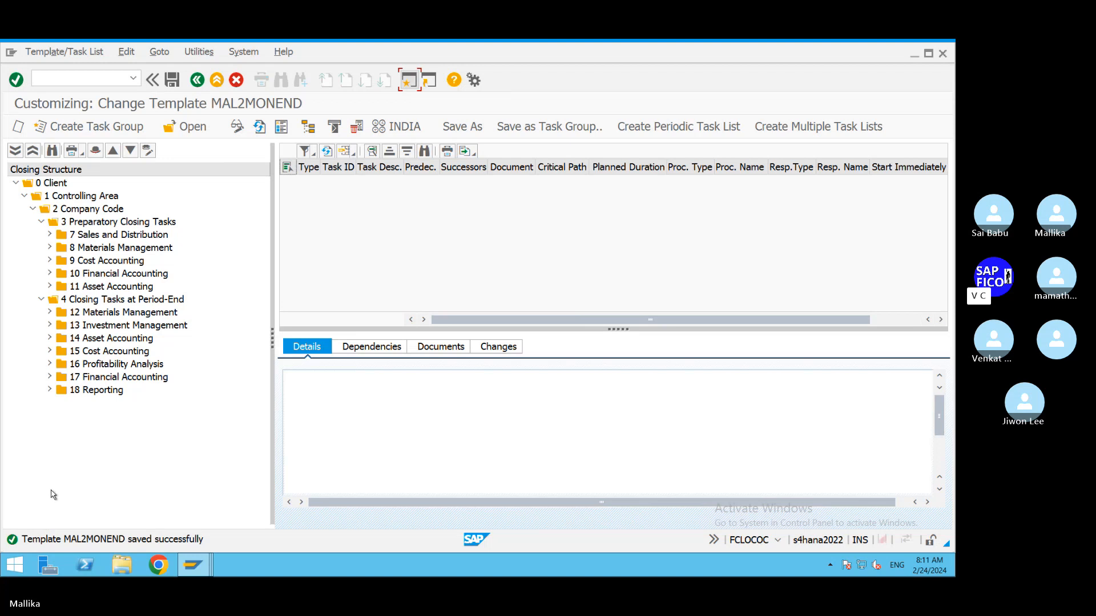
# Step: Expand Financial Accounting under Closing Tasks at Period-End and widen the closing structure to read its full task names
pyautogui.click(50, 379)
pyautogui.scroll(-1, 264, 472)
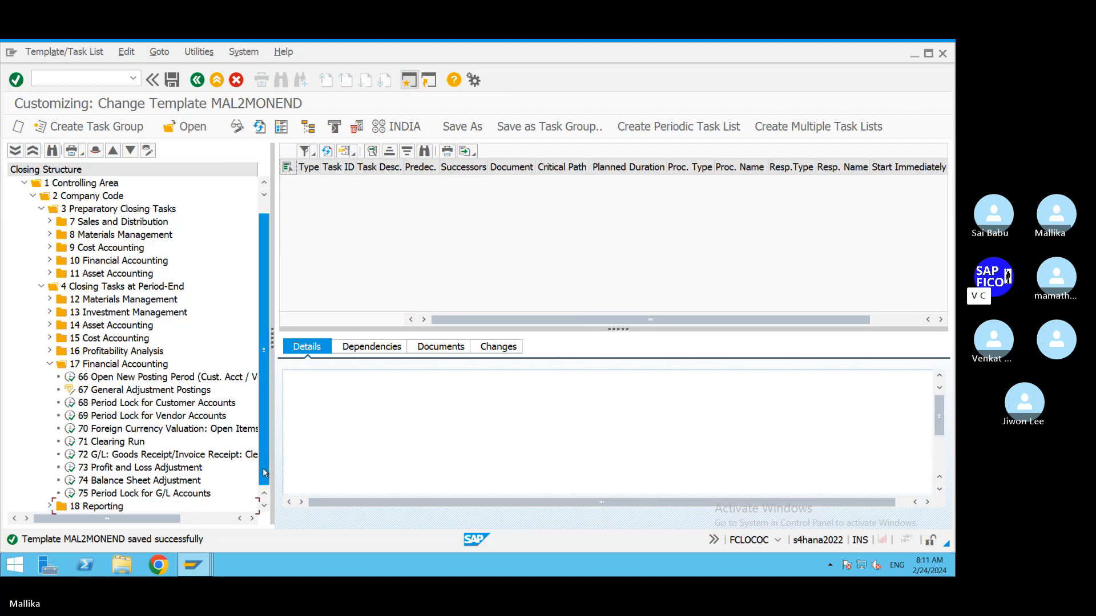
pyautogui.scroll(-1, 264, 472)
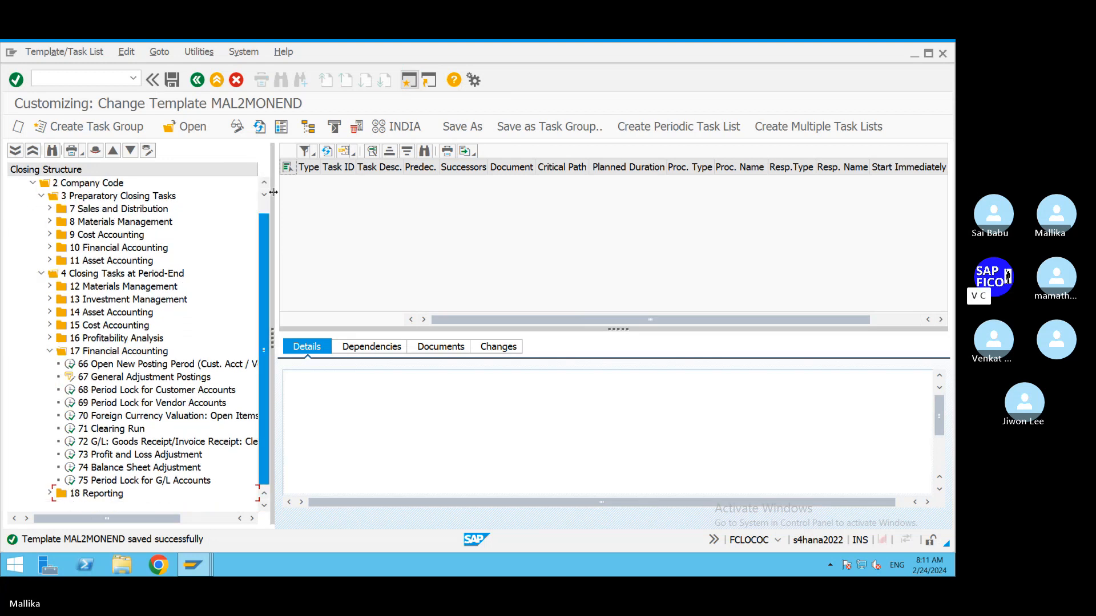
pyautogui.moveTo(273, 192); pyautogui.dragTo(375, 217)
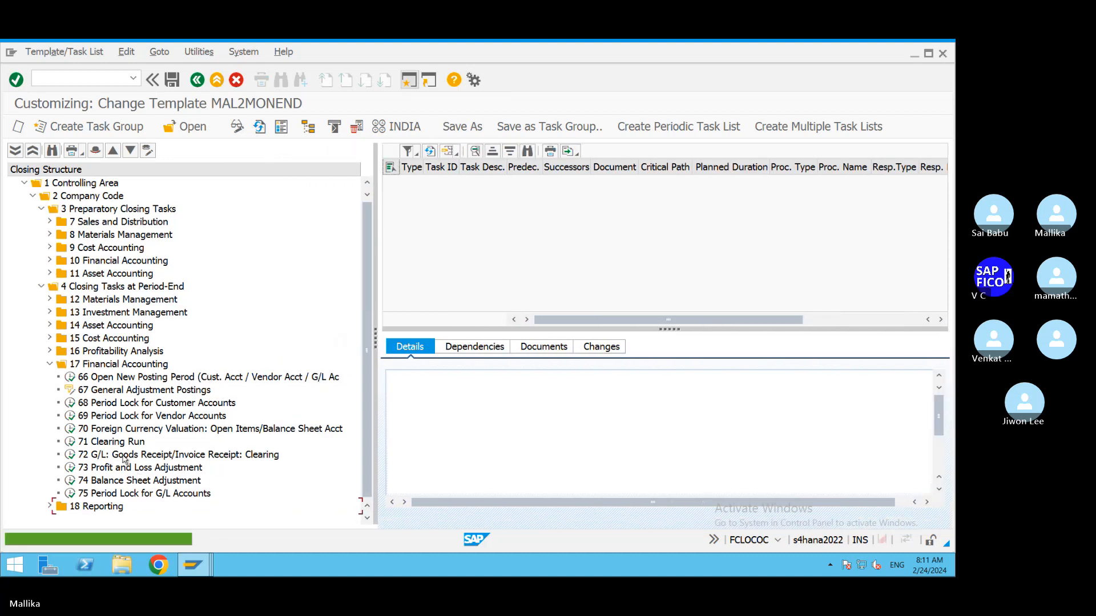
# Step: Open the Foreign Currency Valuation: Open Items/Balance Sheet Accts task for editing and examine its program name and available task types
pyautogui.rightClick(156, 432)
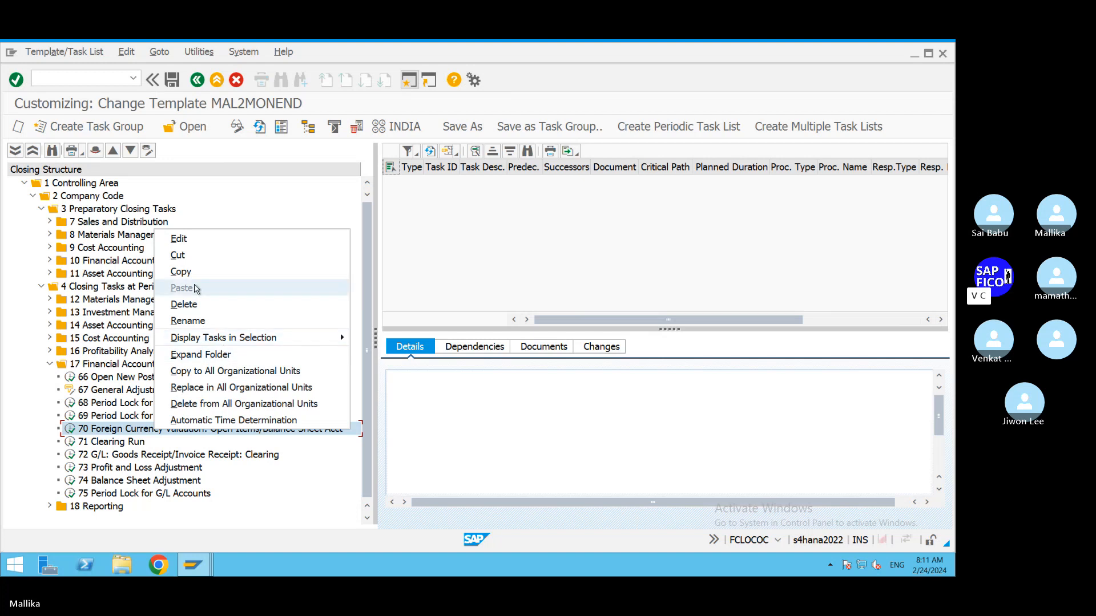
pyautogui.click(201, 240)
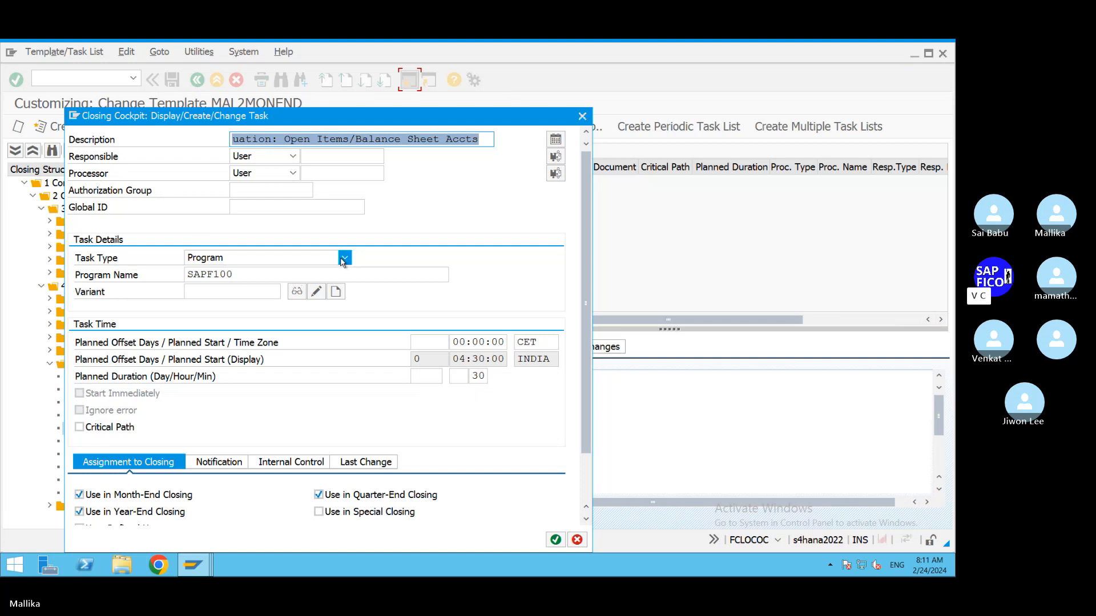
pyautogui.click(238, 274)
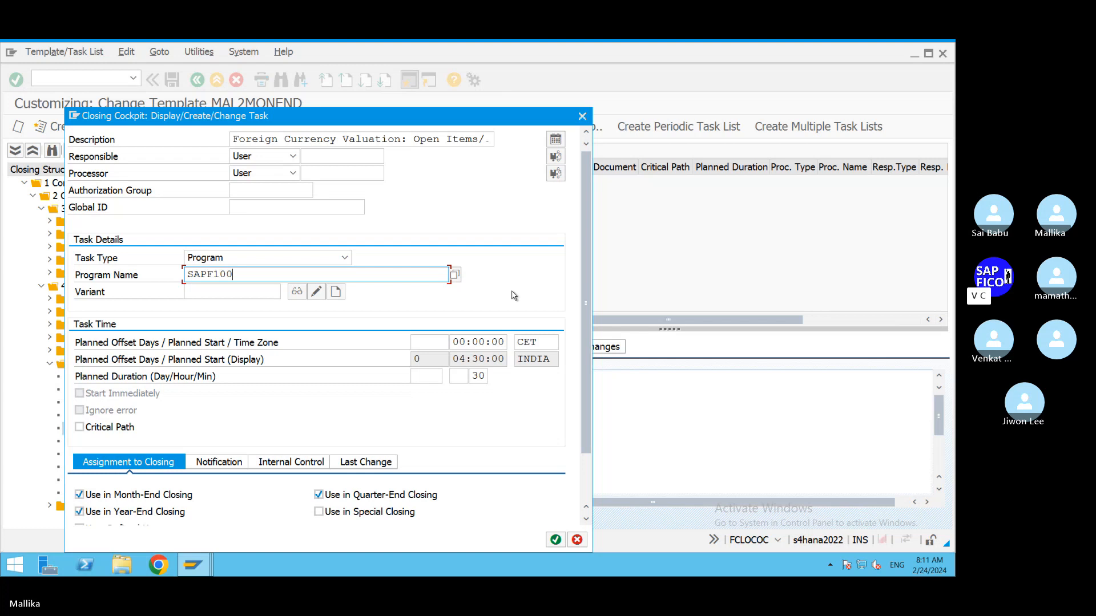
pyautogui.click(345, 258)
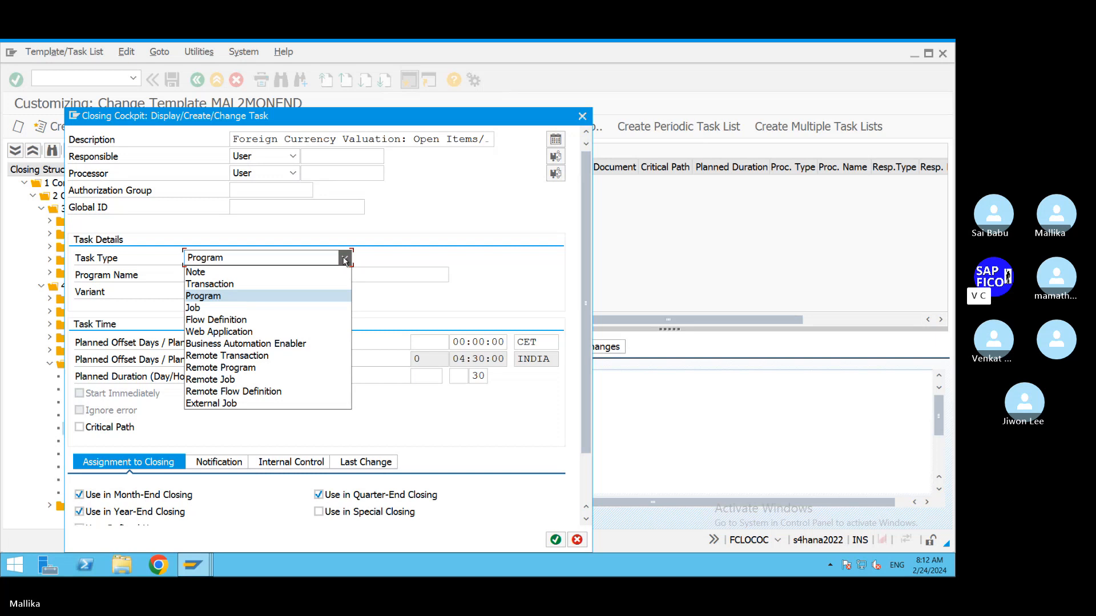
pyautogui.click(344, 259)
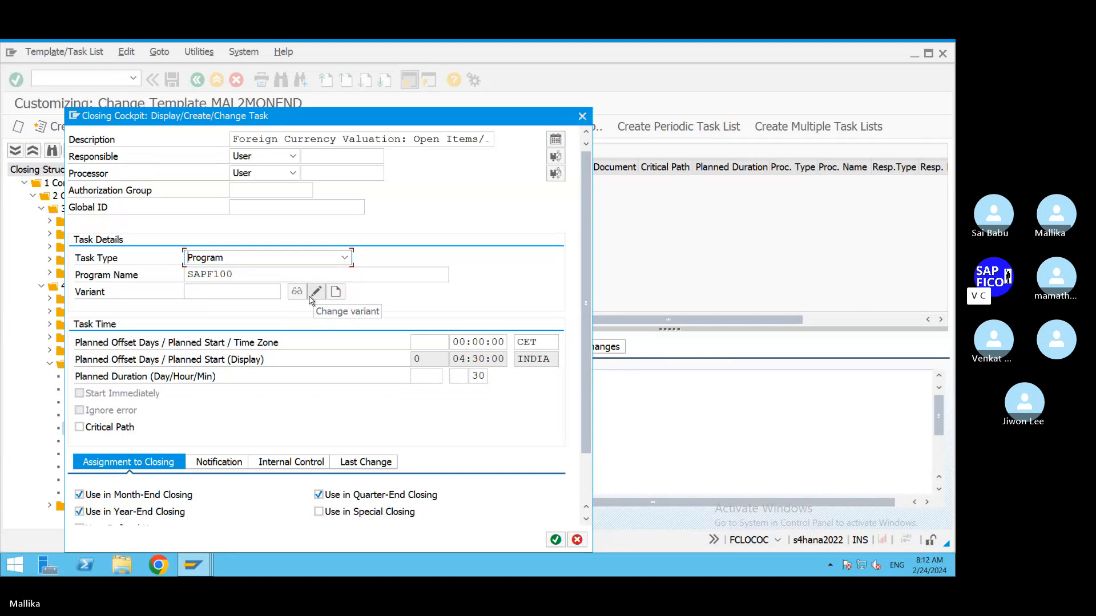
# Step: Switch to the Display G/L Account Centrally session, leave that transaction, and open the ABAP Editor with transaction SE38
pyautogui.click(207, 571)
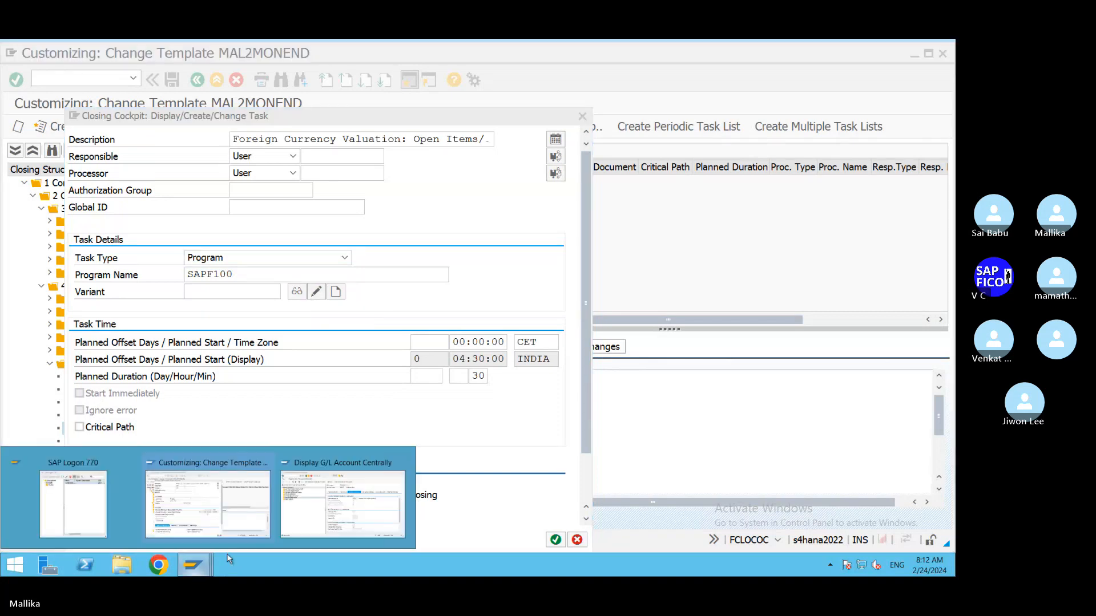
pyautogui.click(325, 514)
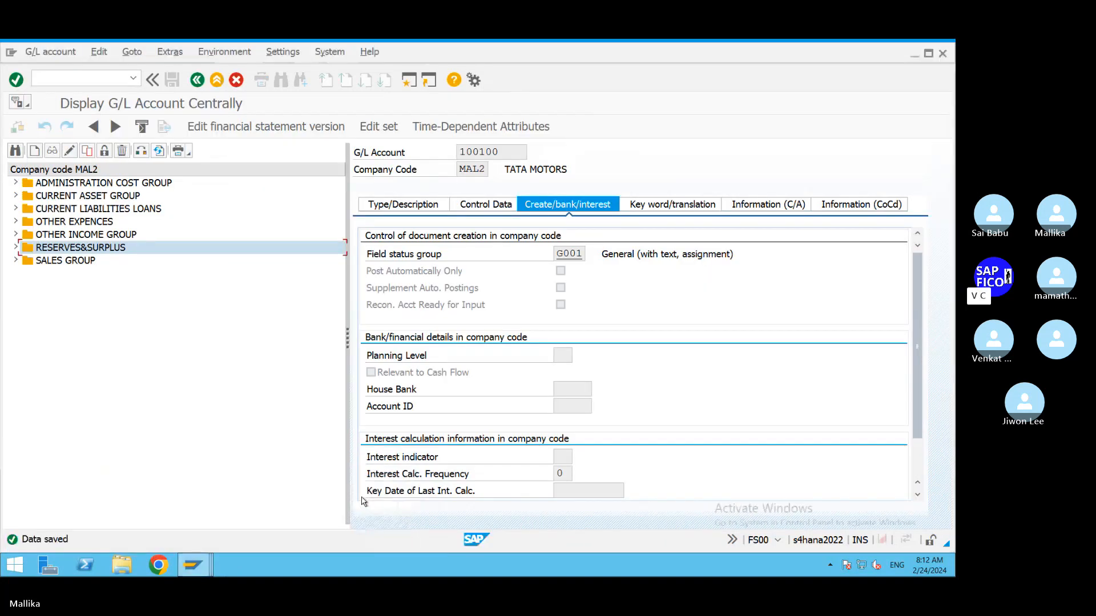
pyautogui.click(61, 76)
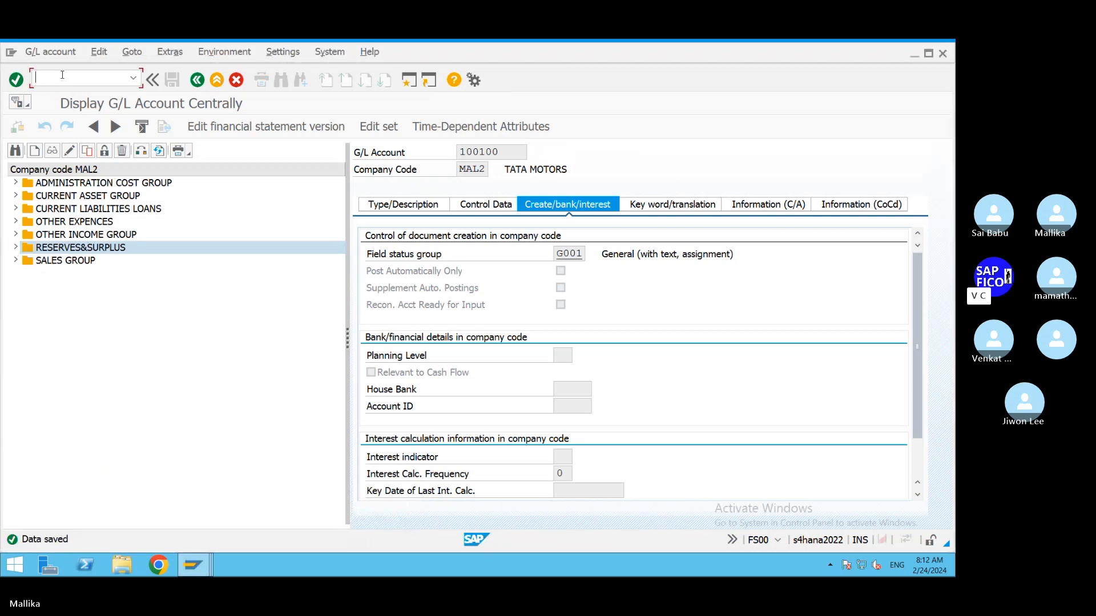
pyautogui.write('/n')
pyautogui.press('Return')
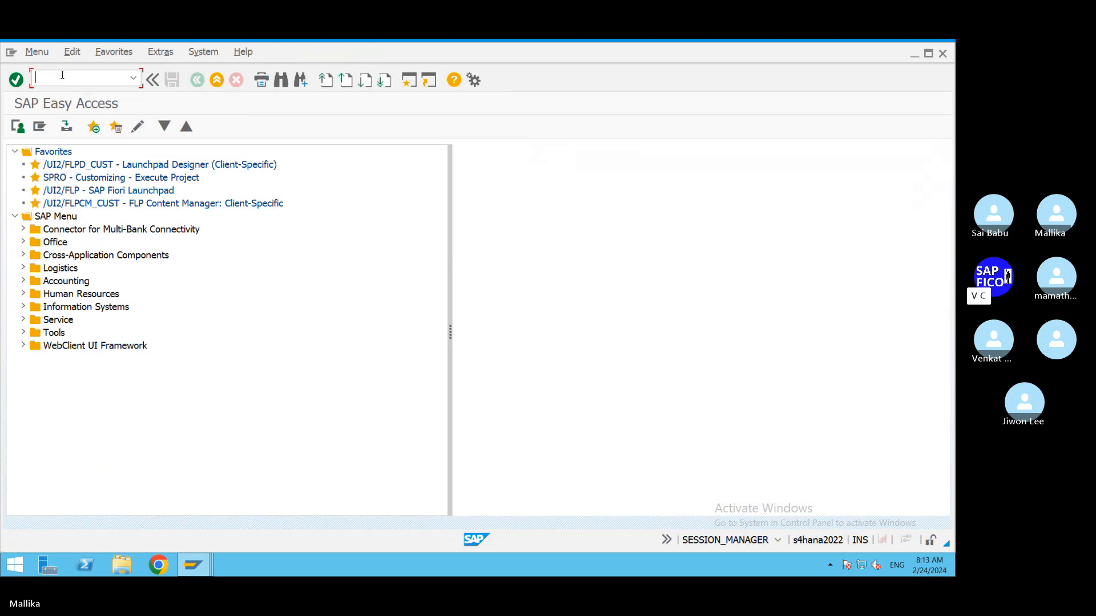
pyautogui.write('/NSE38')
pyautogui.press('Return')
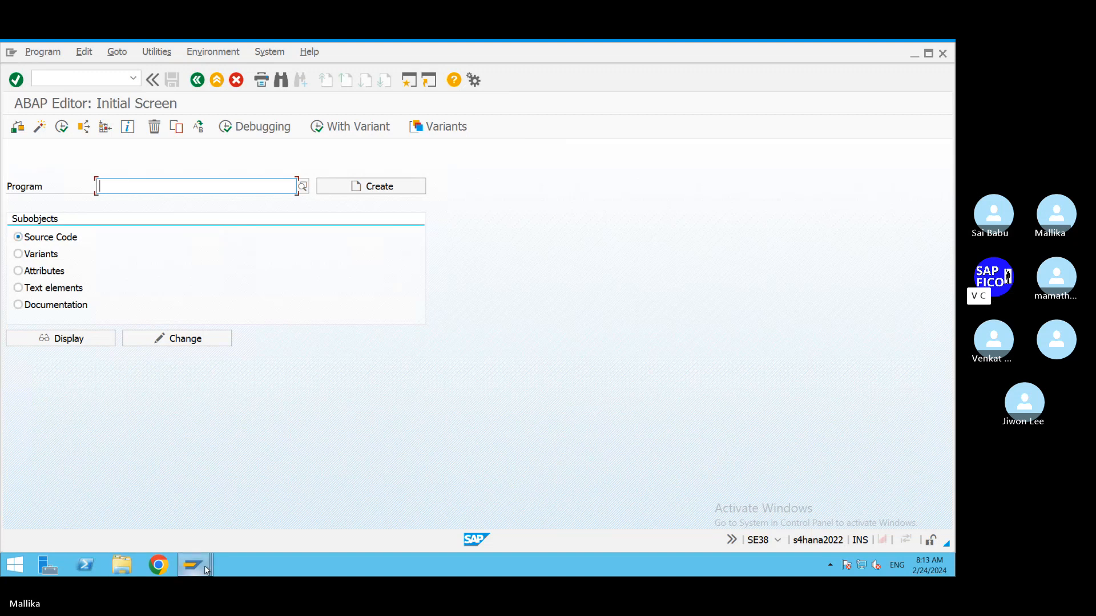
# Step: Copy program name SAPF100 from the Foreign Currency Valuation task into the ABAP Editor and try to execute the program
pyautogui.moveTo(194, 565)
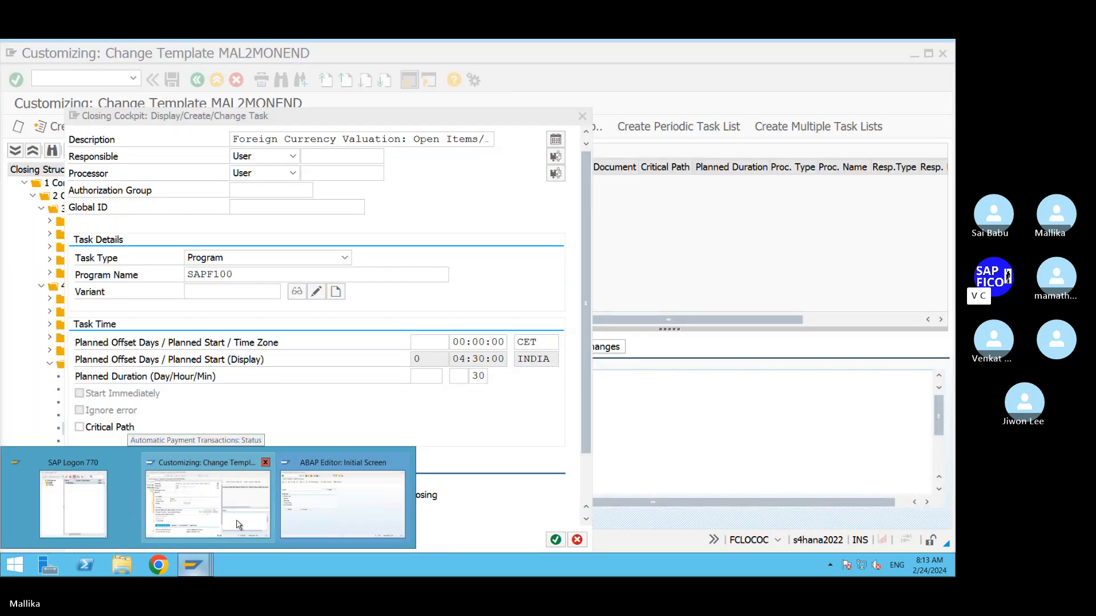
pyautogui.click(224, 539)
pyautogui.moveTo(249, 274); pyautogui.dragTo(110, 298)
pyautogui.hotkey('ctrl', 'c')
pyautogui.click(110, 298)
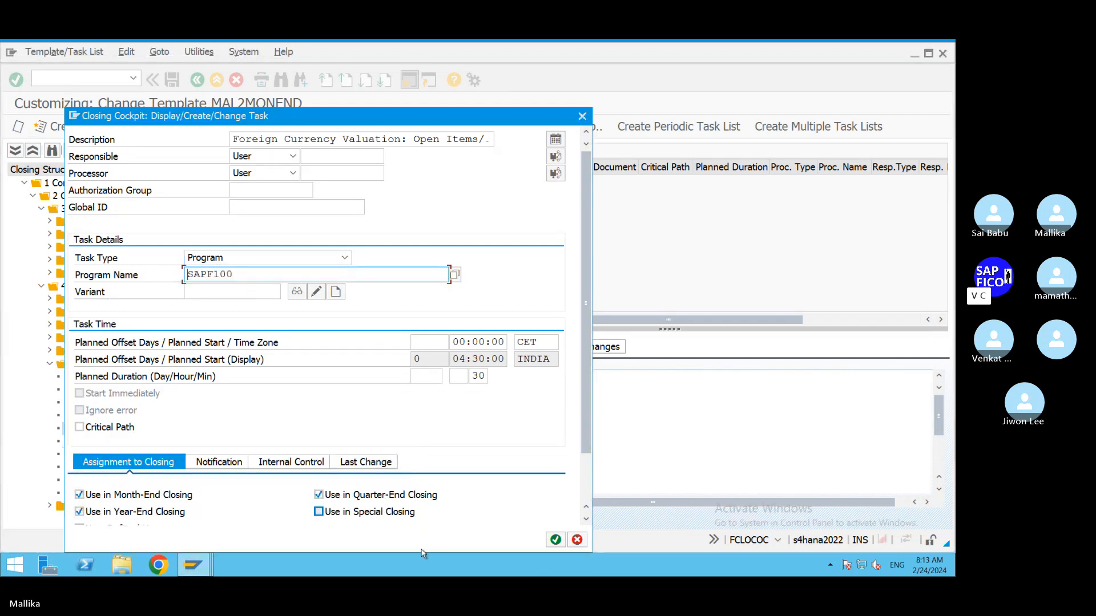
pyautogui.click(206, 571)
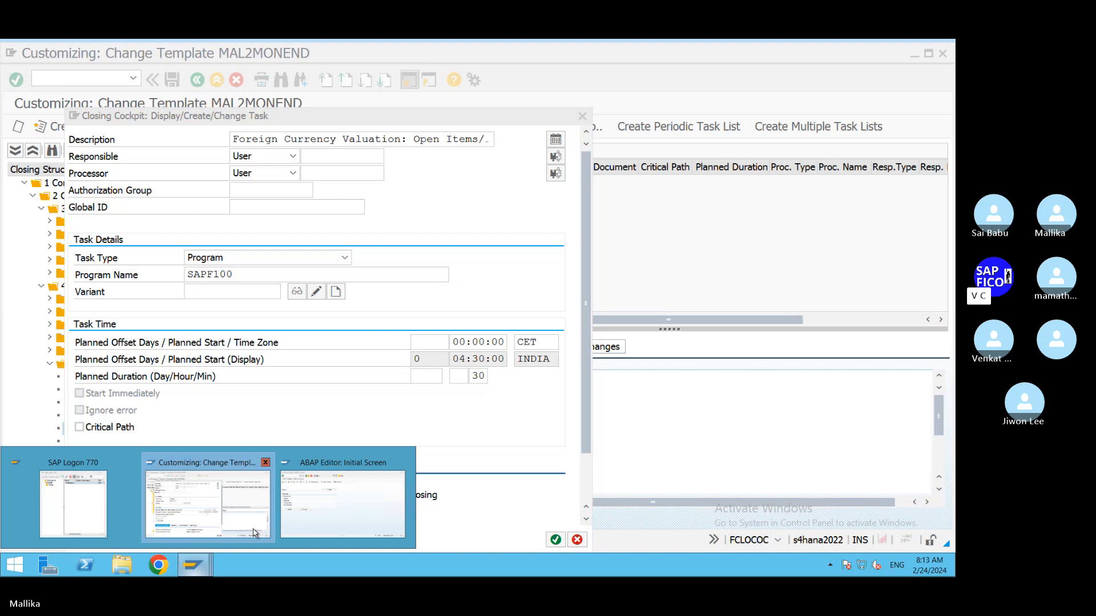
pyautogui.click(316, 528)
pyautogui.hotkey('ctrl', 'v')
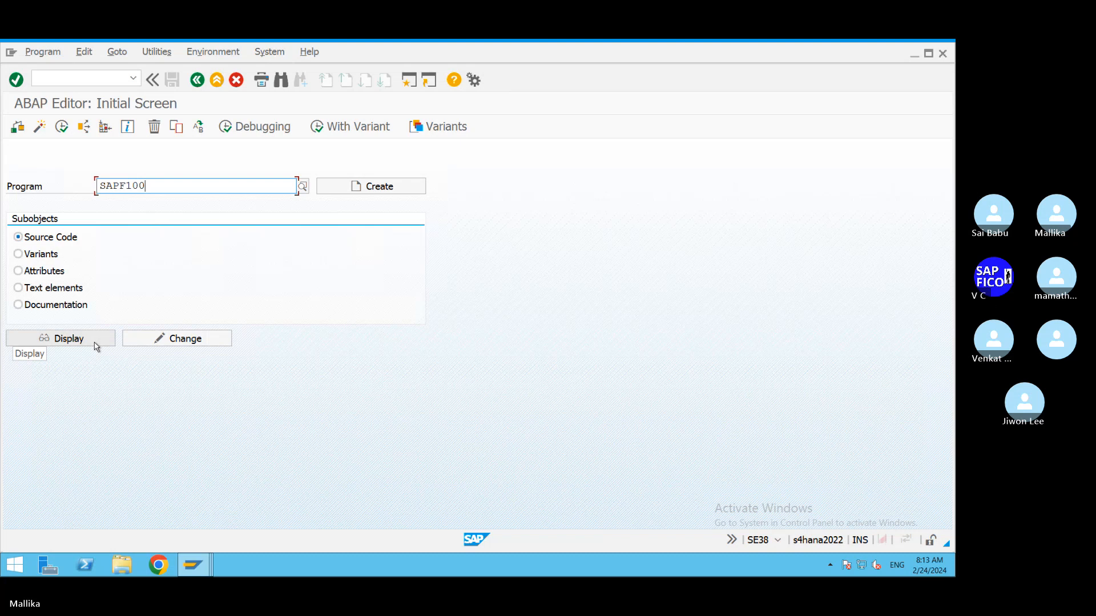
pyautogui.click(62, 128)
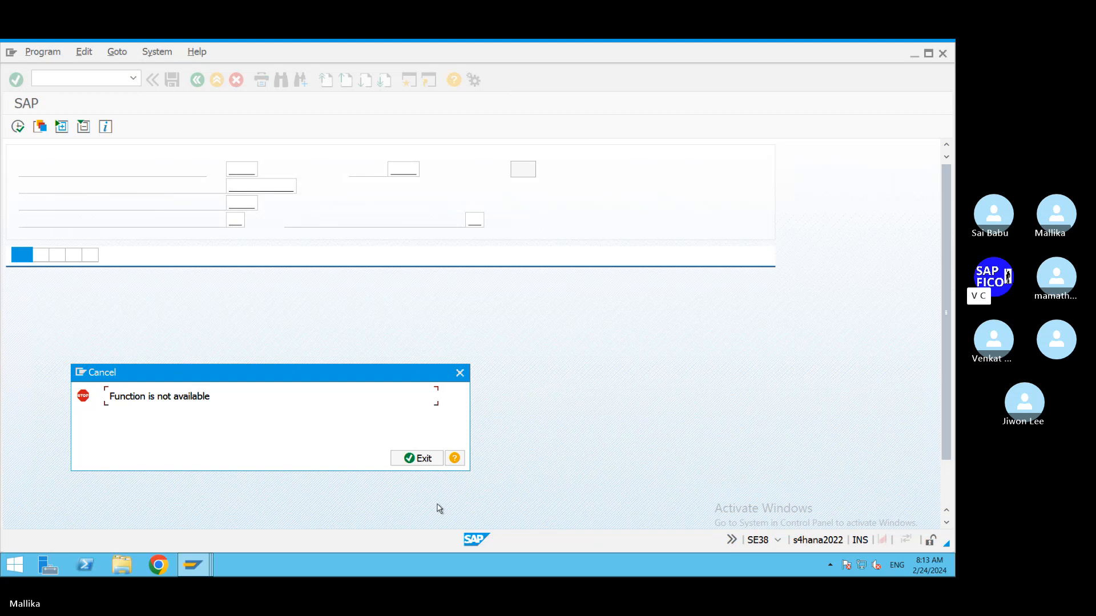
pyautogui.click(420, 458)
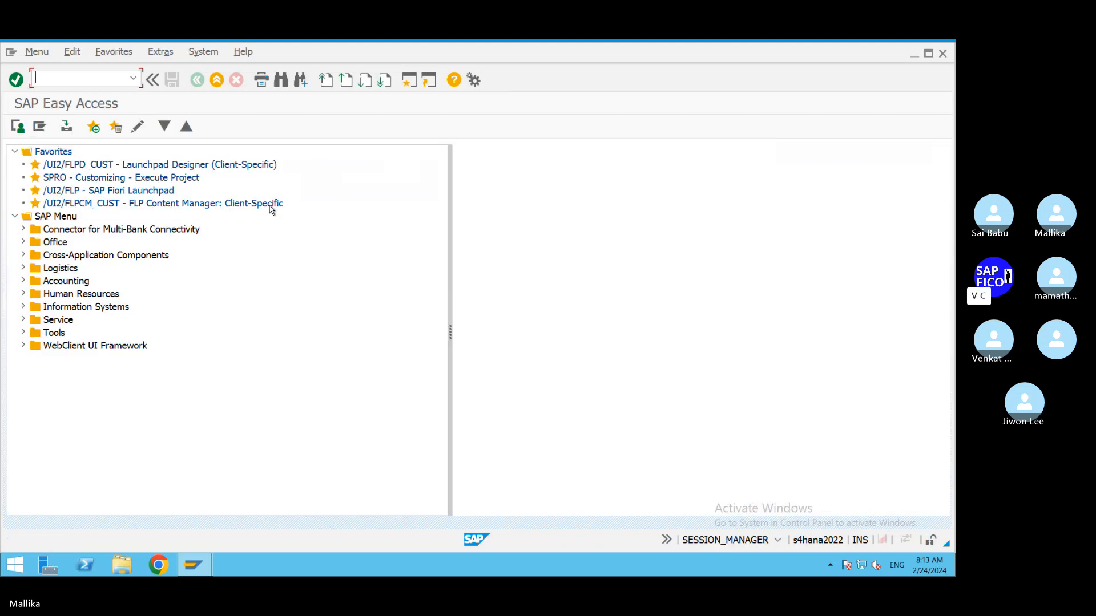
# Step: Reopen transaction SE38, display the source code of program SAPF100, and return to the editor's initial screen
pyautogui.click(135, 80)
pyautogui.click(88, 90)
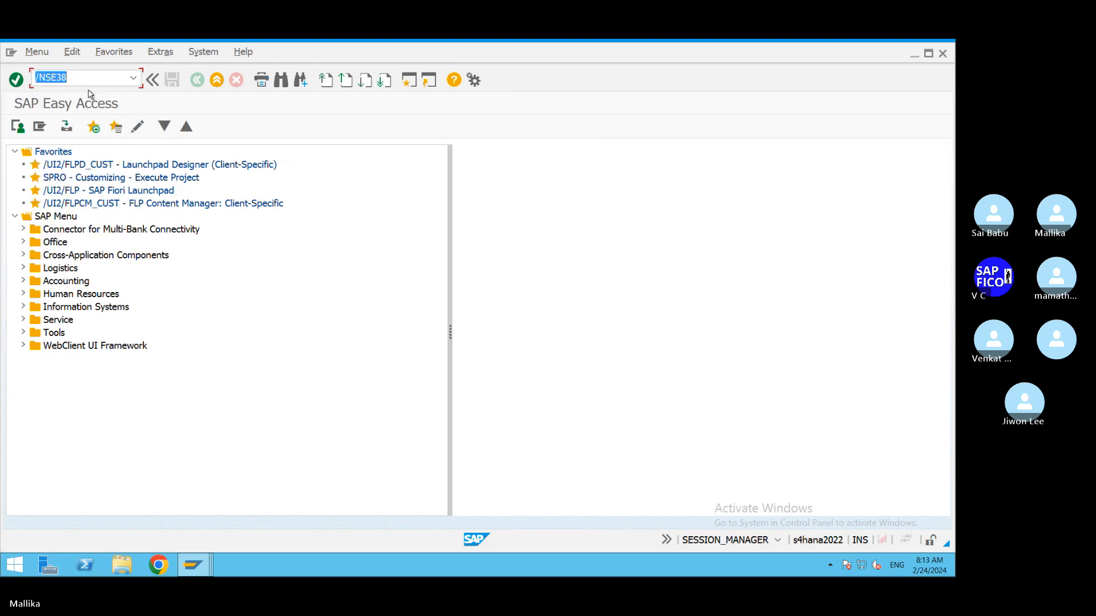
pyautogui.press('Return')
pyautogui.click(166, 184)
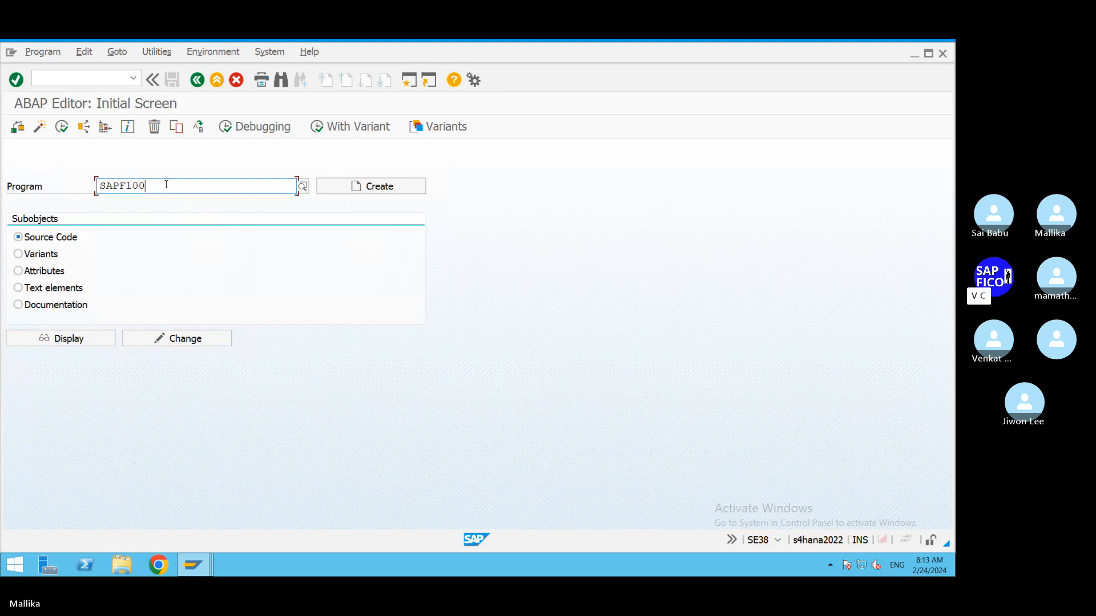
pyautogui.click(100, 339)
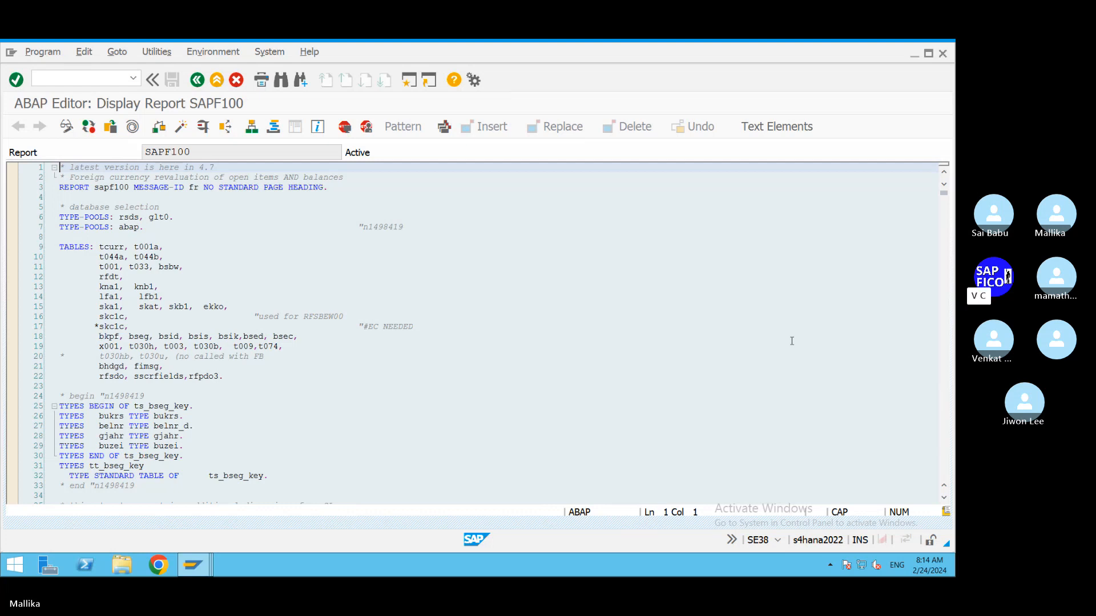
pyautogui.click(196, 80)
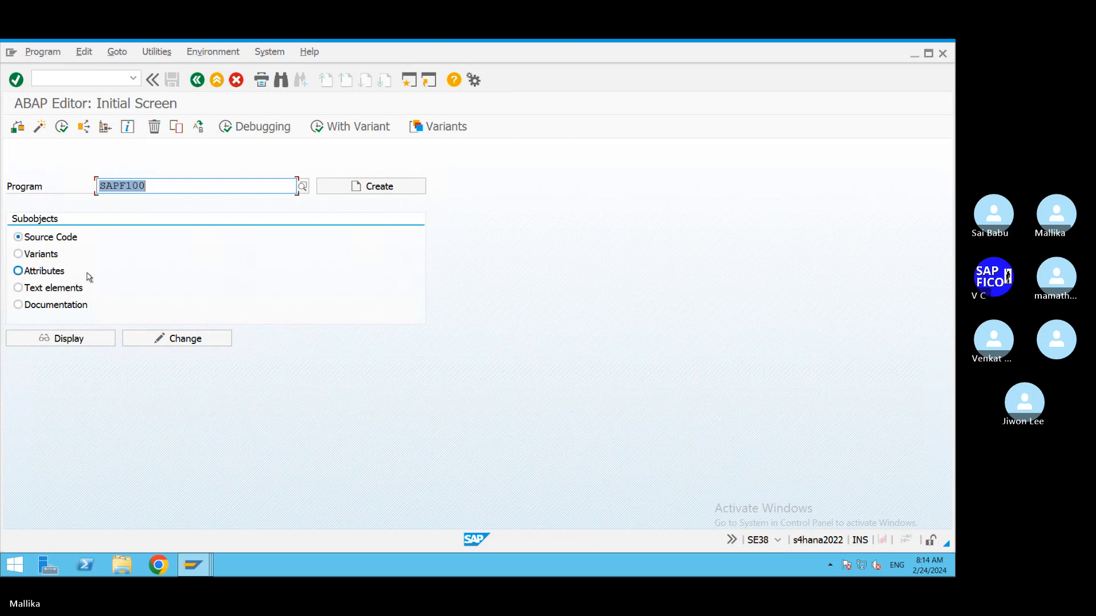
# Step: Try to execute program SAPF100 with the Variants subobject selected
pyautogui.click(19, 255)
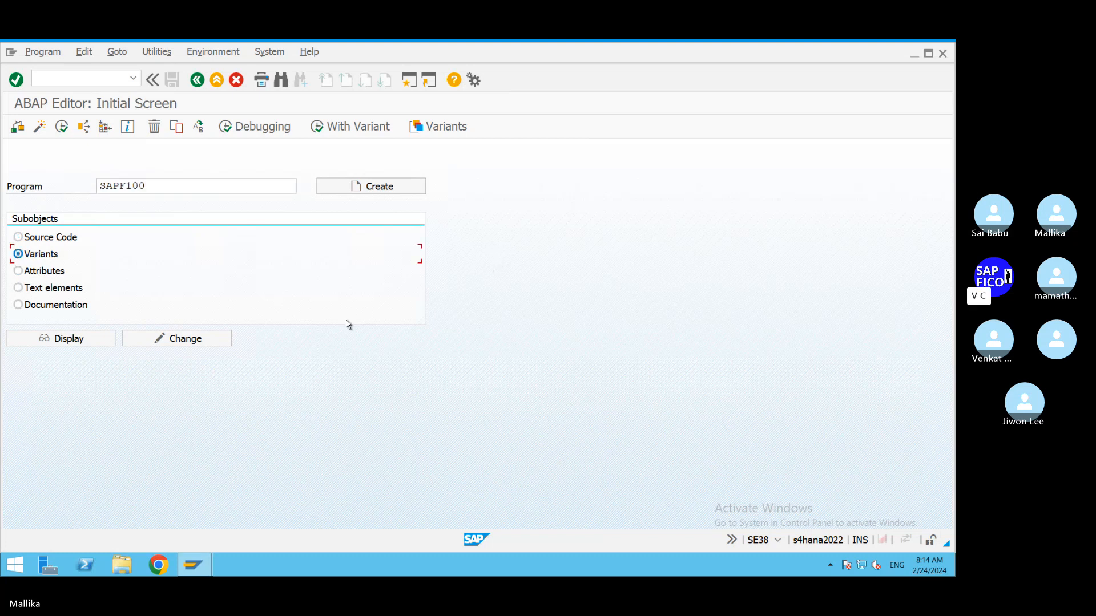
pyautogui.click(61, 127)
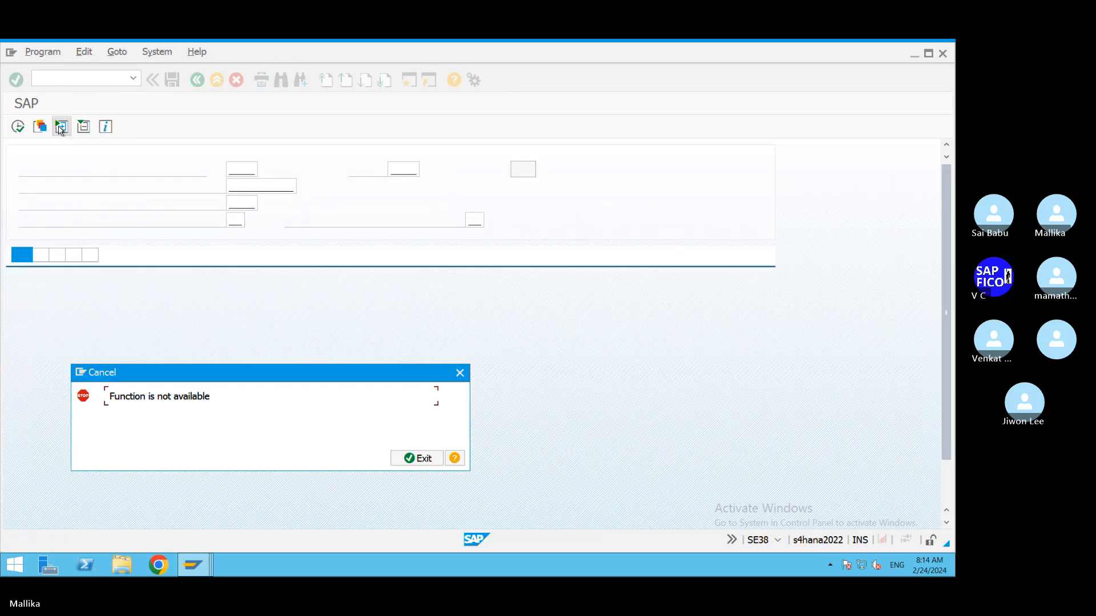
pyautogui.click(415, 459)
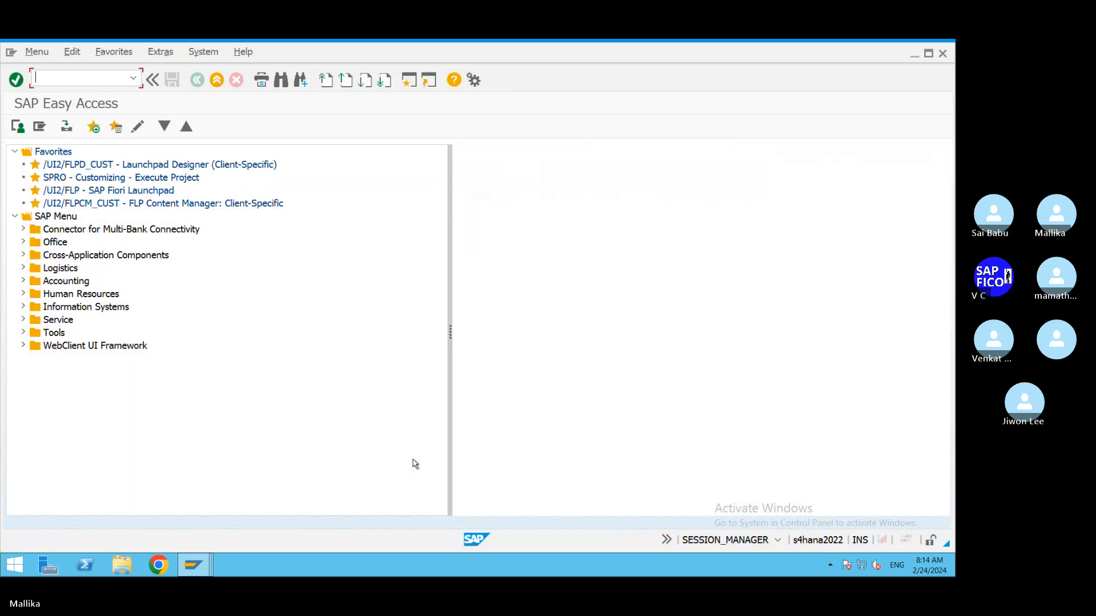
# Step: Reopen transaction SE38, view the SAPF100 source code in change mode, and return to the editor's initial screen
pyautogui.click(133, 77)
pyautogui.click(94, 96)
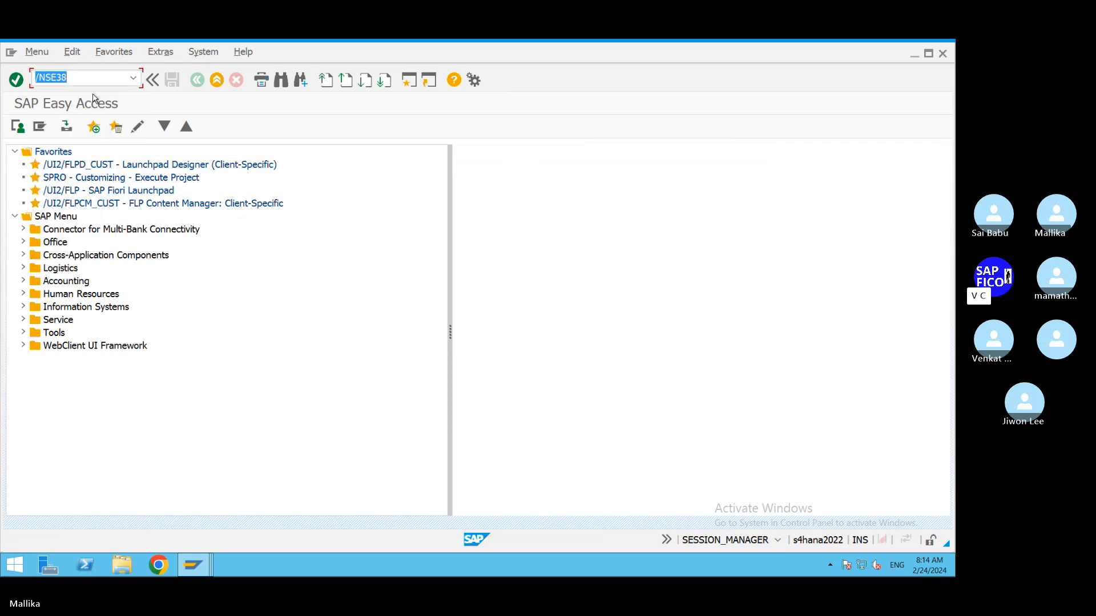
pyautogui.press('Return')
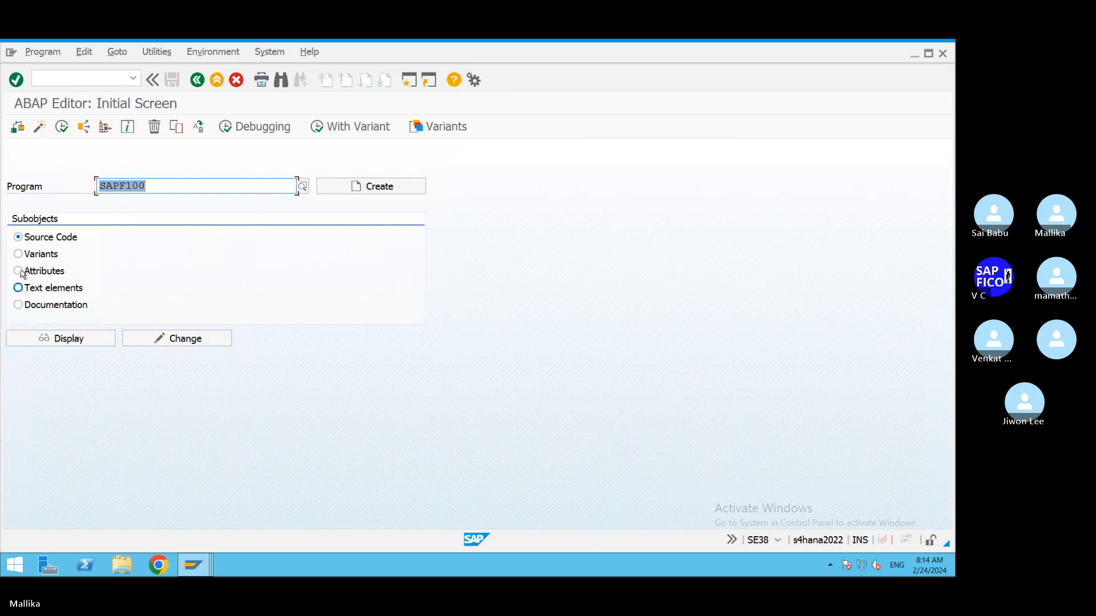
pyautogui.click(18, 255)
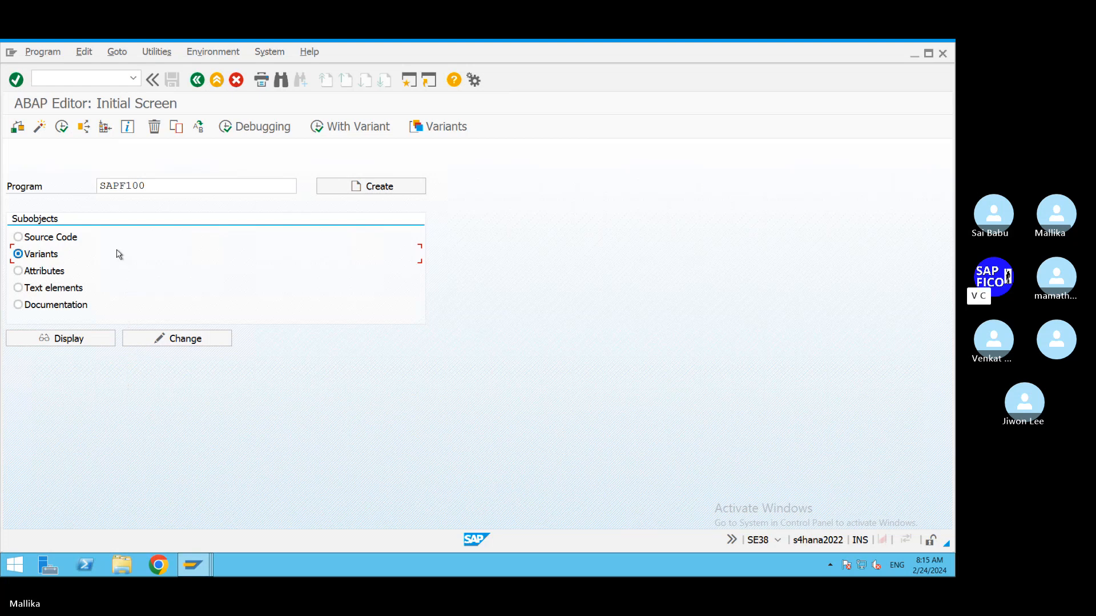
pyautogui.click(19, 237)
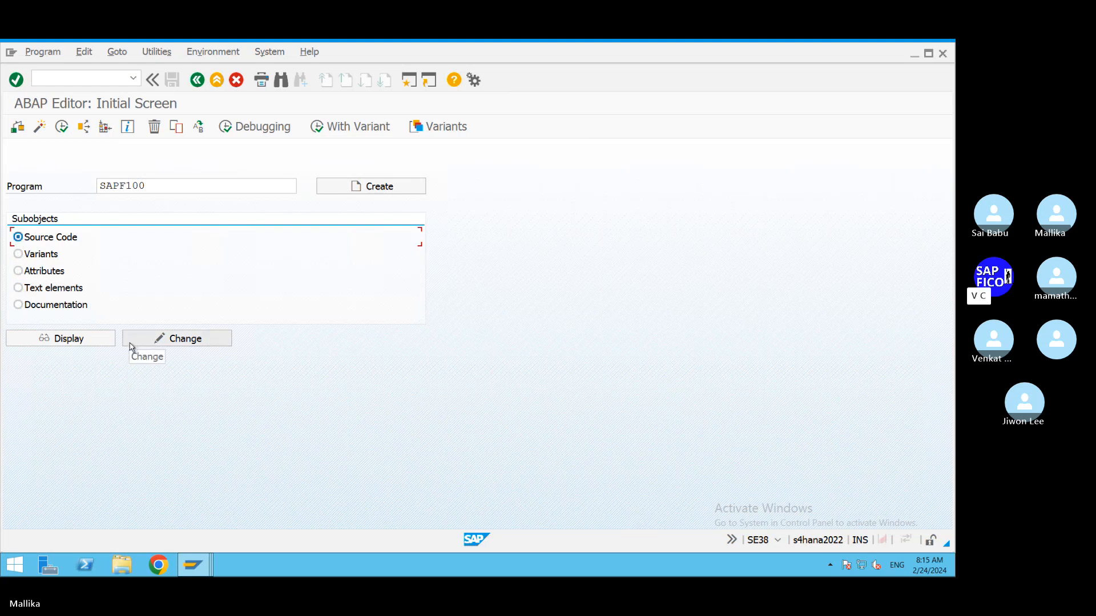
pyautogui.click(216, 341)
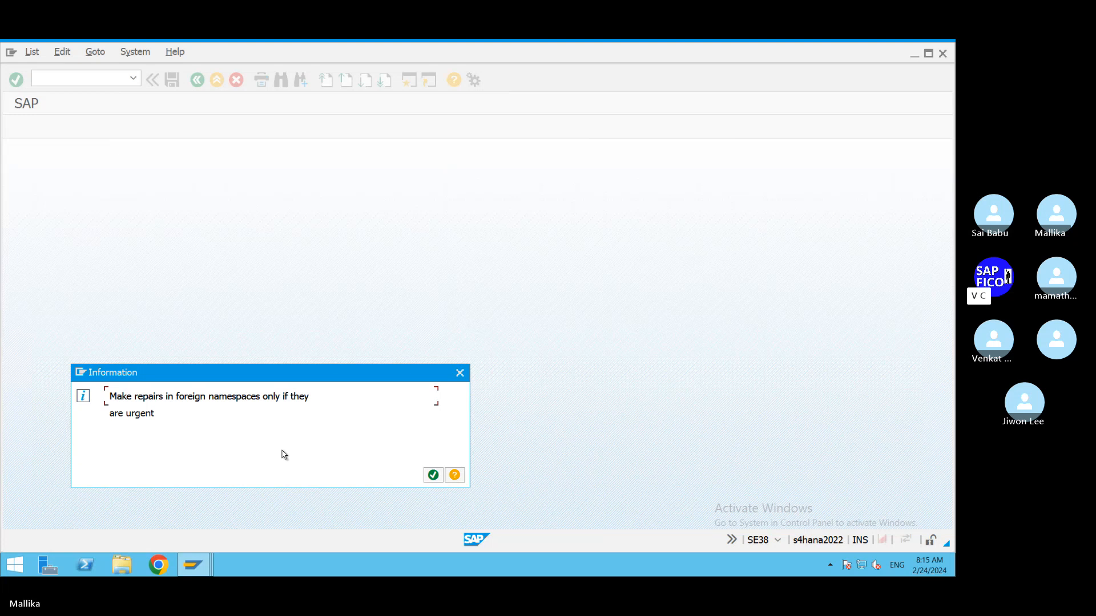
pyautogui.click(433, 475)
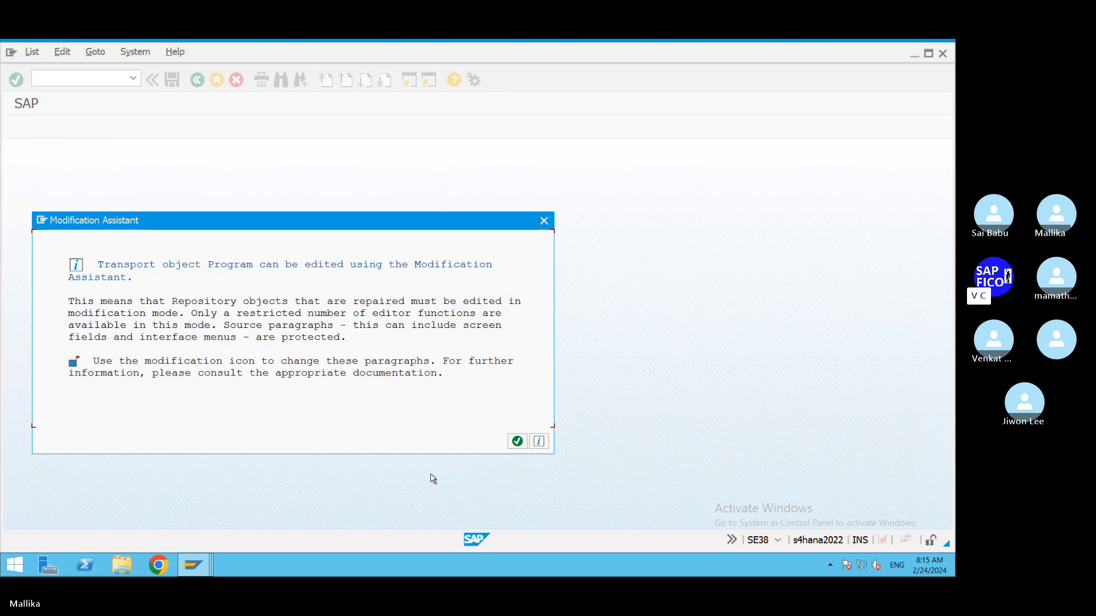
pyautogui.click(522, 440)
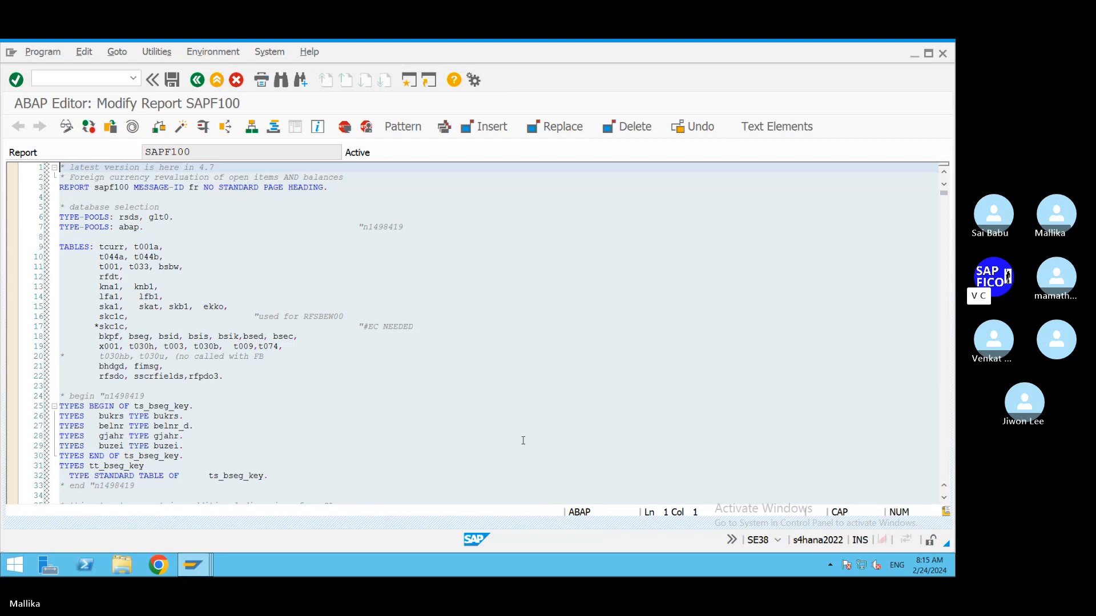
pyautogui.click(197, 80)
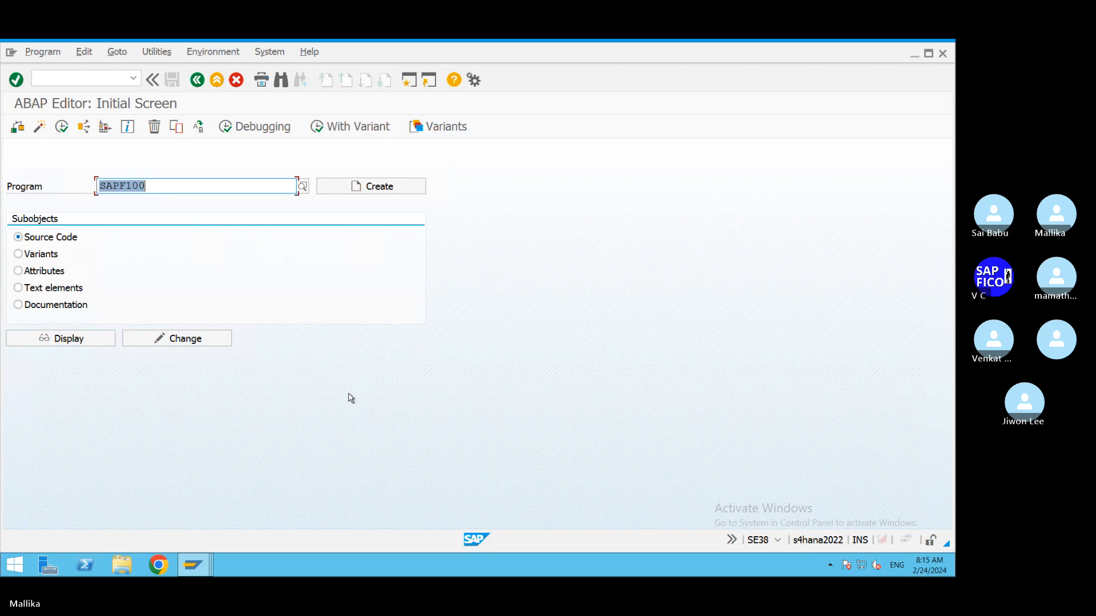
pyautogui.click(155, 188)
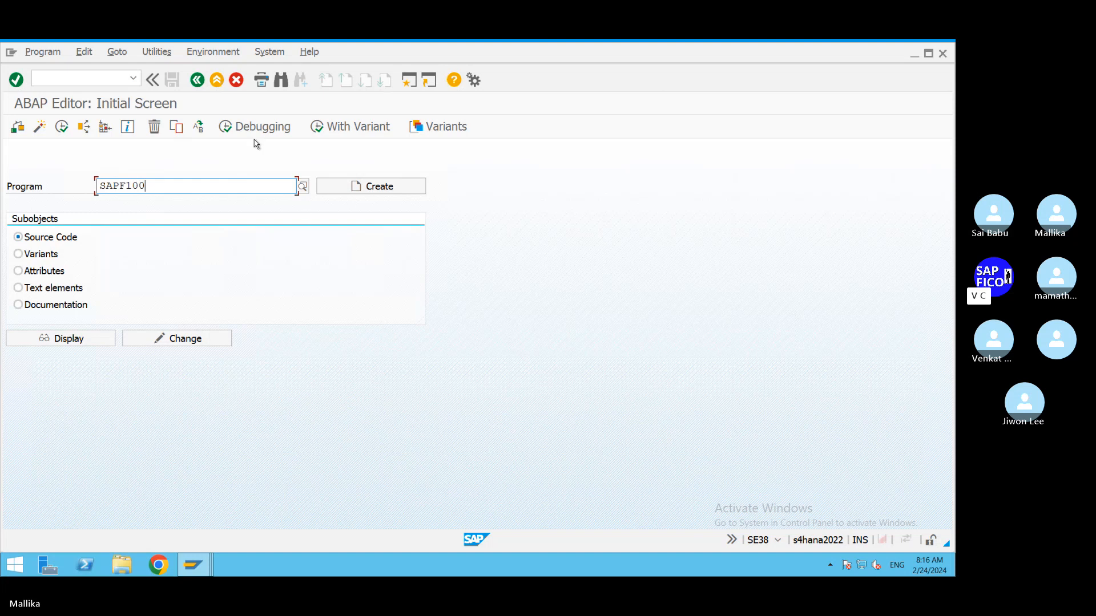
# Step: Open transaction FAGL_FCV in a new session, enter company code MAL2, and leave the transaction without executing it
pyautogui.click(408, 83)
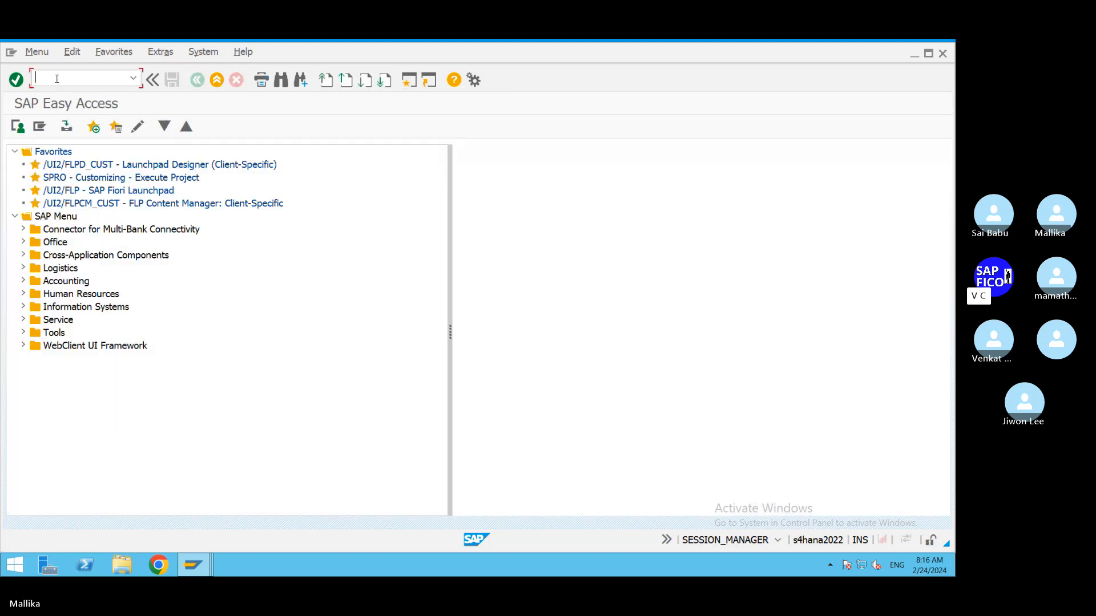
pyautogui.write('/NFAGL_FCV')
pyautogui.press('Return')
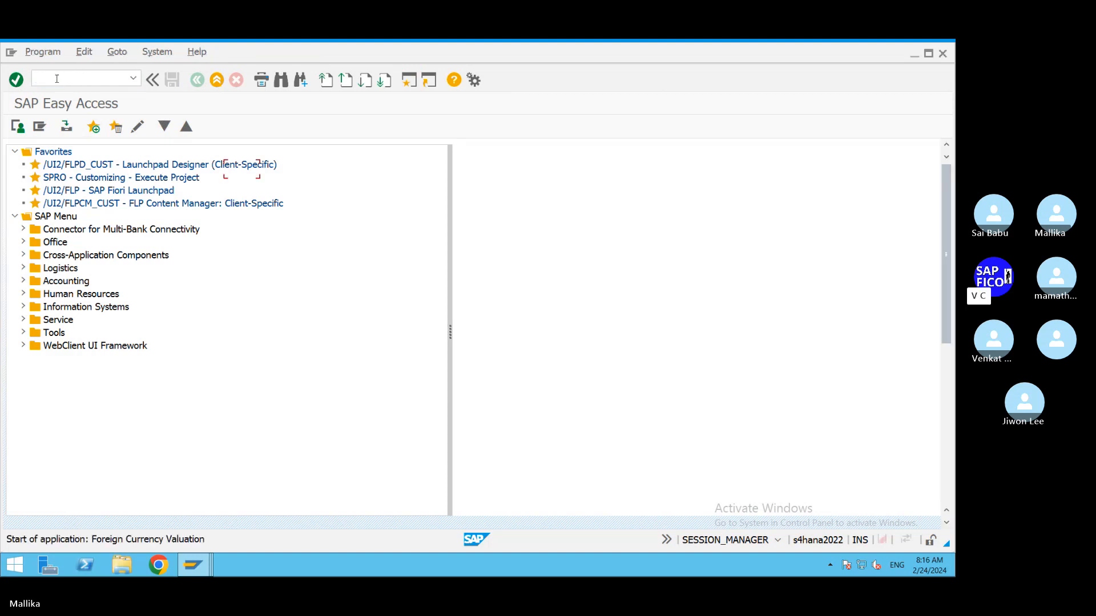
pyautogui.write('MAL2')
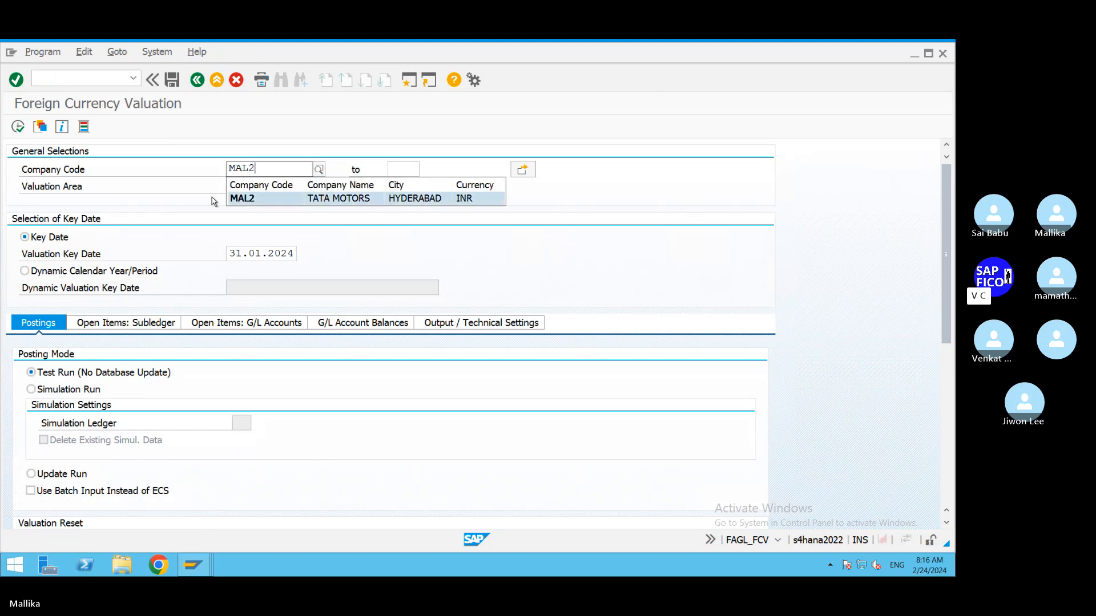
pyautogui.click(237, 199)
pyautogui.click(234, 186)
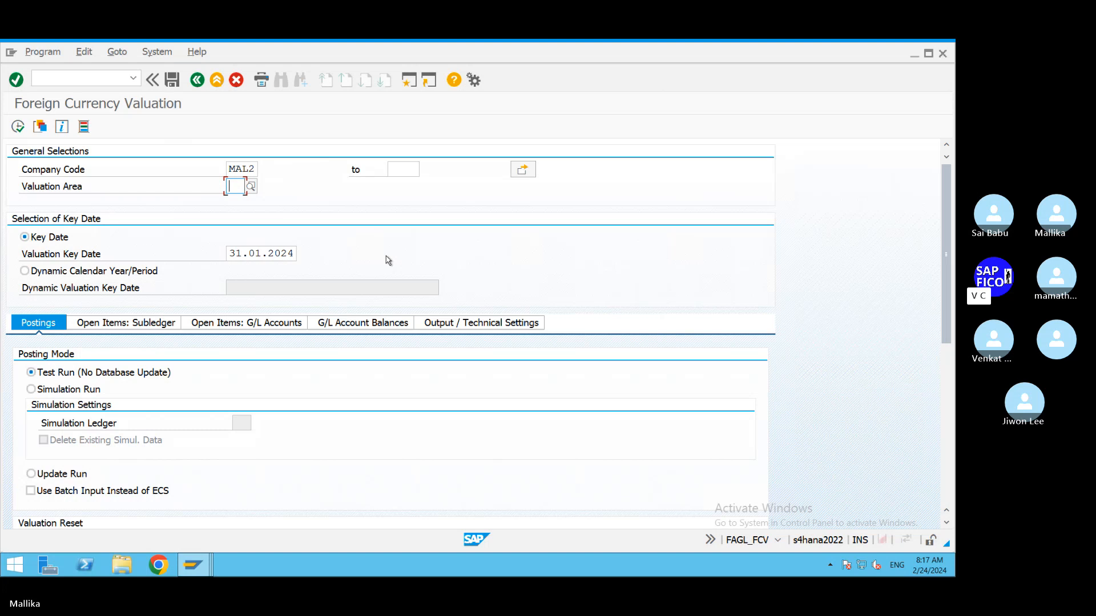
pyautogui.click(63, 80)
pyautogui.write('/n')
pyautogui.press('Return')
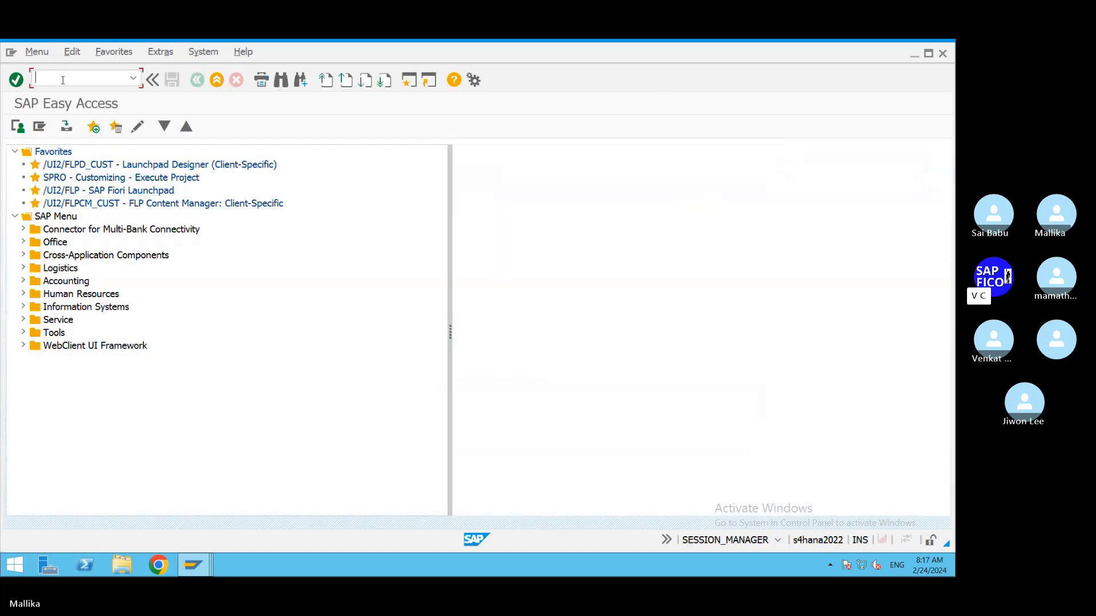
# Step: Return to the Foreign Currency Valuation task in template MAL2MONEND and set its task type to Transaction with transaction FAGL_FCV
pyautogui.click(206, 571)
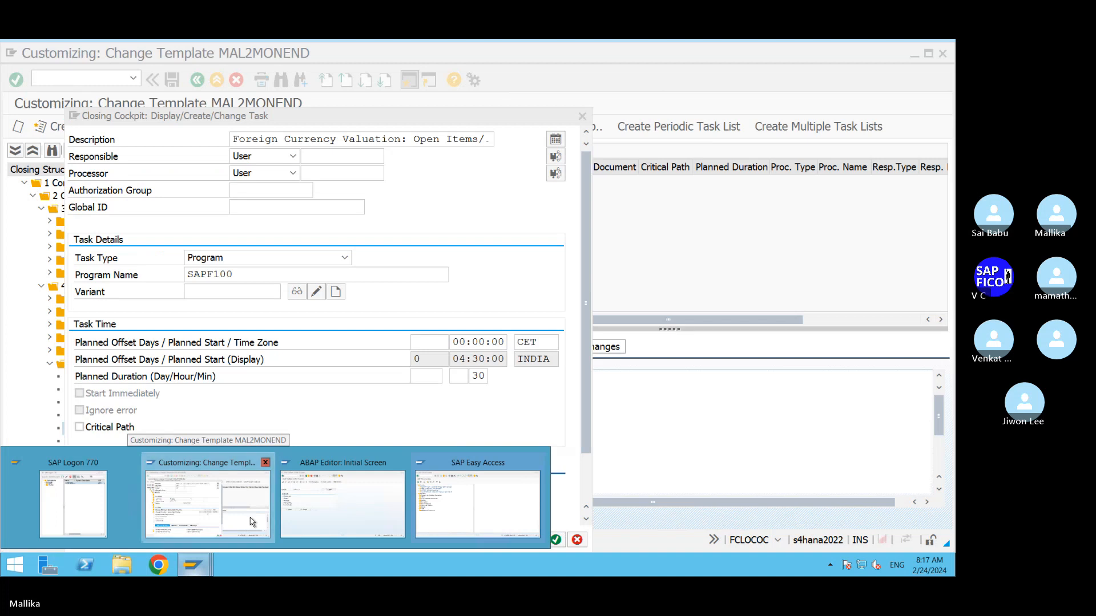
pyautogui.click(252, 522)
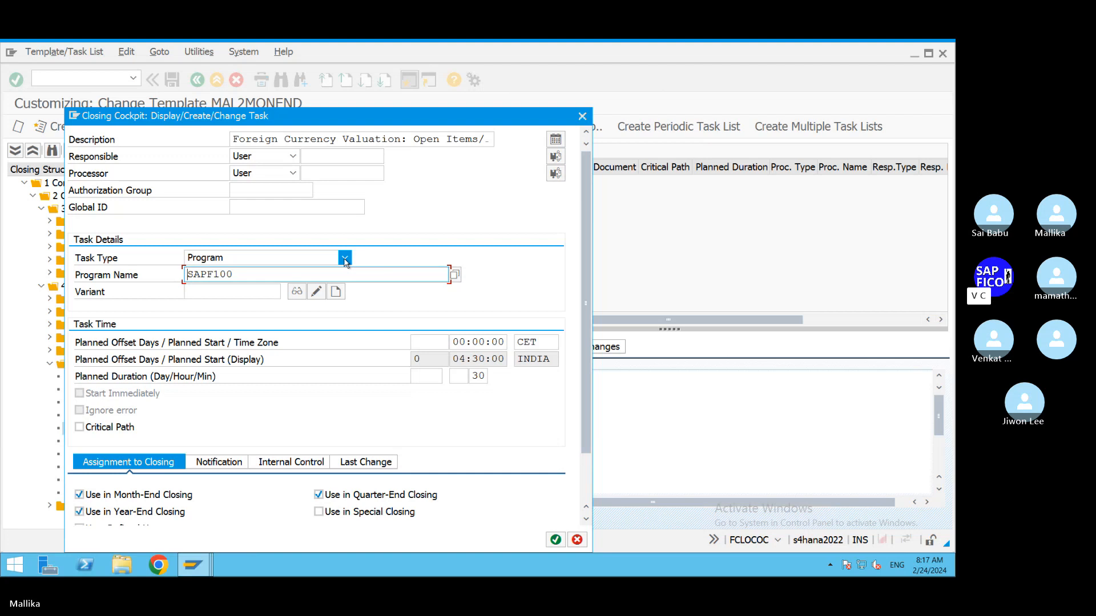
pyautogui.click(344, 260)
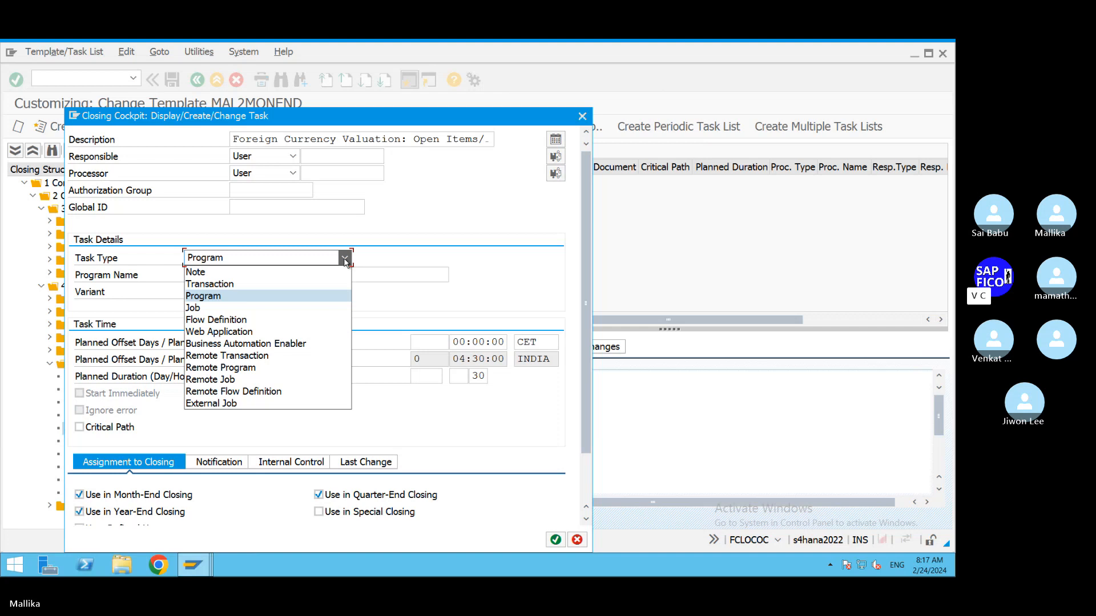
pyautogui.click(271, 284)
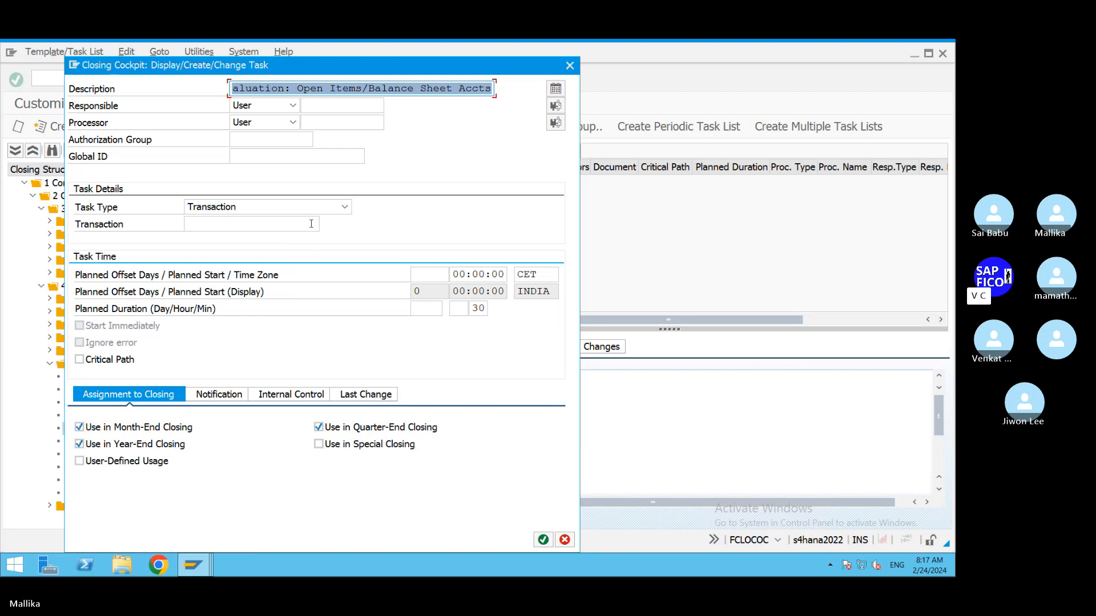
pyautogui.click(210, 225)
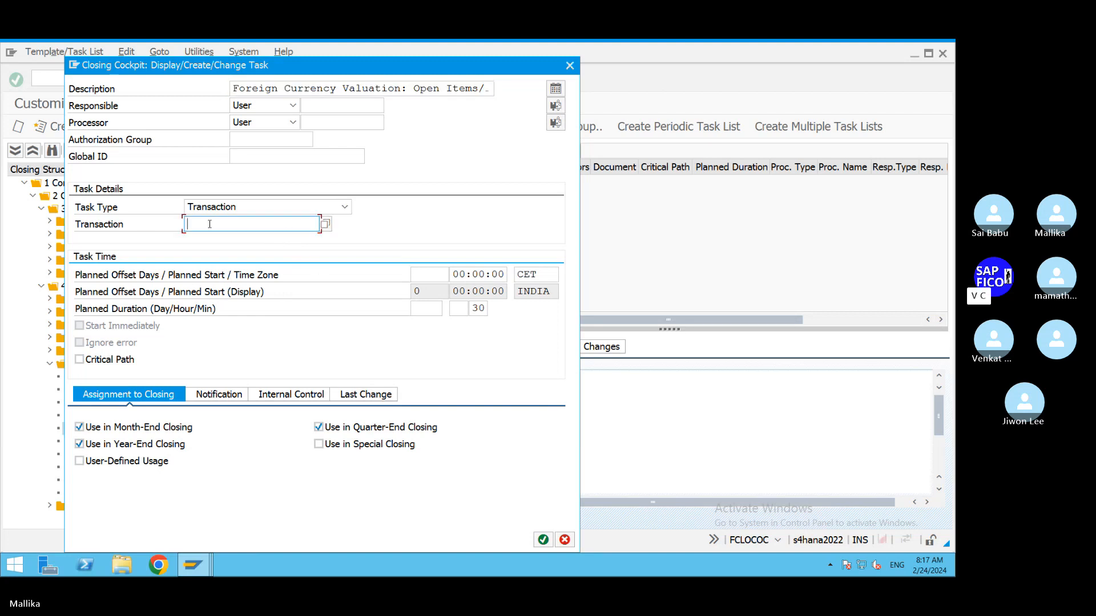
pyautogui.write('FAGL_FCV')
# Step: Assign user S4USER116 as both the responsible user and the processor of the foreign currency valuation task
pyautogui.click(312, 105)
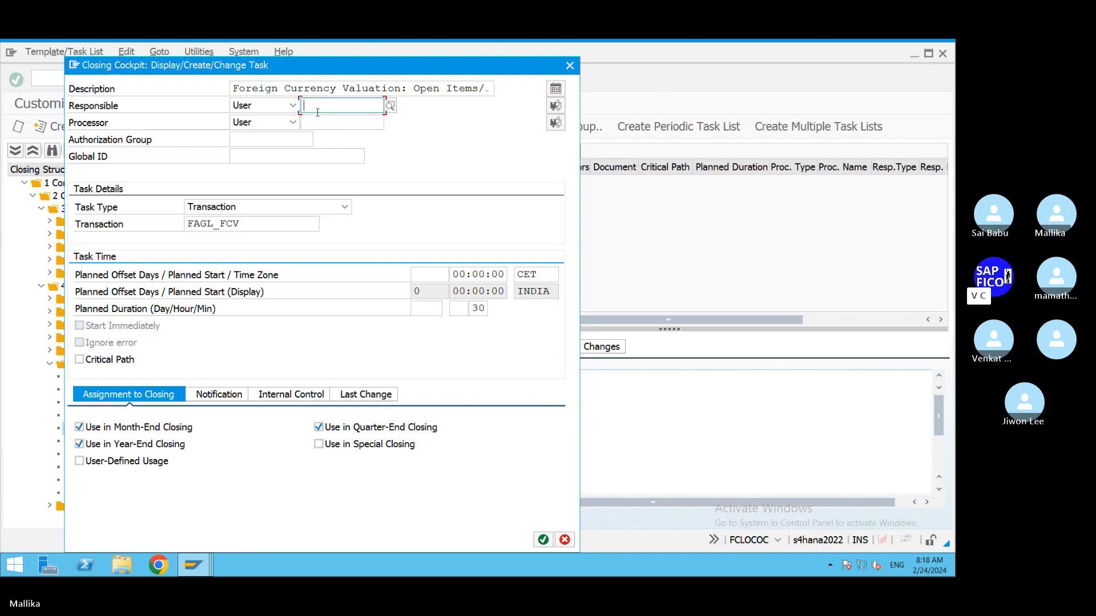
pyautogui.write('S')
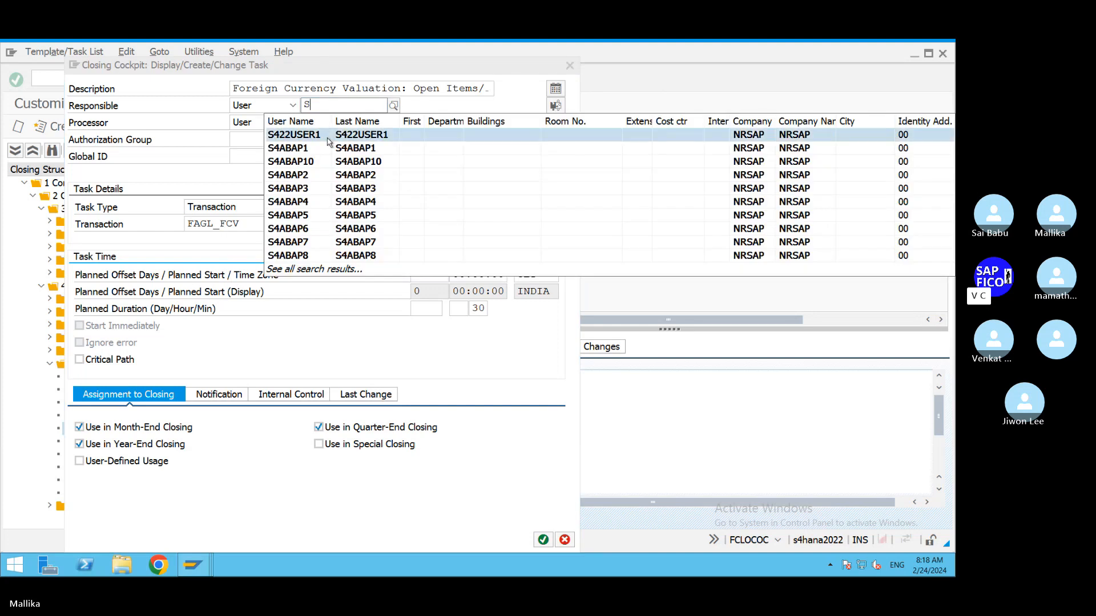
pyautogui.write('4')
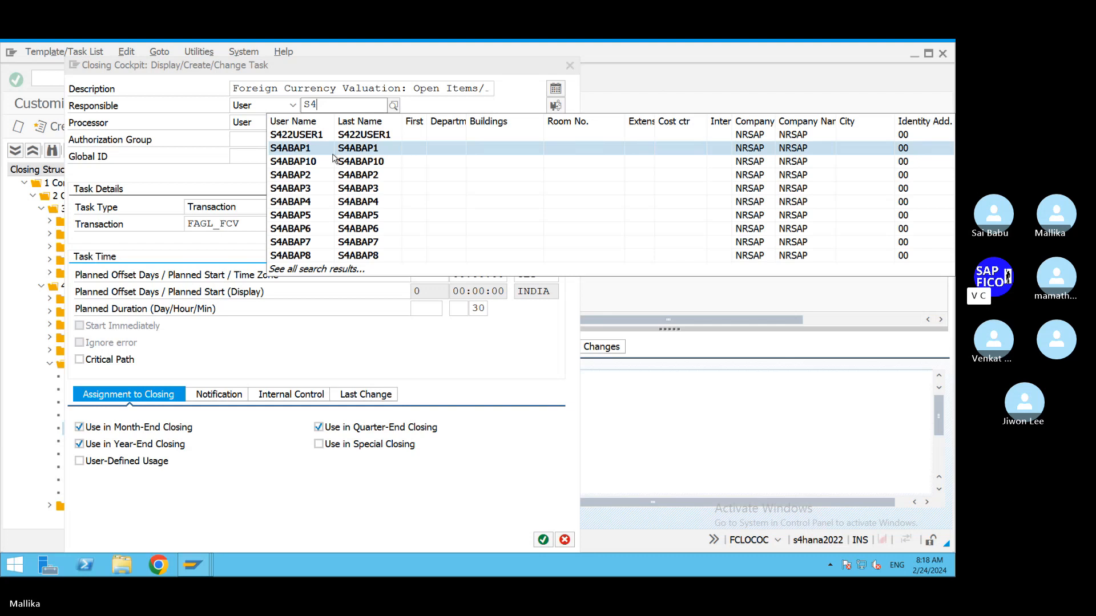
pyautogui.write('USER116')
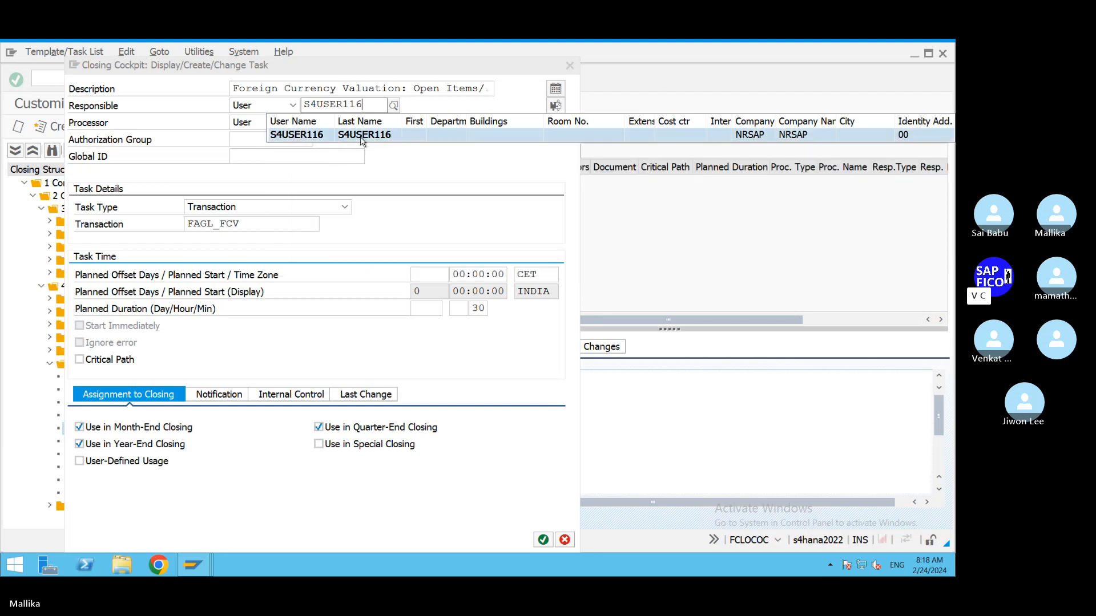
pyautogui.press('Return')
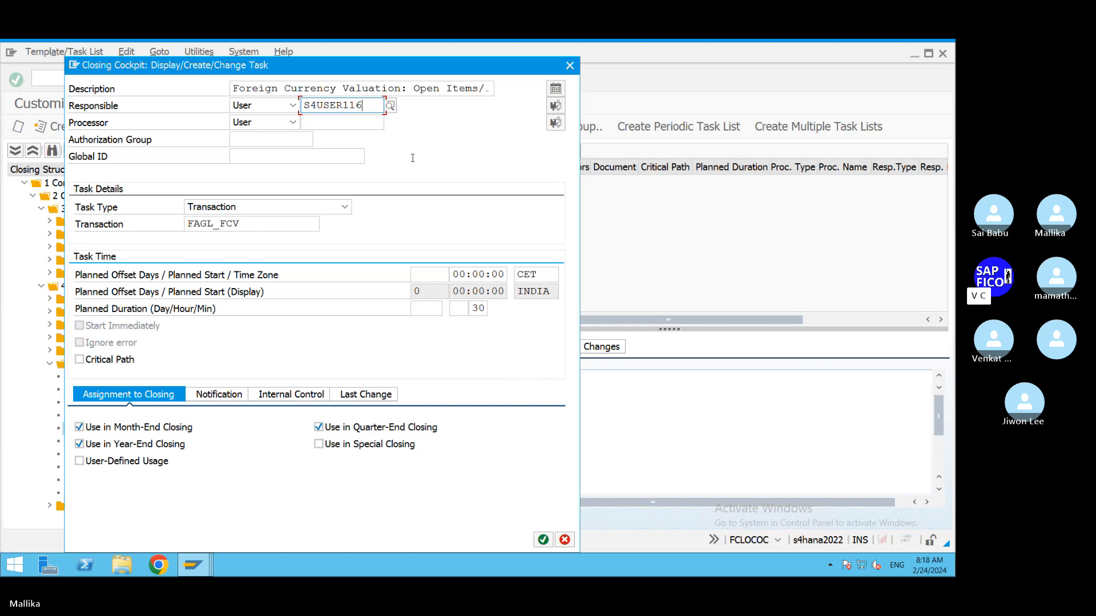
pyautogui.doubleClick(367, 104)
pyautogui.hotkey('ctrl', 'c')
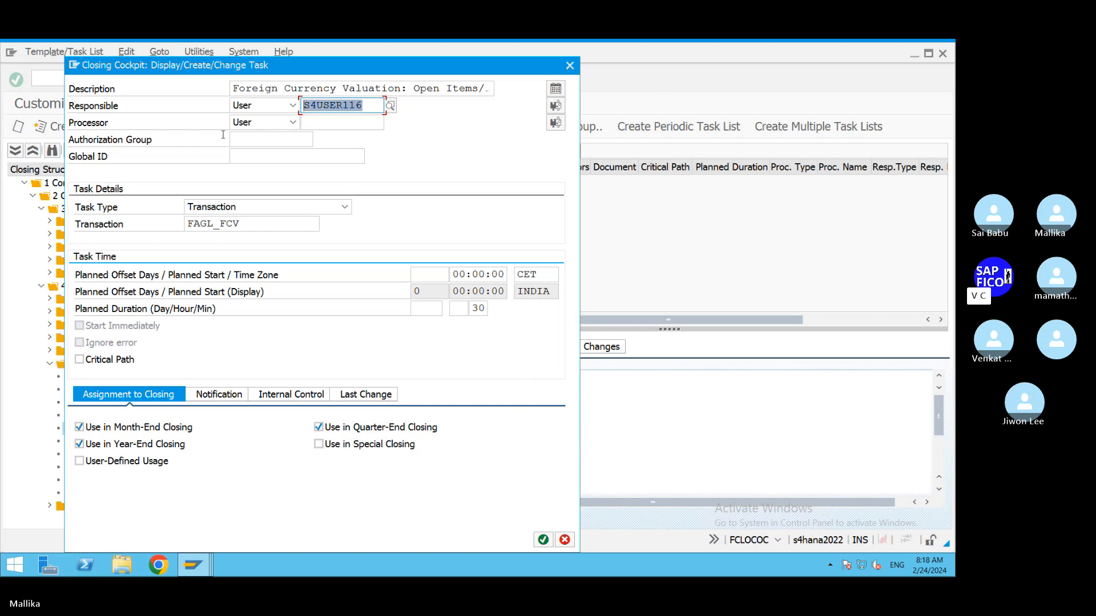
pyautogui.press('Home')
pyautogui.click(310, 123)
pyautogui.hotkey('ctrl', 'v')
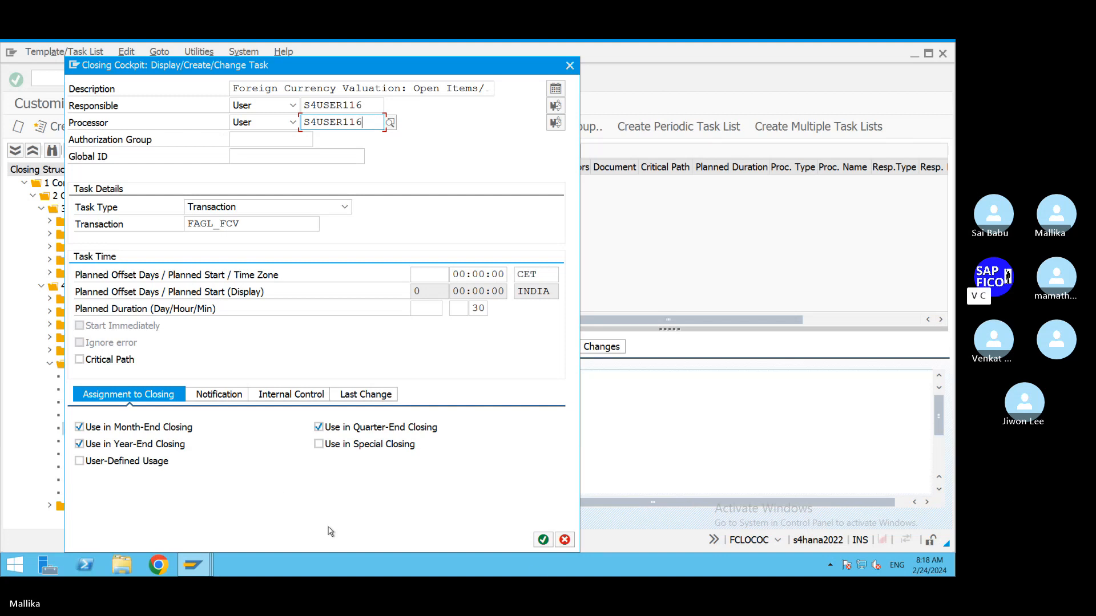
# Step: Set the task's planned offset days to -1
pyautogui.click(425, 273)
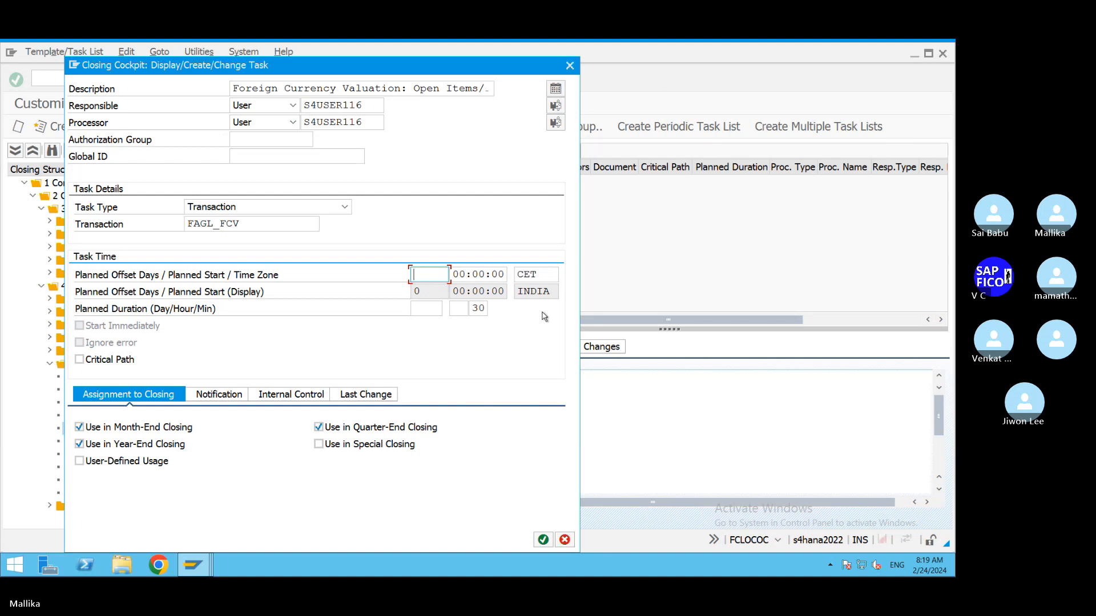
pyautogui.write('17')
pyautogui.press('BackSpace')
pyautogui.press('BackSpace')
pyautogui.write('-1')
pyautogui.press('BackSpace')
pyautogui.press('BackSpace')
pyautogui.write('-1')
# Step: Set the task's planned start time to 17:00:00
pyautogui.click(508, 277)
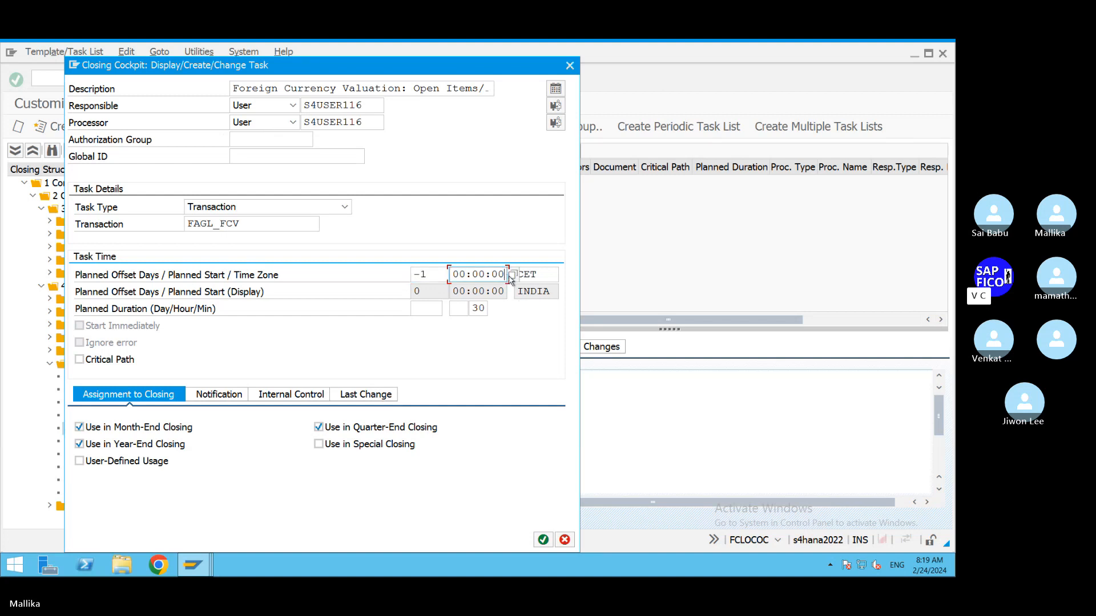
pyautogui.press('BackSpace')
pyautogui.press('BackSpace')
pyautogui.press('BackSpace')
pyautogui.press('BackSpace')
pyautogui.press('BackSpace')
pyautogui.press('BackSpace')
pyautogui.press('BackSpace')
pyautogui.press('BackSpace')
pyautogui.write('17.')
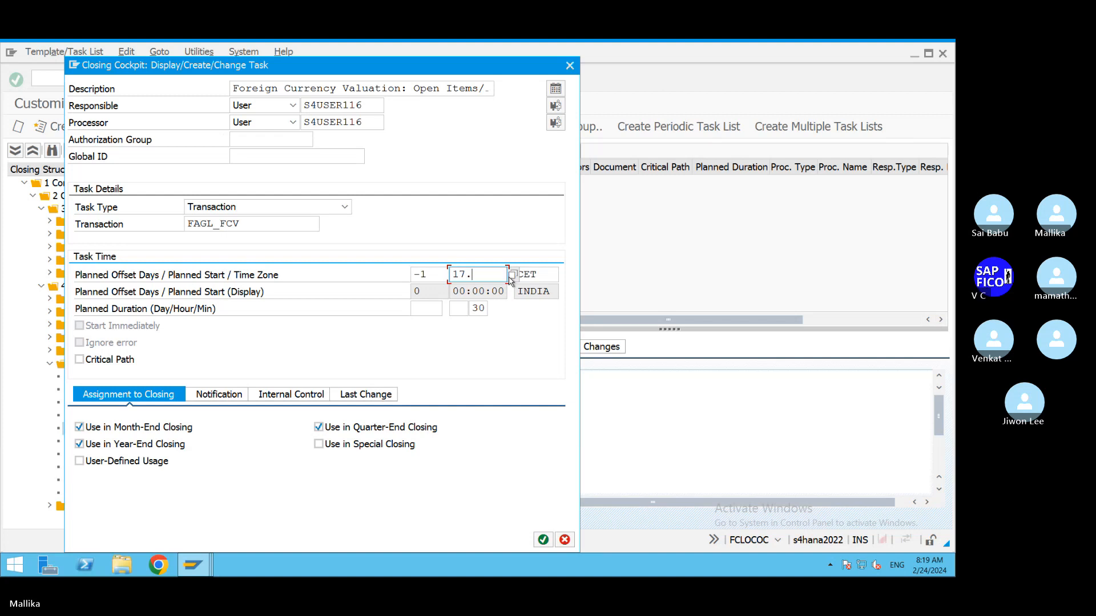
pyautogui.write('00')
pyautogui.press('BackSpace')
pyautogui.press('BackSpace')
pyautogui.write('/')
pyautogui.press('BackSpace')
pyautogui.write(';')
pyautogui.press('BackSpace')
pyautogui.write('00:00')
# Step: Change the time zone of the task's planned start to INDIA using the list of available time zones
pyautogui.click(546, 274)
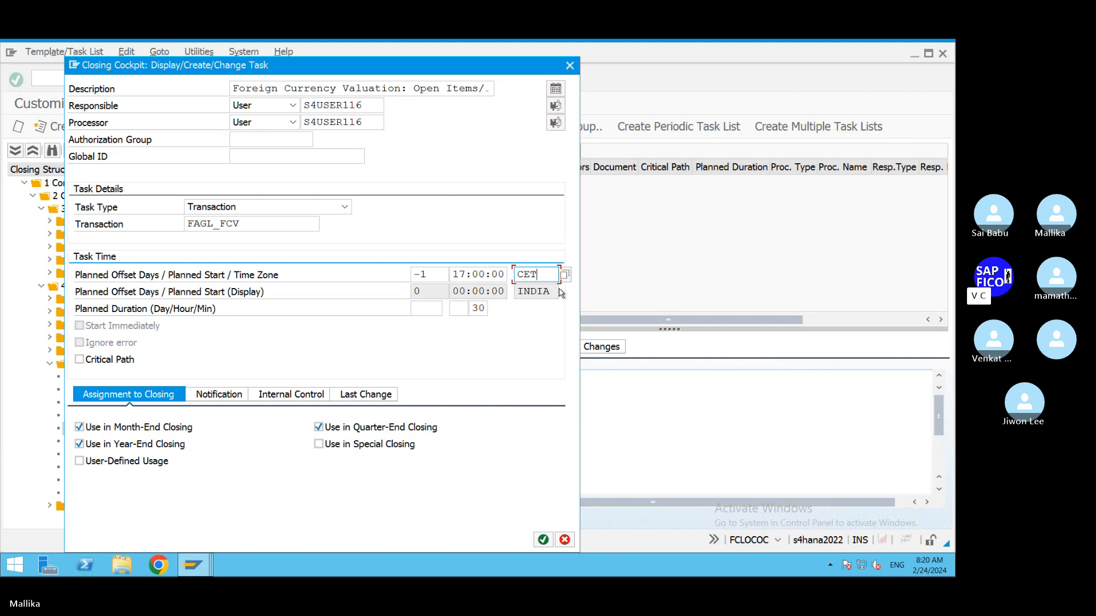
pyautogui.click(564, 274)
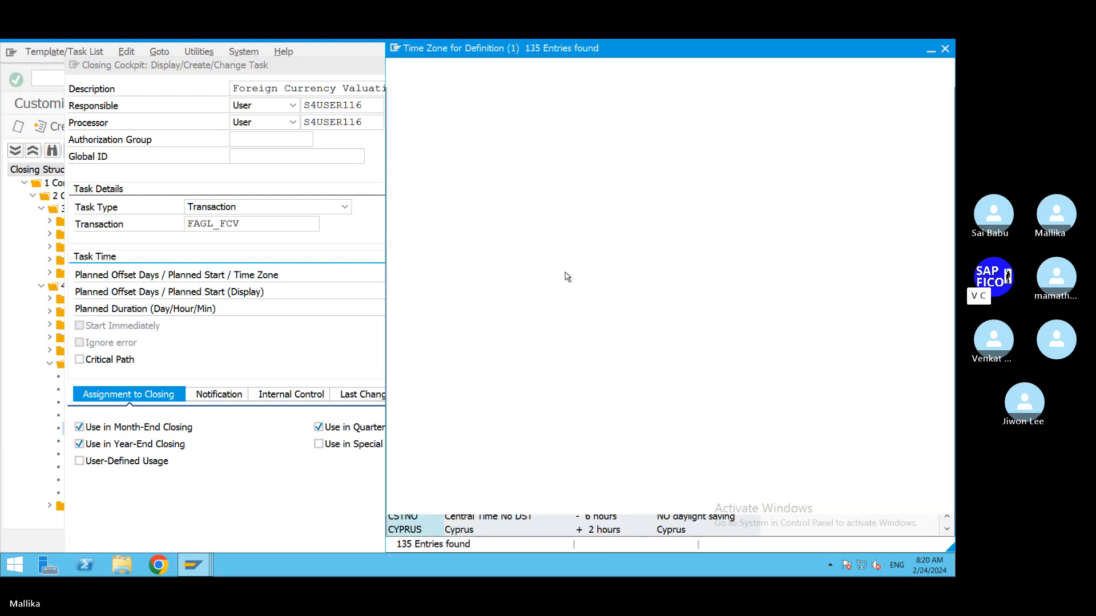
pyautogui.scroll(-3, 461, 454)
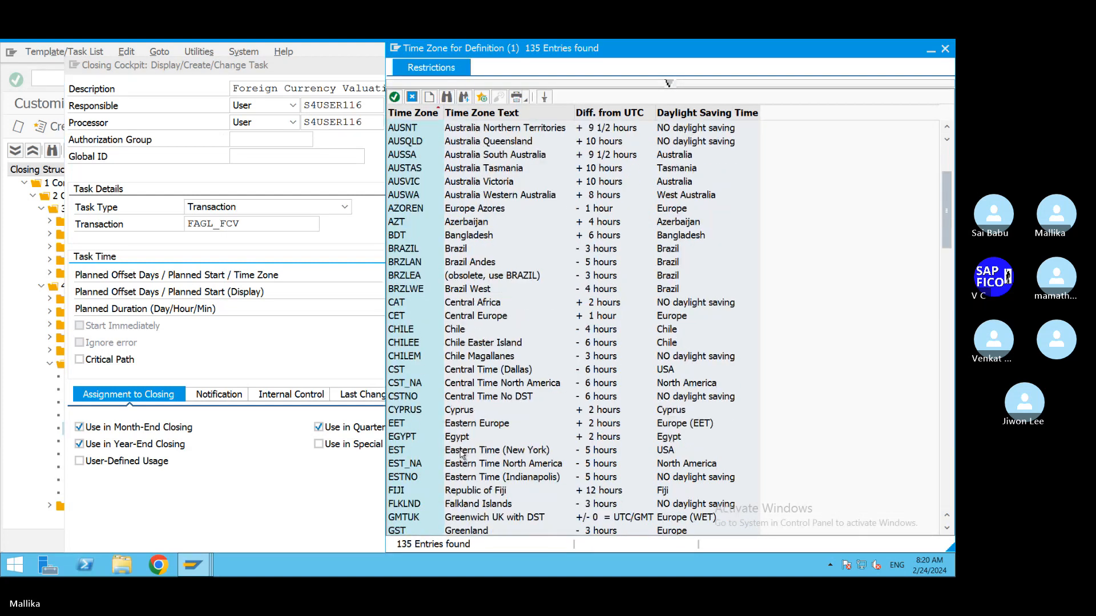
pyautogui.scroll(-6, 461, 454)
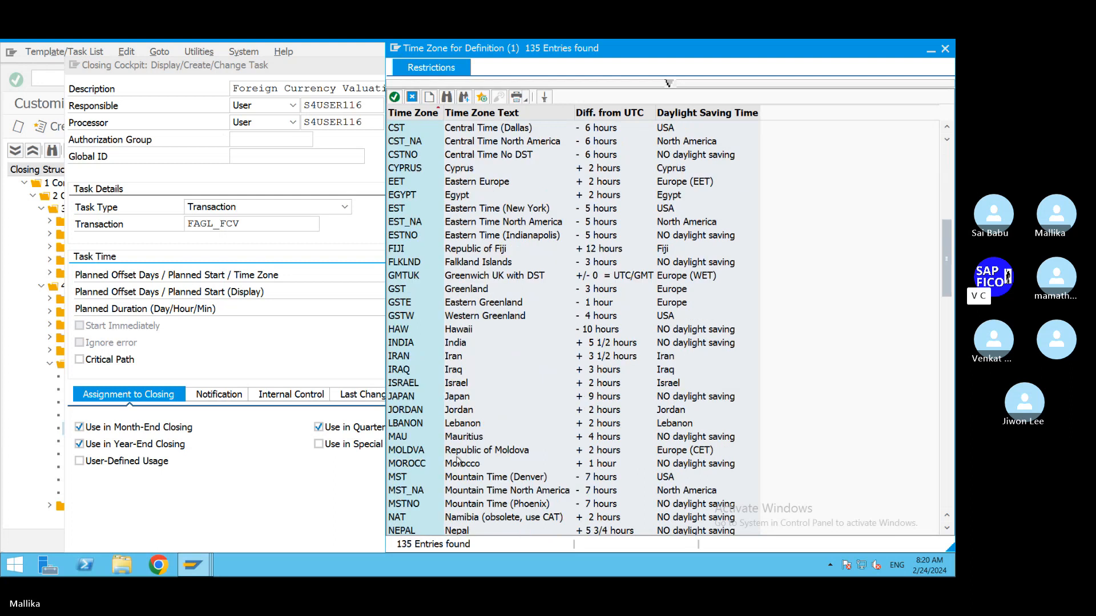
pyautogui.scroll(-2, 426, 451)
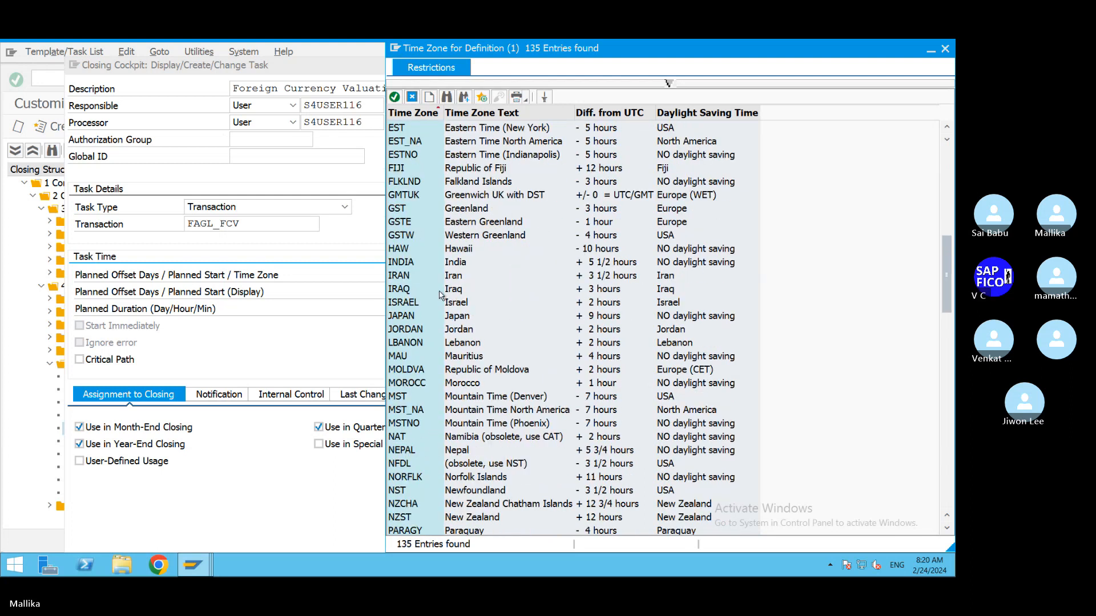
pyautogui.click(486, 264)
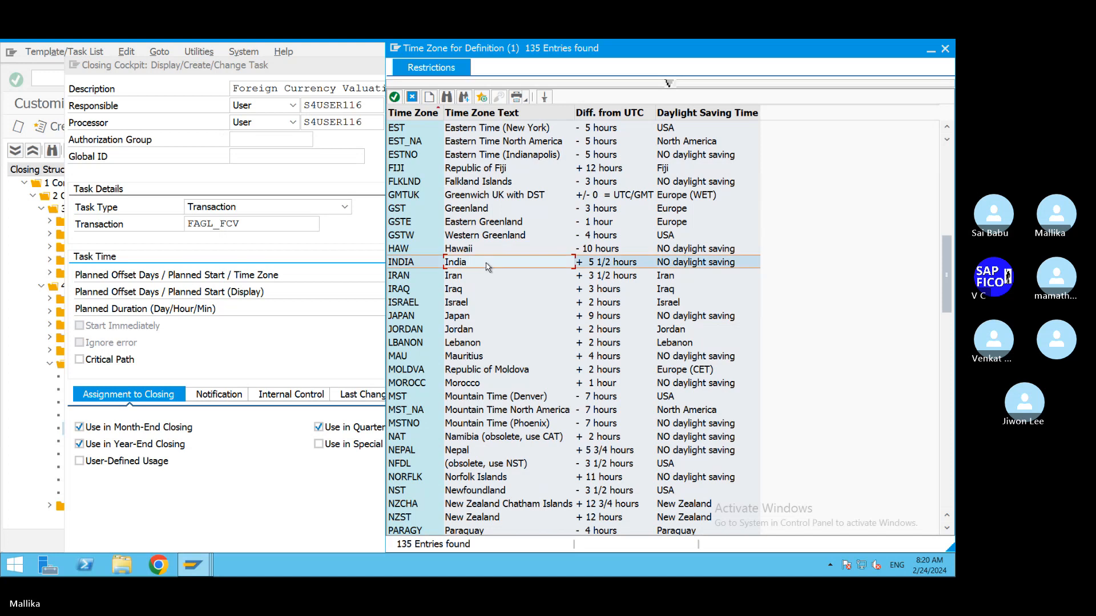
pyautogui.doubleClick(609, 265)
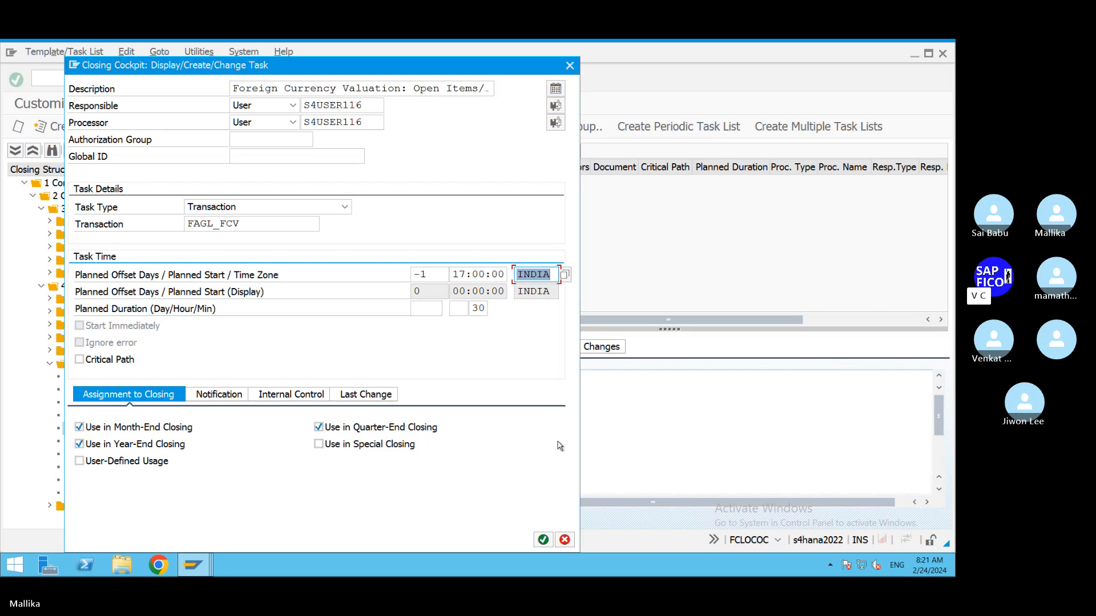
# Step: Set the task's planned duration to 20 minutes, mark it as Critical Path, and confirm the task changes
pyautogui.click(486, 308)
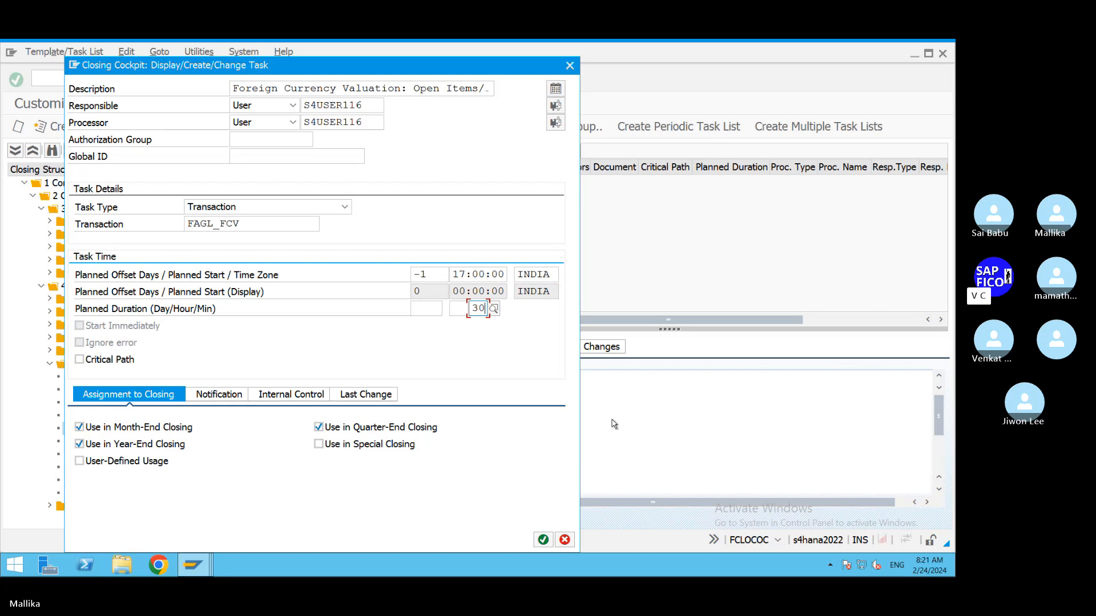
pyautogui.press('BackSpace')
pyautogui.press('BackSpace')
pyautogui.write('20')
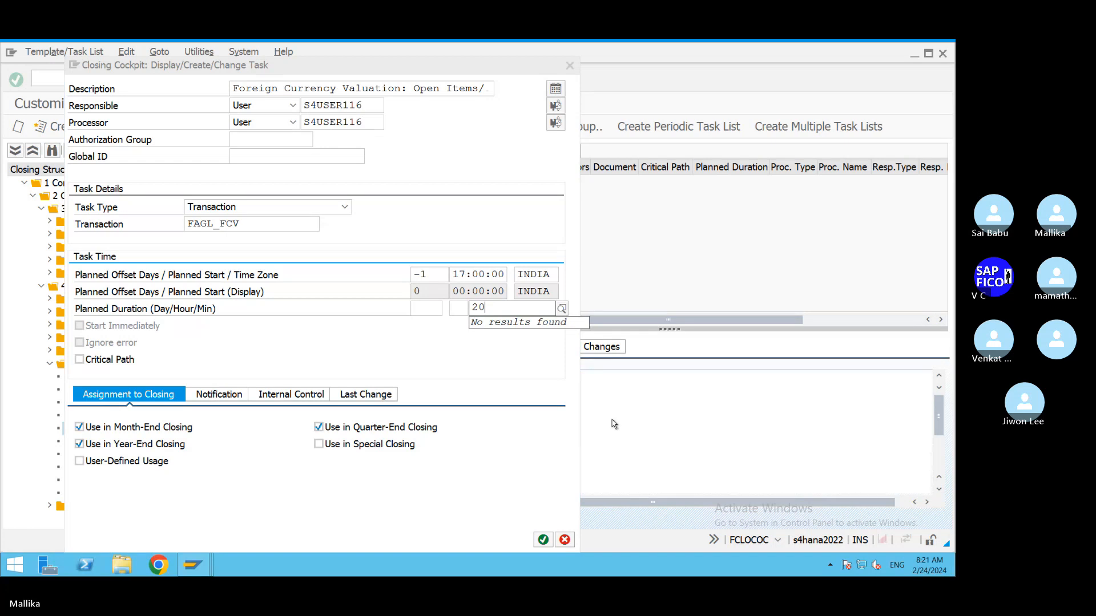
pyautogui.click(510, 381)
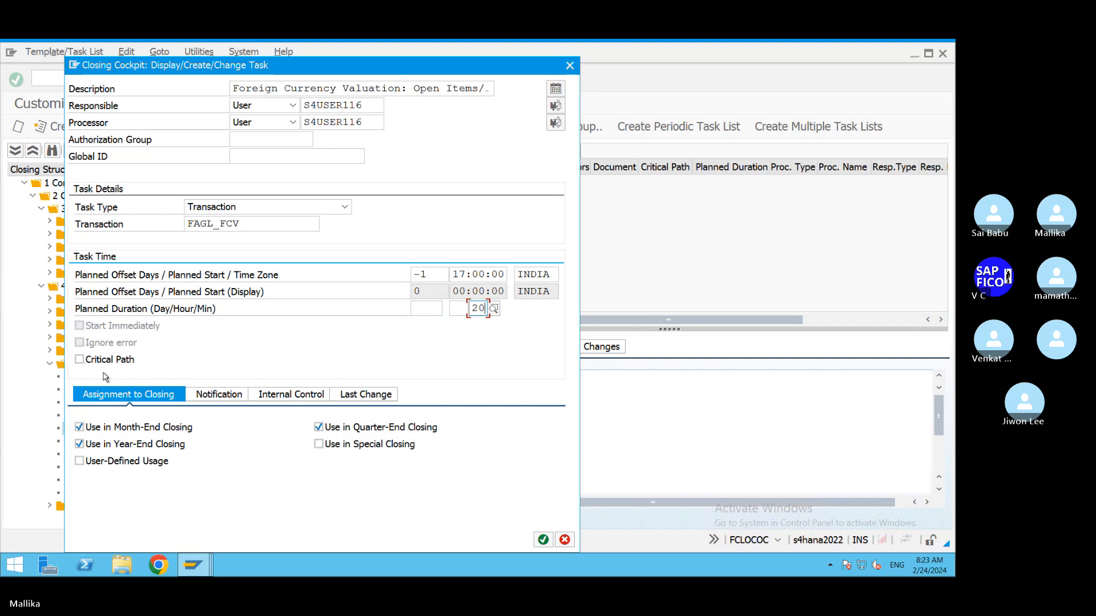
pyautogui.click(80, 360)
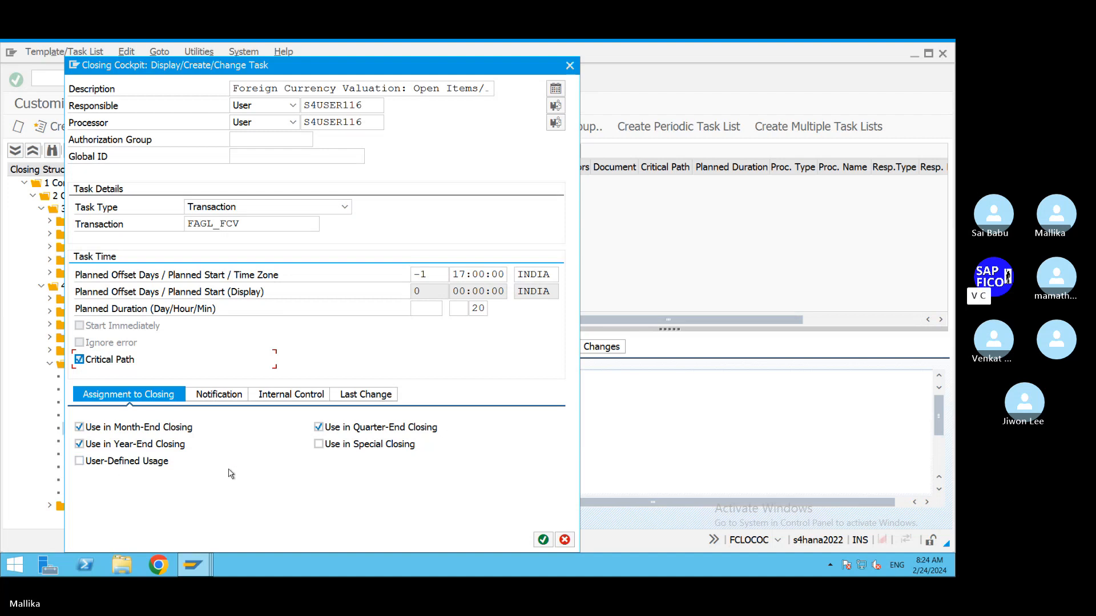
pyautogui.click(544, 540)
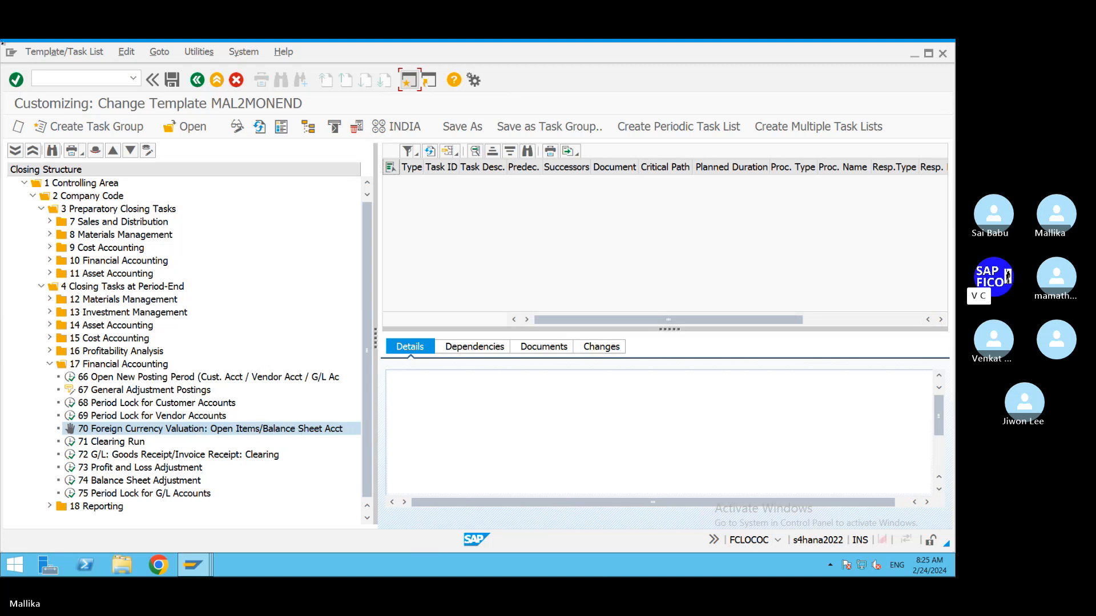
# Step: Save template MAL2MONEND to the proposed customizing request and display the details of the Foreign Currency Valuation task
pyautogui.click(171, 80)
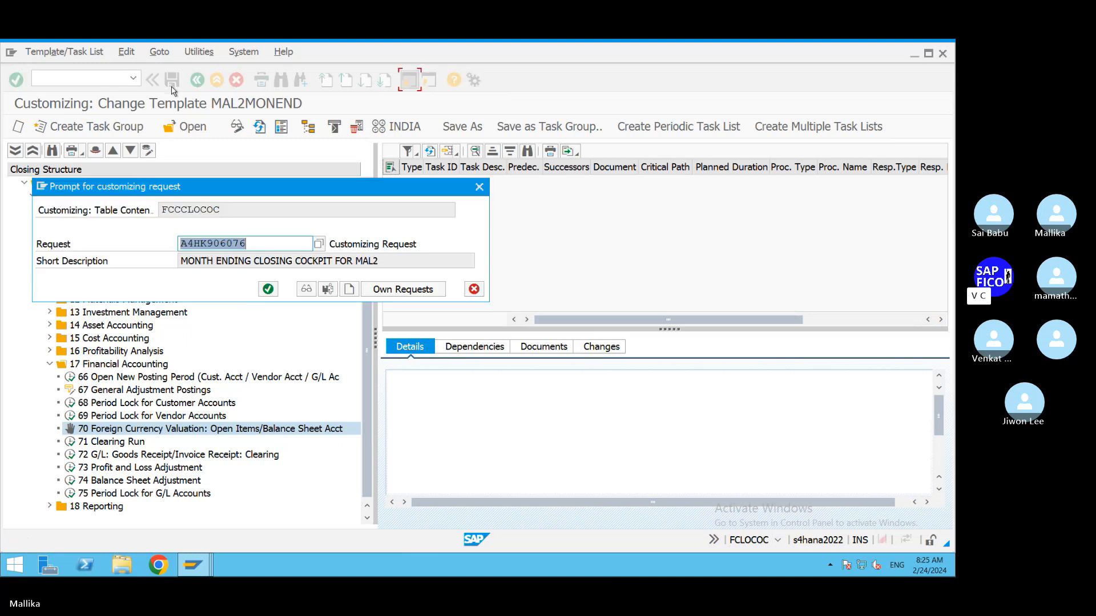
pyautogui.click(267, 289)
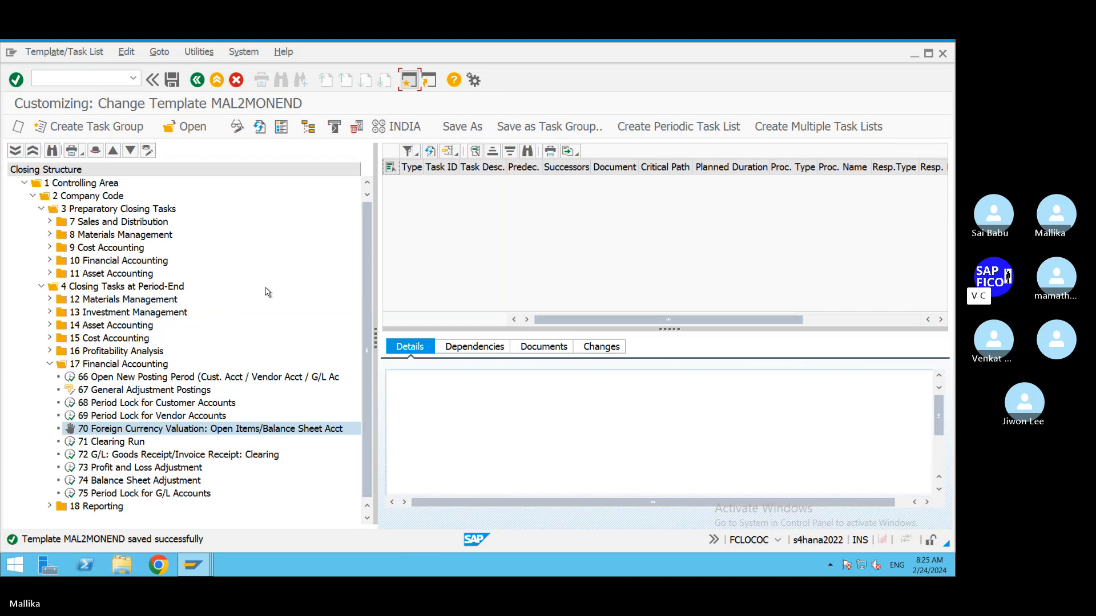
pyautogui.click(204, 429)
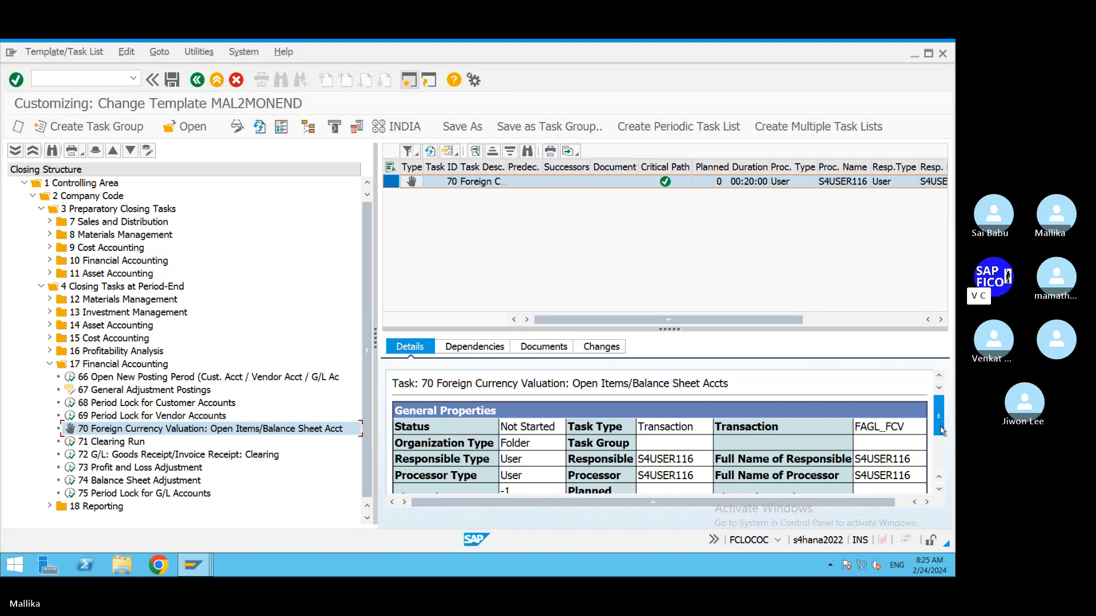
# Step: Examine the general properties of the Foreign Currency Valuation task, from its status and transaction down to its critical path setting
pyautogui.moveTo(940, 428); pyautogui.dragTo(942, 436)
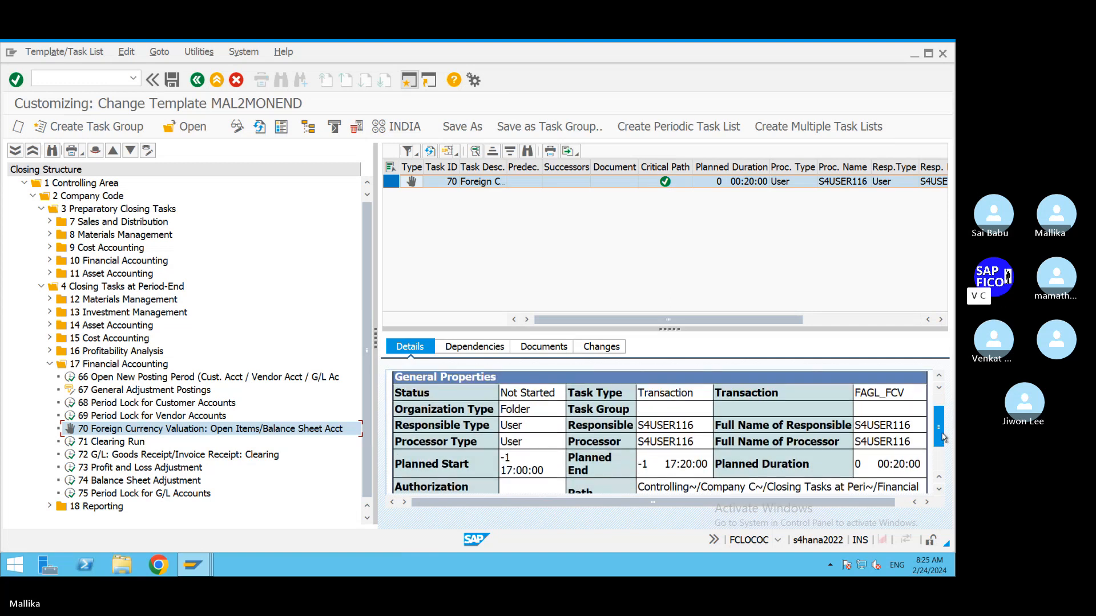
pyautogui.click(940, 390)
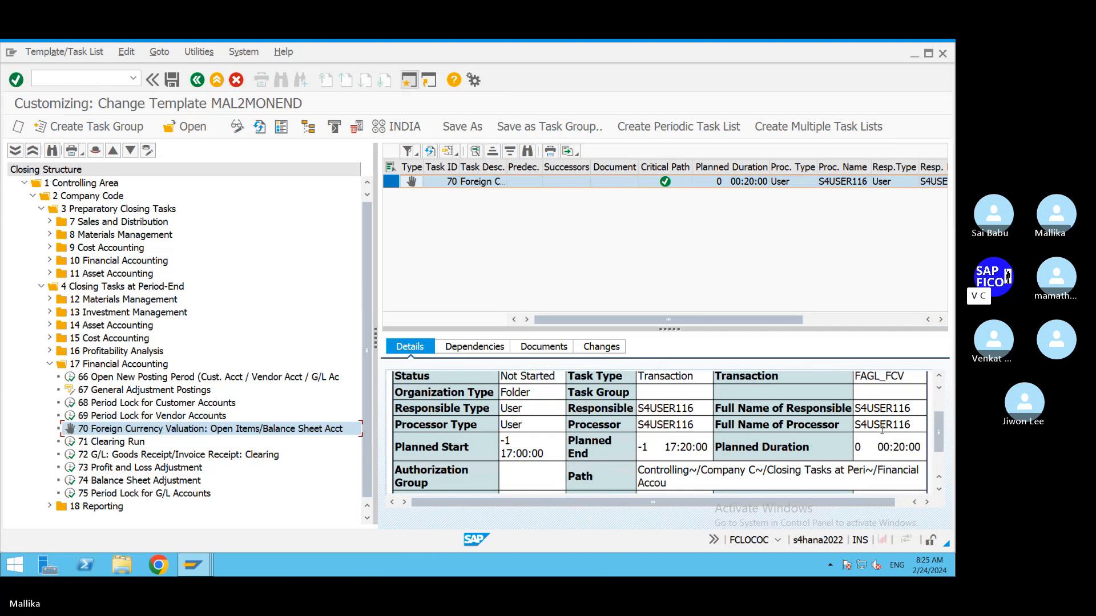
pyautogui.click(938, 491)
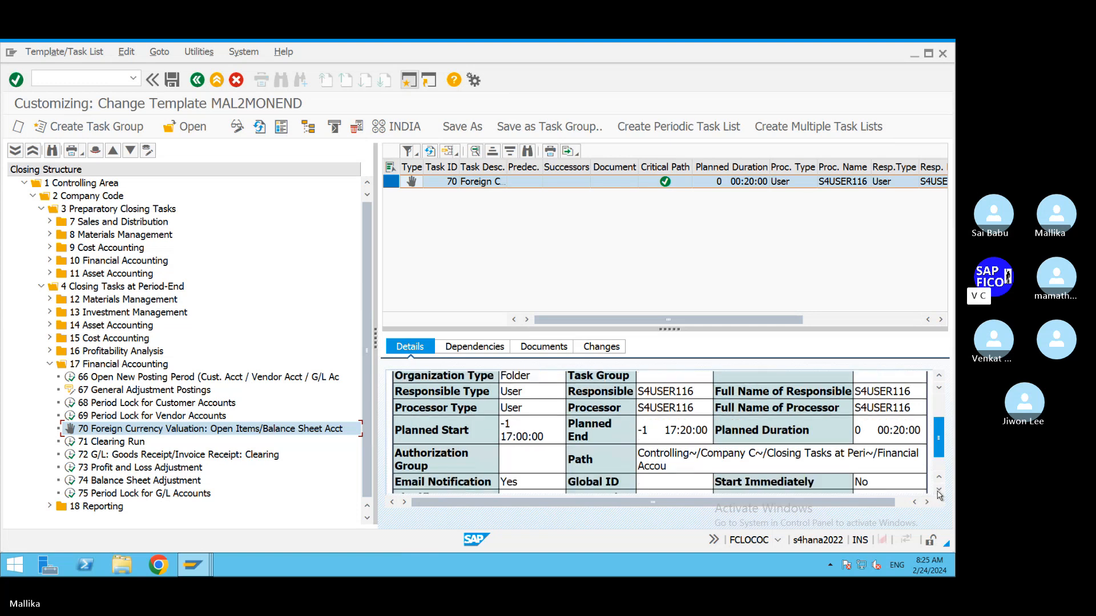
pyautogui.click(938, 492)
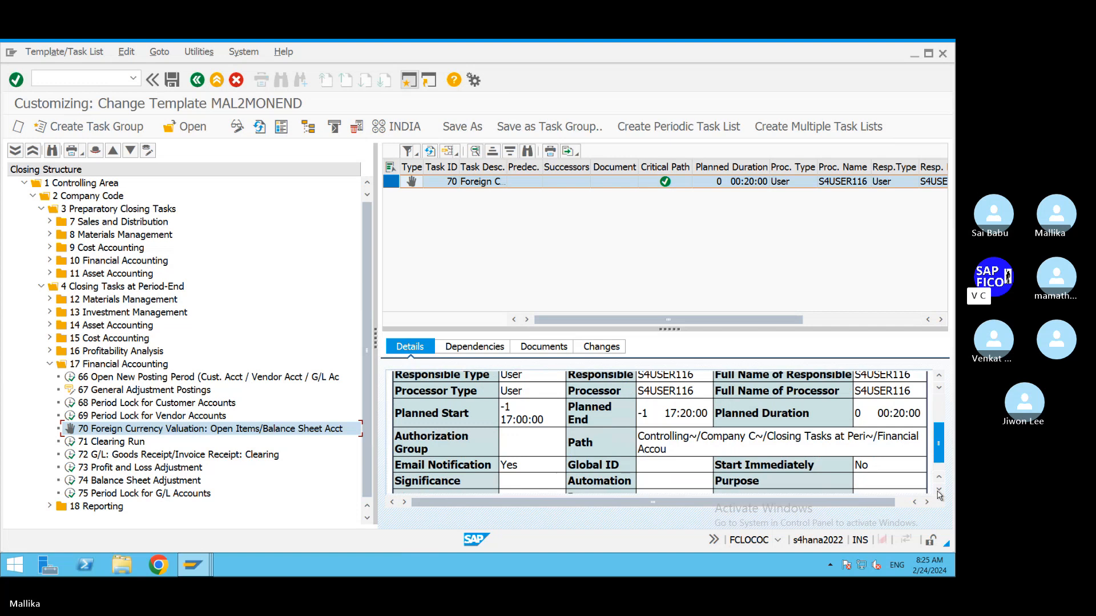
pyautogui.click(939, 492)
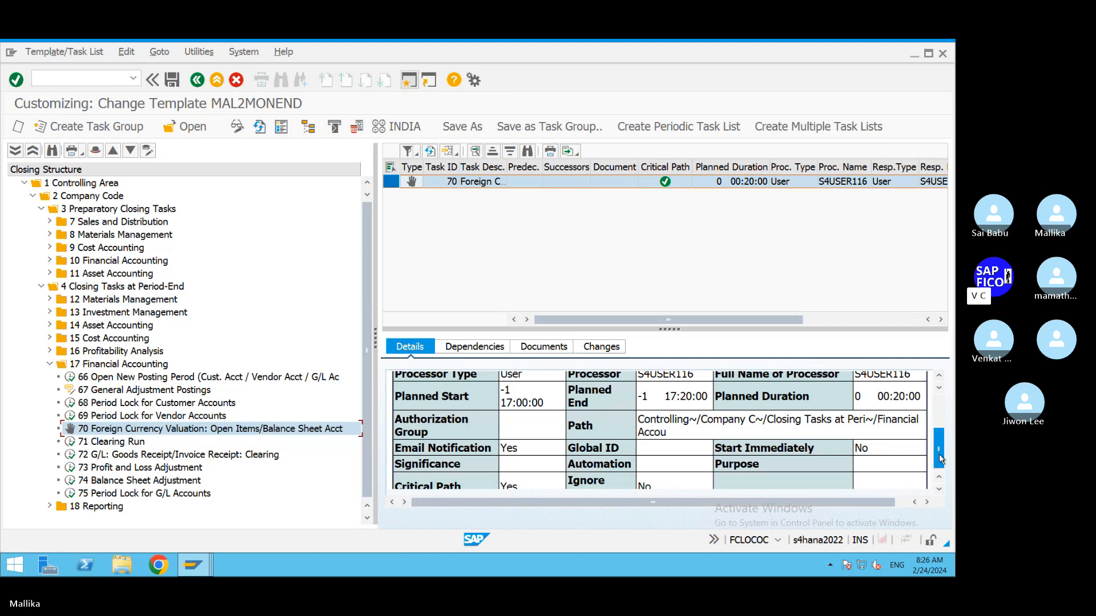
pyautogui.moveTo(940, 459); pyautogui.dragTo(940, 417)
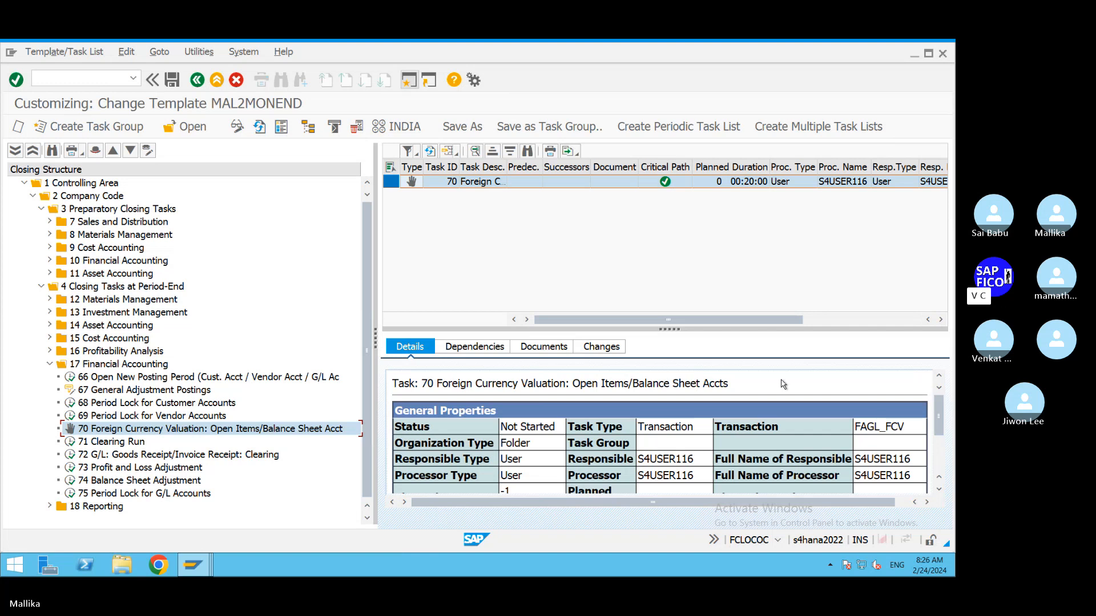
pyautogui.click(939, 490)
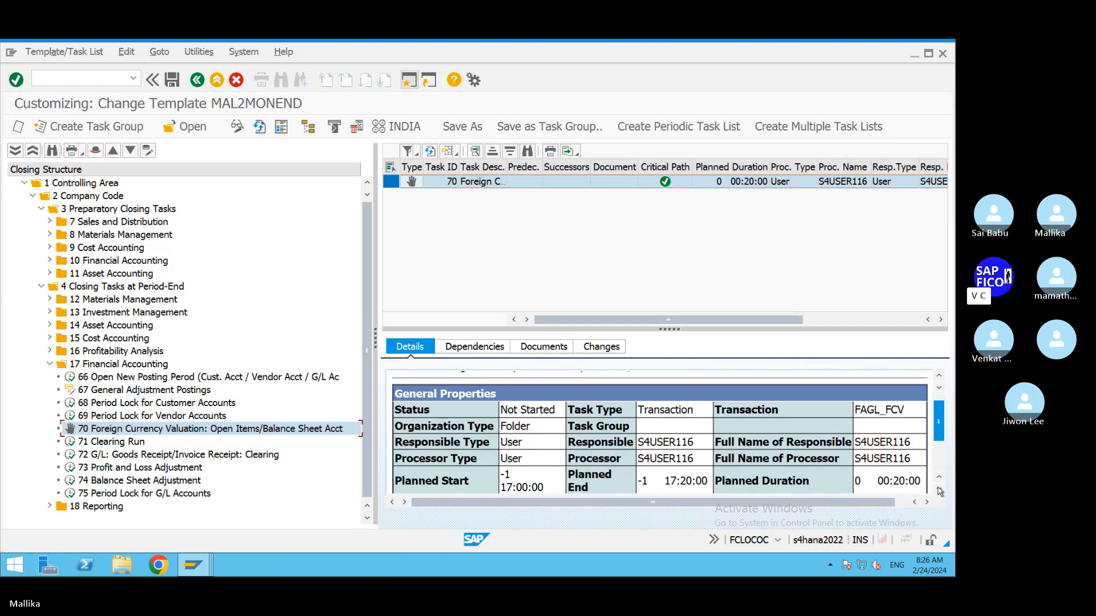
pyautogui.click(939, 490)
pyautogui.click(939, 490)
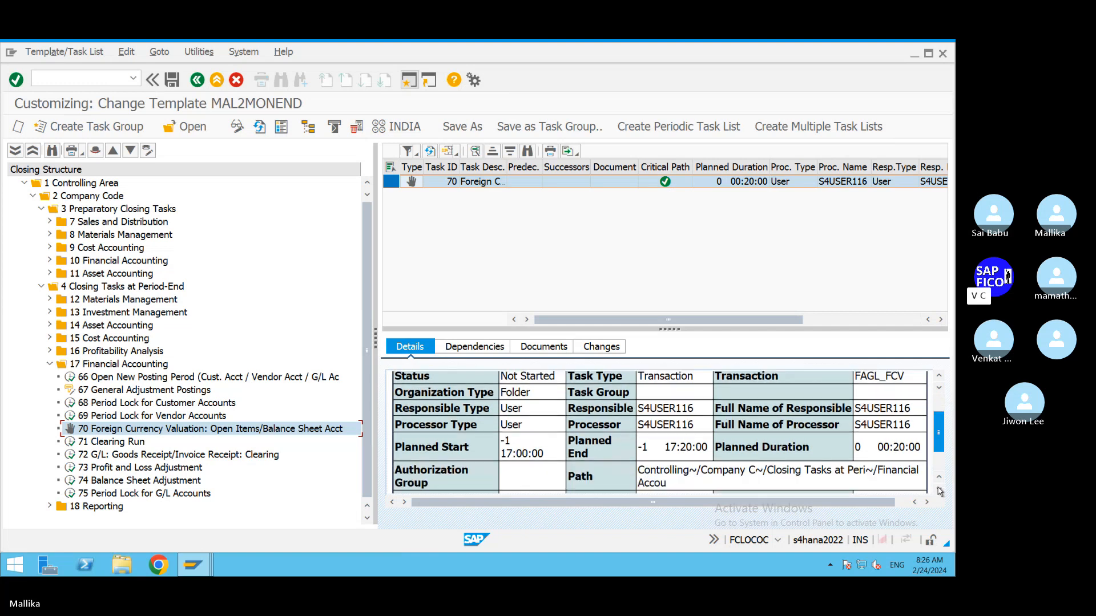
pyautogui.click(940, 490)
pyautogui.click(939, 490)
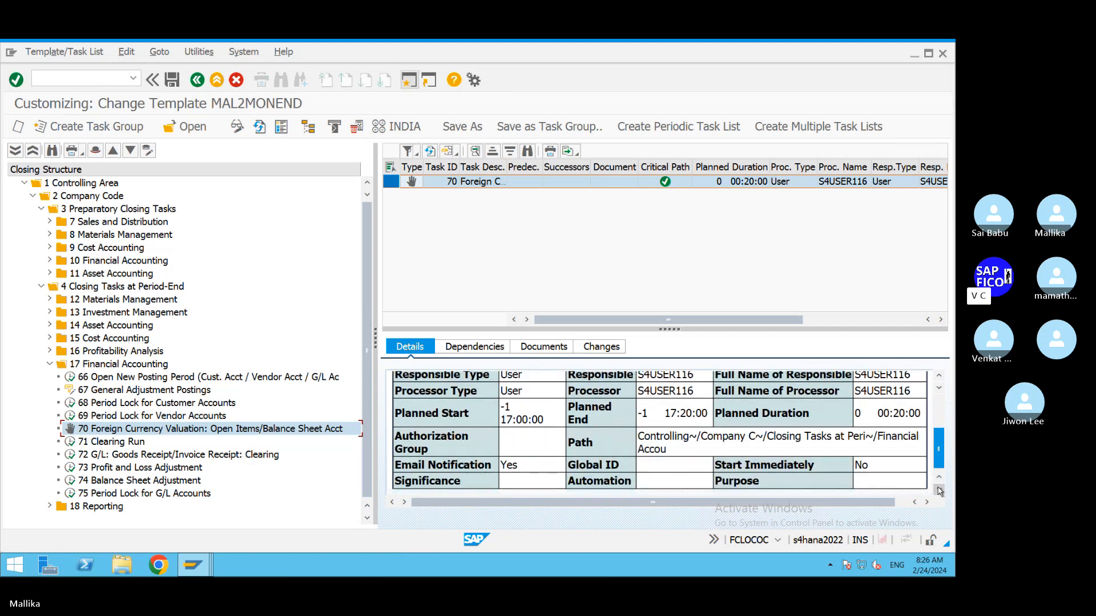
pyautogui.click(939, 490)
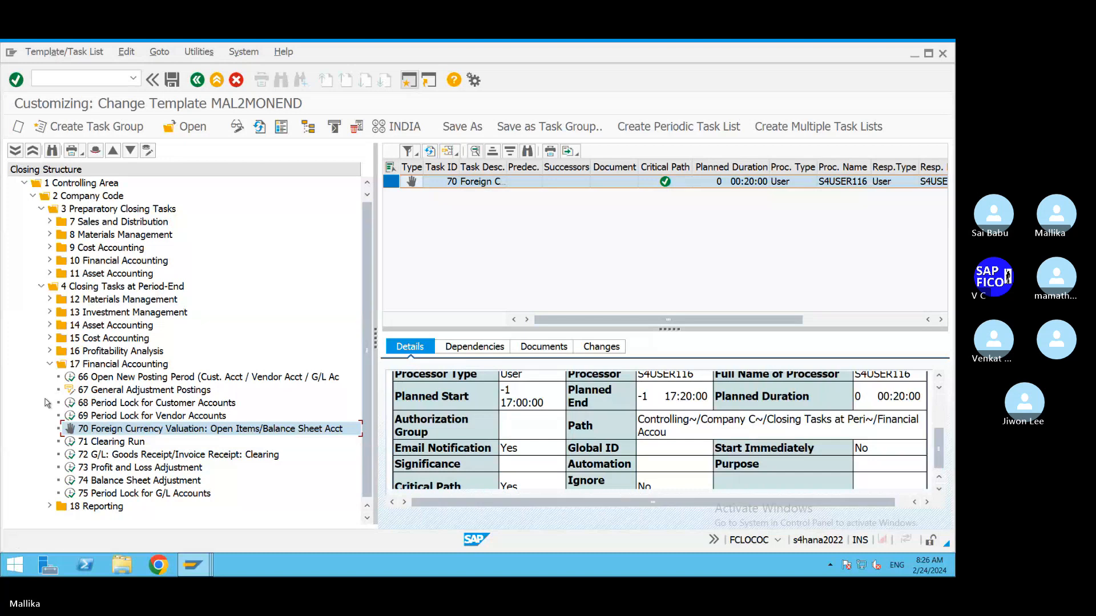
# Step: List the period-end Financial Accounting tasks and view the details and dependencies of the Balance Sheet Adjustment task
pyautogui.click(109, 365)
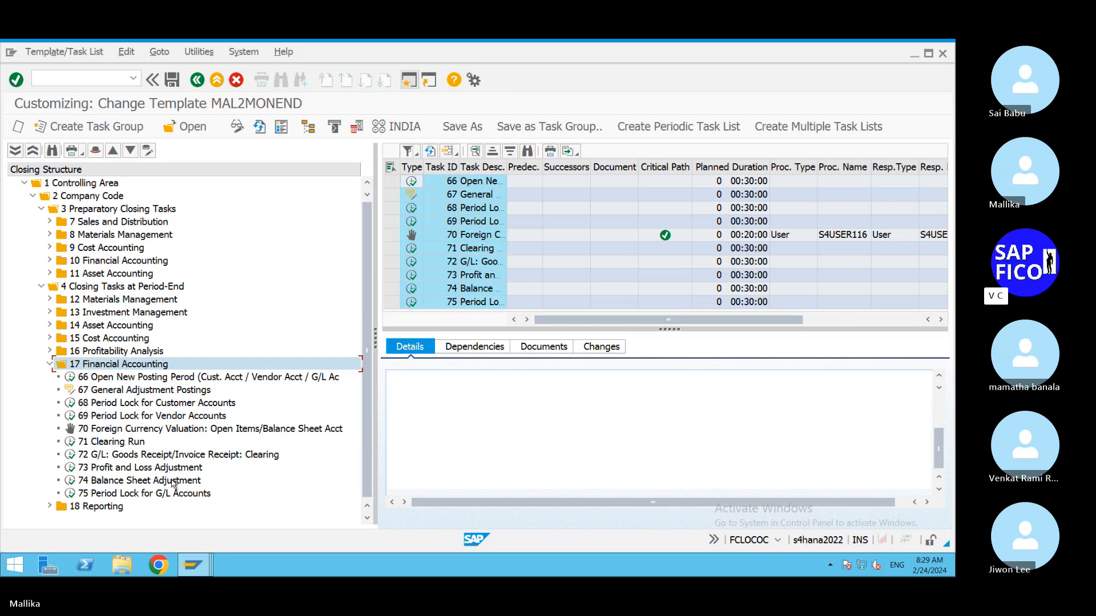
pyautogui.click(174, 481)
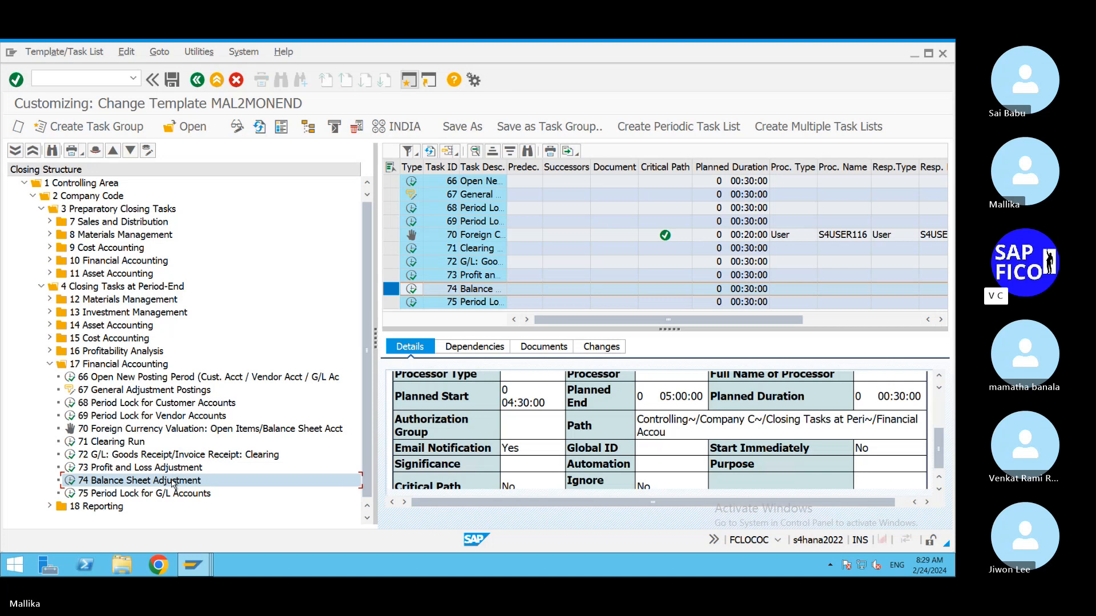
pyautogui.rightClick(265, 482)
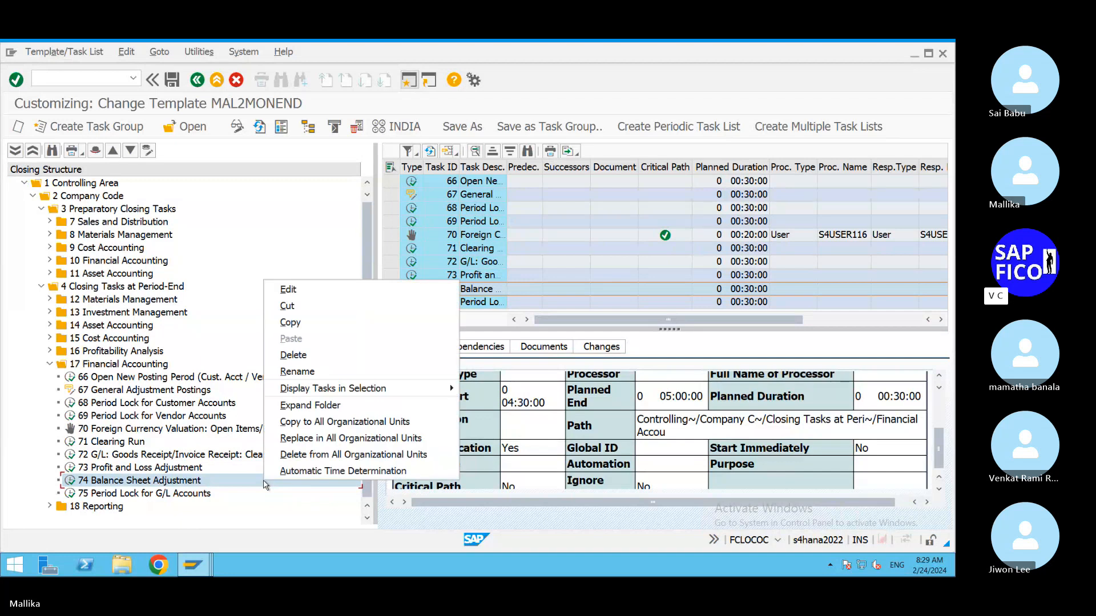
pyautogui.click(308, 238)
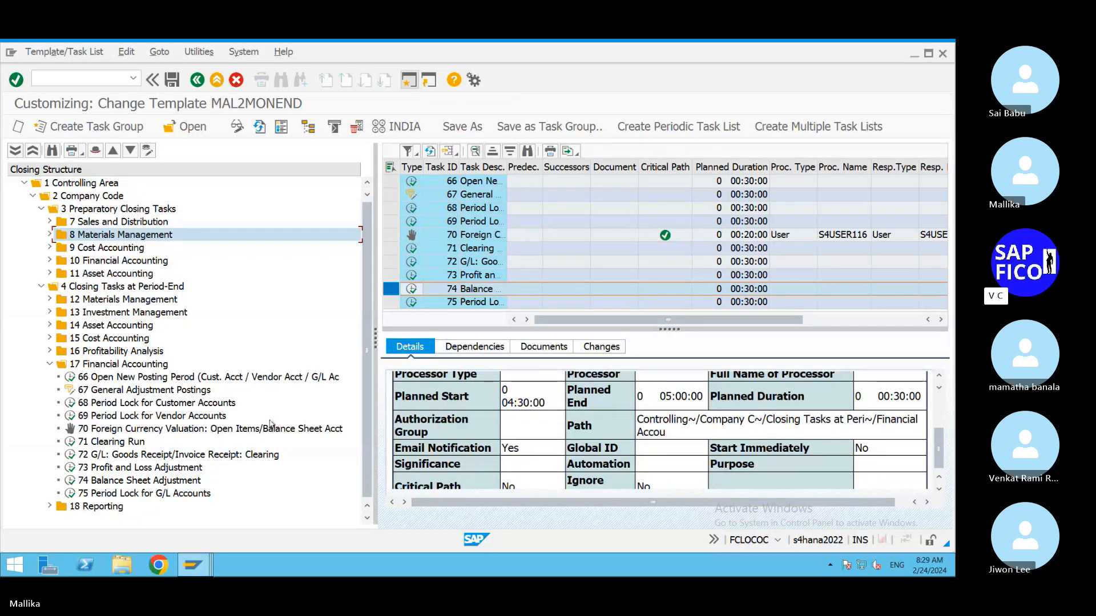
pyautogui.click(465, 350)
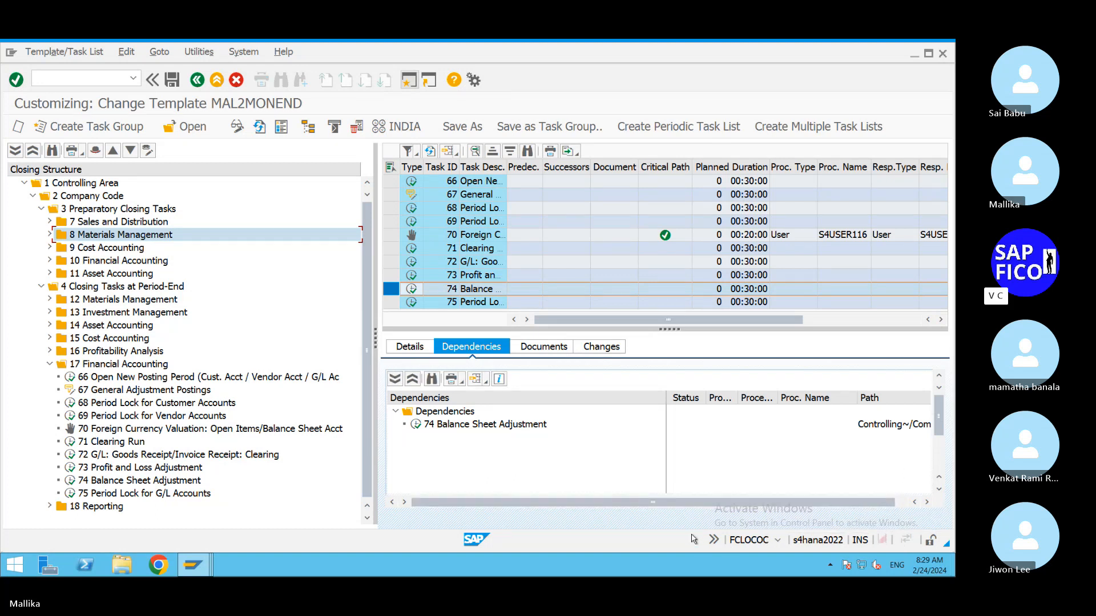
pyautogui.doubleClick(515, 425)
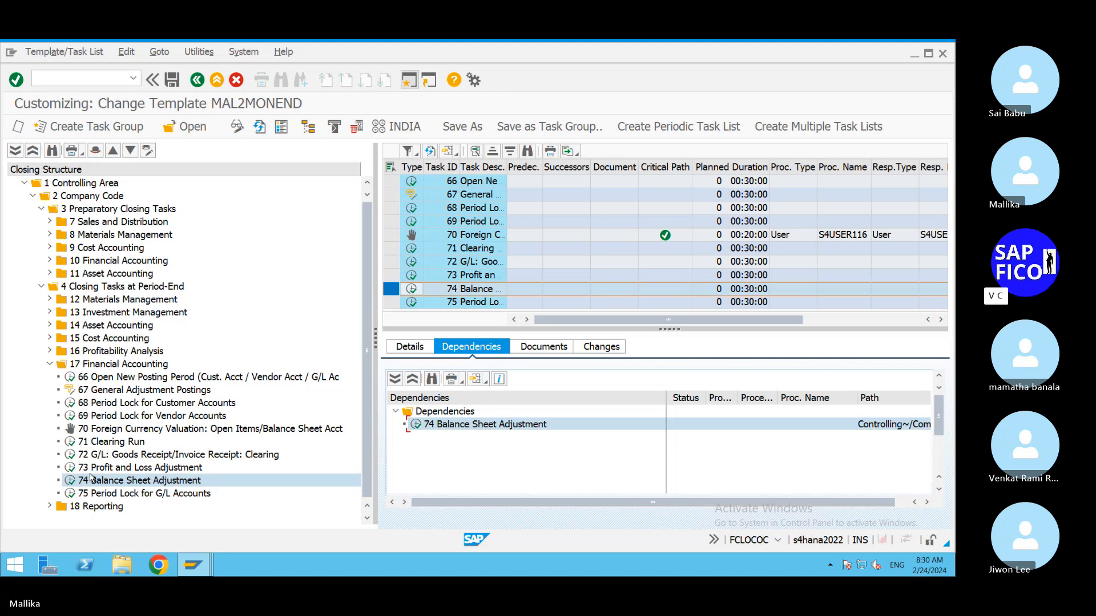
# Step: View the dependencies of the G/L: Goods Receipt/Invoice Receipt: Clearing task
pyautogui.click(153, 455)
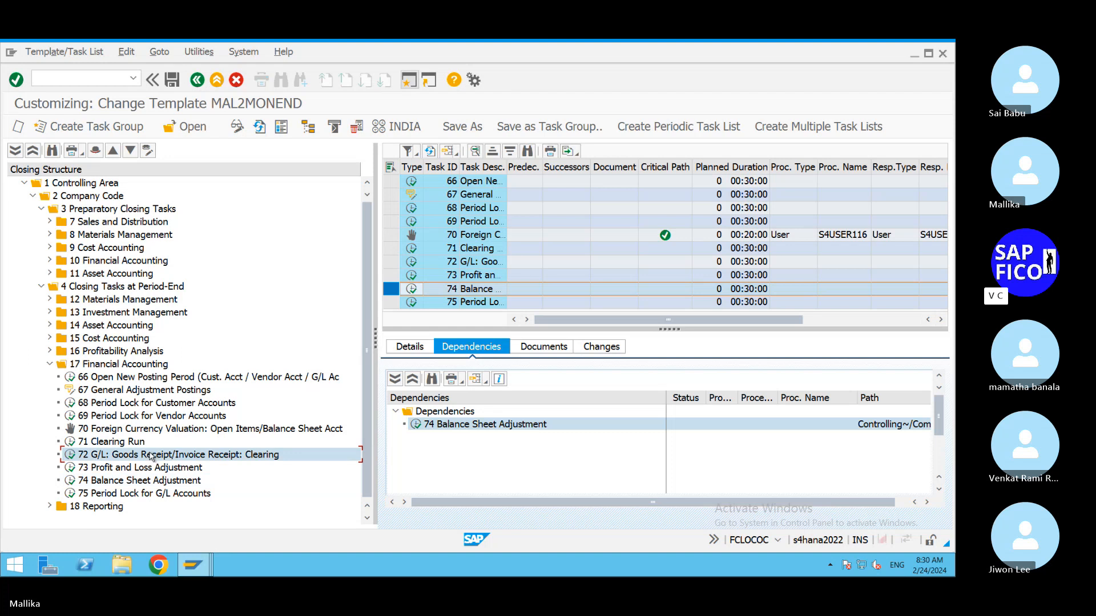
pyautogui.doubleClick(270, 455)
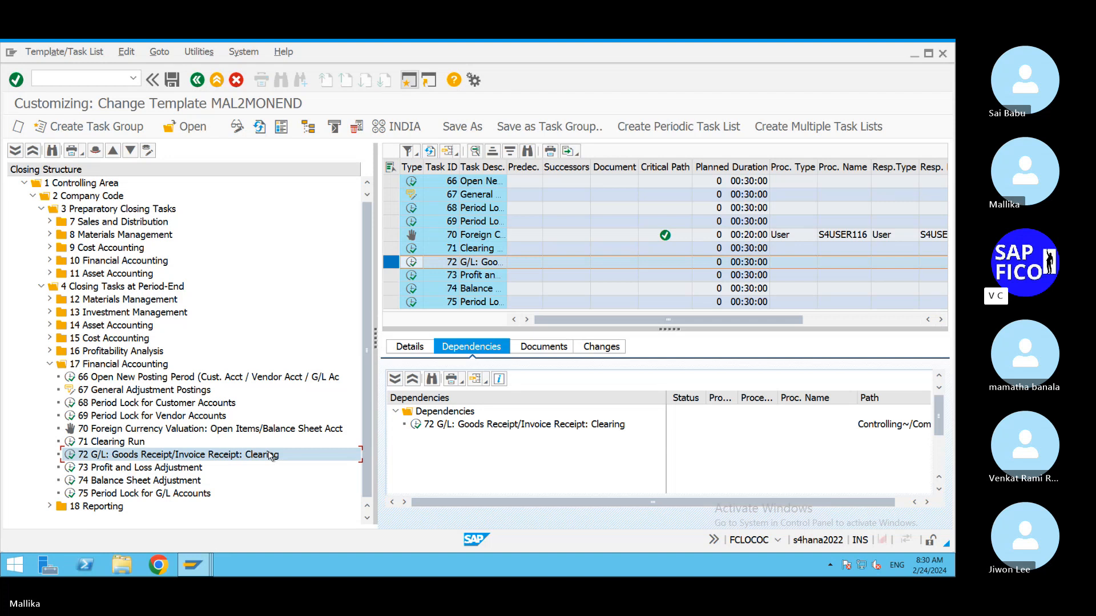
pyautogui.rightClick(270, 455)
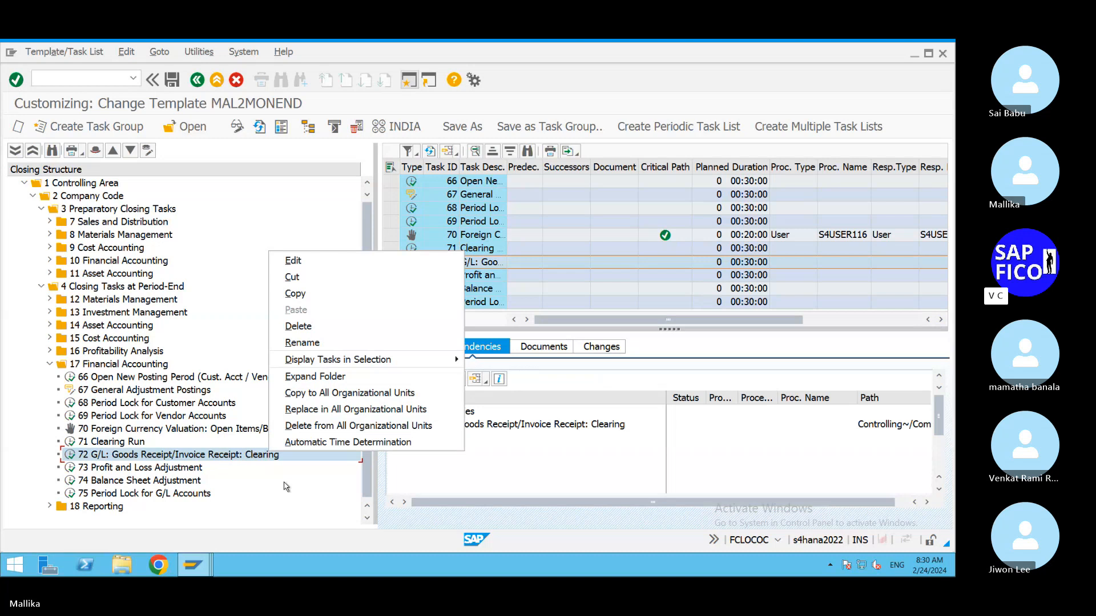
pyautogui.click(284, 483)
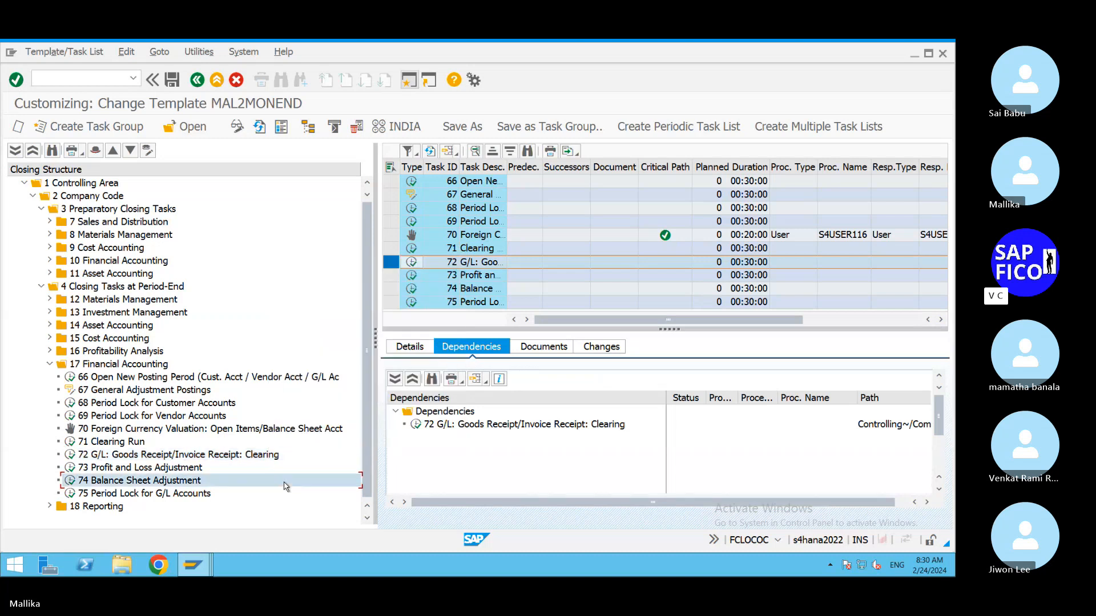
pyautogui.rightClick(198, 485)
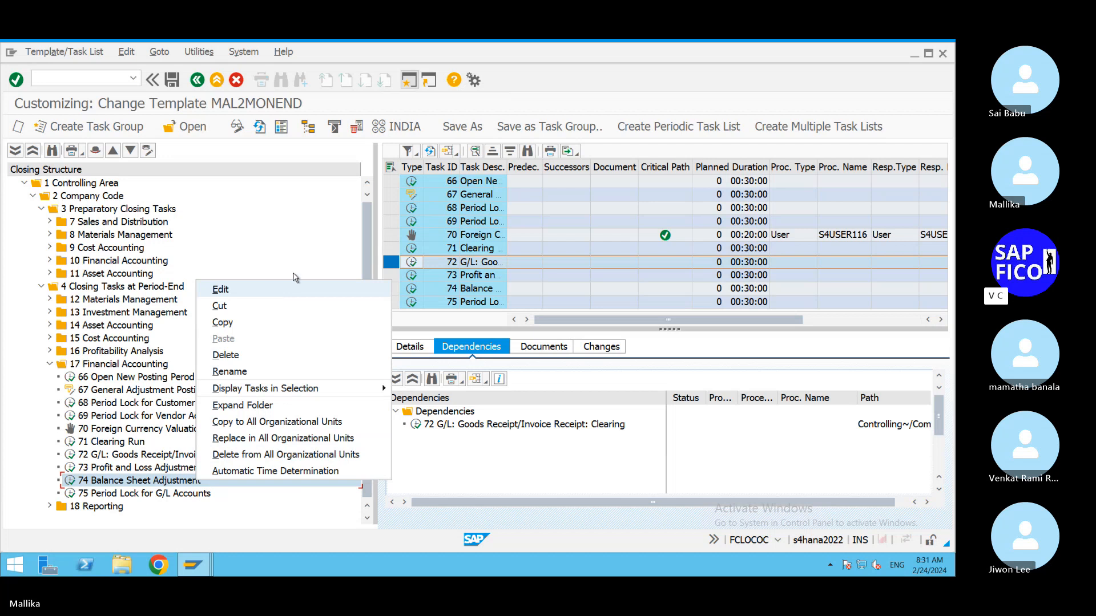
pyautogui.click(309, 249)
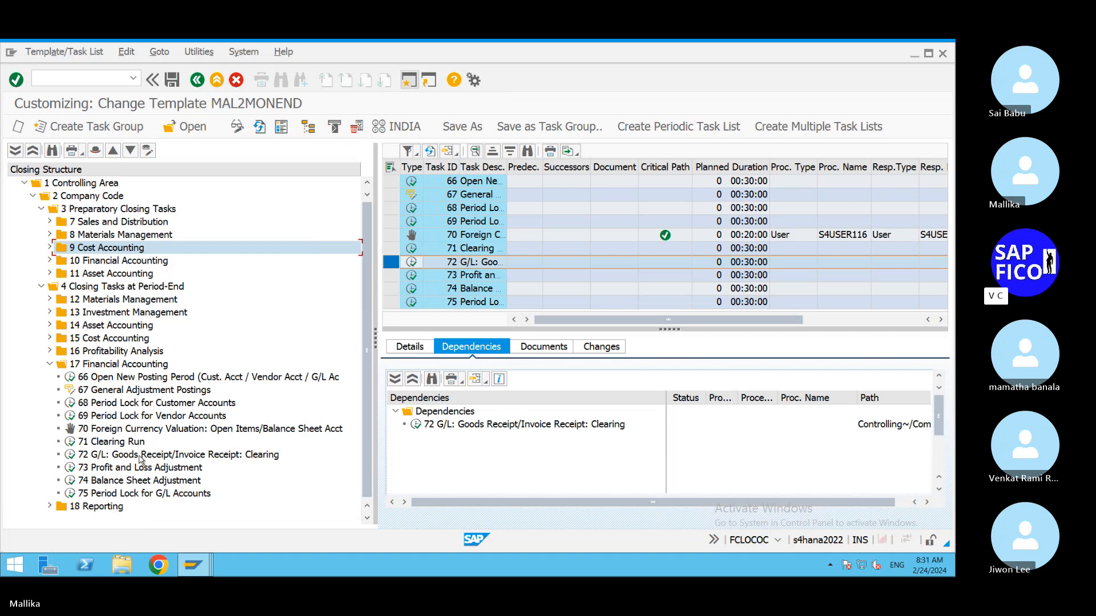
pyautogui.click(204, 455)
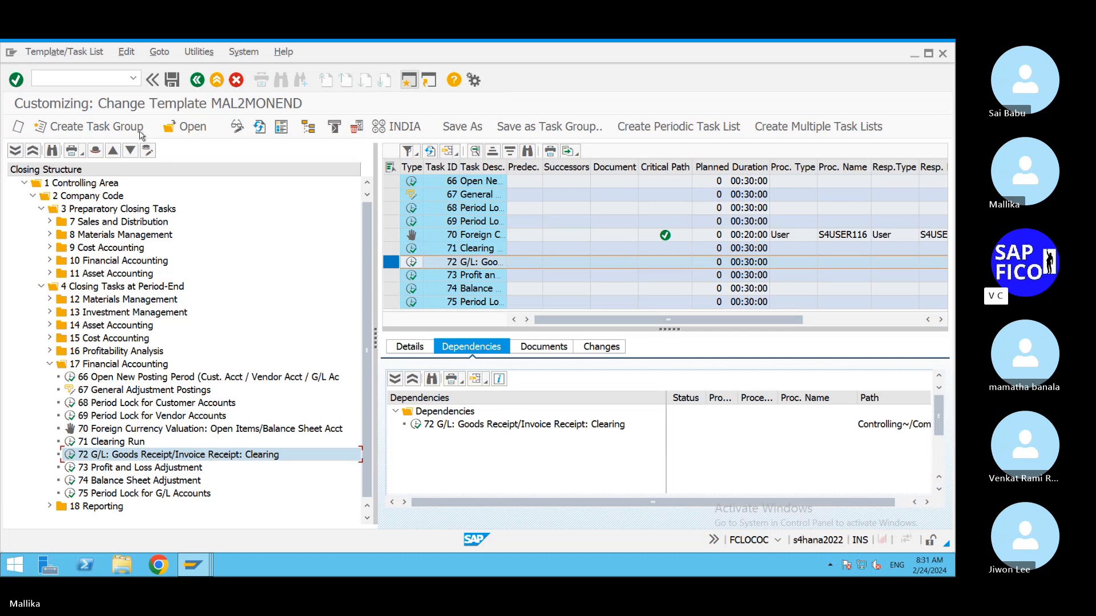
# Step: Leave the current transaction with /n, restart Financial Closing cockpit – Customizing (FCLOCOC), and open template MAL2MONEND
pyautogui.click(42, 77)
pyautogui.write('/n')
pyautogui.press('Return')
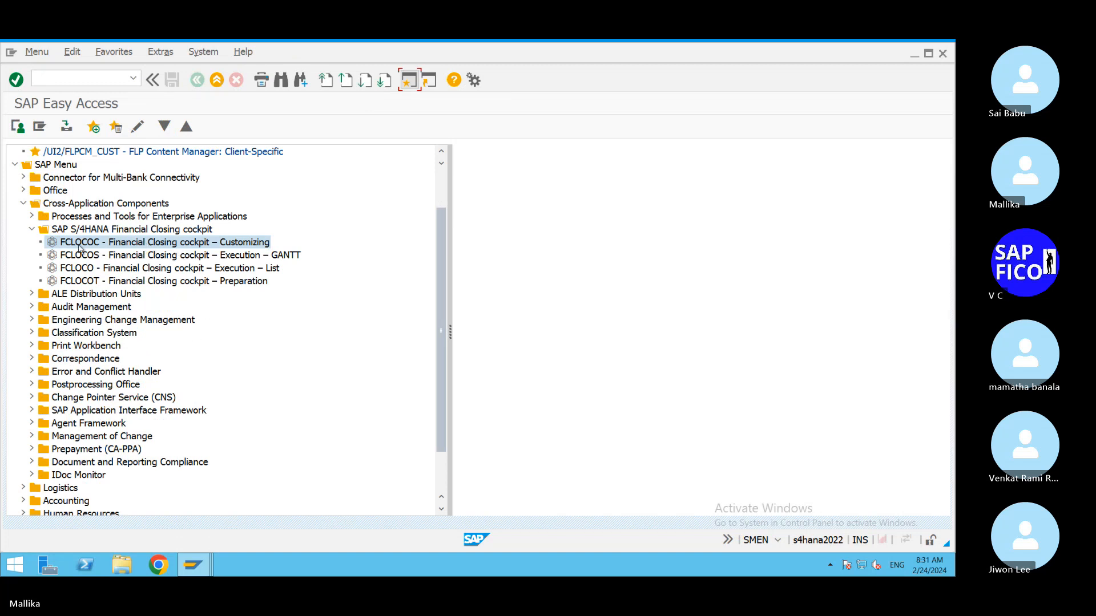
pyautogui.click(54, 243)
pyautogui.doubleClick(54, 243)
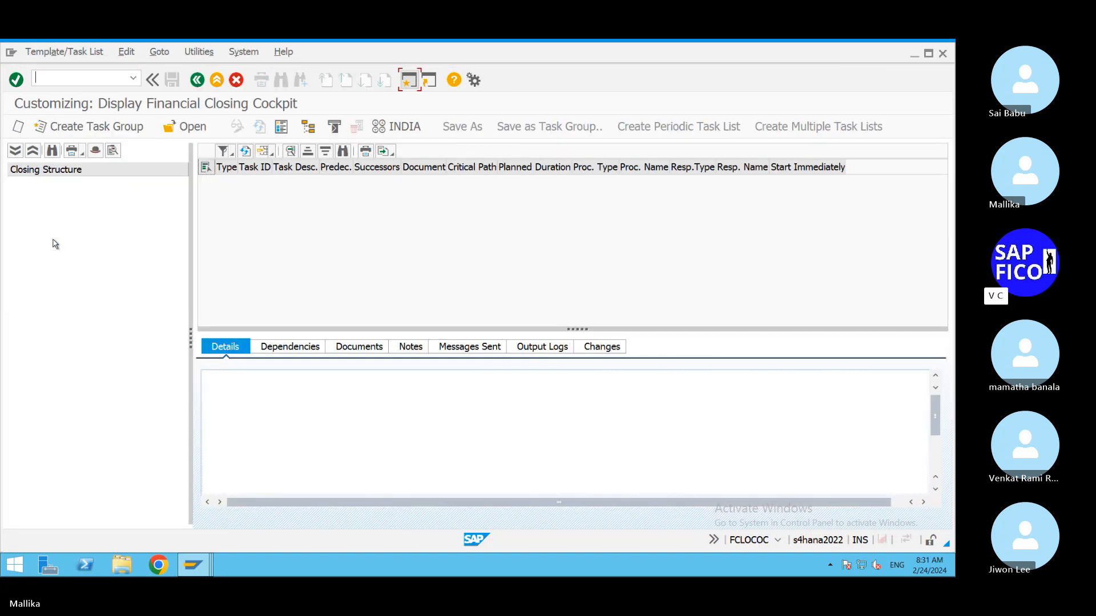
pyautogui.click(184, 130)
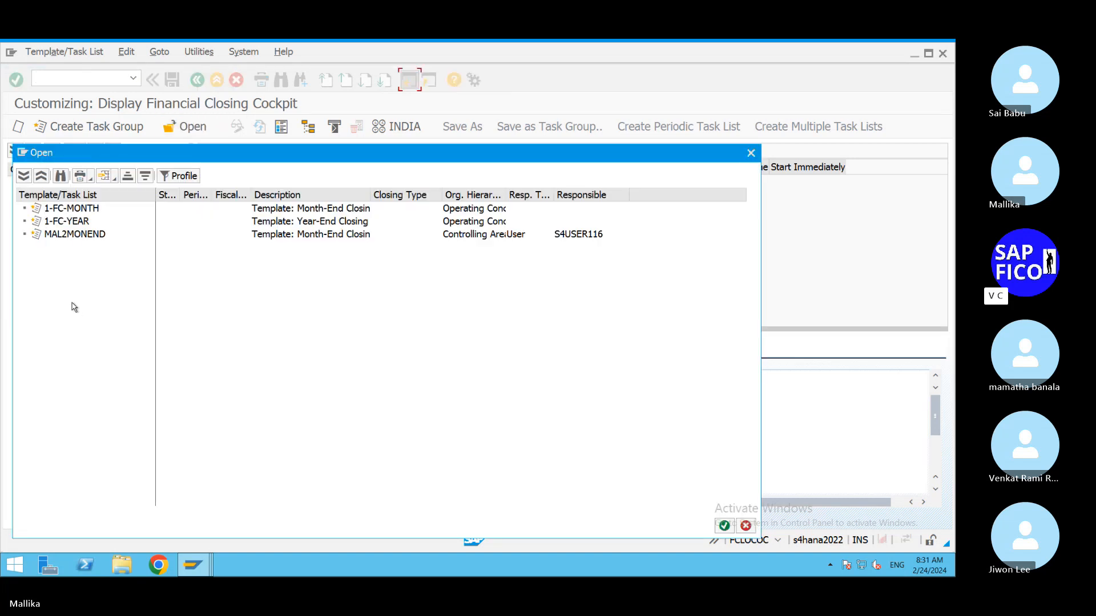
pyautogui.doubleClick(80, 235)
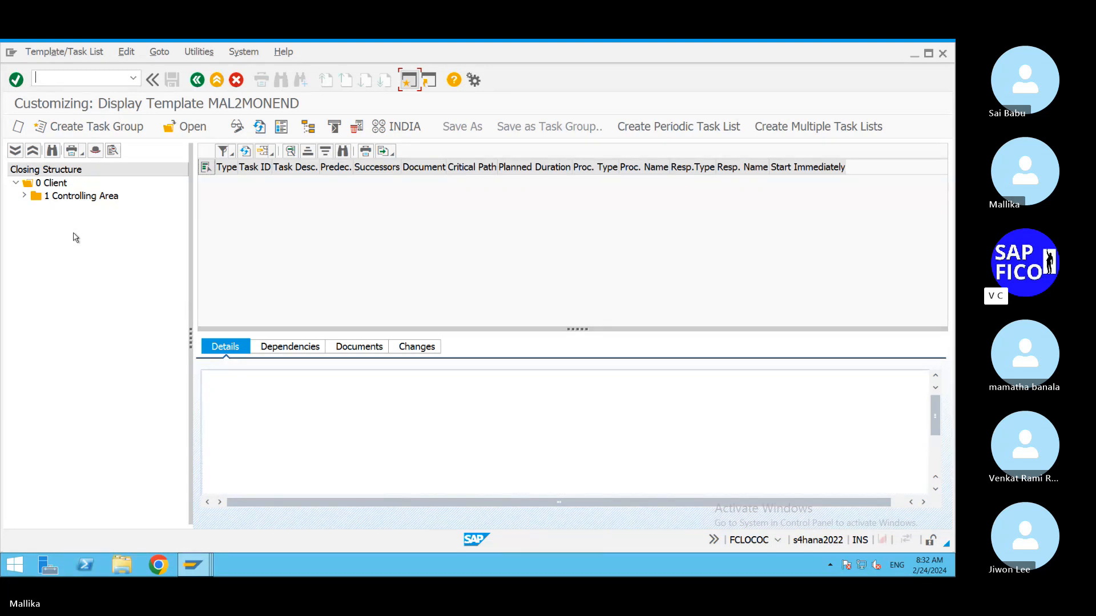
# Step: Expand the closing structure through Preparatory and Period-End tasks, widen it, list the period-end Financial Accounting tasks, and select Balance Sheet Adjustment
pyautogui.click(24, 195)
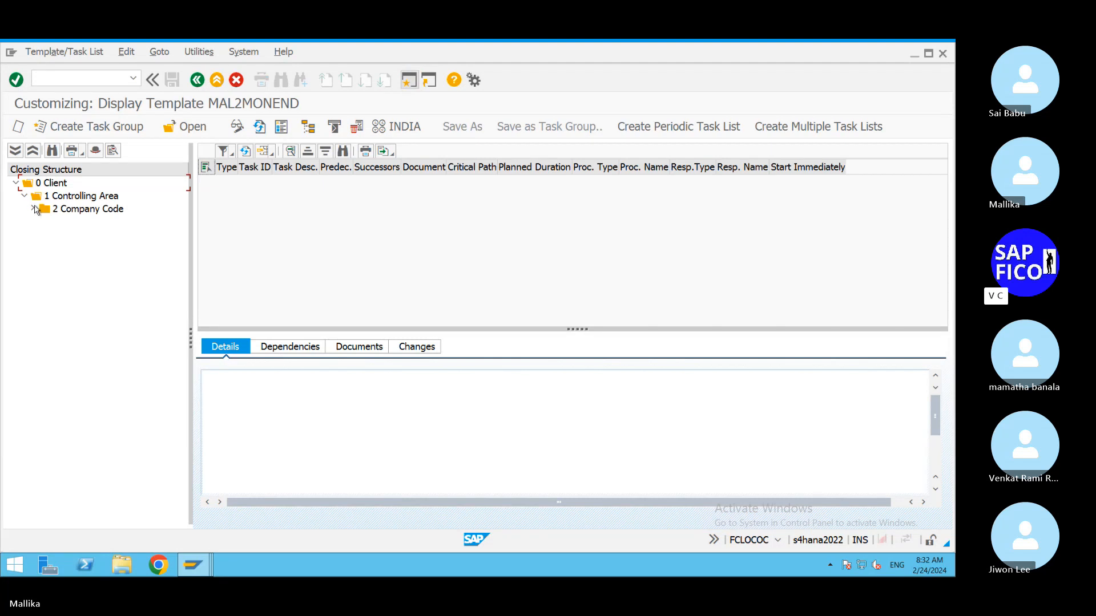
pyautogui.click(33, 210)
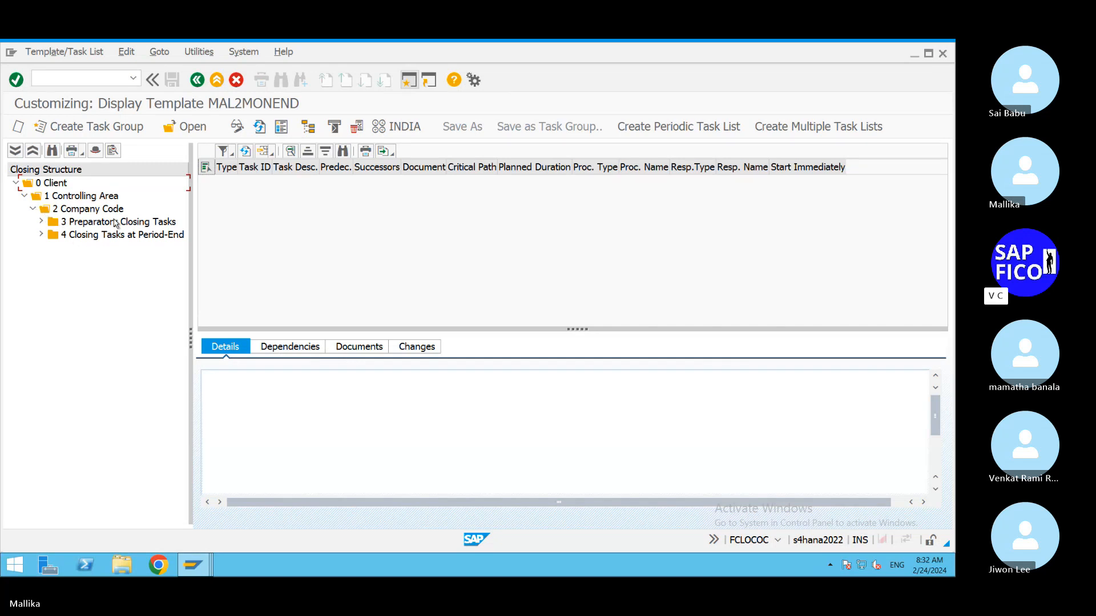
pyautogui.click(41, 222)
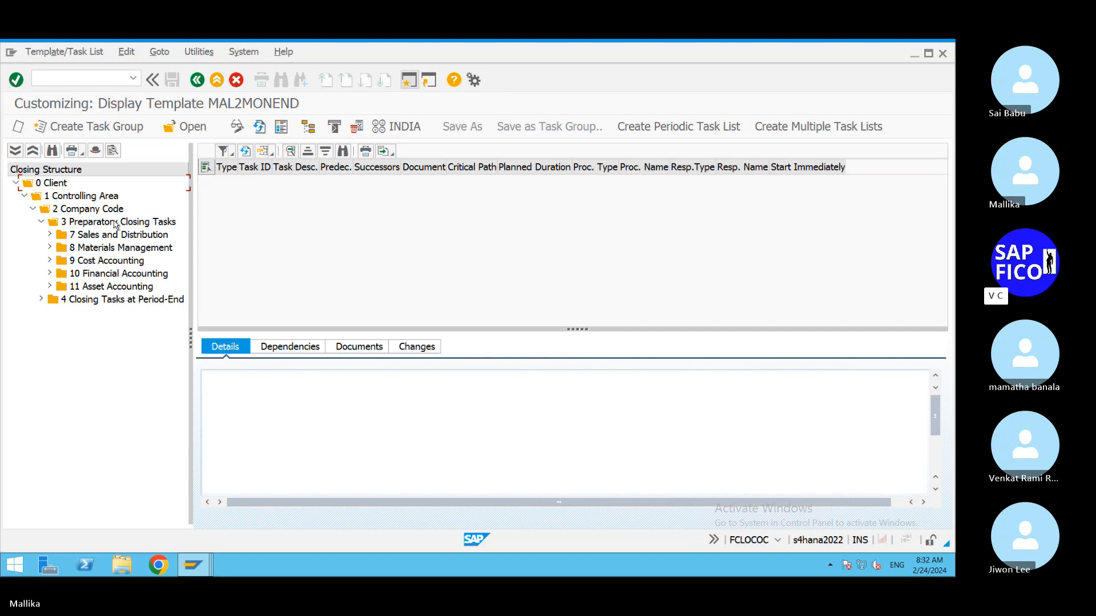
pyautogui.click(41, 299)
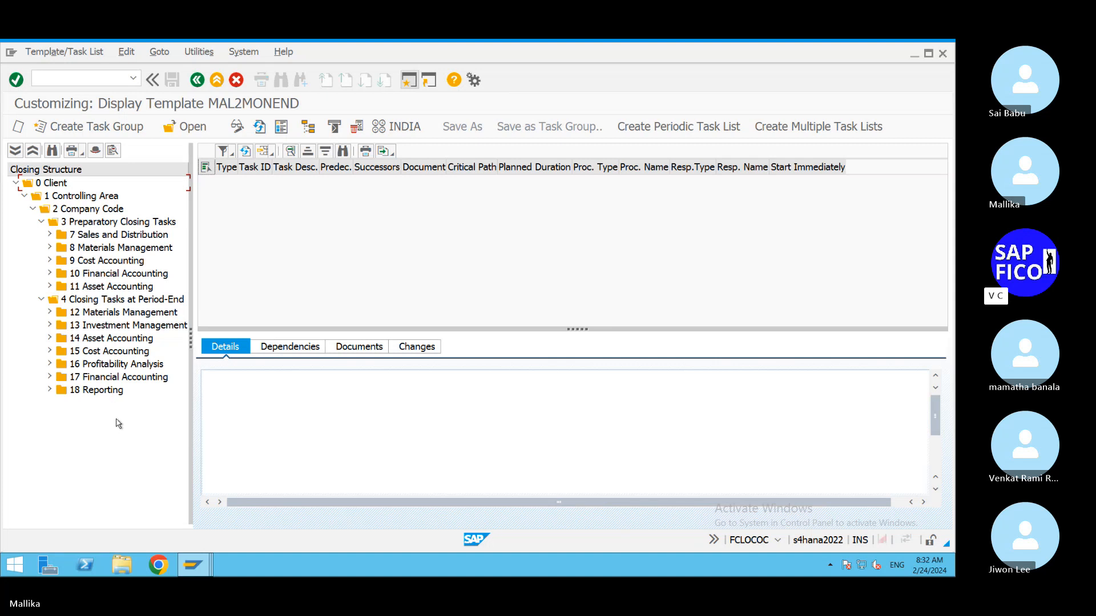
pyautogui.click(49, 377)
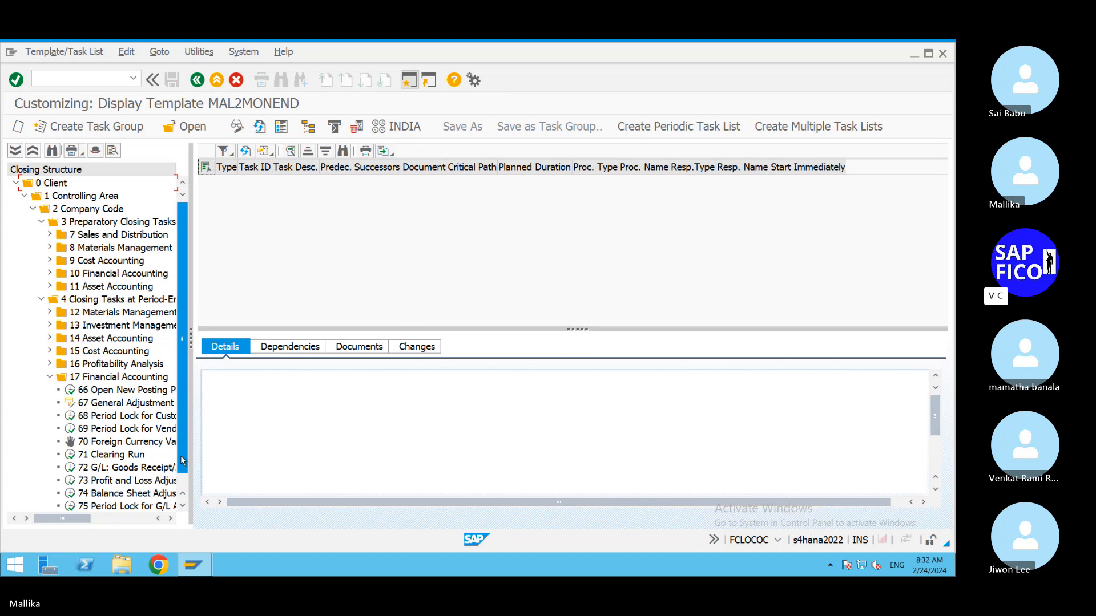
pyautogui.moveTo(191, 424); pyautogui.dragTo(387, 446)
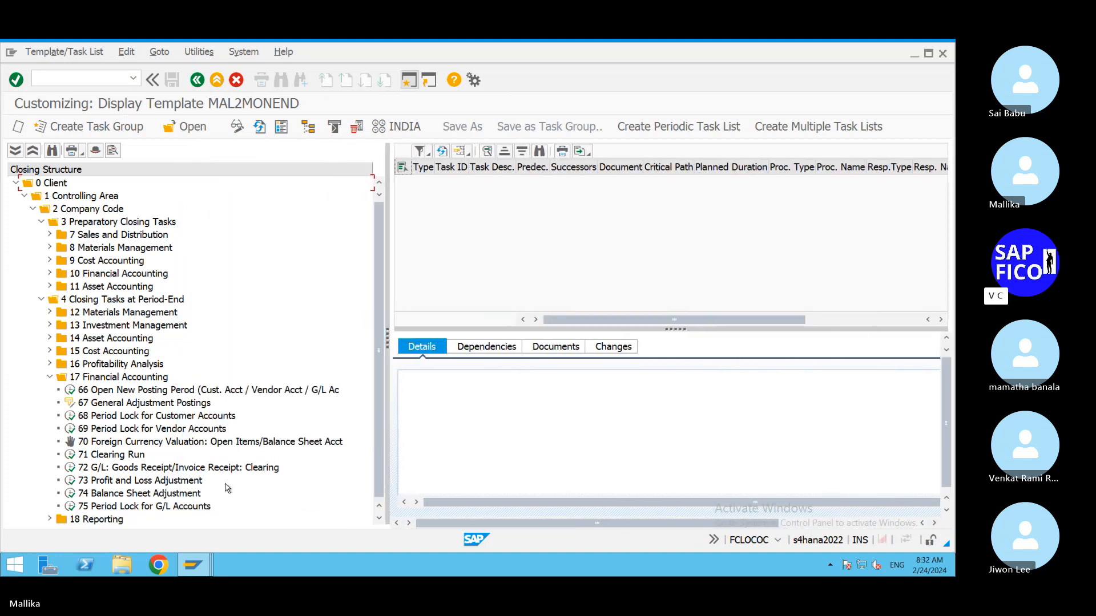
pyautogui.click(107, 380)
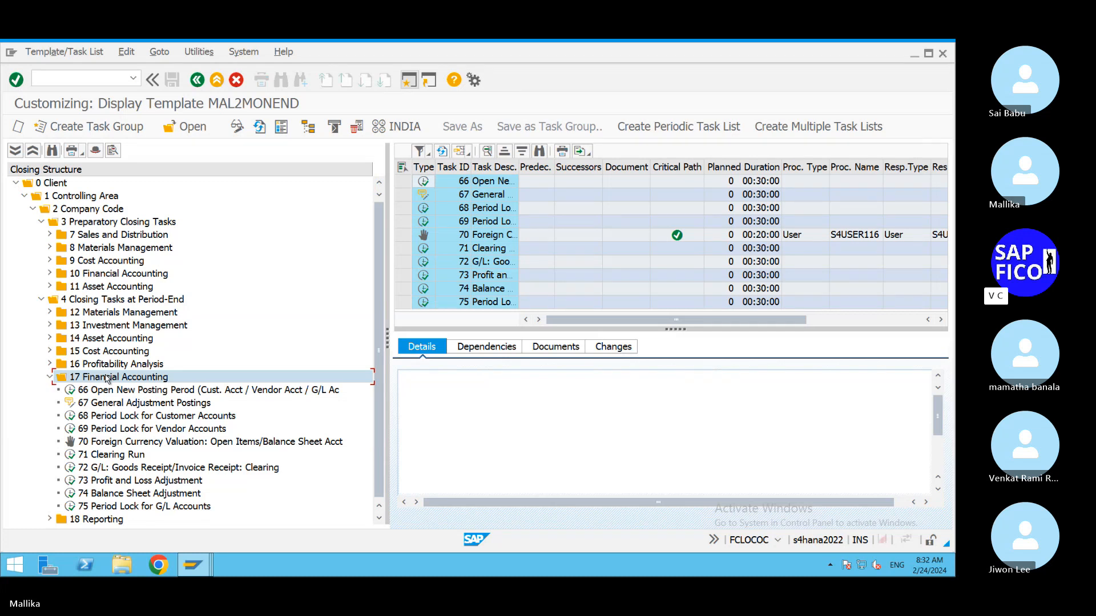
pyautogui.click(186, 494)
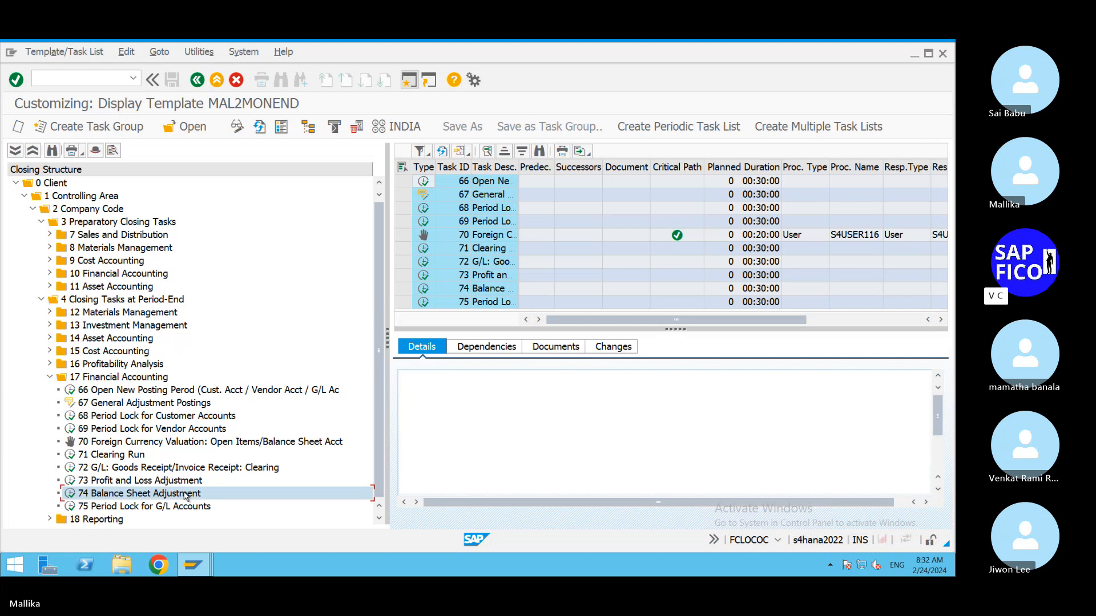
# Step: Show the dependencies of Balance Sheet Adjustment alone and mark G/L: Goods Receipt/Invoice Receipt: Clearing in the closing structure as the task to link
pyautogui.click(510, 347)
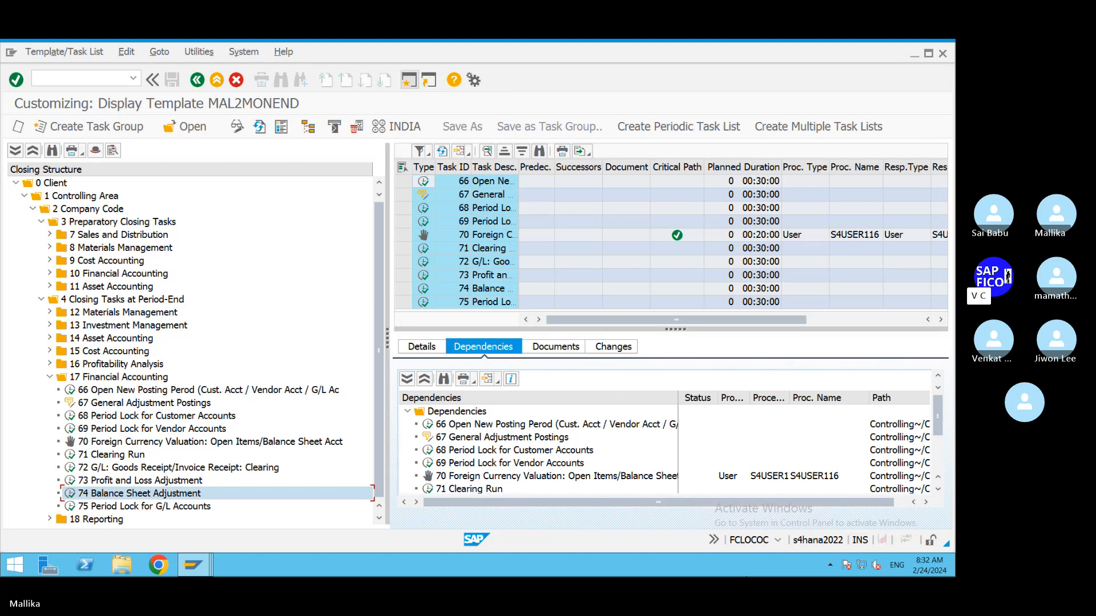
pyautogui.click(188, 494)
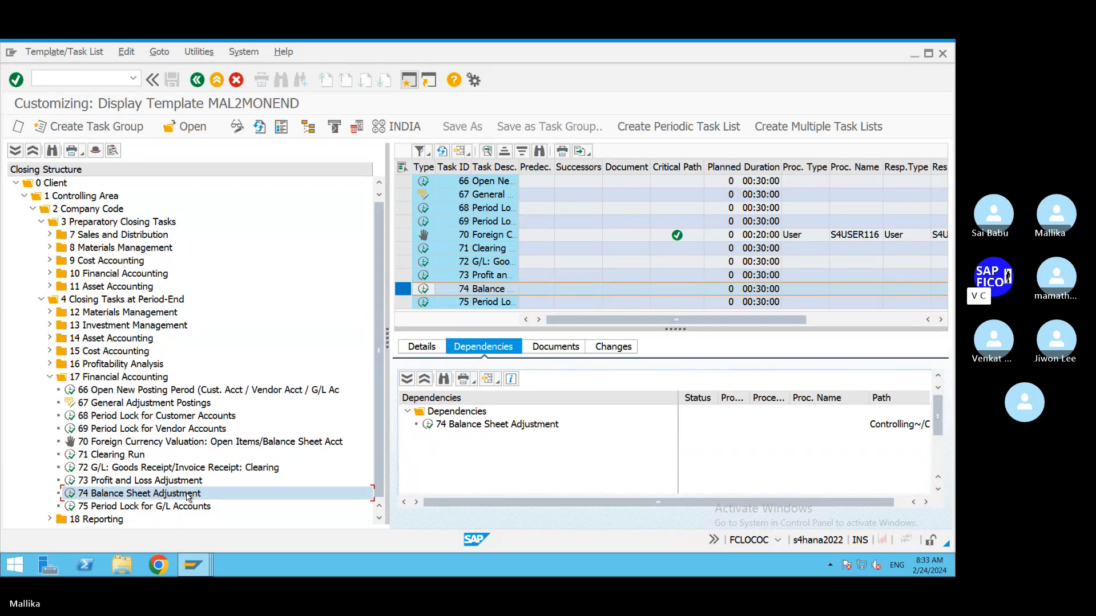
pyautogui.click(179, 469)
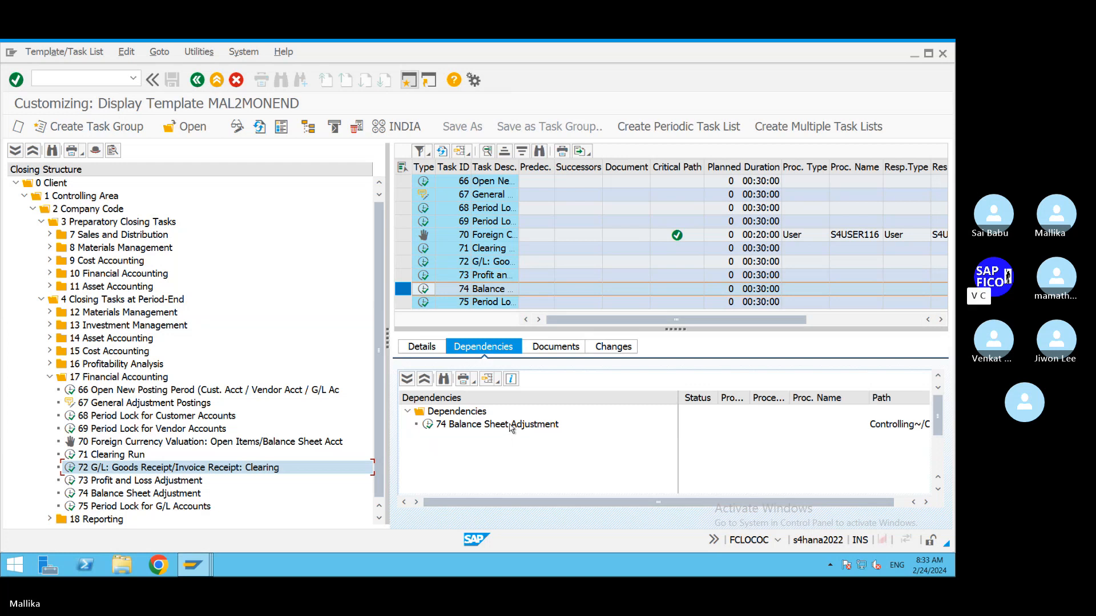
pyautogui.click(511, 425)
pyautogui.rightClick(511, 427)
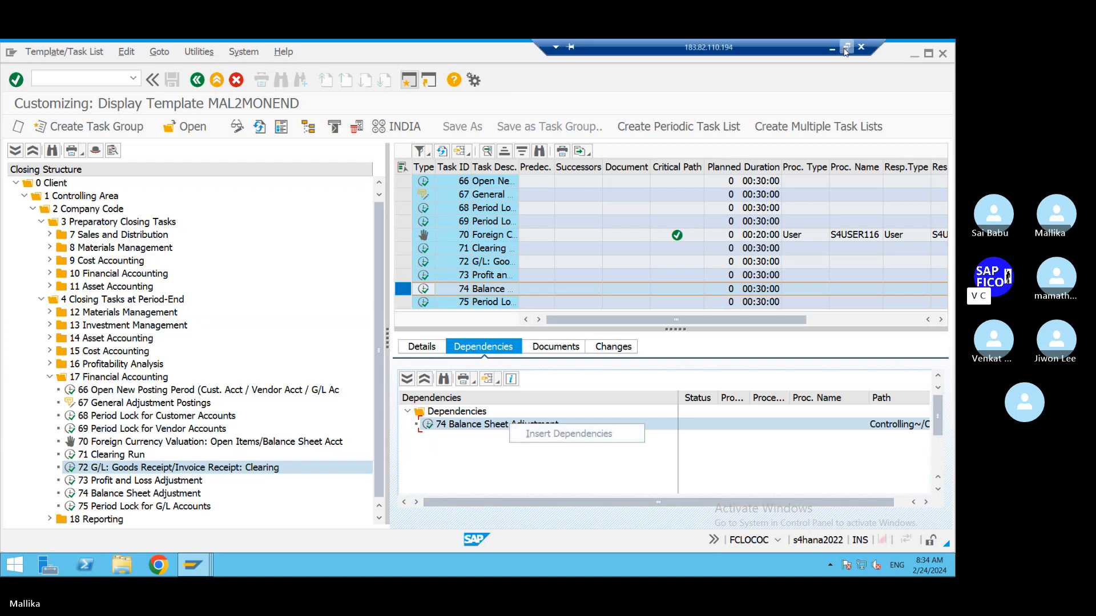
# Step: Switch to the Skype call, unmute and mute the microphone again, and return to the SAP remote session
pyautogui.click(835, 52)
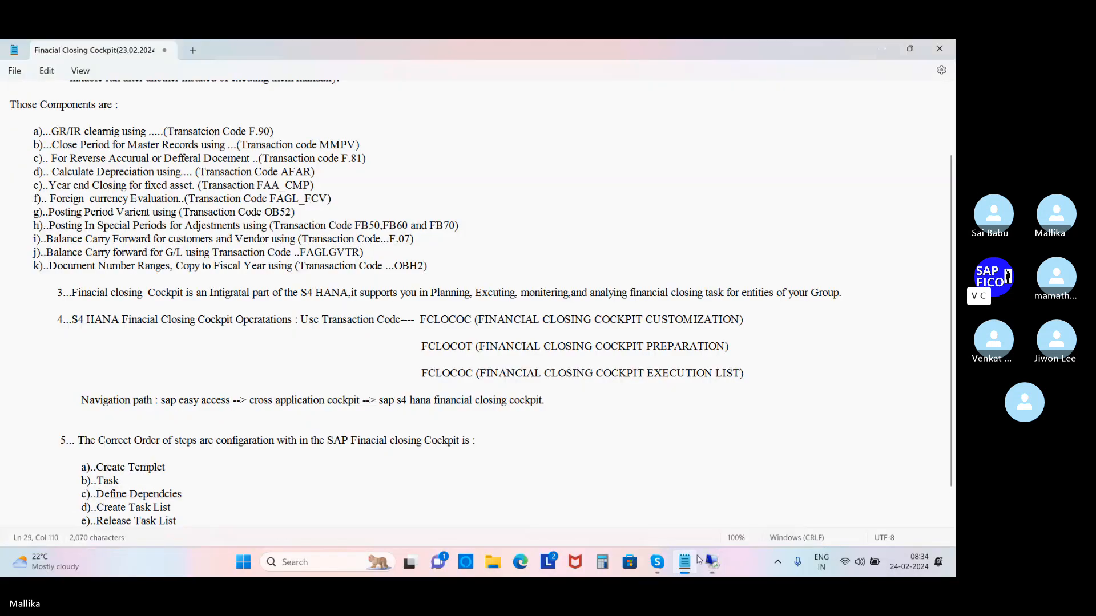
pyautogui.click(657, 563)
pyautogui.click(335, 525)
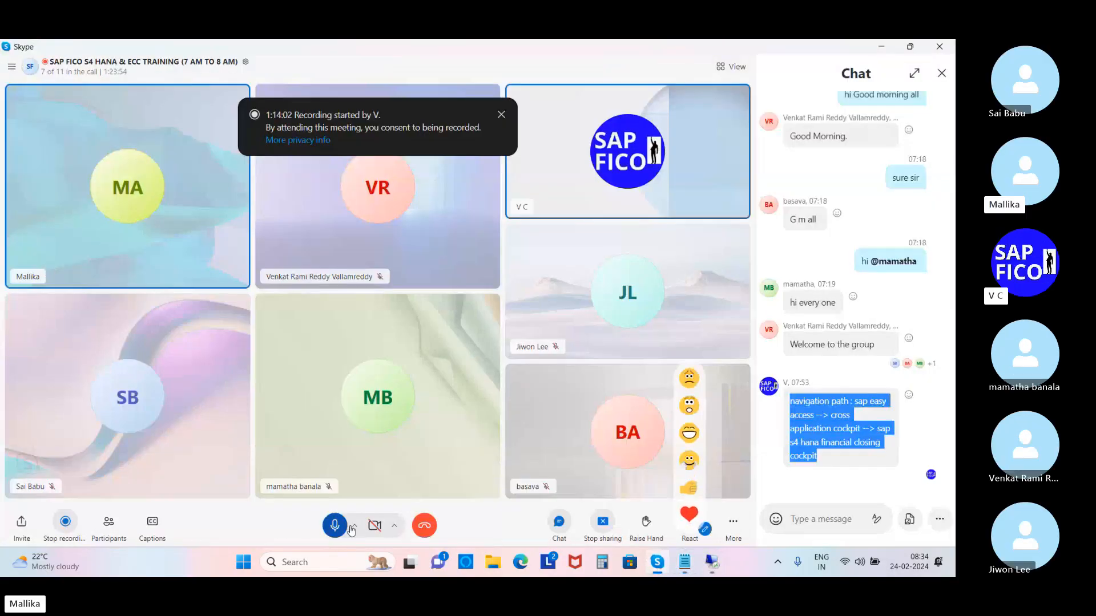
pyautogui.click(335, 525)
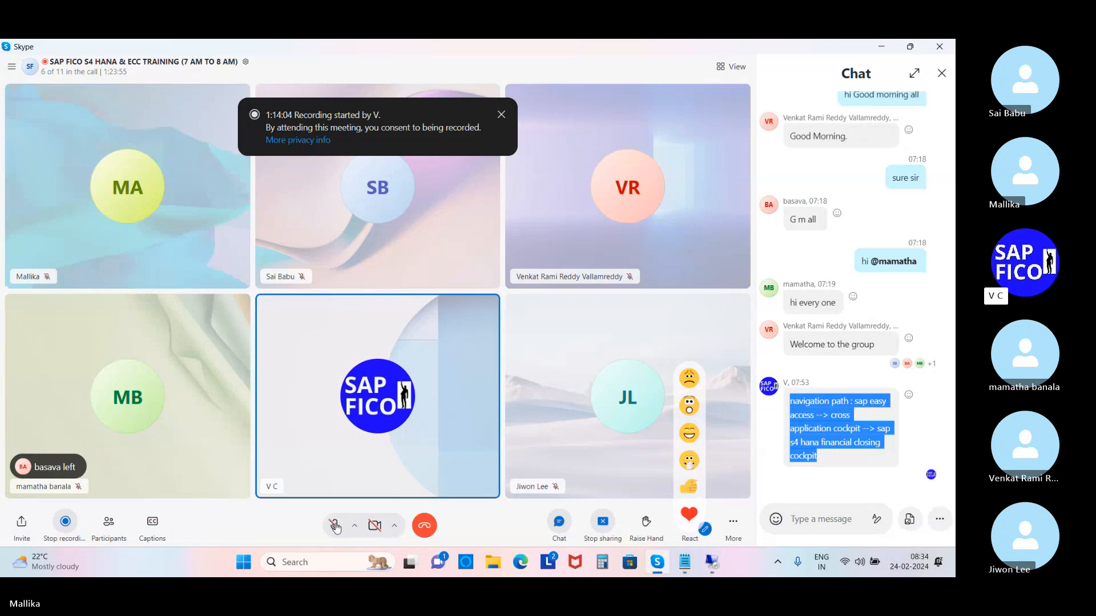
pyautogui.click(710, 565)
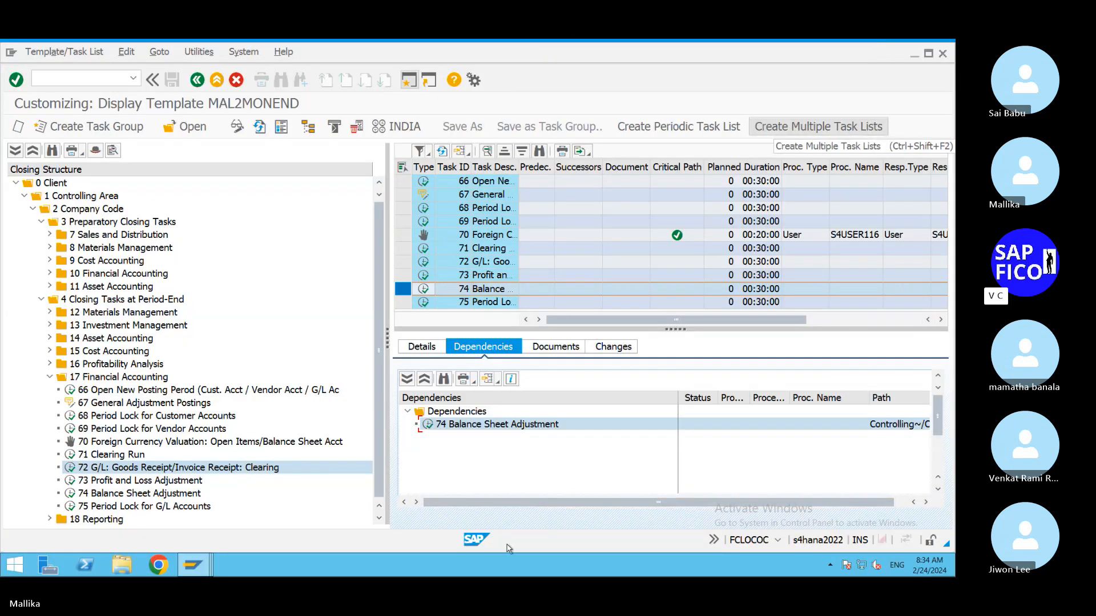
# Step: Try to insert a dependency for the Balance Sheet Adjustment task while the template is in display mode
pyautogui.rightClick(554, 425)
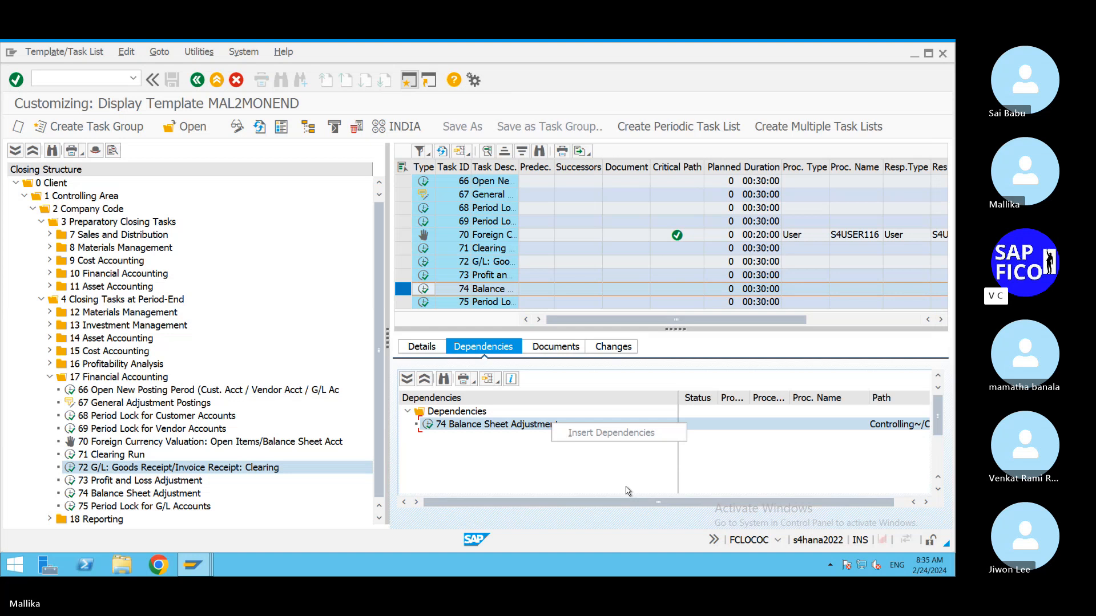
pyautogui.rightClick(481, 348)
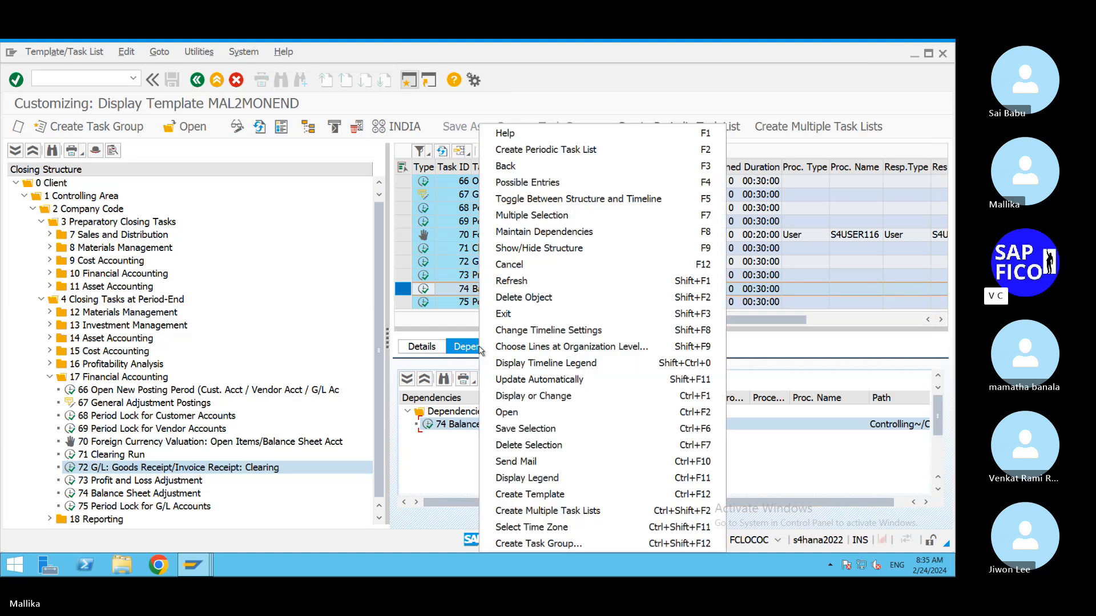
pyautogui.click(817, 444)
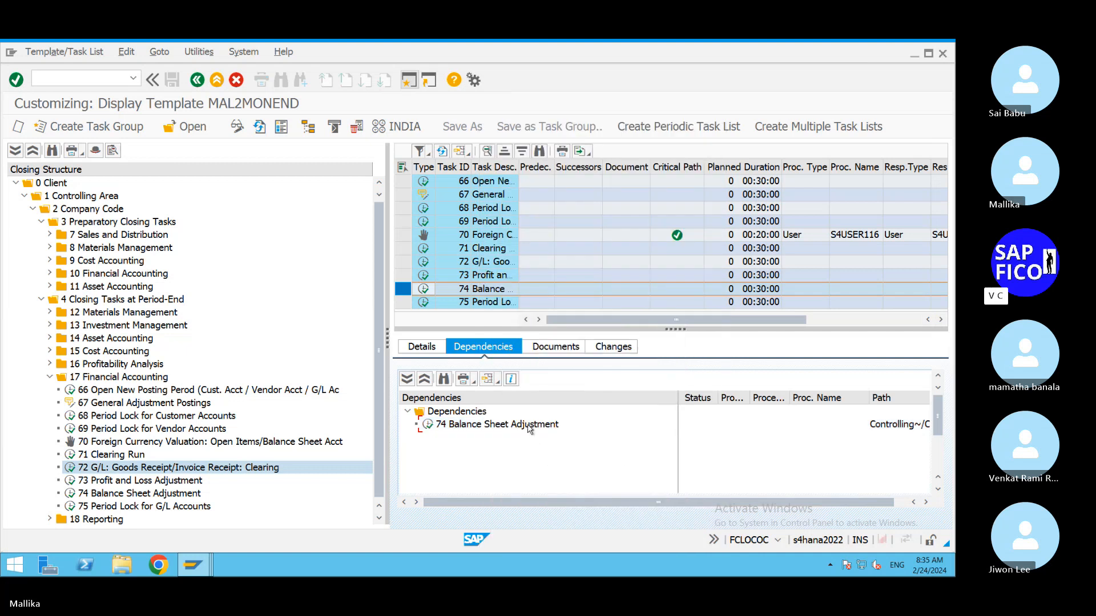
pyautogui.click(481, 412)
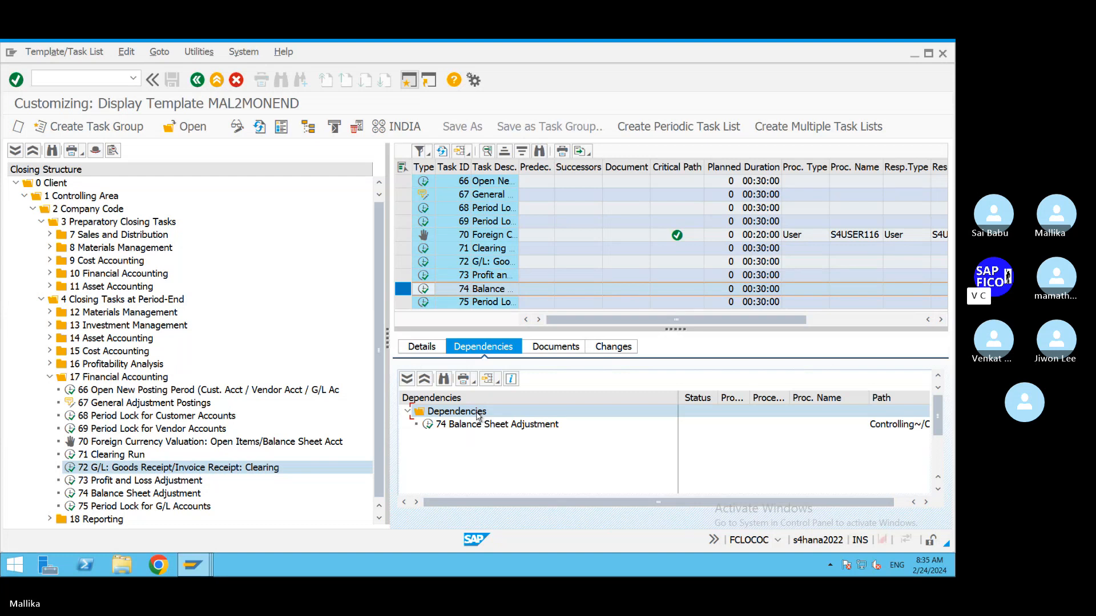
pyautogui.rightClick(501, 432)
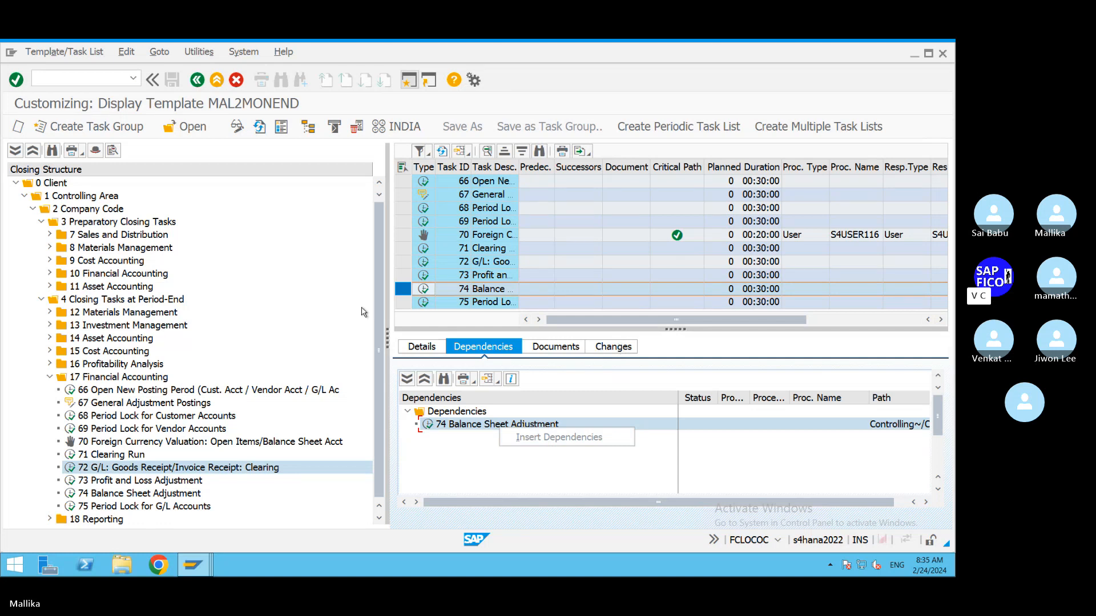
# Step: In change mode, insert G/L: Goods Receipt/Invoice Receipt: Clearing as predecessor of Balance Sheet Adjustment and save the template under customizing request A4HK906076
pyautogui.click(238, 127)
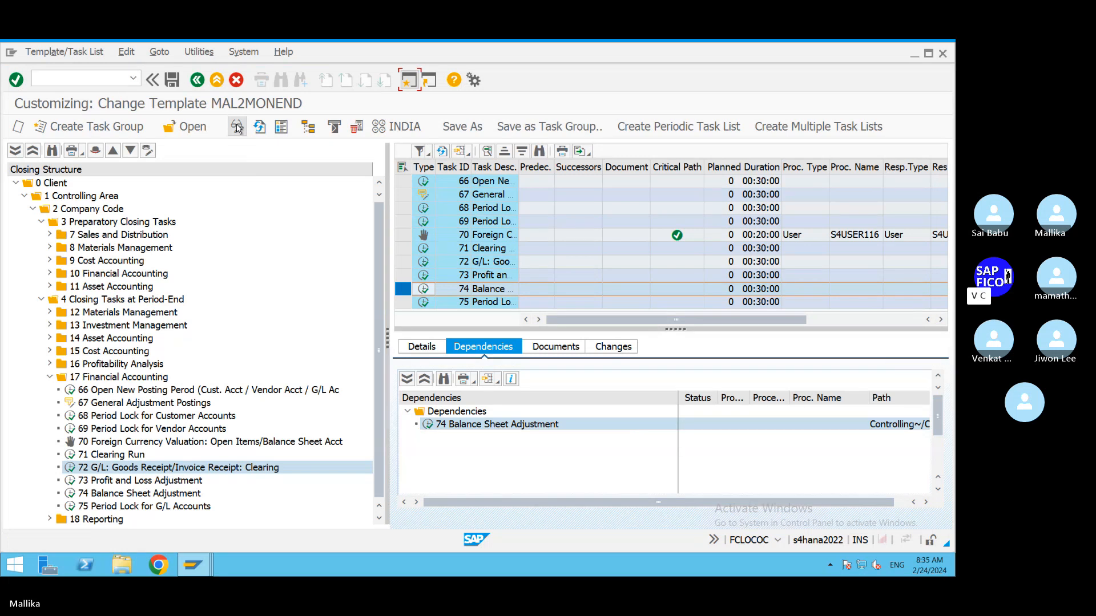
pyautogui.rightClick(556, 424)
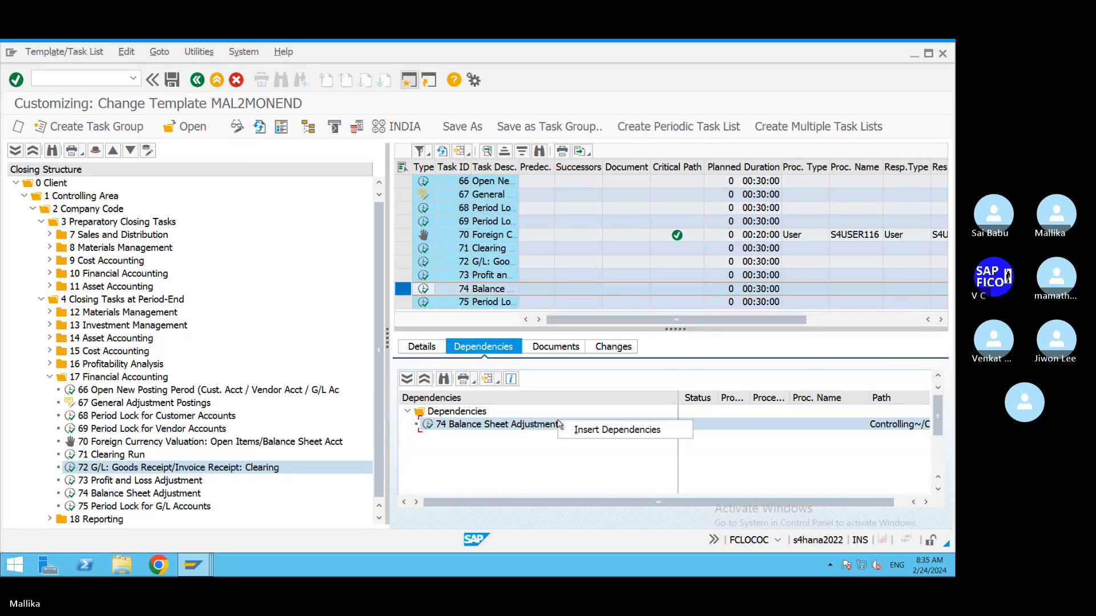
pyautogui.click(643, 430)
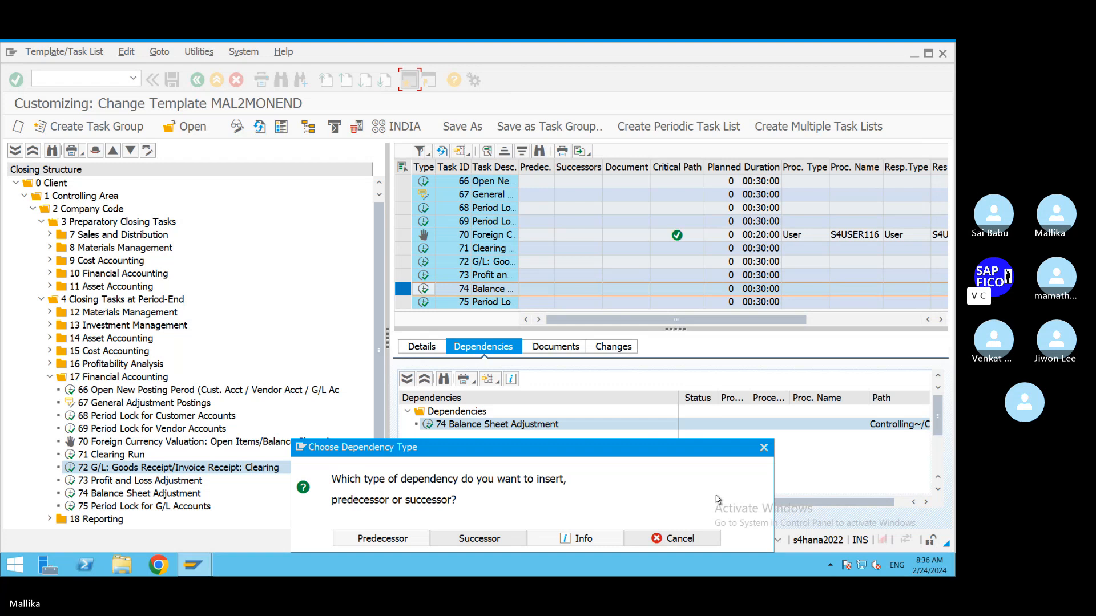
pyautogui.click(398, 538)
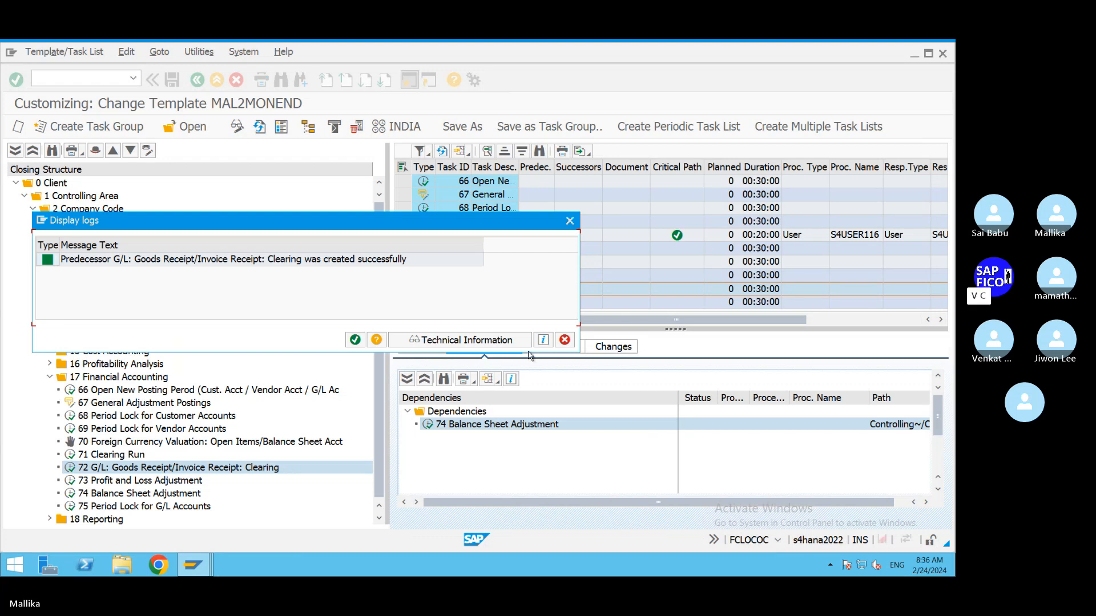
pyautogui.click(354, 340)
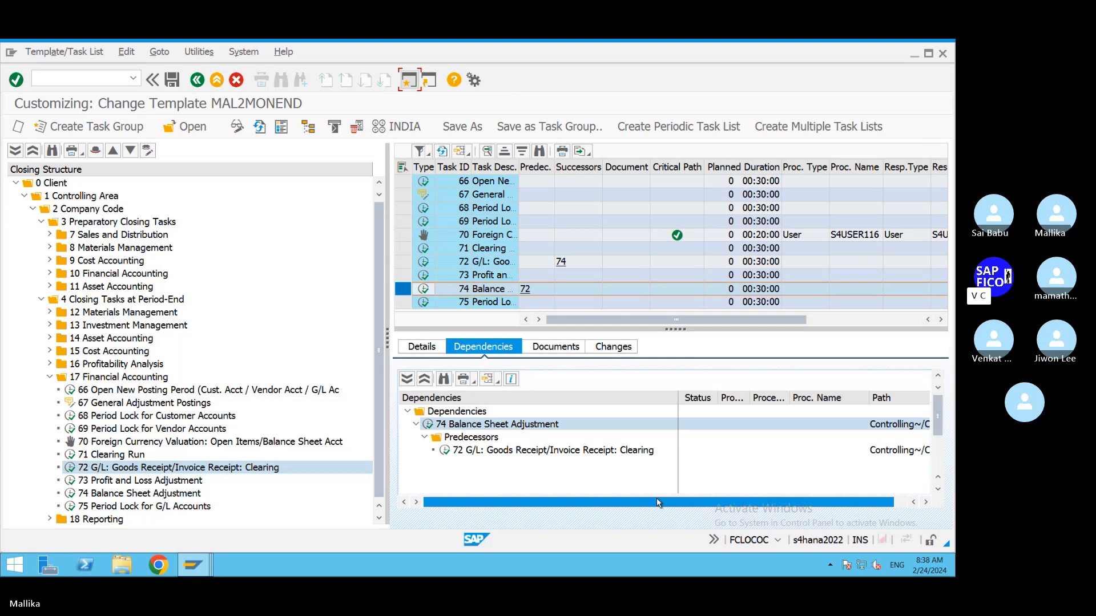
pyautogui.click(172, 81)
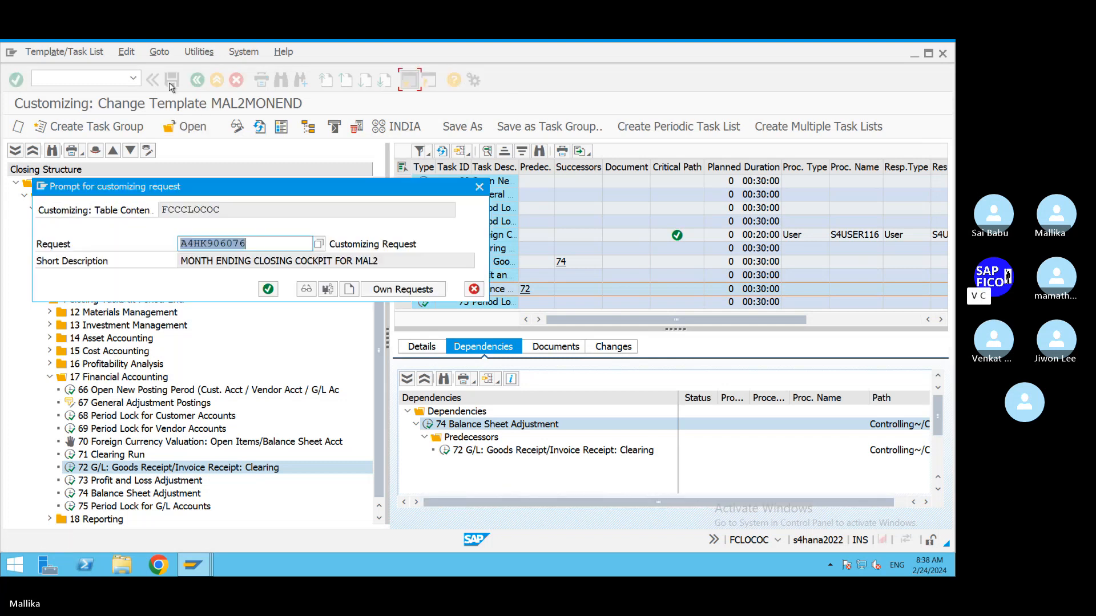
pyautogui.click(268, 289)
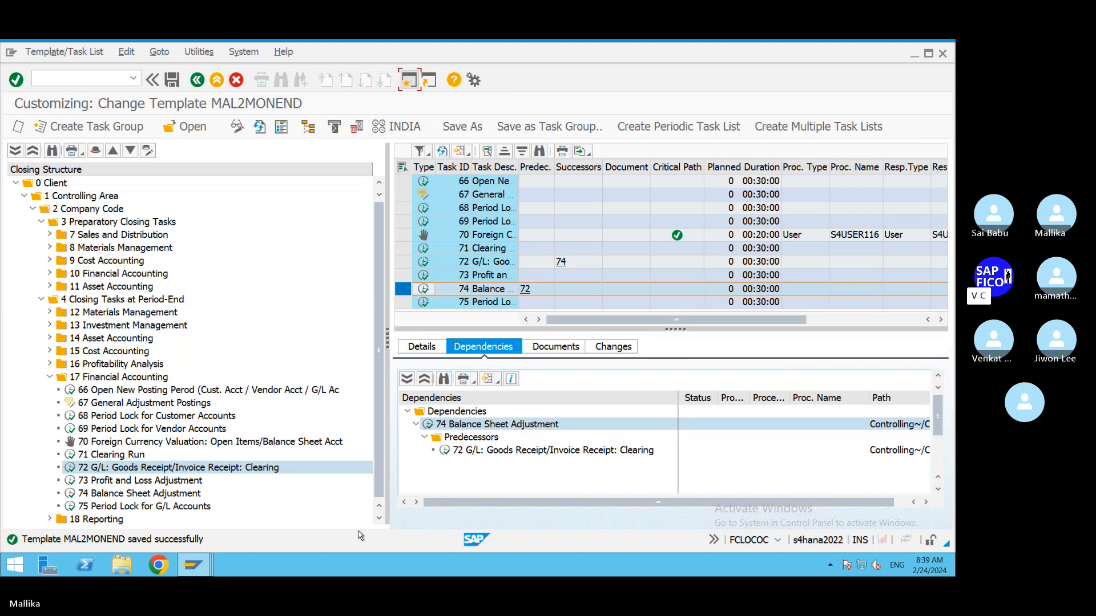
pyautogui.click(98, 128)
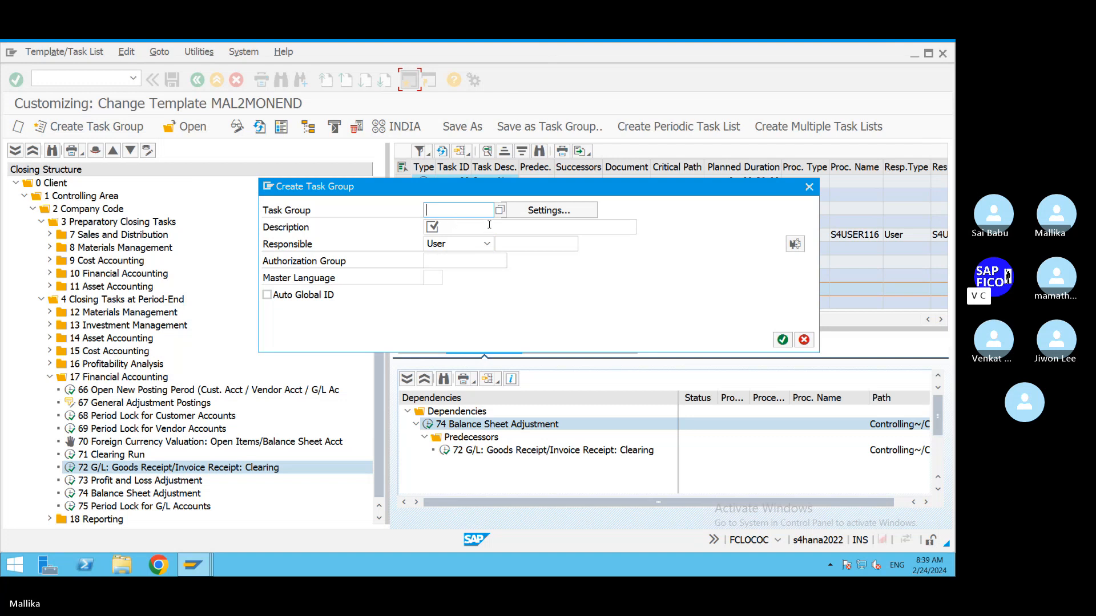
pyautogui.write('M')
pyautogui.click(501, 210)
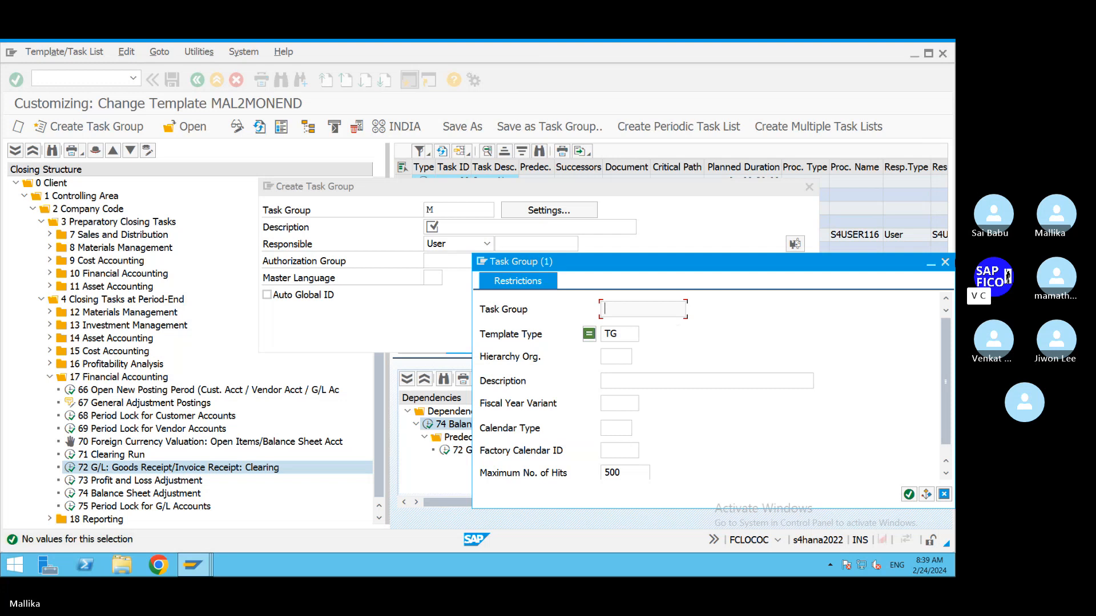
pyautogui.click(944, 261)
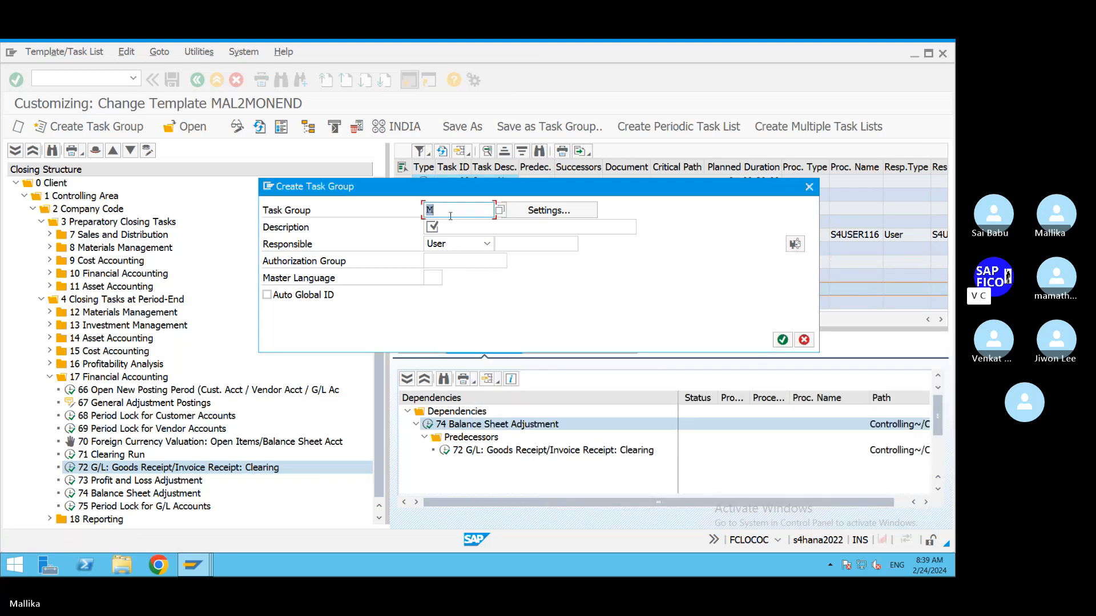
pyautogui.click(451, 216)
pyautogui.press('BackSpace')
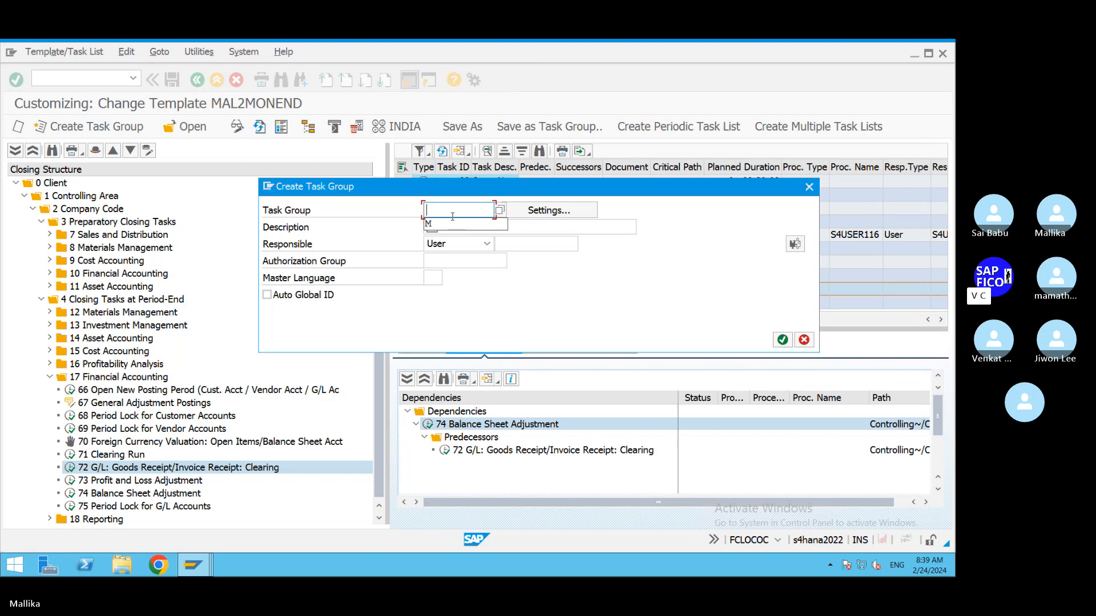
pyautogui.click(534, 299)
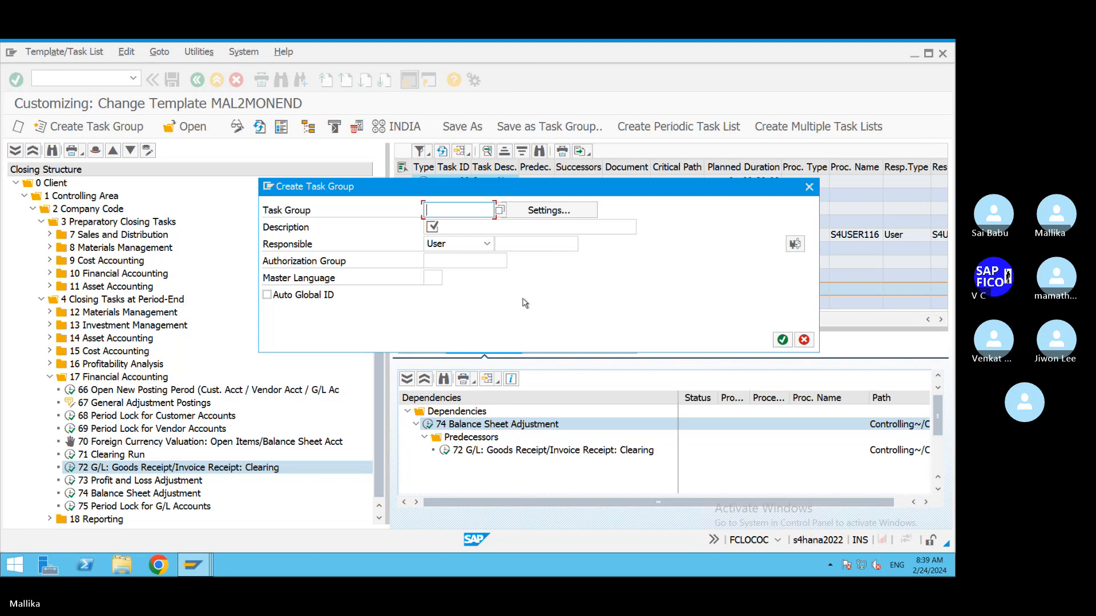
pyautogui.click(808, 187)
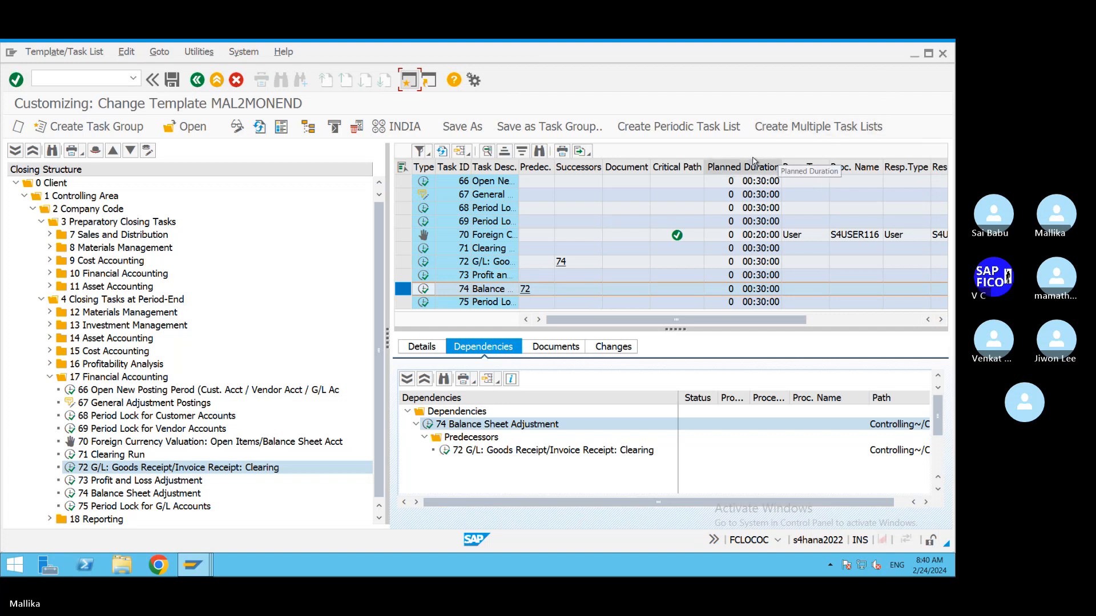
# Step: Start a periodic task list from template MAL2MONEND with key date 31.03.2023 and closing type M (Month-End Closing)
pyautogui.click(68, 53)
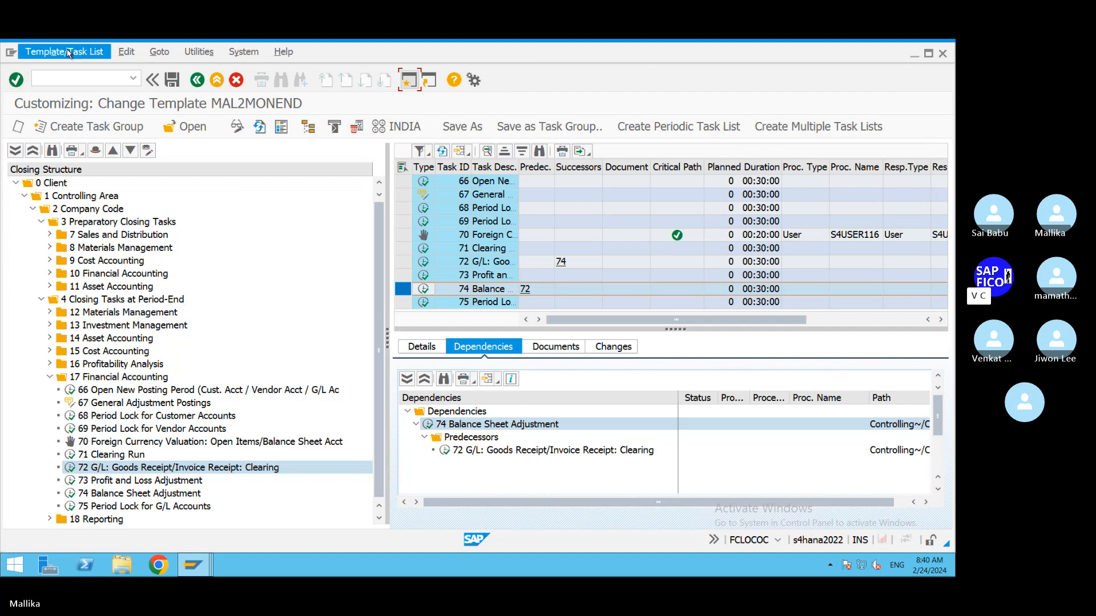
pyautogui.click(69, 53)
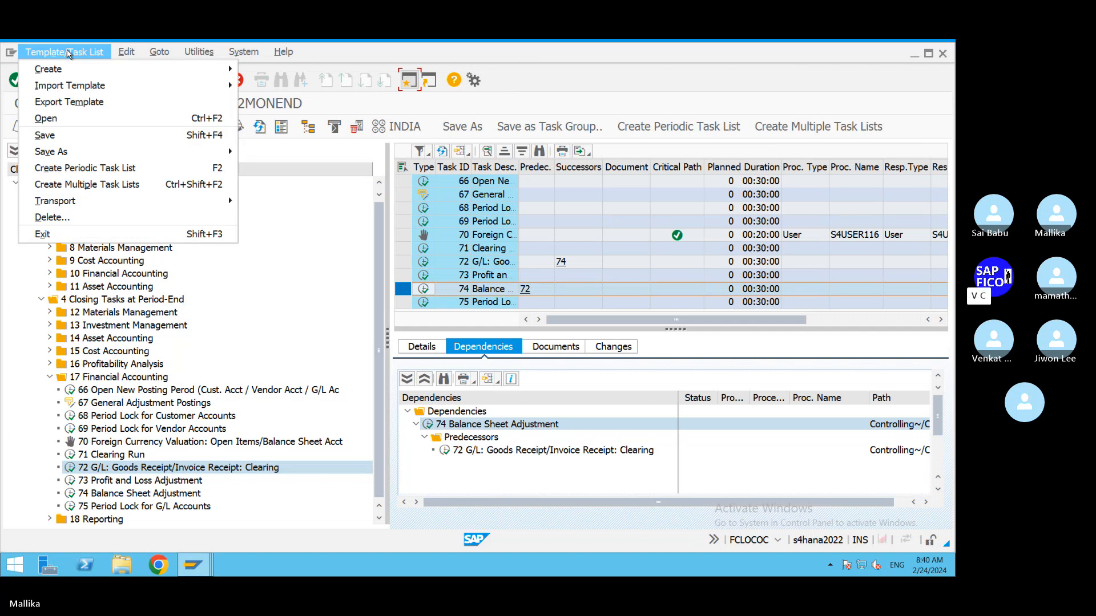
pyautogui.moveTo(73, 69)
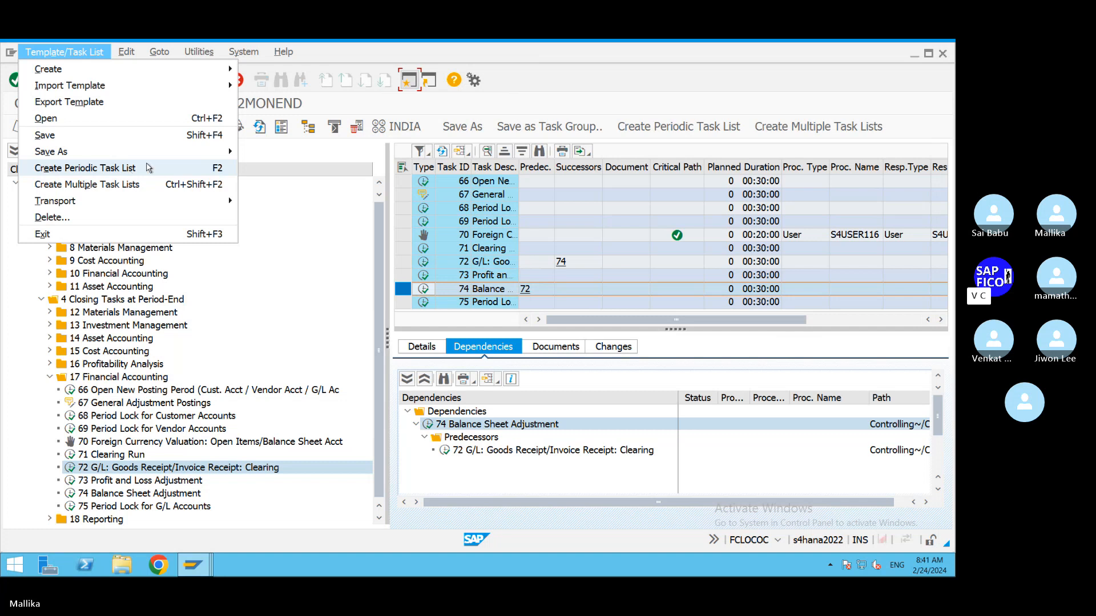
pyautogui.click(199, 171)
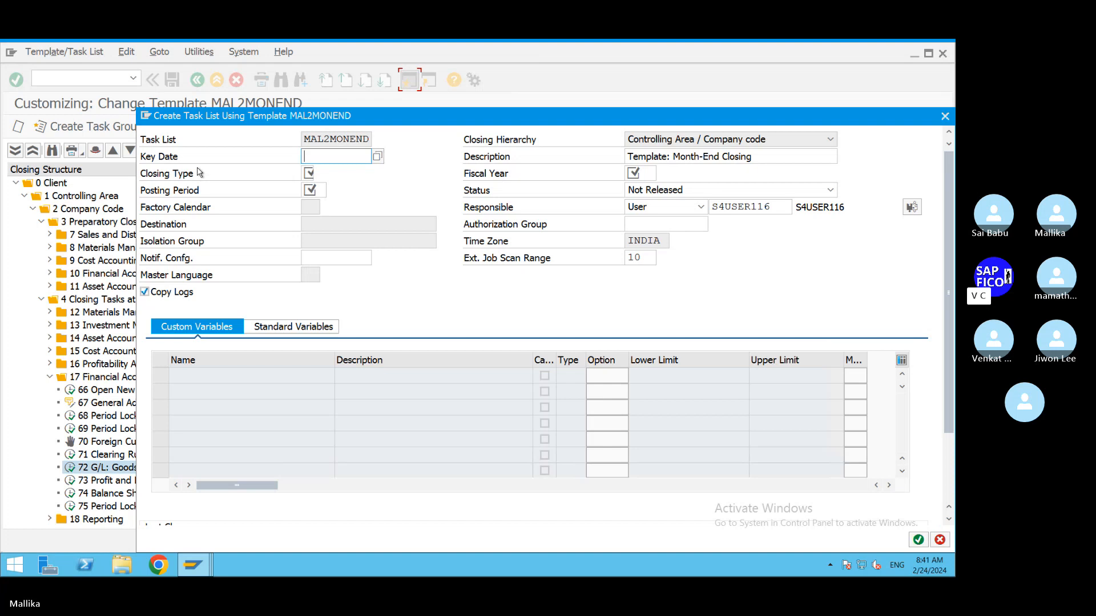
pyautogui.write('31.03.2023')
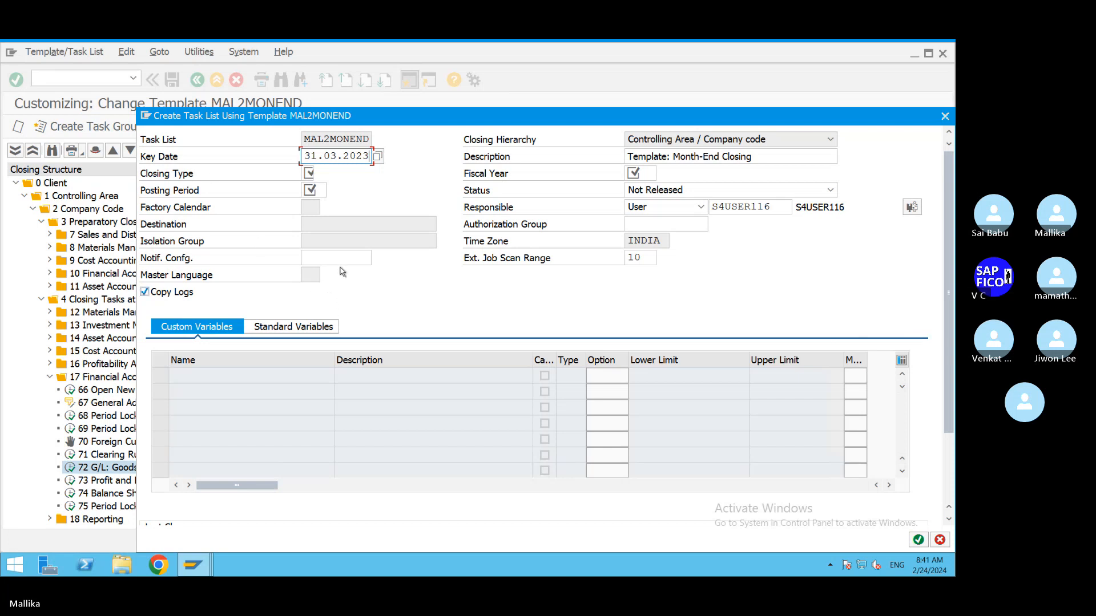
pyautogui.click(308, 172)
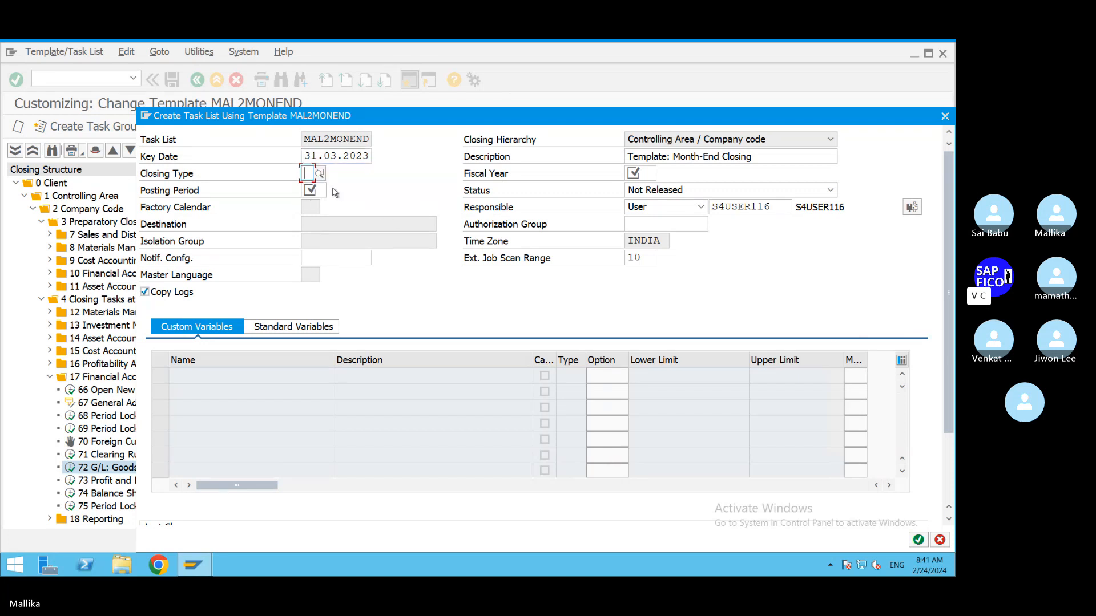
pyautogui.click(319, 174)
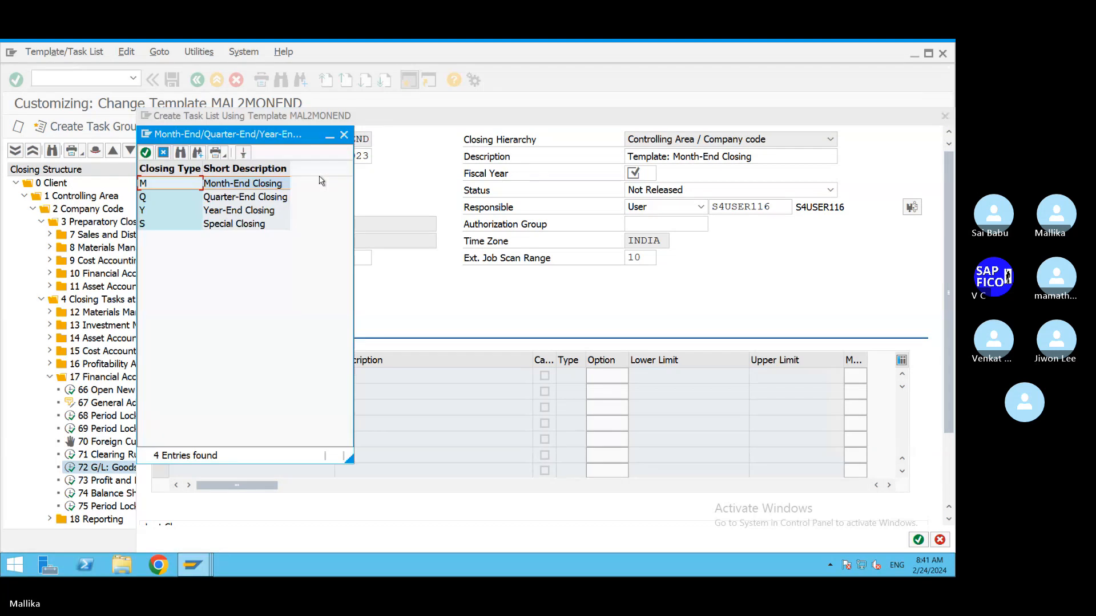
pyautogui.doubleClick(246, 189)
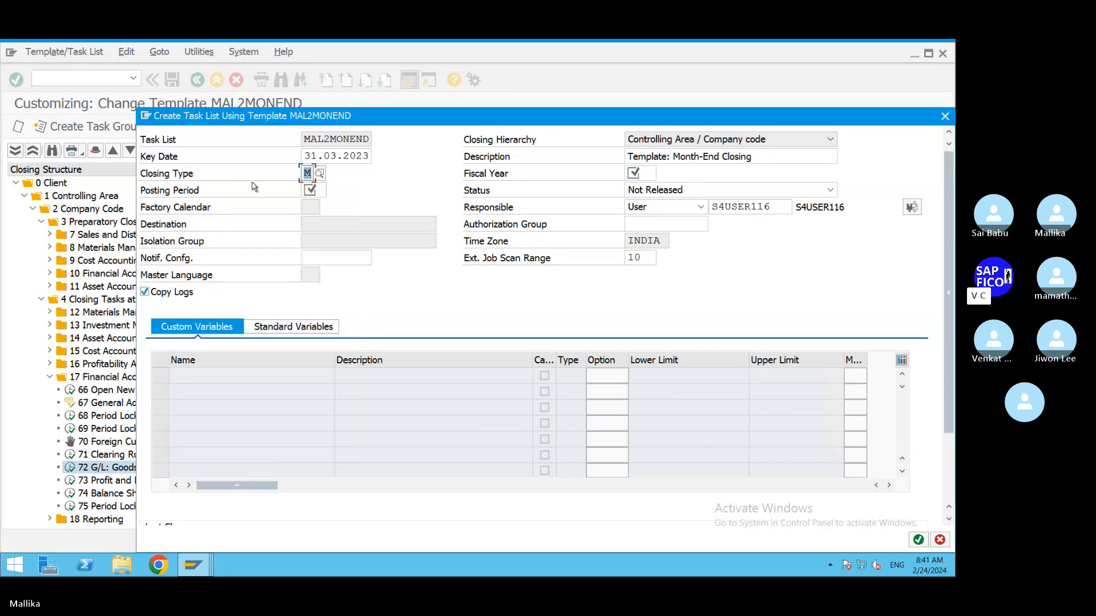
# Step: Set the task list's posting period to 12 and fiscal year to 2023, and create and save it
pyautogui.click(311, 190)
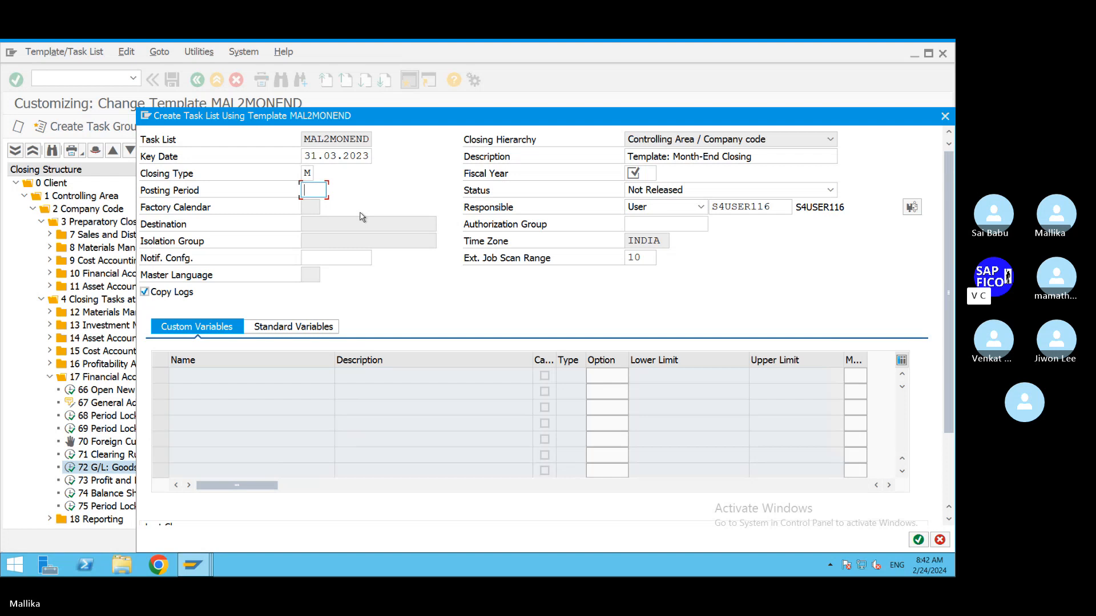
pyautogui.write('12')
pyautogui.click(648, 172)
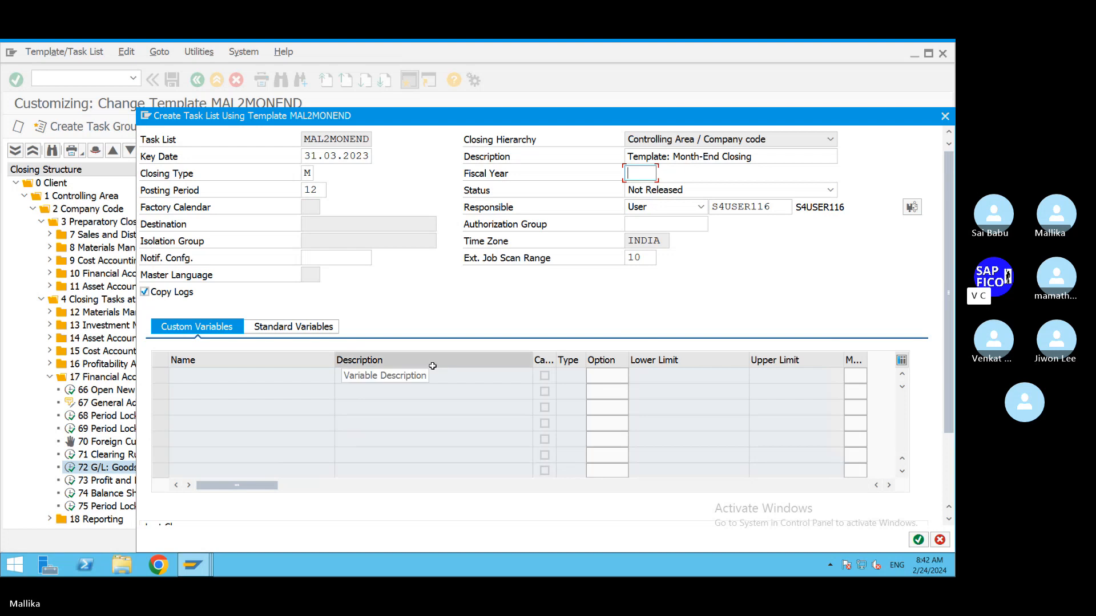
pyautogui.press('Return')
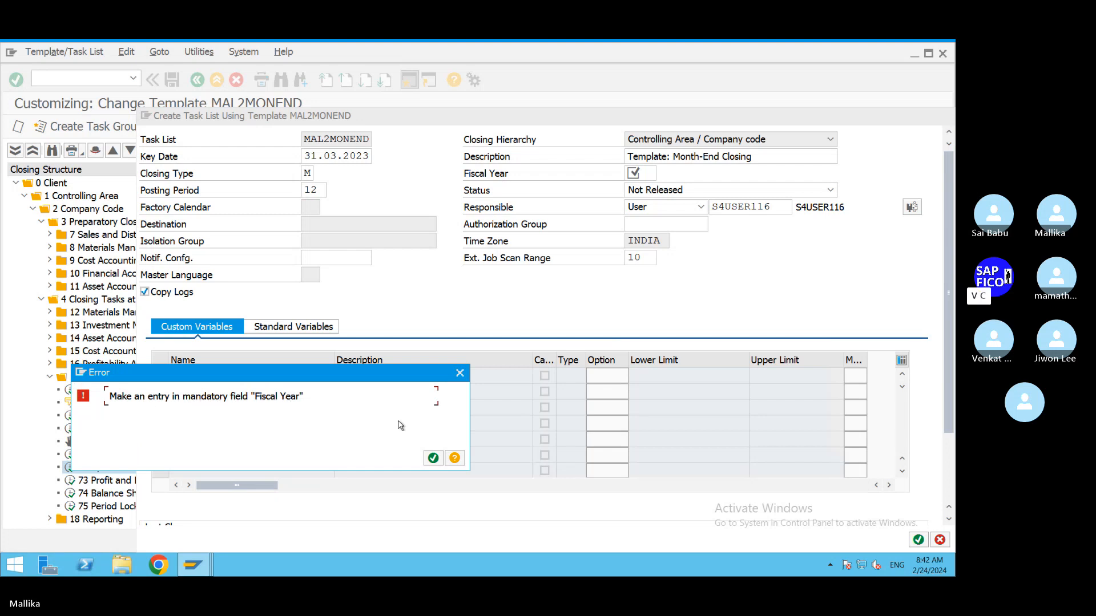
pyautogui.click(460, 374)
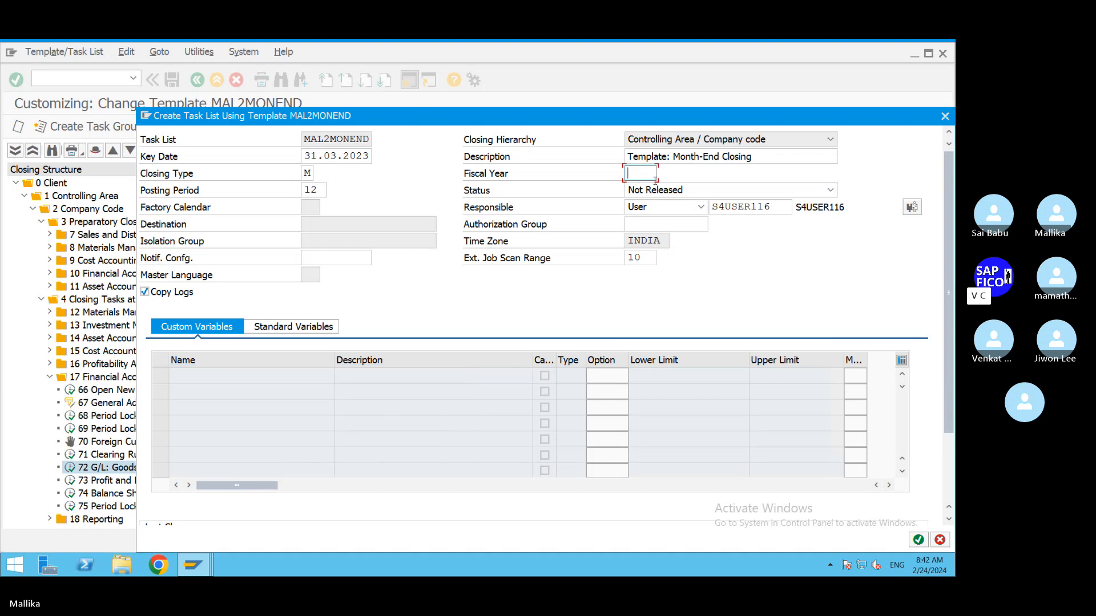
pyautogui.write('2023')
pyautogui.press('Return')
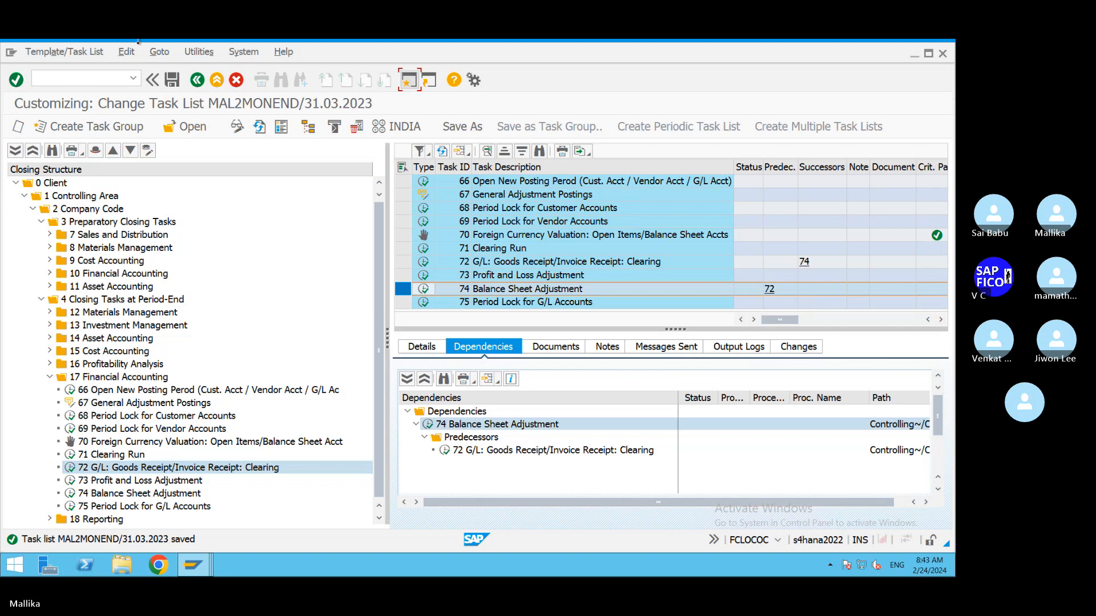
pyautogui.click(175, 85)
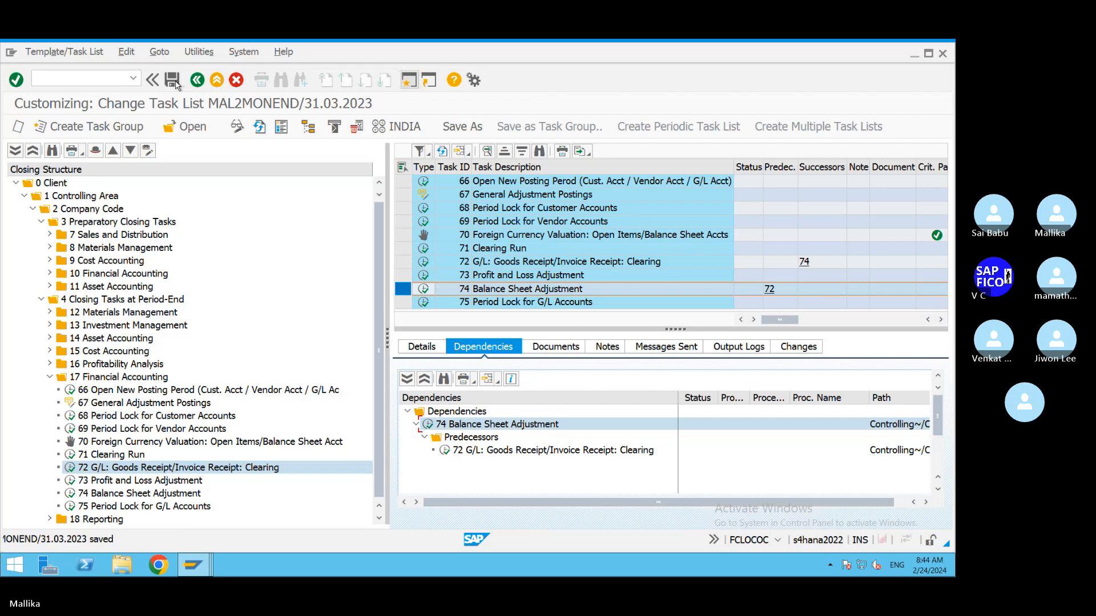